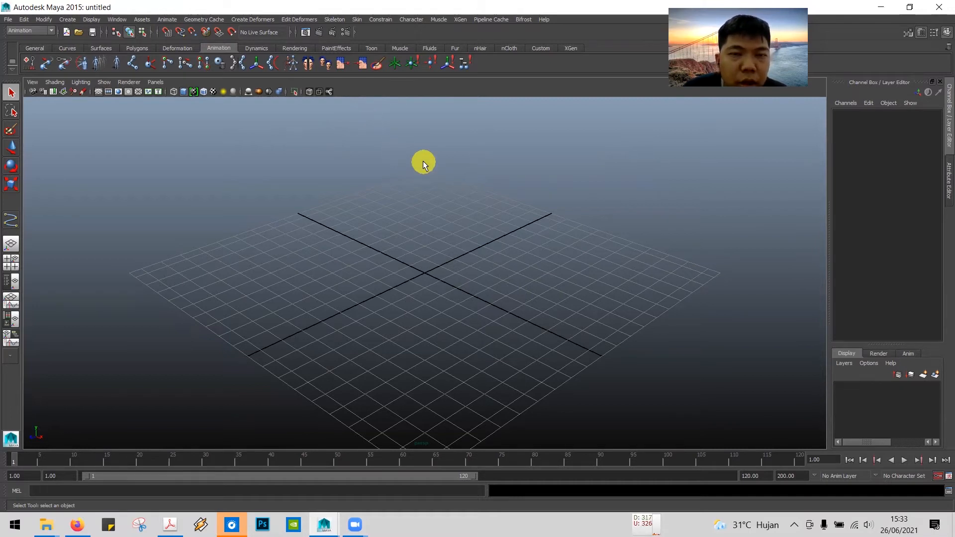
# - Switch to Google Drive in the browser and look through the Batman folder inside Bahan Modeling
pyautogui.hotkey('alt', 'Tab')
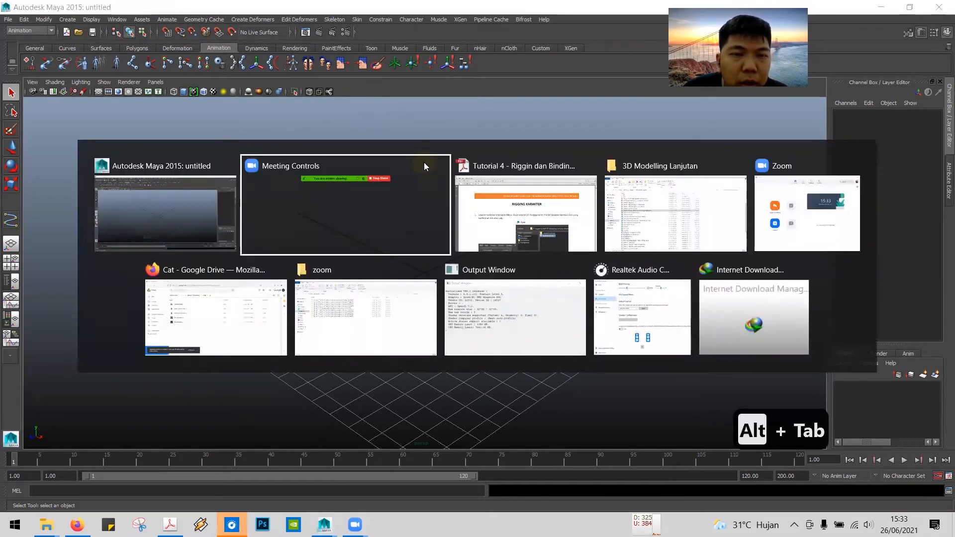
pyautogui.click(238, 298)
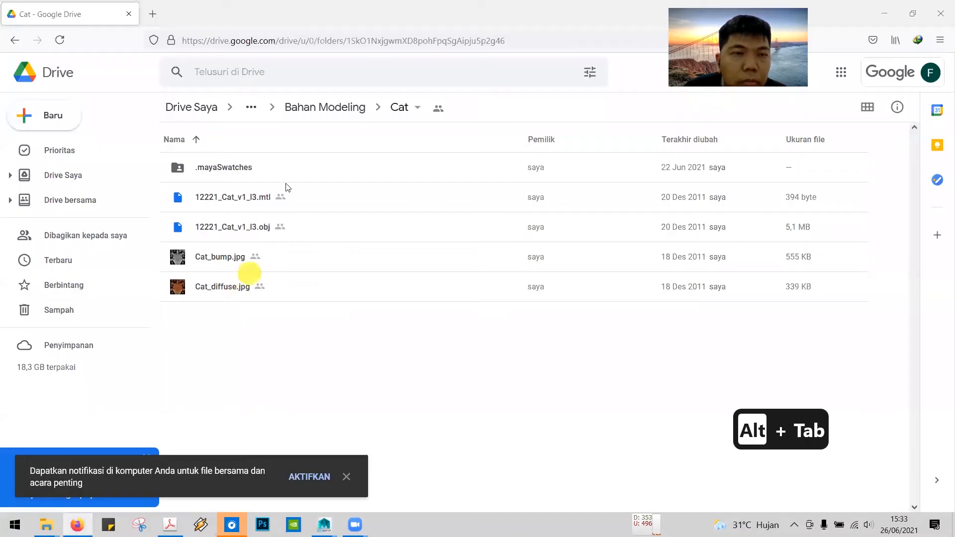
pyautogui.click(291, 107)
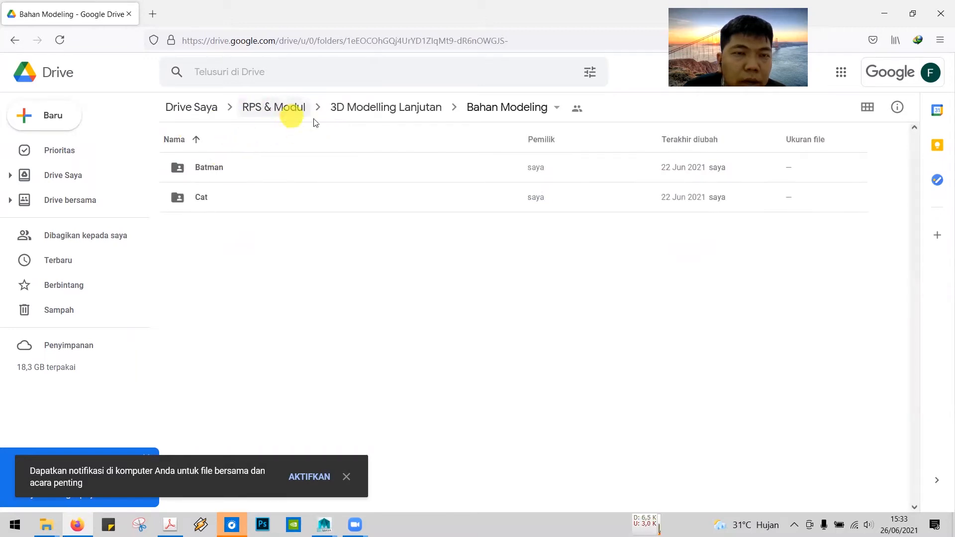
pyautogui.click(365, 106)
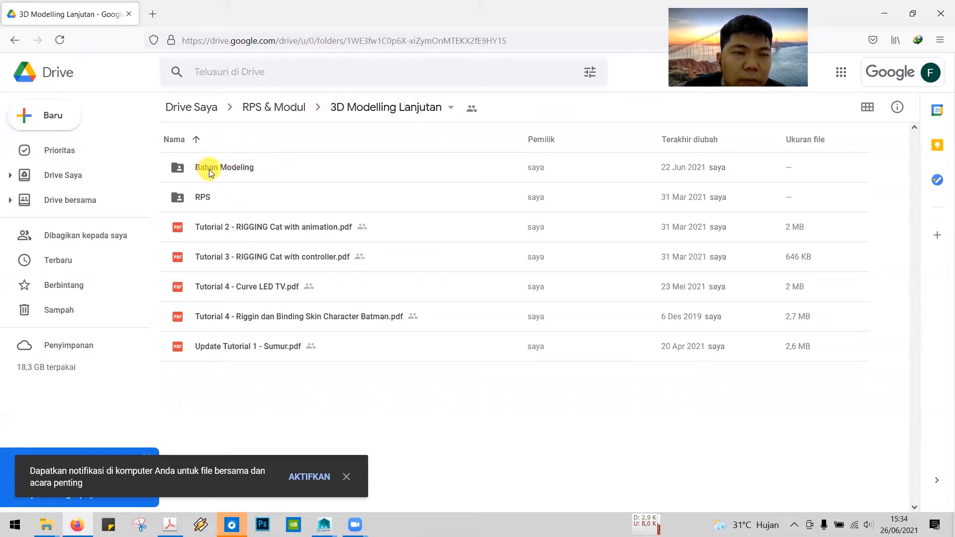
pyautogui.doubleClick(246, 169)
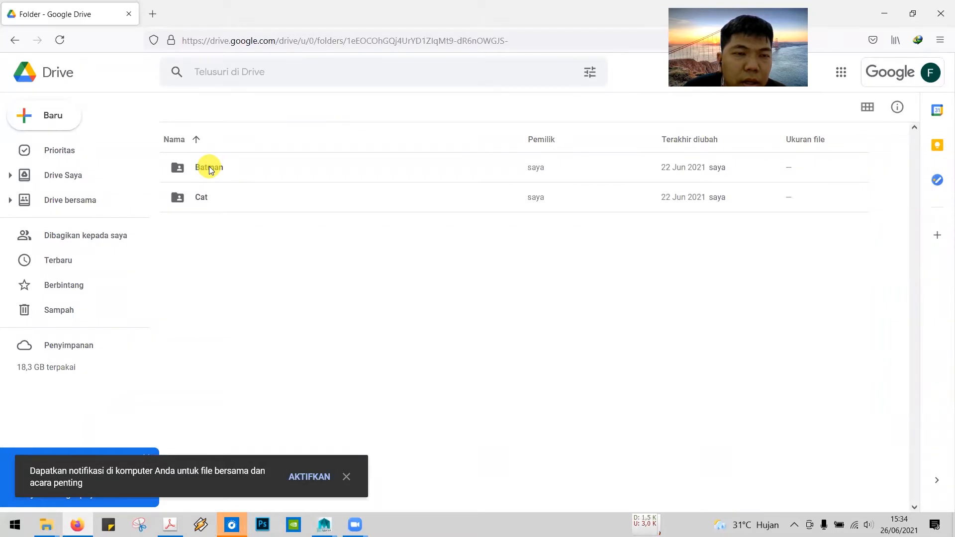
pyautogui.rightClick(209, 168)
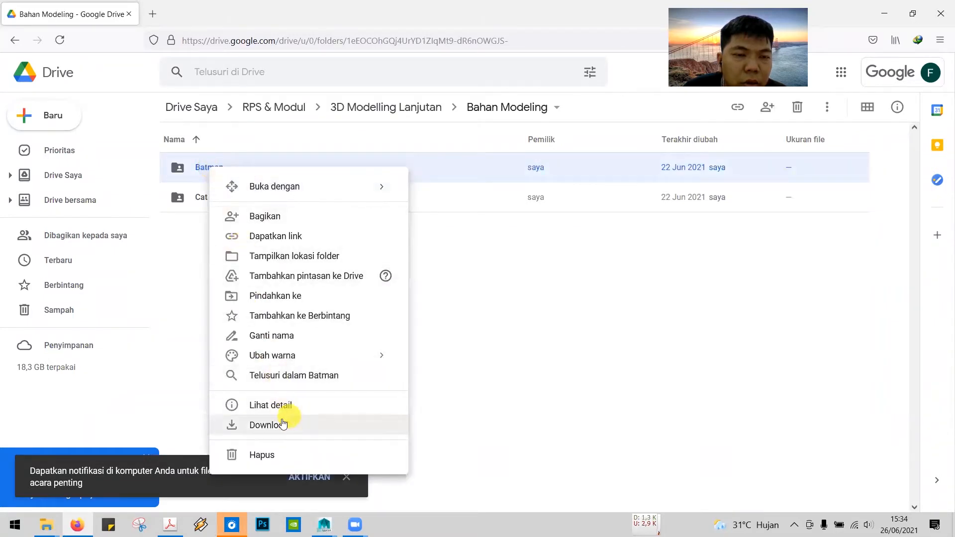
pyautogui.click(549, 243)
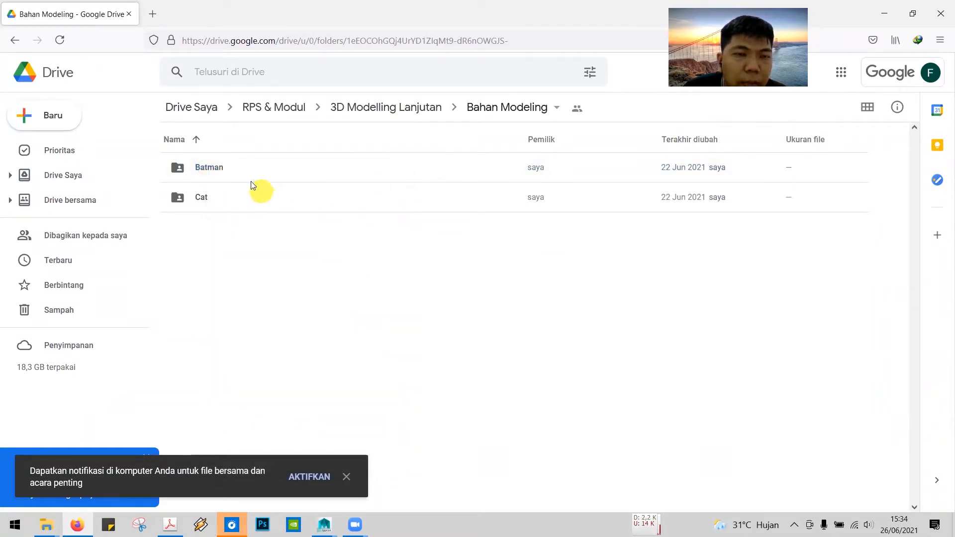
pyautogui.doubleClick(213, 170)
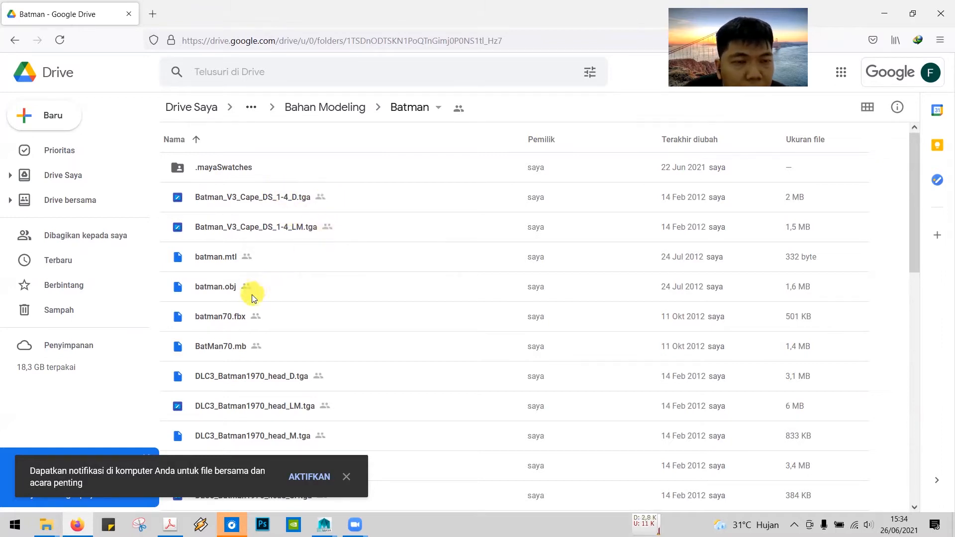
pyautogui.scroll(-12, 257, 292)
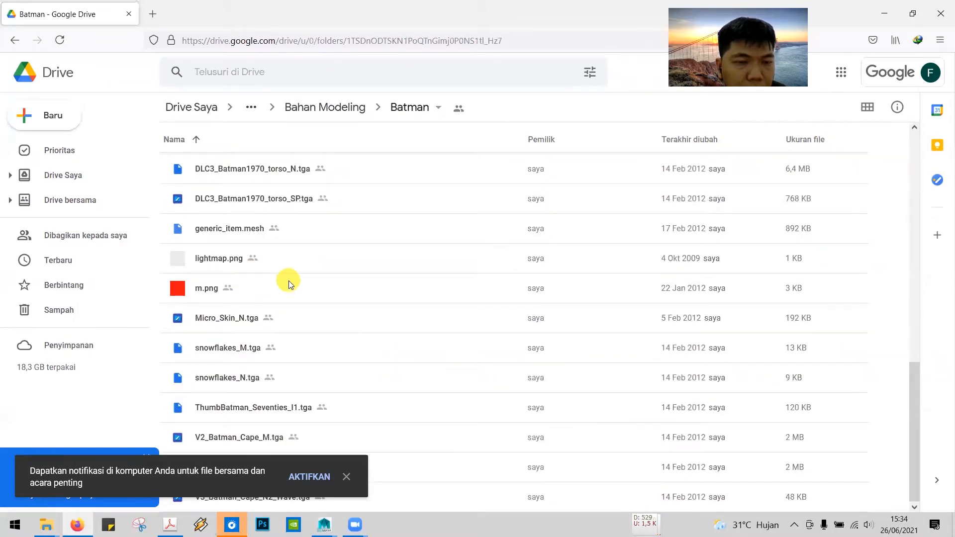
pyautogui.scroll(12, 290, 283)
# - Switch to the Batman rigging tutorial PDF and read its first instruction on importing the model
pyautogui.hotkey('alt', 'Tab')
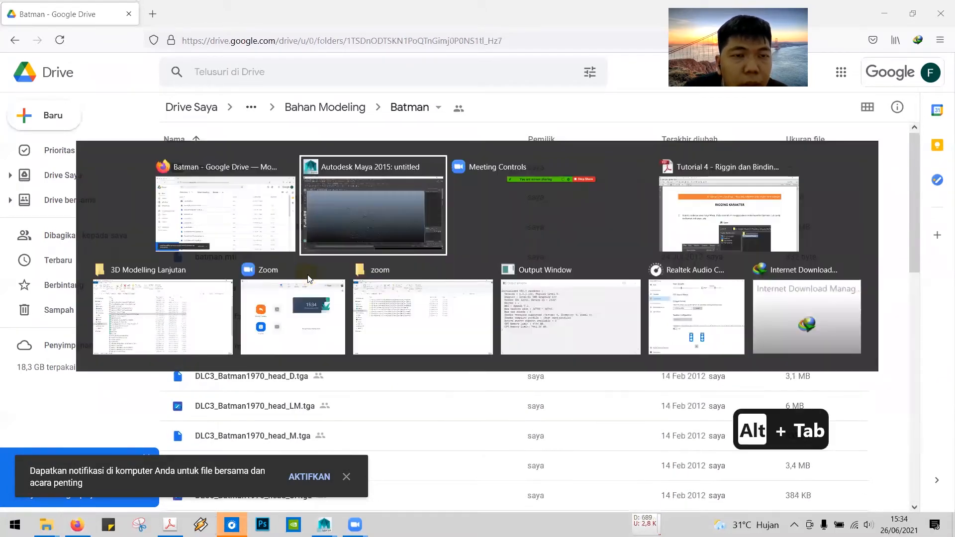
pyautogui.press('Tab')
pyautogui.press('Tab')
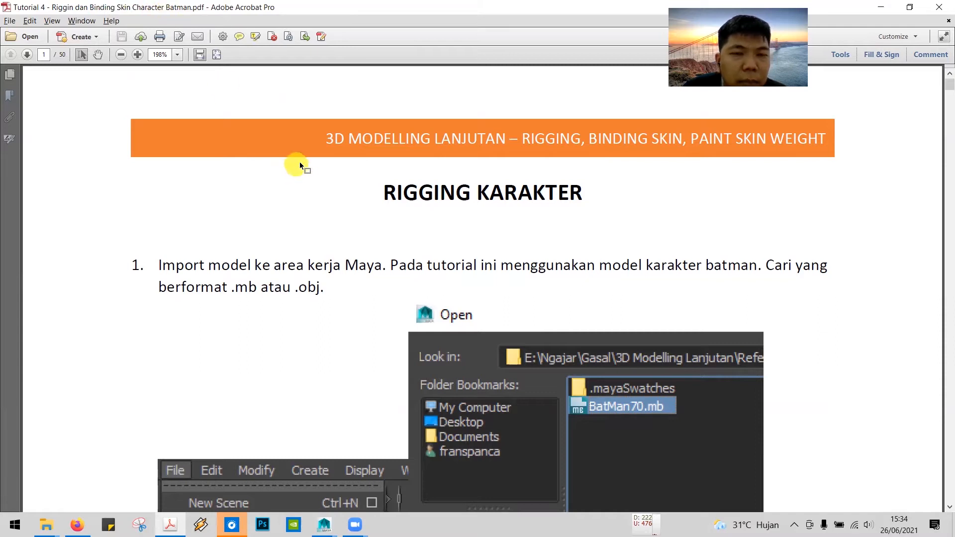
pyautogui.scroll(-3, 353, 188)
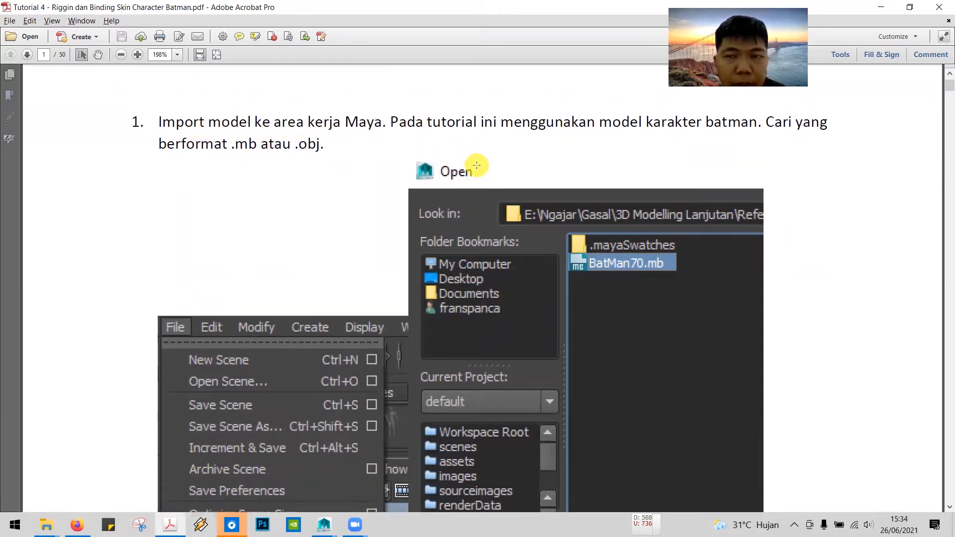
pyautogui.moveTo(231, 141); pyautogui.dragTo(329, 153)
# - Switch to Maya and import BatMan70.mb from the Batman folder in D:\Ngajar\3D Modelling Lanjutan
pyautogui.hotkey('alt', 'Tab')
pyautogui.hotkey('alt', 'Tab')
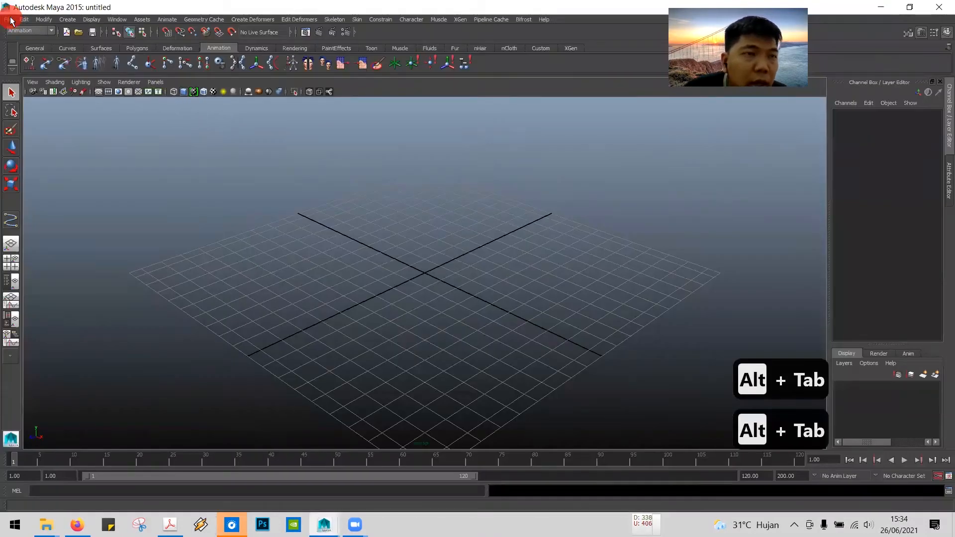
pyautogui.click(10, 21)
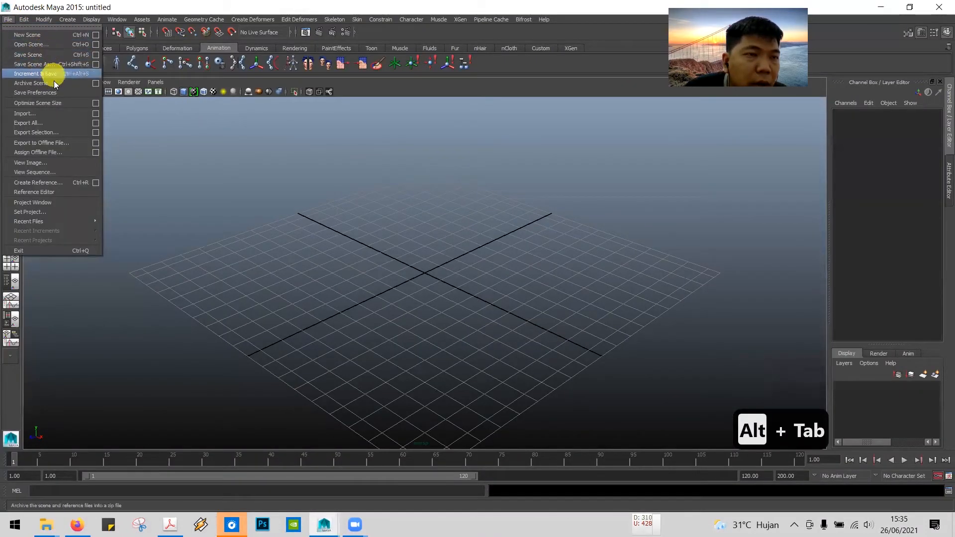
pyautogui.click(61, 115)
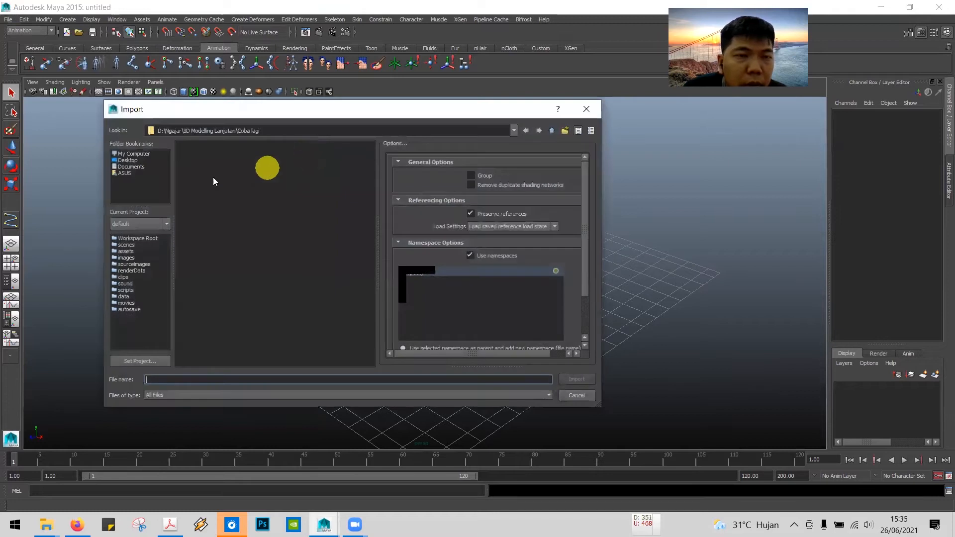
pyautogui.click(553, 130)
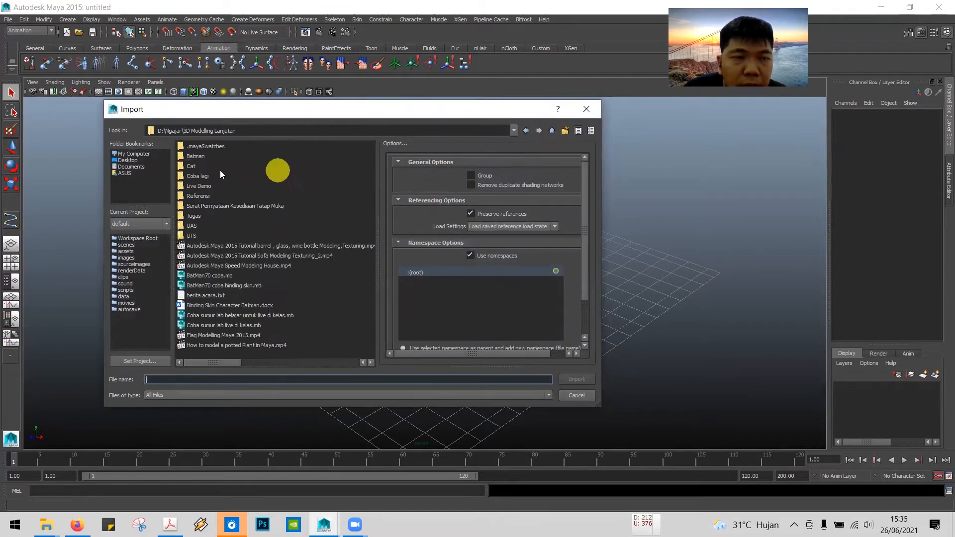
pyautogui.doubleClick(200, 157)
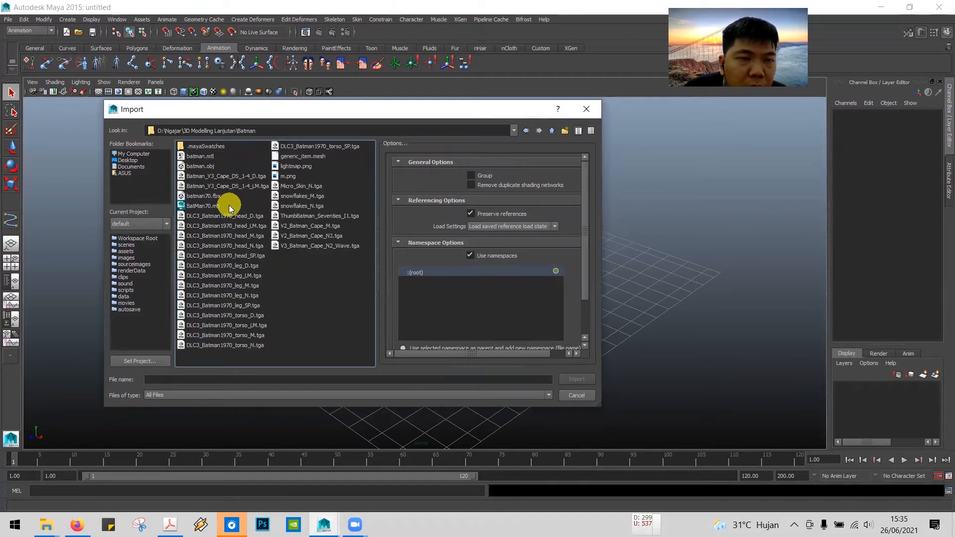
pyautogui.click(213, 205)
pyautogui.click(209, 167)
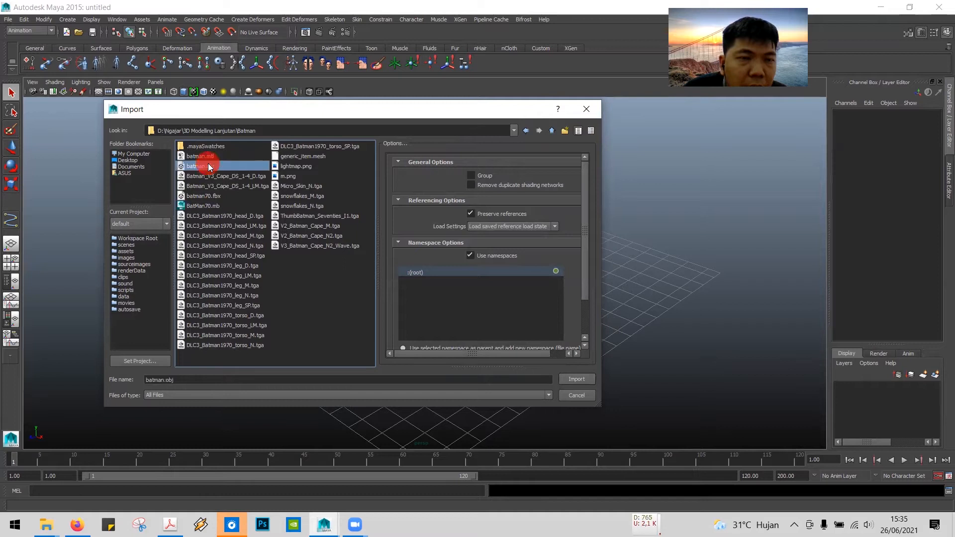
pyautogui.click(212, 204)
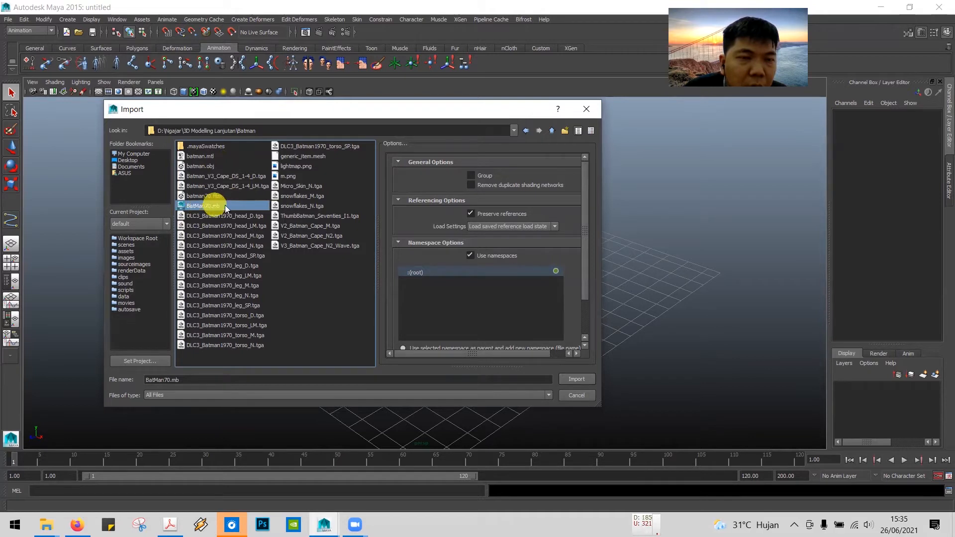
pyautogui.click(582, 379)
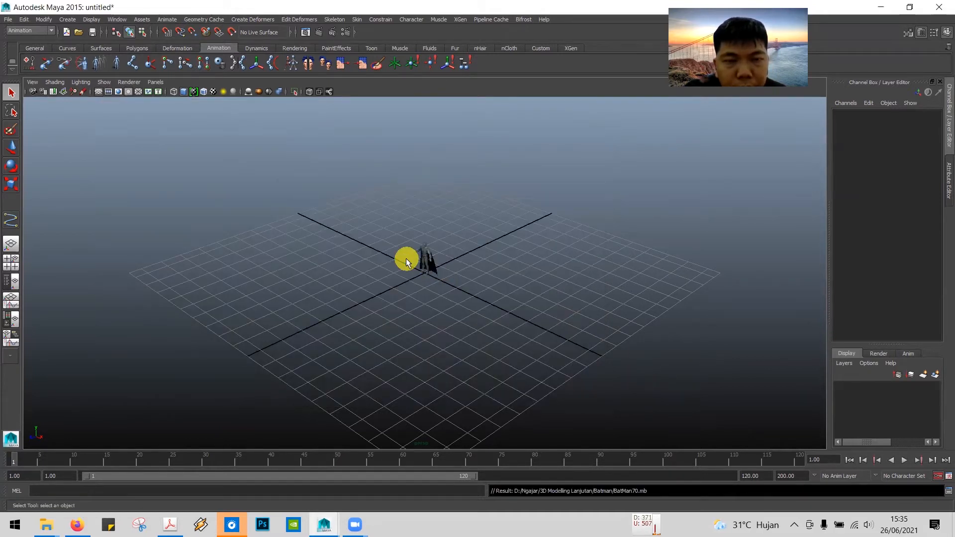
# - Scale the imported Batman model up uniformly so the tiny figure stands large at the grid centre
pyautogui.scroll(5, 459, 249)
pyautogui.scroll(-2, 458, 249)
pyautogui.scroll(1, 458, 248)
pyautogui.scroll(-4, 458, 249)
pyautogui.scroll(-3, 458, 249)
pyautogui.scroll(1, 458, 249)
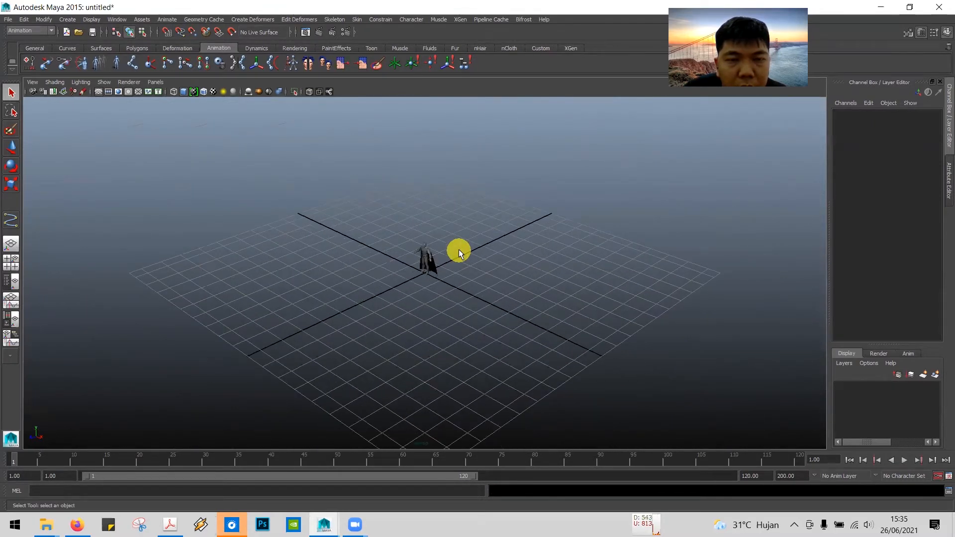
pyautogui.click(426, 250)
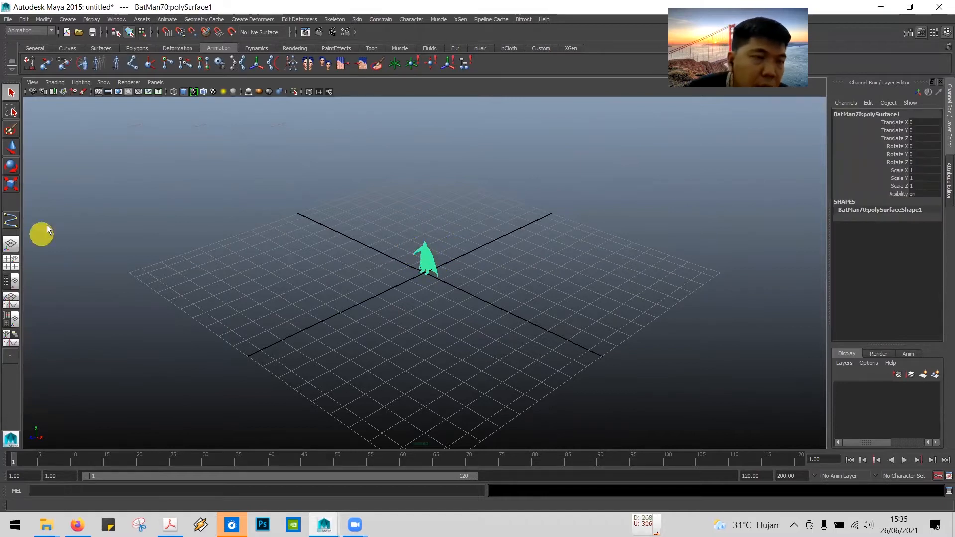
pyautogui.click(13, 184)
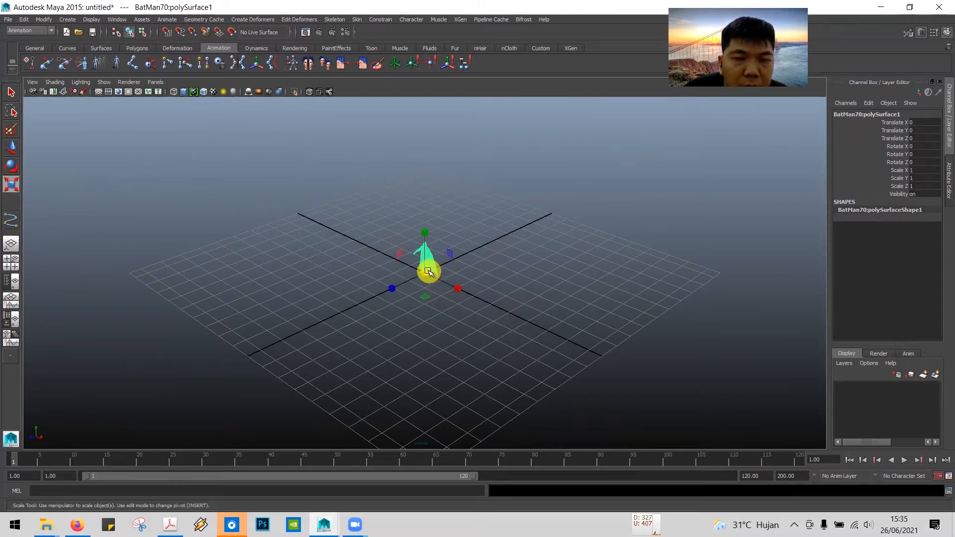
pyautogui.moveTo(426, 271); pyautogui.dragTo(565, 287)
pyautogui.click(599, 210)
pyautogui.keyDown('alt'); pyautogui.moveTo(552, 219); pyautogui.dragTo(502, 243); pyautogui.keyUp('alt')
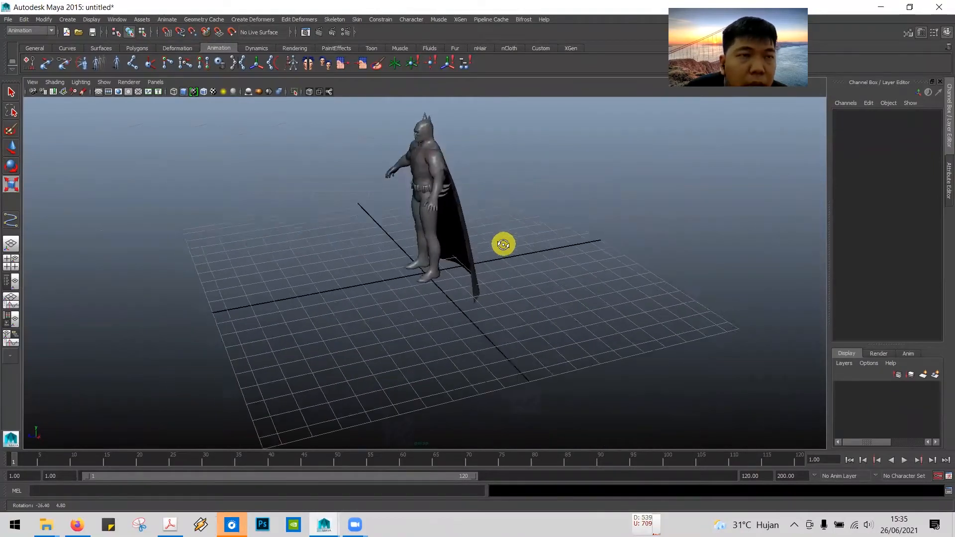
# - Import batman.obj from the same Batman folder as a single mesh
pyautogui.click(8, 20)
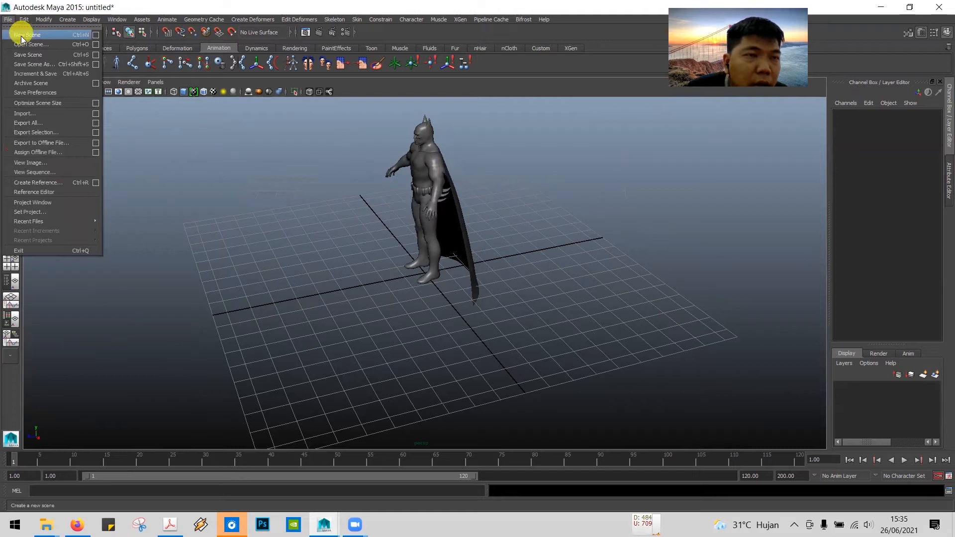
pyautogui.click(55, 114)
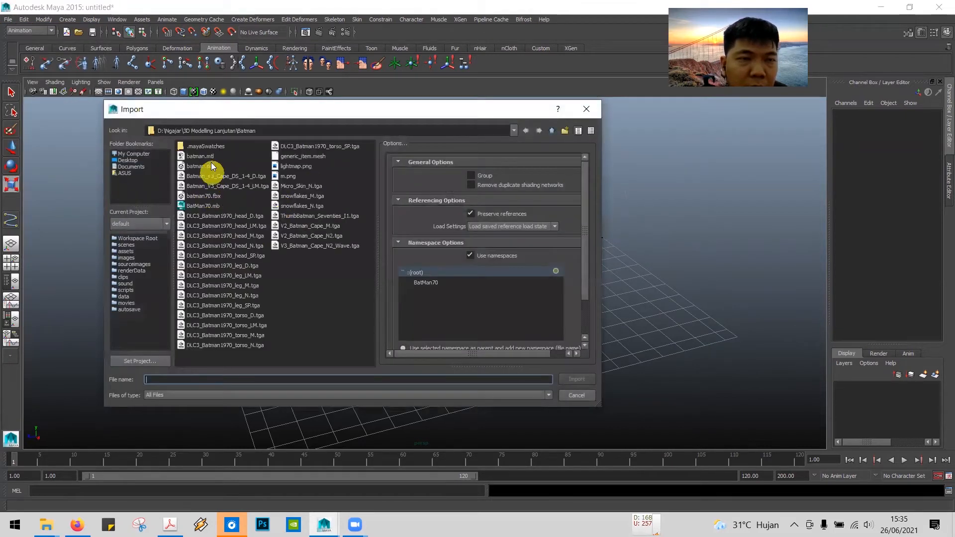
pyautogui.doubleClick(207, 168)
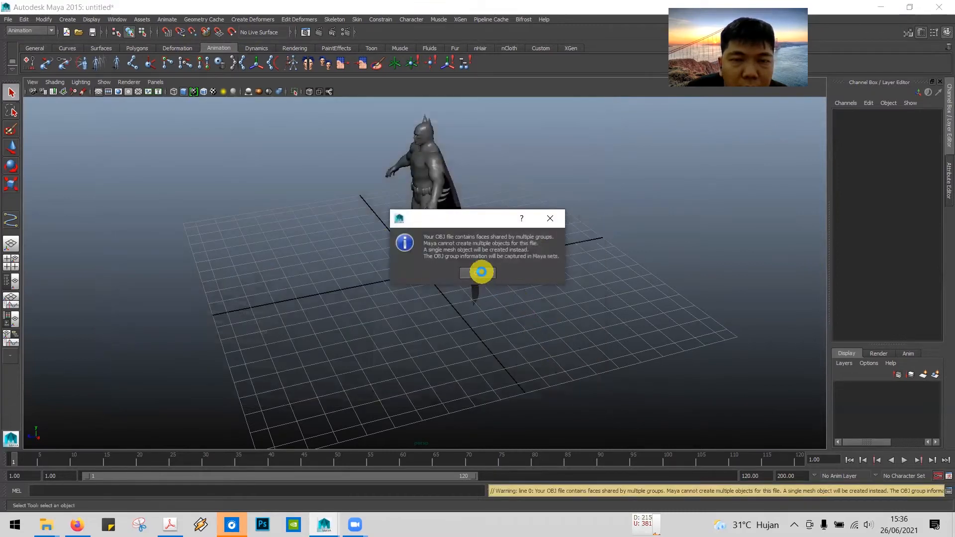
pyautogui.click(478, 274)
# - Move the enlarged Batman model backward along the Z axis, away from the grid centre
pyautogui.click(417, 169)
pyautogui.press('r')
pyautogui.moveTo(429, 161); pyautogui.dragTo(490, 160)
pyautogui.click(11, 148)
pyautogui.moveTo(386, 280); pyautogui.dragTo(467, 269)
# - Scale the small batman.obj figure at the grid centre uniformly to about 4.647
pyautogui.keyDown('alt'); pyautogui.moveTo(442, 305); pyautogui.dragTo(427, 256); pyautogui.keyUp('alt')
pyautogui.click(428, 256)
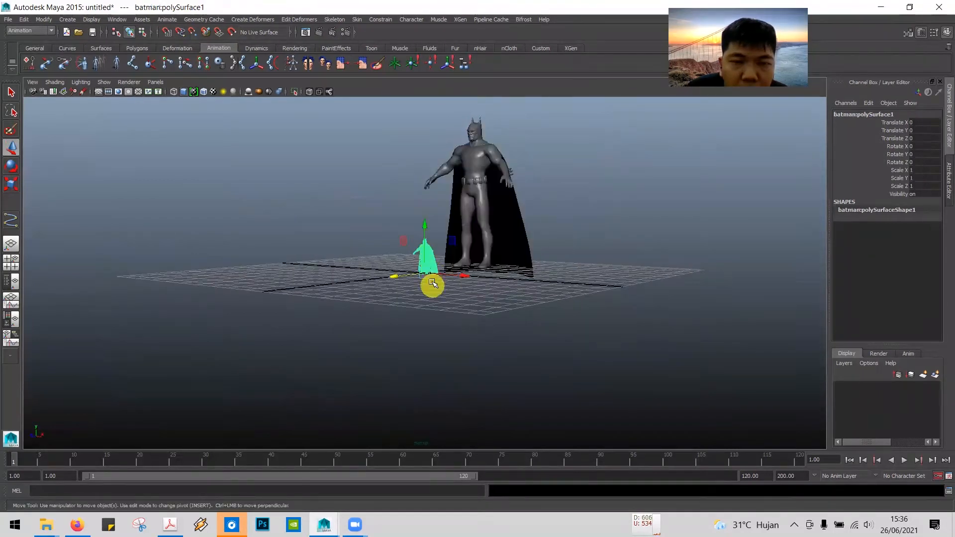
pyautogui.click(14, 187)
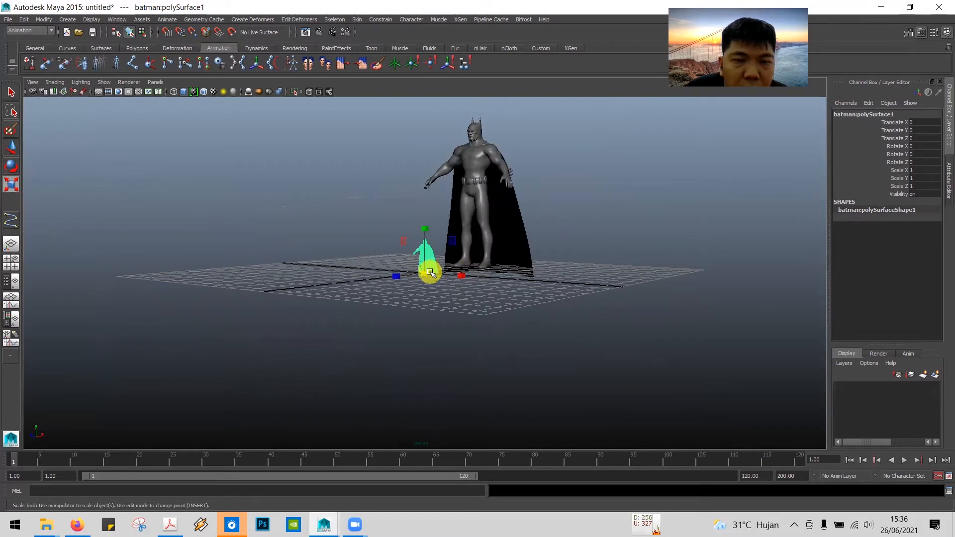
pyautogui.moveTo(426, 273); pyautogui.dragTo(330, 281)
pyautogui.hotkey('ctrl', 'z')
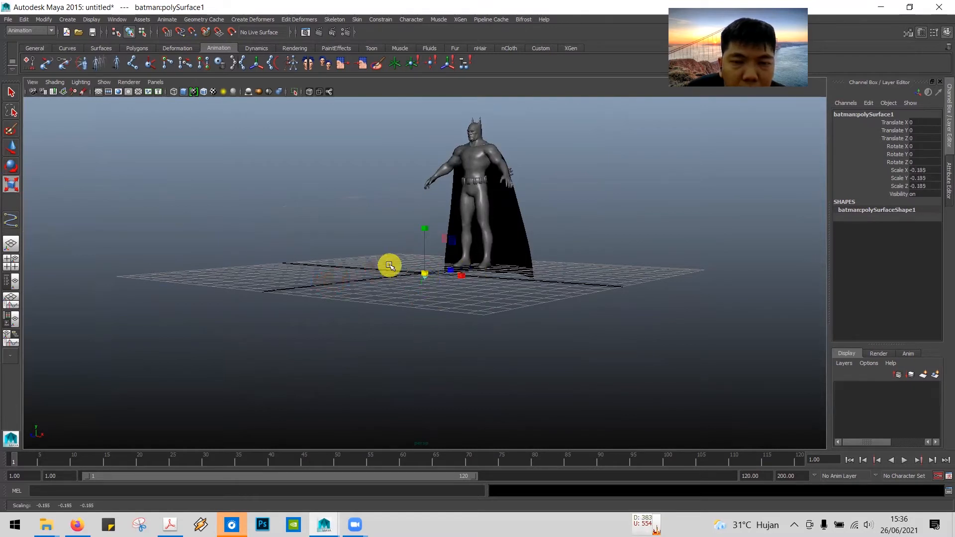
pyautogui.moveTo(426, 273); pyautogui.dragTo(562, 188)
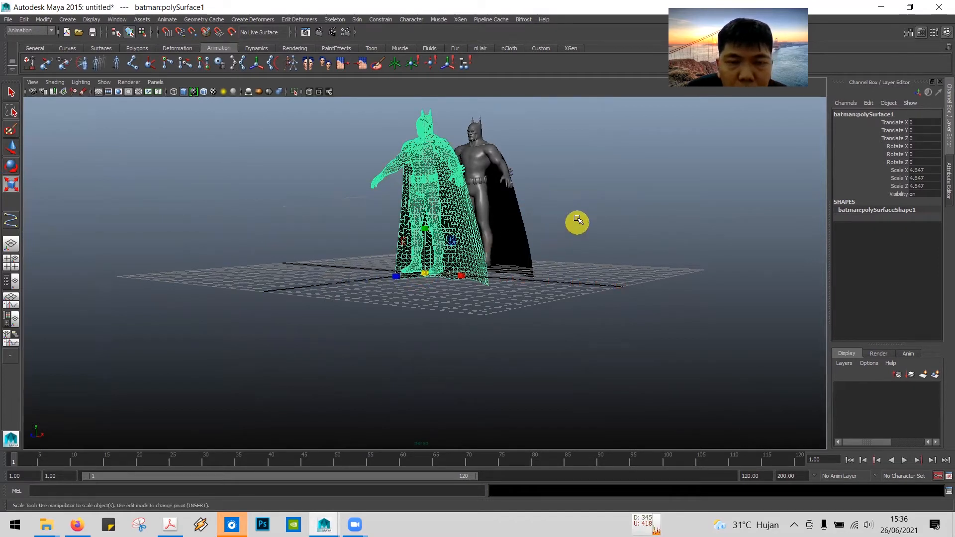
pyautogui.click(568, 213)
# - Compare the two Batman models side by side and select the front one imported from batman.obj
pyautogui.click(431, 180)
pyautogui.click(553, 186)
pyautogui.scroll(3, 575, 206)
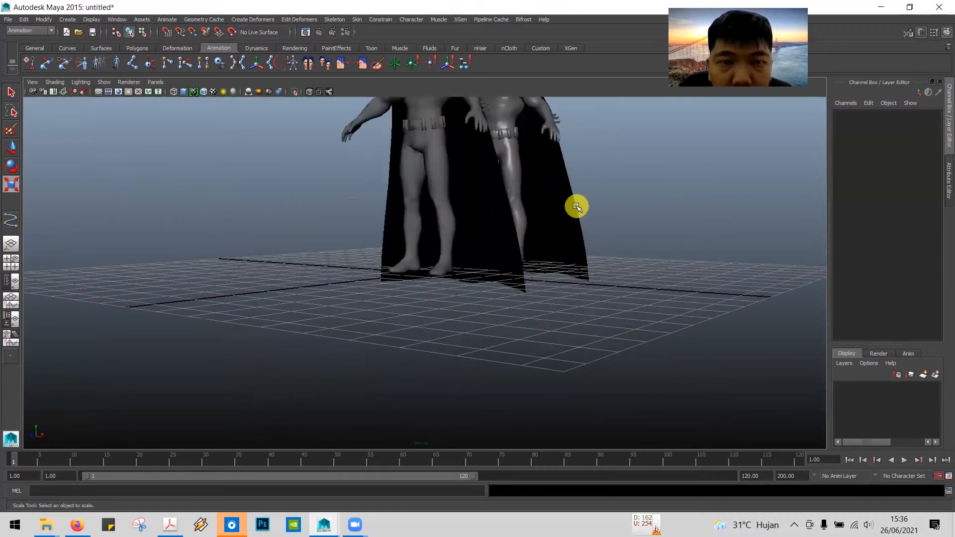
pyautogui.keyDown('alt'); pyautogui.moveTo(601, 168); pyautogui.dragTo(547, 275, button='middle'); pyautogui.keyUp('alt')
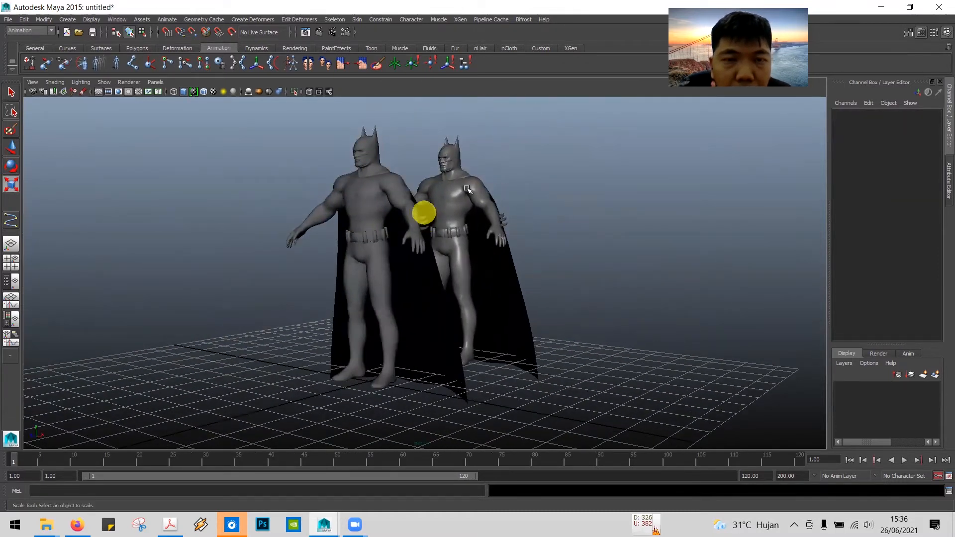
pyautogui.keyDown('alt'); pyautogui.moveTo(452, 198); pyautogui.dragTo(488, 215); pyautogui.keyUp('alt')
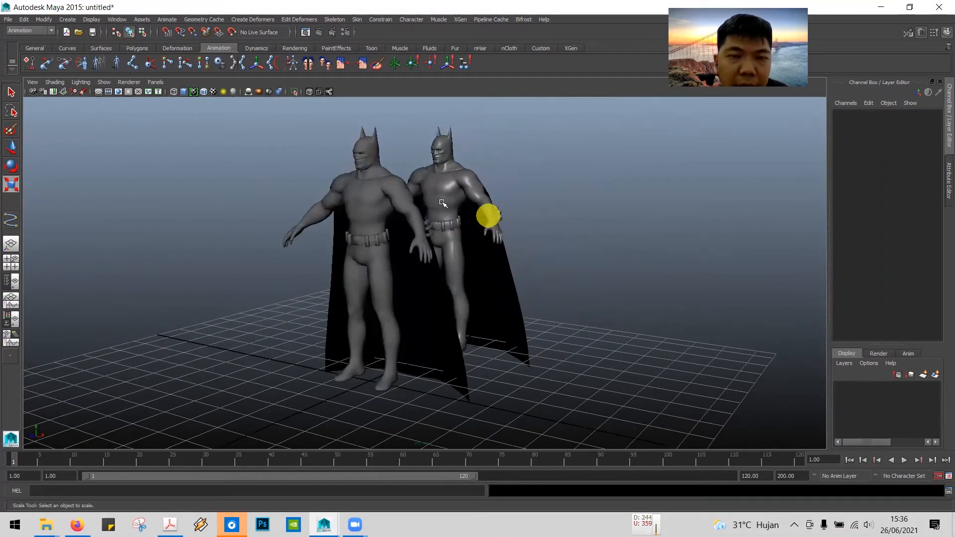
pyautogui.click(372, 192)
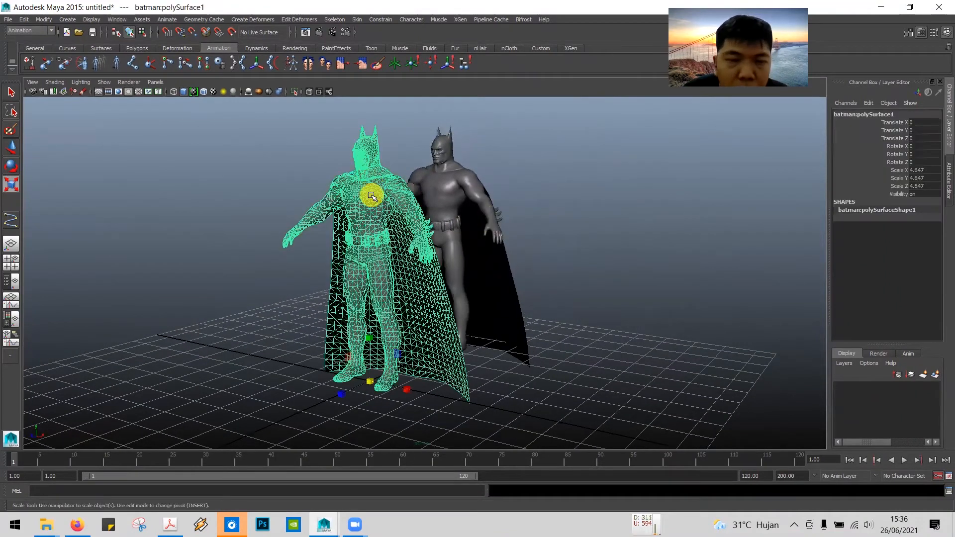
# - Delete the front Batman model imported from batman.obj, keeping only the BatMan70 model
pyautogui.click(454, 174)
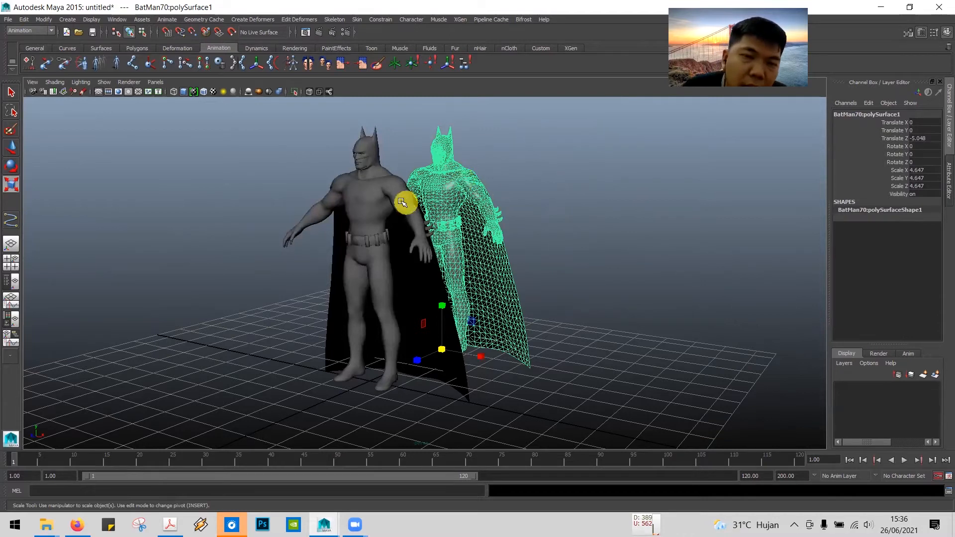
pyautogui.click(375, 201)
pyautogui.press('Delete')
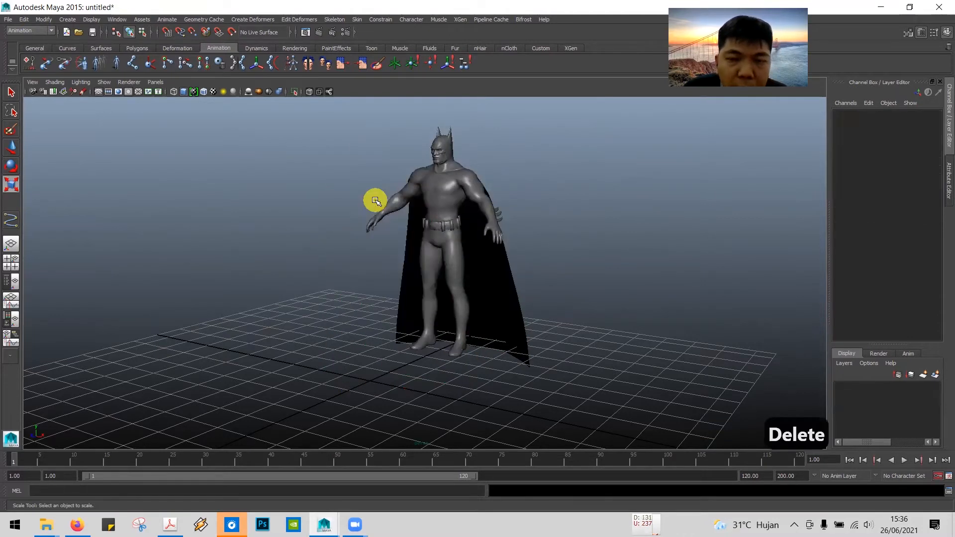
# - Check the tutorial PDF's picture of the imported Batman model and return to Maya
pyautogui.hotkey('alt', 'Tab')
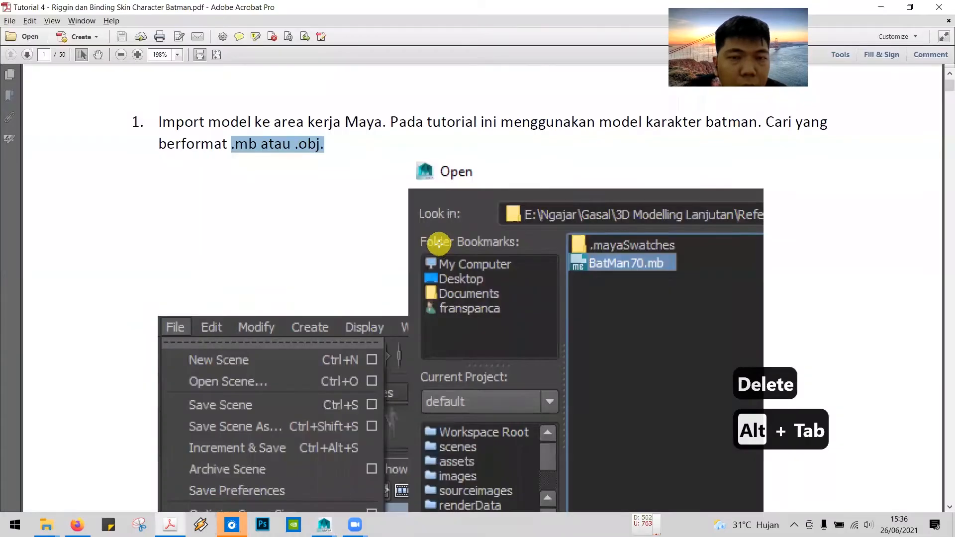
pyautogui.scroll(-5, 438, 244)
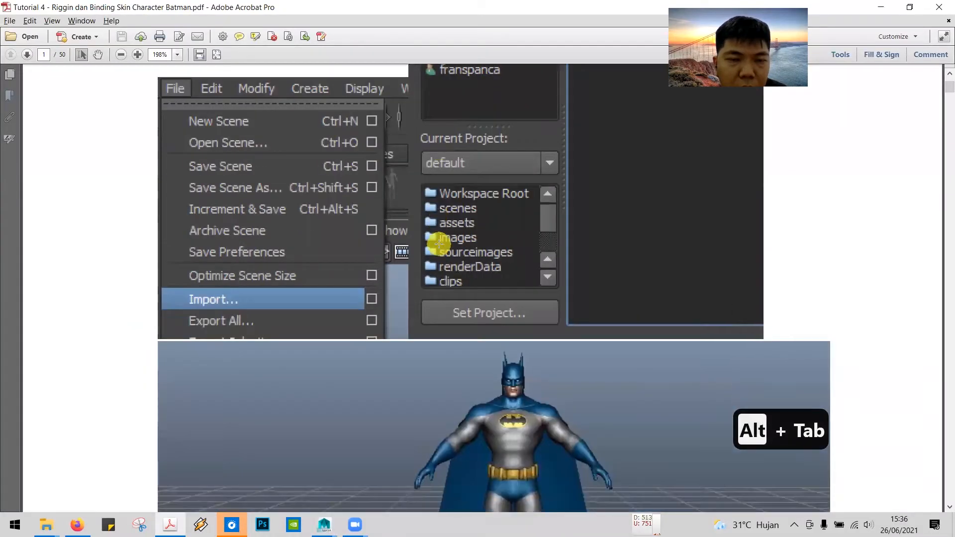
pyautogui.scroll(-4, 438, 244)
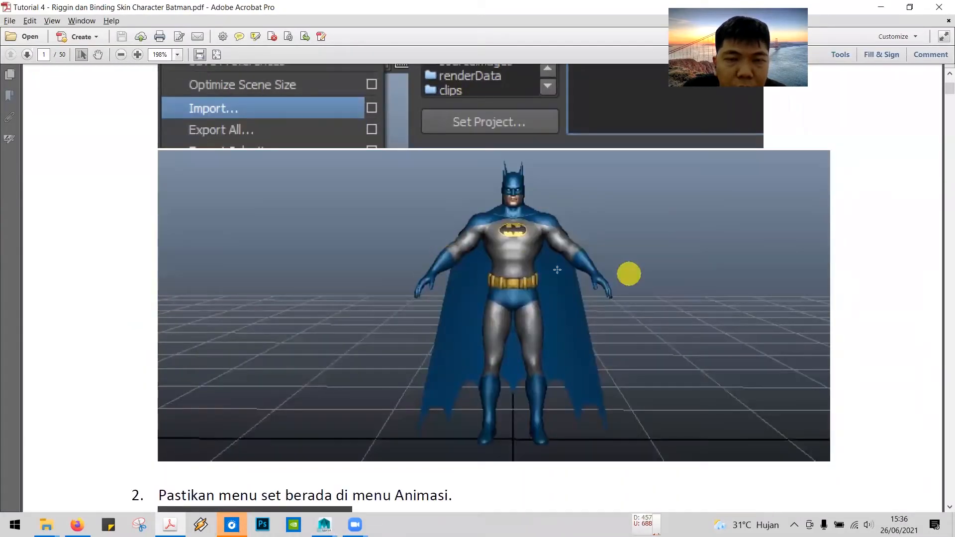
pyautogui.hotkey('alt', 'Tab')
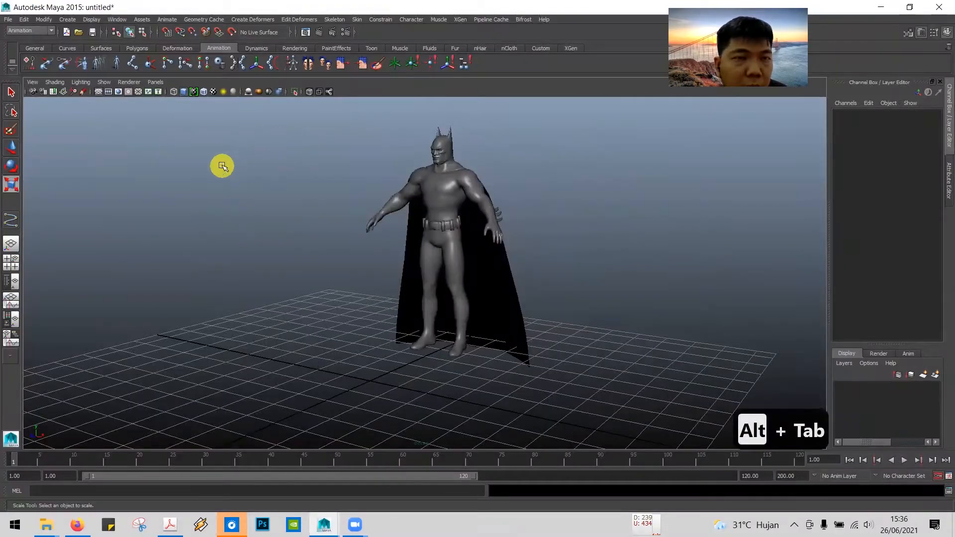
# - Select the remaining Batman model and open the file texture connected to its Cape2 material's Color attribute
pyautogui.click(445, 192)
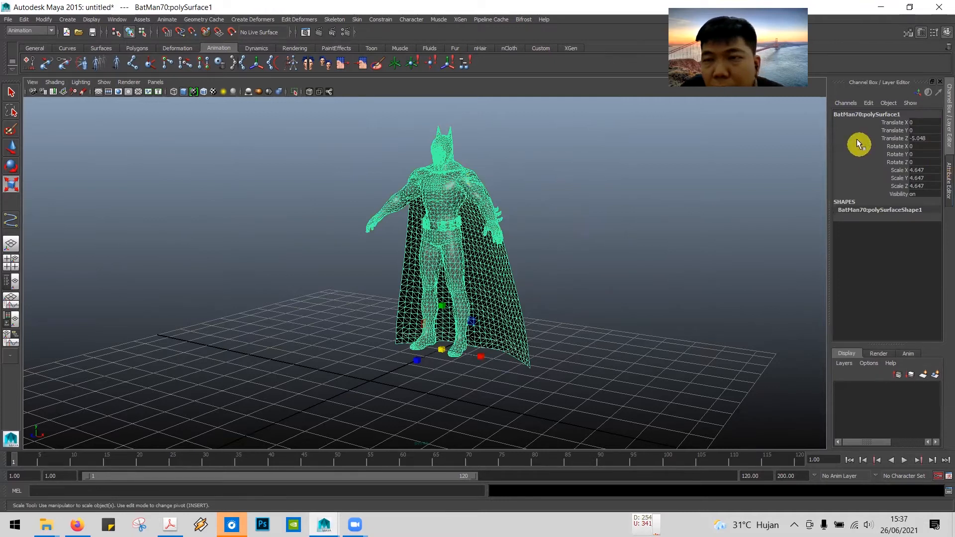
pyautogui.click(945, 184)
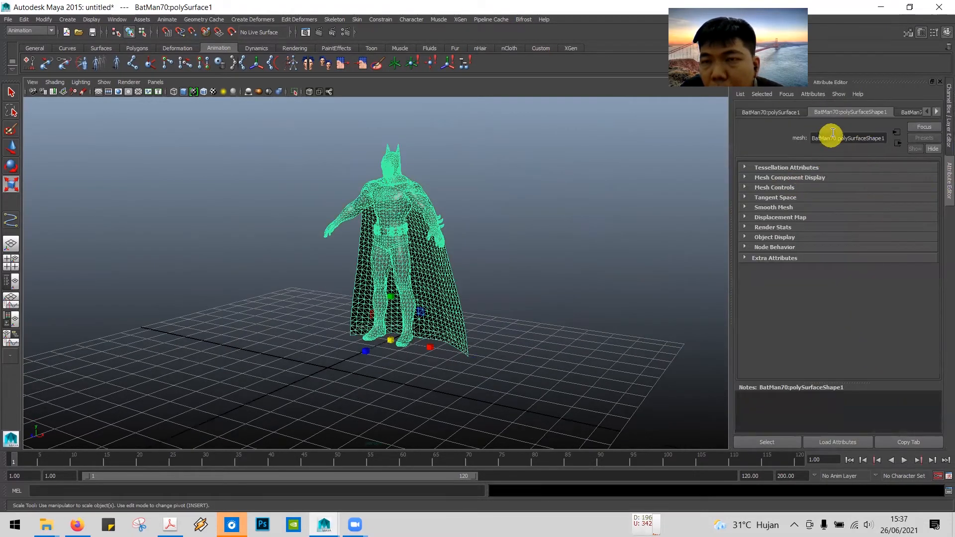
pyautogui.click(933, 112)
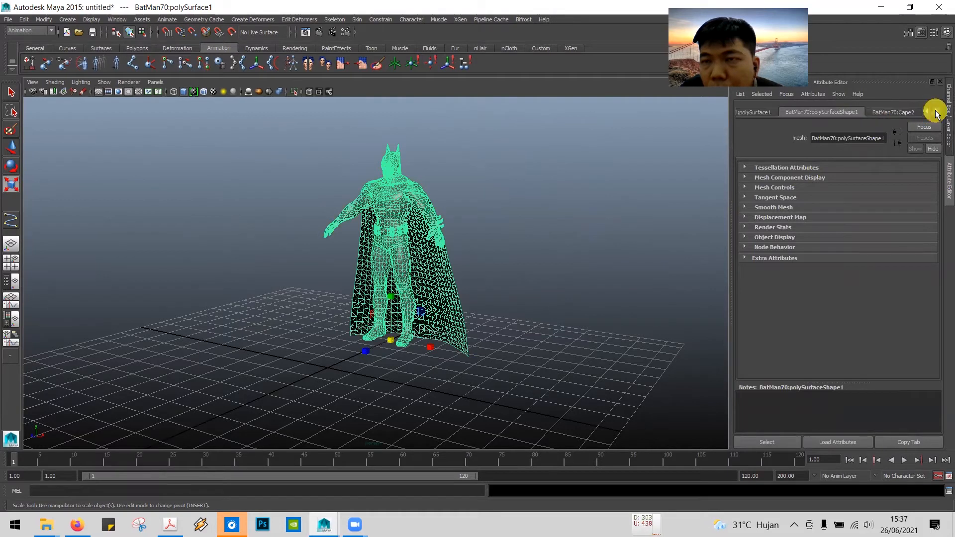
pyautogui.click(907, 111)
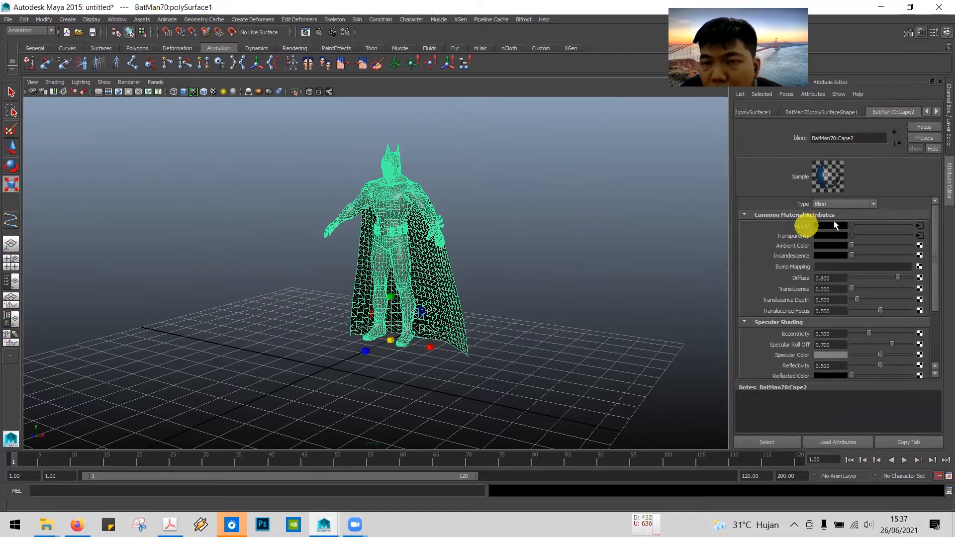
pyautogui.click(918, 226)
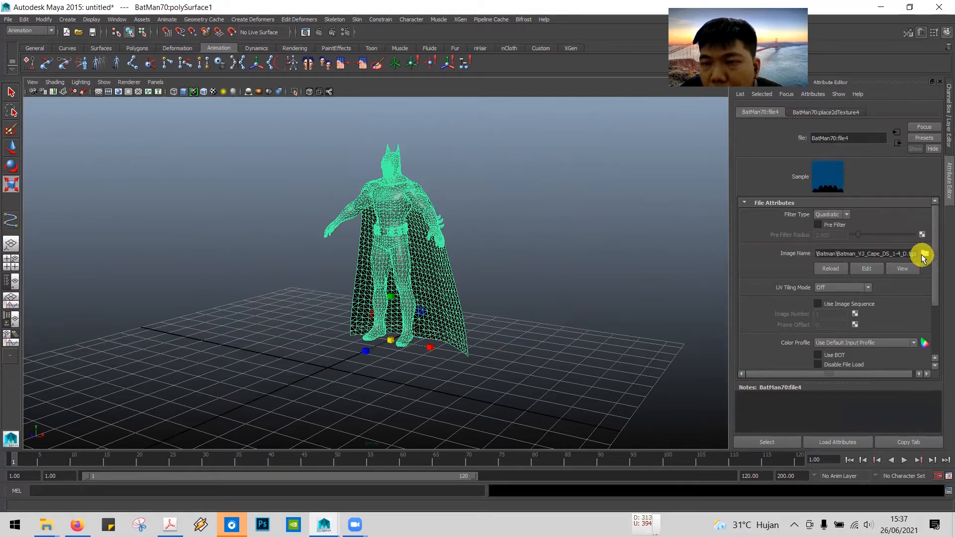
# - Preview the cape textures in the Batman folder and load Batman_V3_Cape_DS_1-4_D.tga as the file texture's image
pyautogui.click(924, 254)
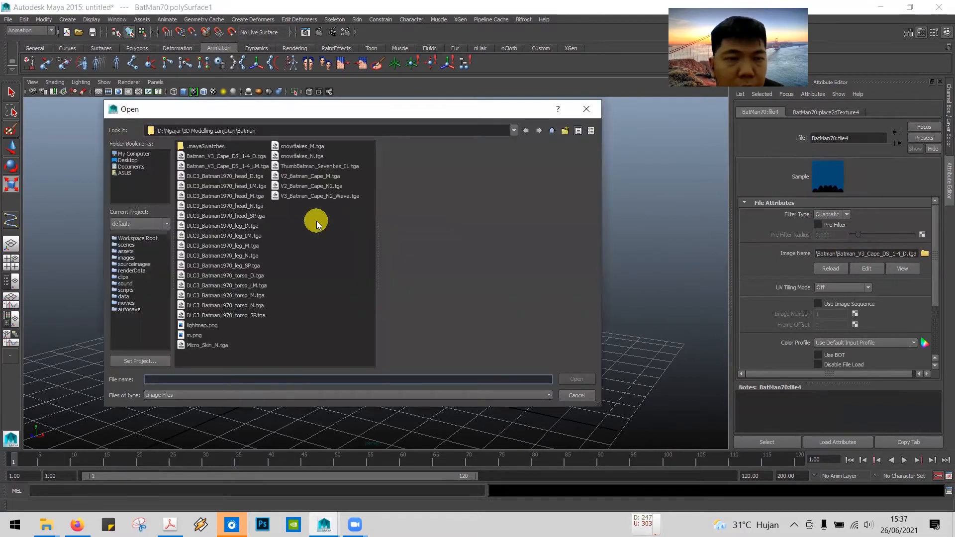
pyautogui.click(262, 157)
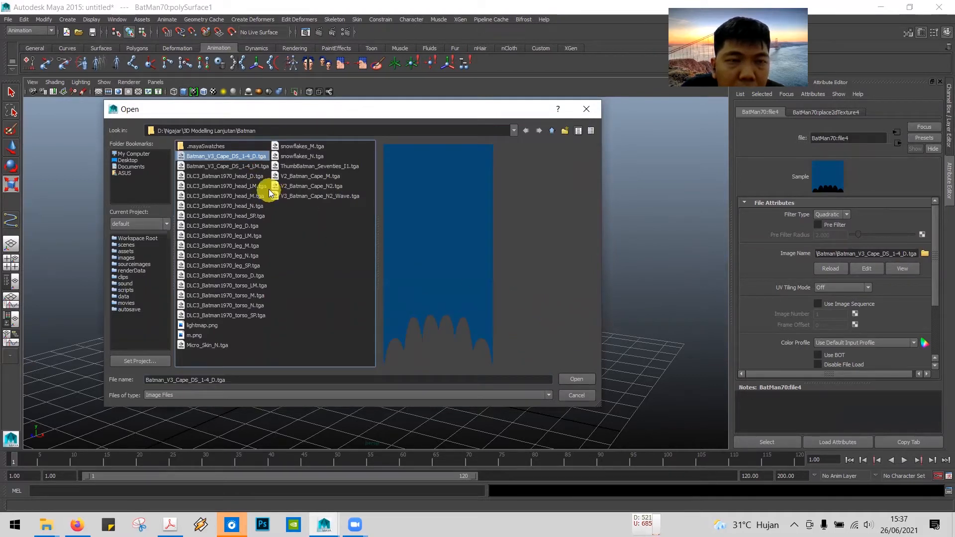
pyautogui.click(264, 167)
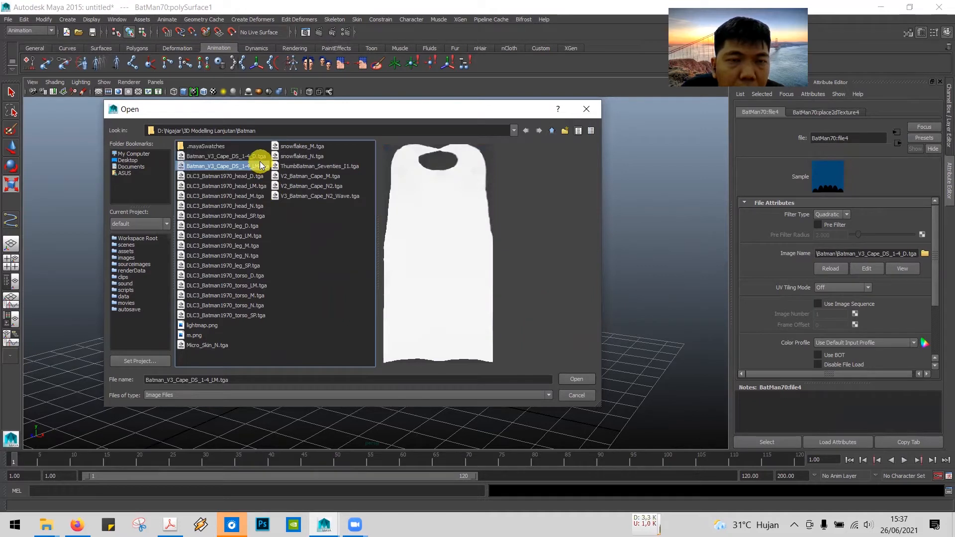
pyautogui.click(257, 156)
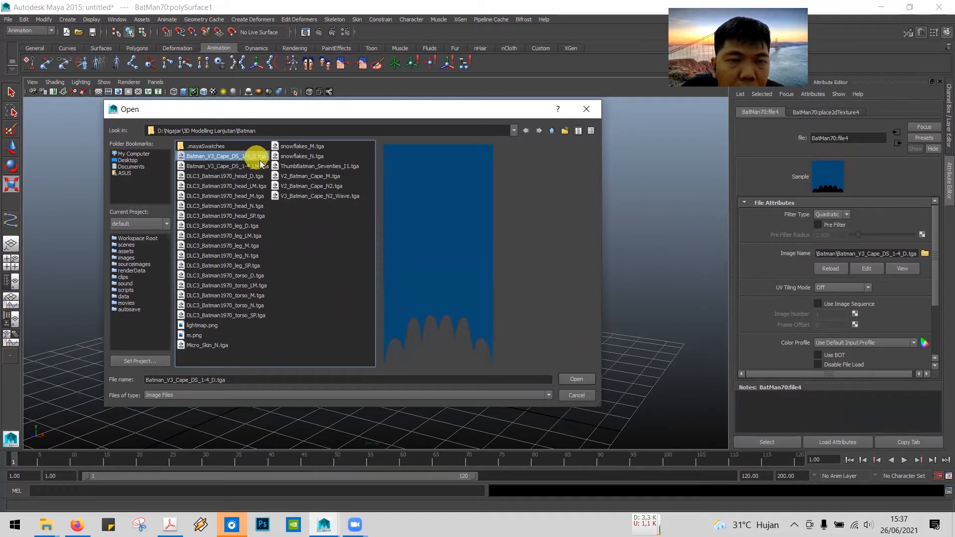
pyautogui.click(577, 380)
# - Deselect the model and show it with textured shading, viewed from the front
pyautogui.click(567, 206)
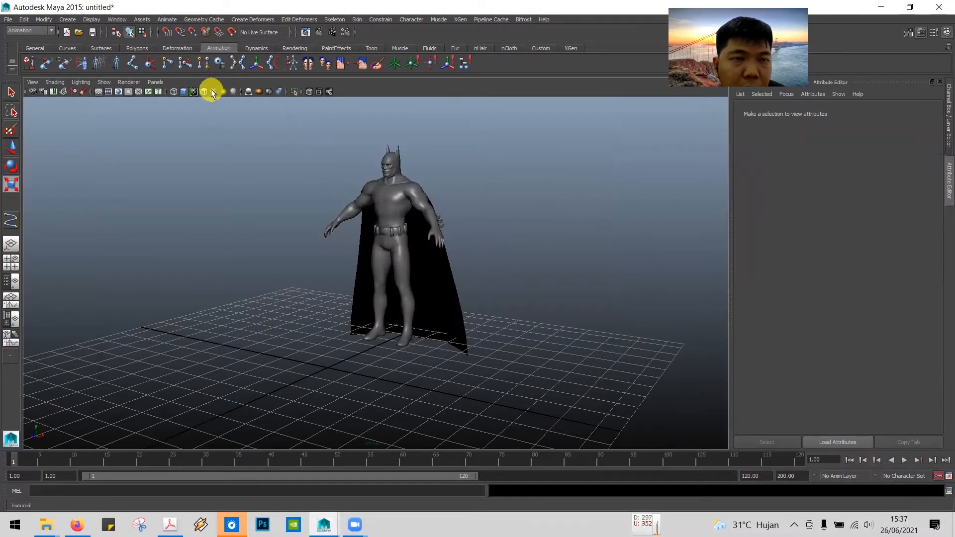
pyautogui.press('6')
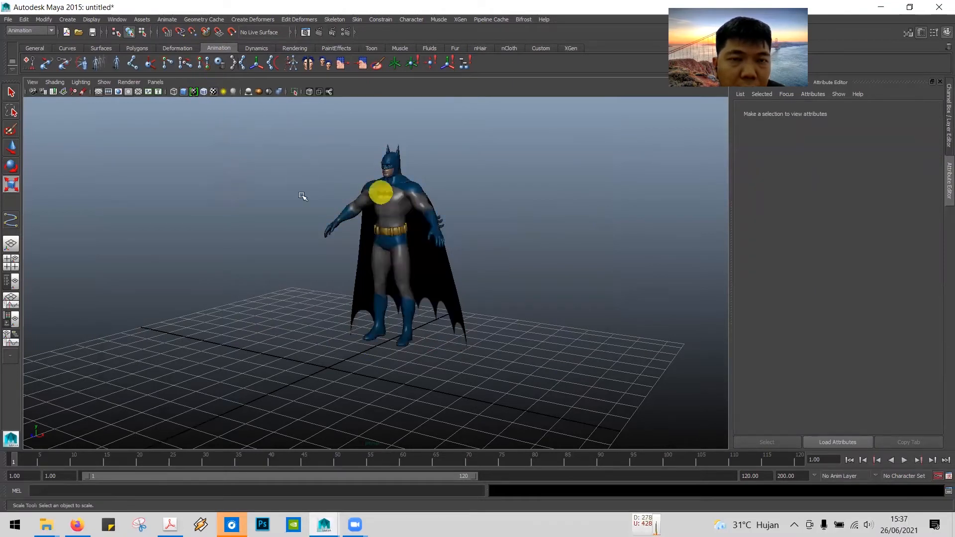
pyautogui.keyDown('alt'); pyautogui.moveTo(459, 258); pyautogui.dragTo(493, 250); pyautogui.keyUp('alt')
# - Read step 2 of the tutorial PDF and check that Maya's menu set is Animation
pyautogui.hotkey('alt', 'Tab')
pyautogui.scroll(-3, 451, 275)
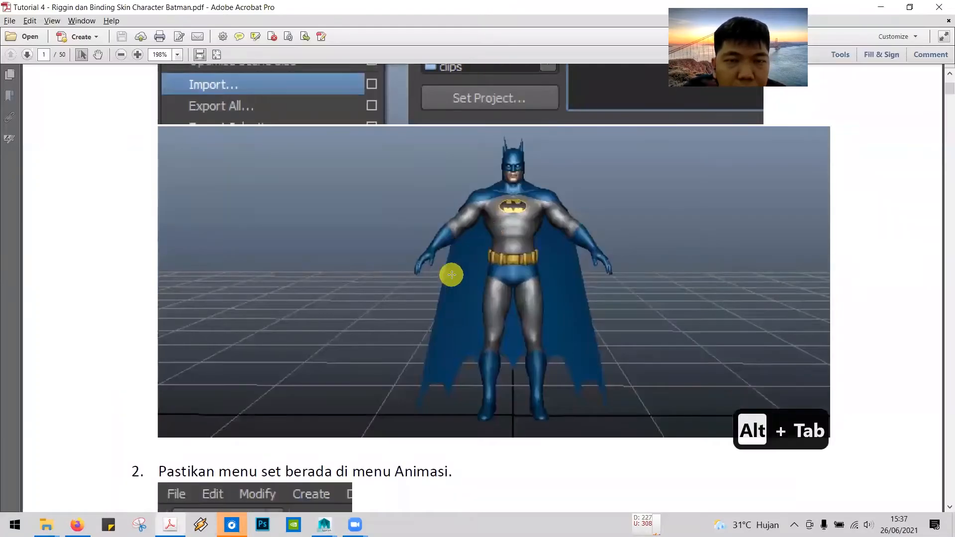
pyautogui.scroll(-3, 450, 273)
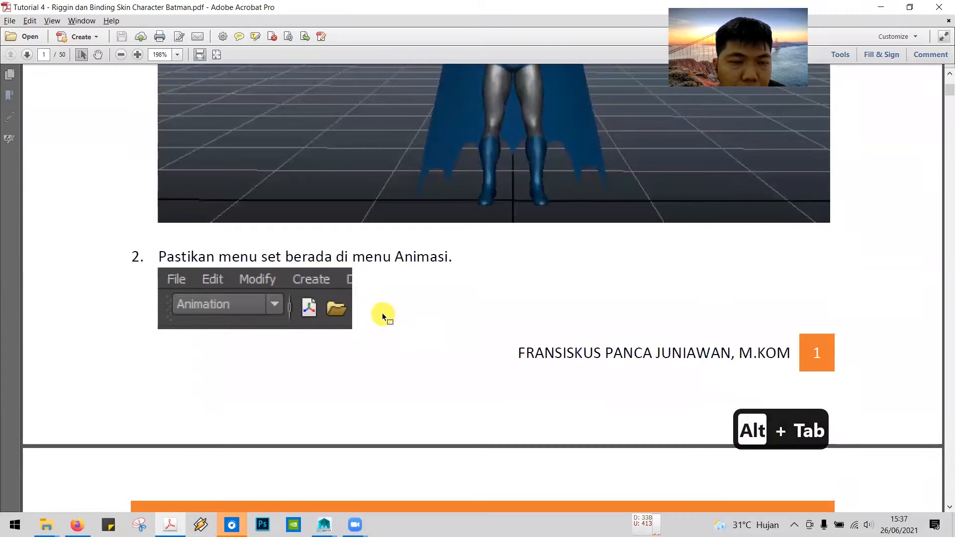
pyautogui.scroll(-1, 251, 296)
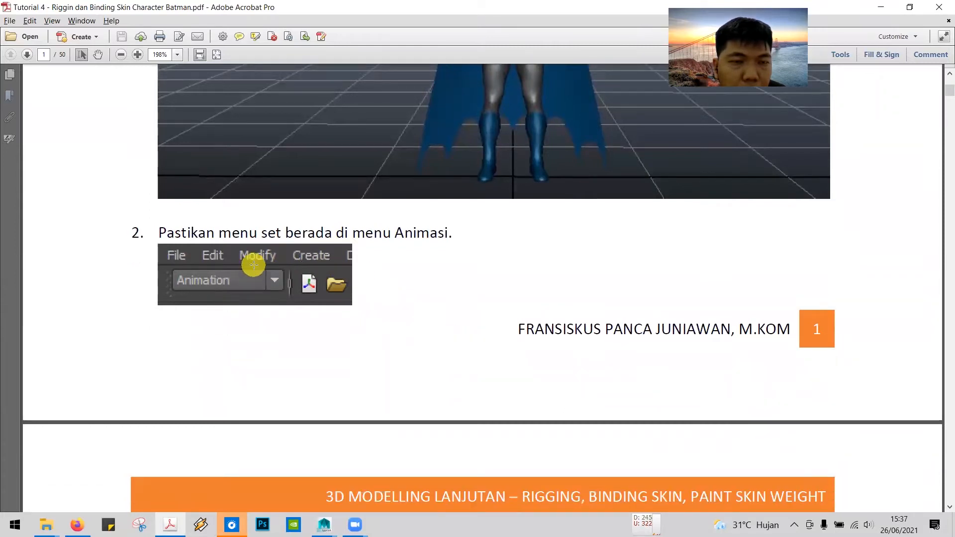
pyautogui.hotkey('alt', 'Tab')
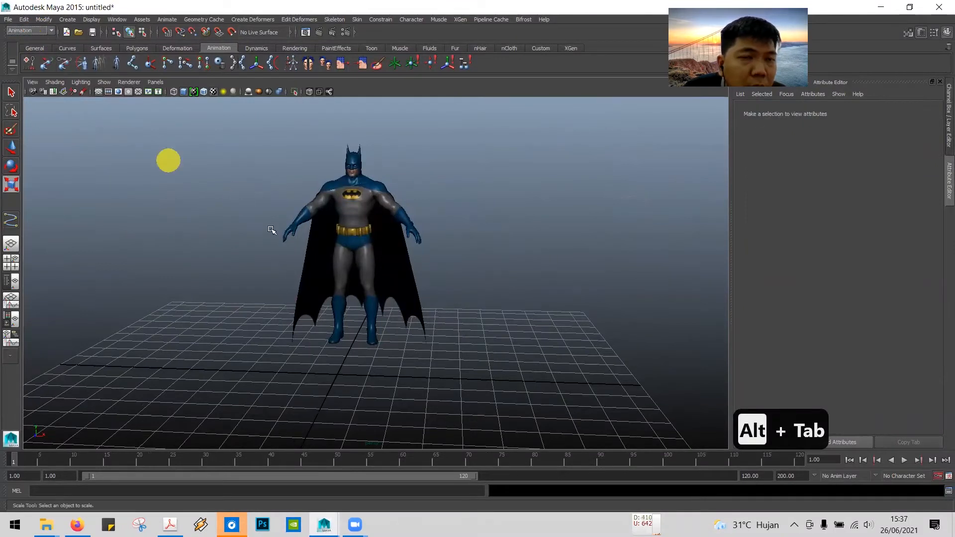
# - Read tutorial step 3 in the PDF and highlight its instruction for displaying the Outliner
pyautogui.hotkey('alt', 'Tab')
pyautogui.scroll(-6, 359, 353)
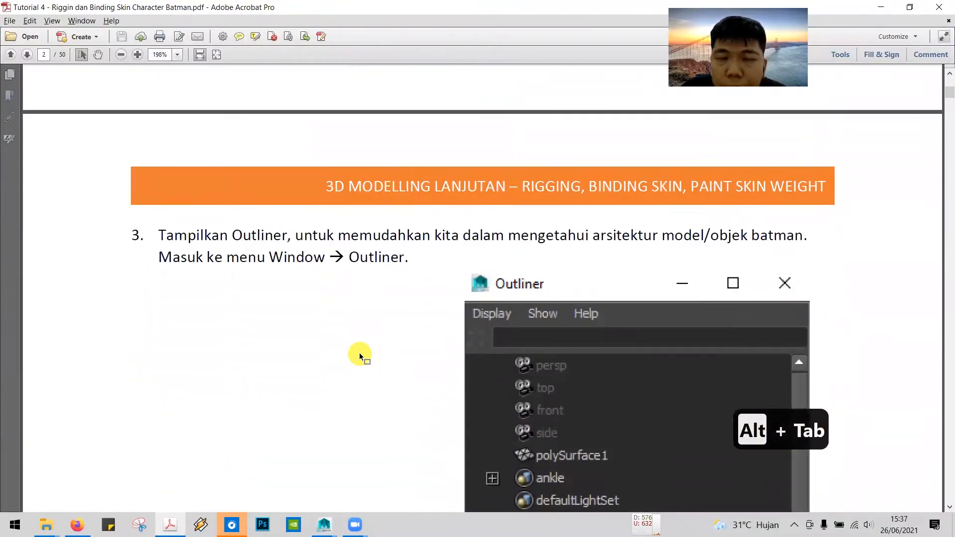
pyautogui.scroll(-2, 359, 355)
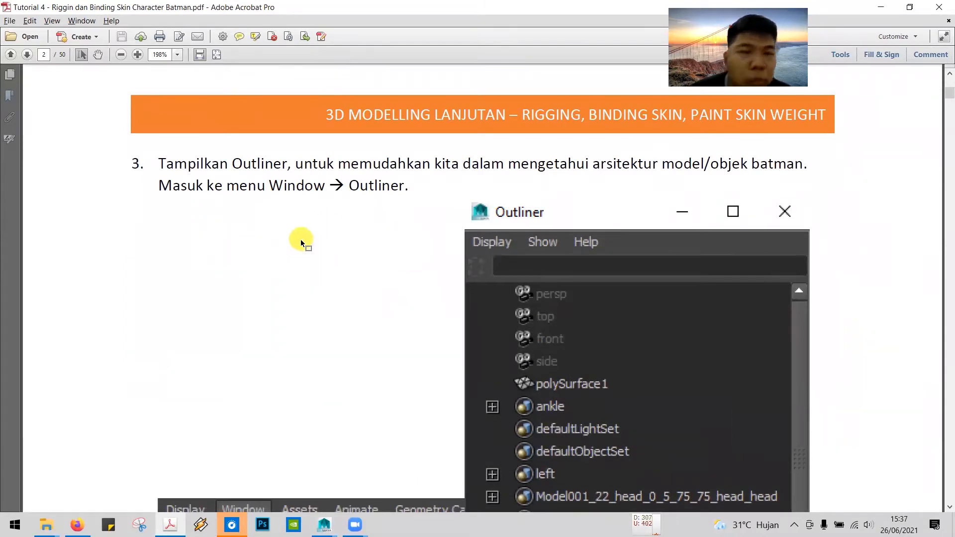
pyautogui.scroll(-1, 301, 259)
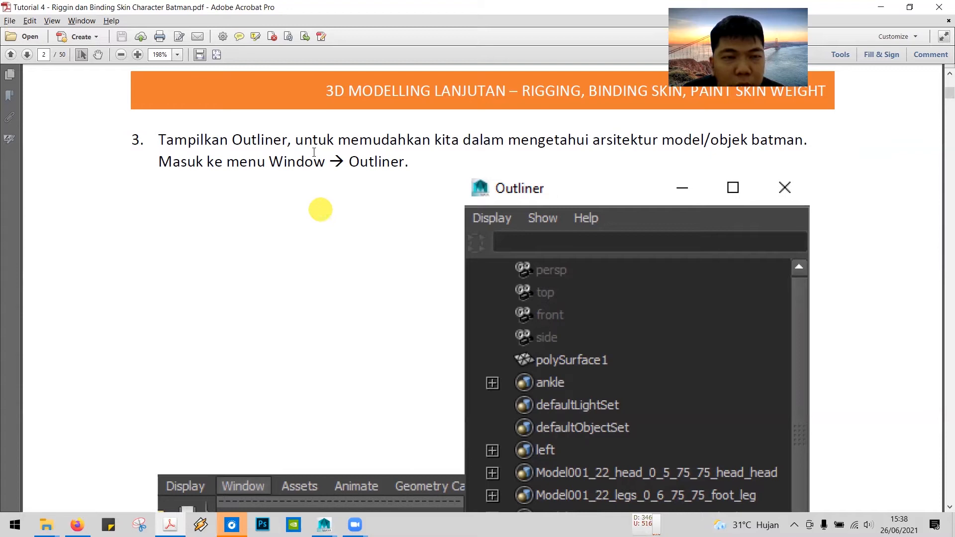
pyautogui.moveTo(269, 160); pyautogui.dragTo(394, 160)
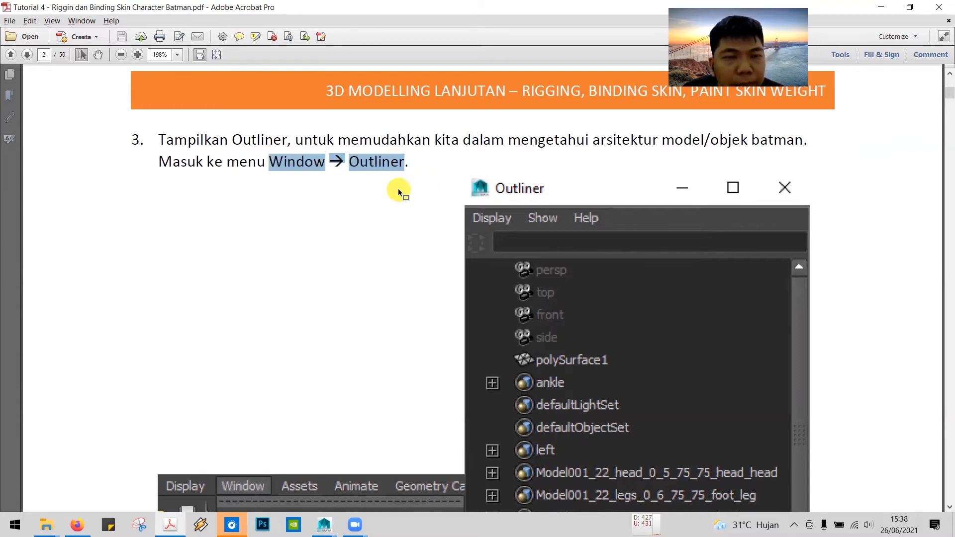
# - Switch to Maya and open the Outliner to show the Batman model's structure
pyautogui.hotkey('alt', 'Tab')
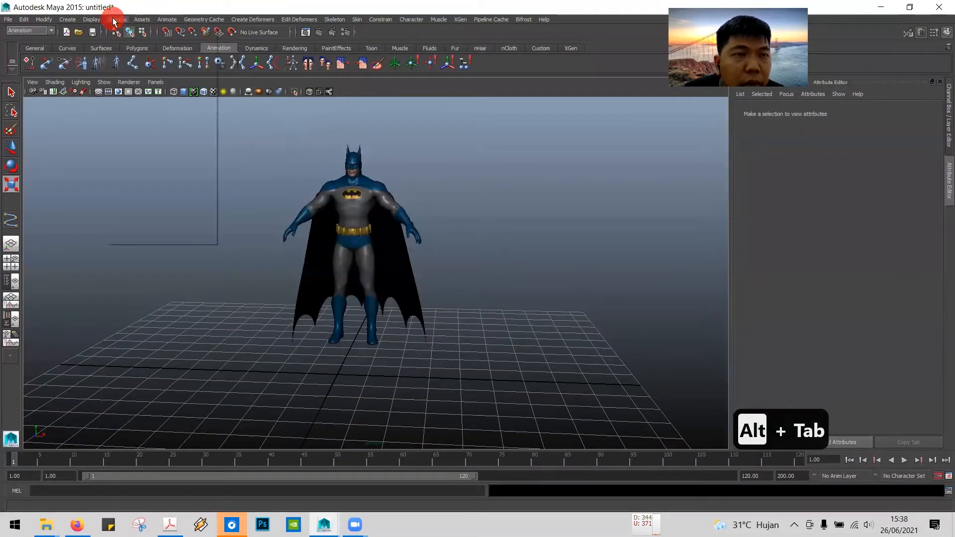
pyautogui.click(113, 18)
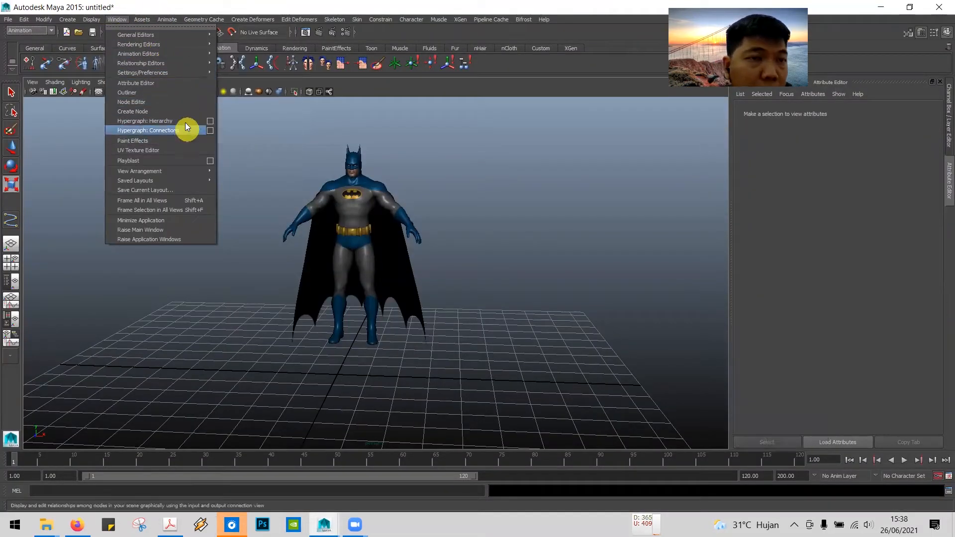
pyautogui.click(174, 92)
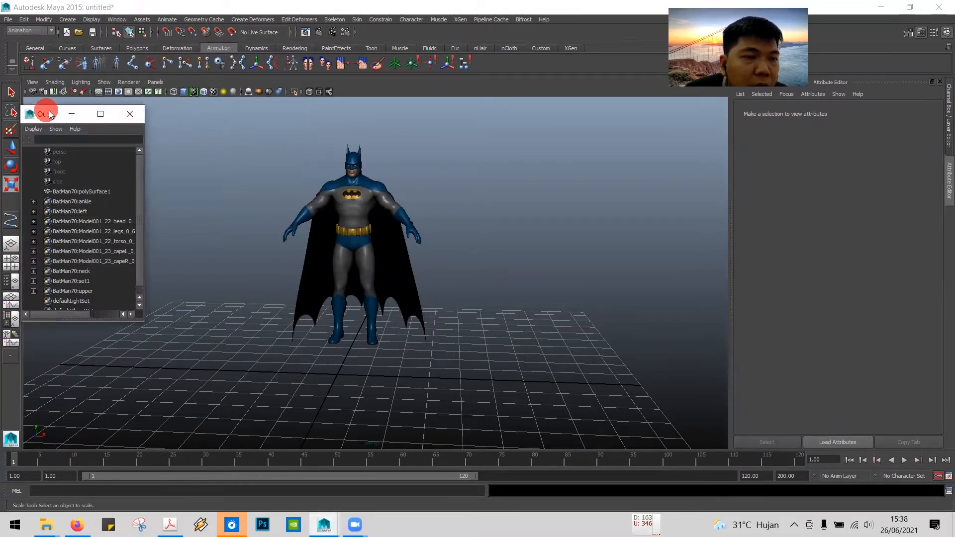
# - Read tutorial steps 4 and 5 in the PDF about the Joint Tool and X-Ray Joints
pyautogui.hotkey('alt', 'Tab')
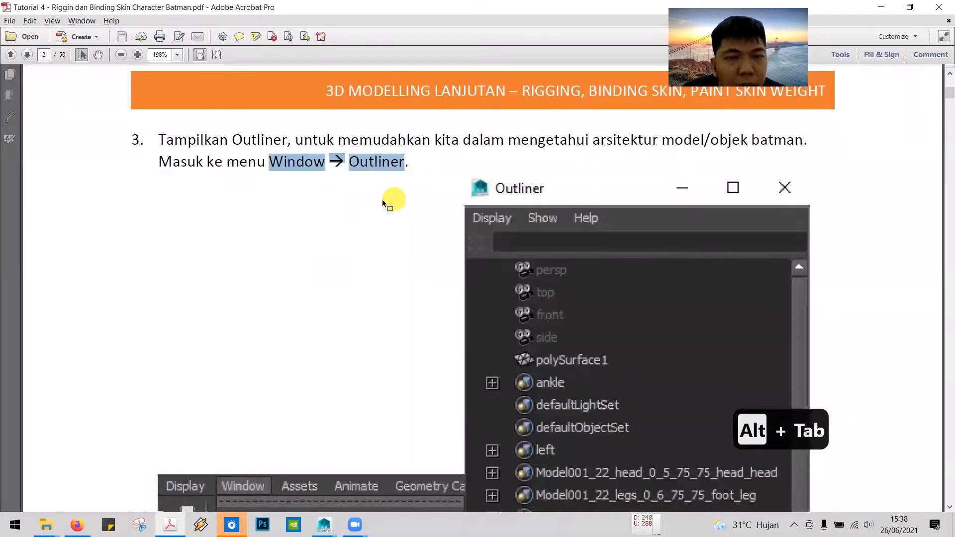
pyautogui.scroll(-5, 341, 224)
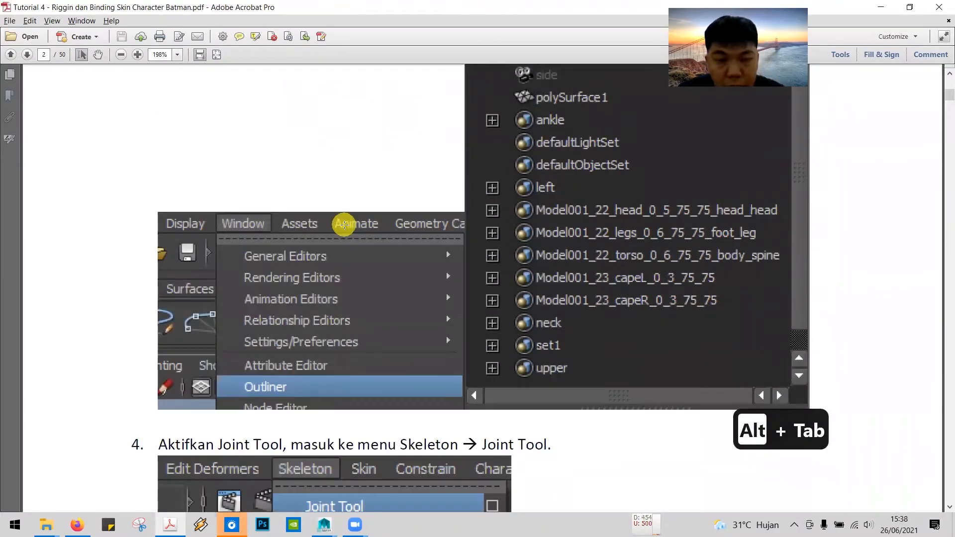
pyautogui.scroll(-5, 343, 224)
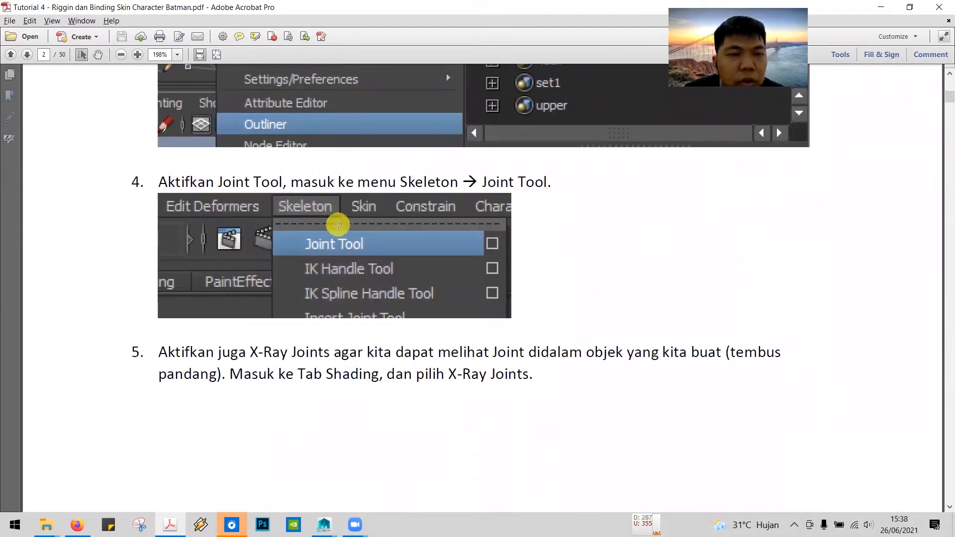
pyautogui.scroll(-2, 338, 224)
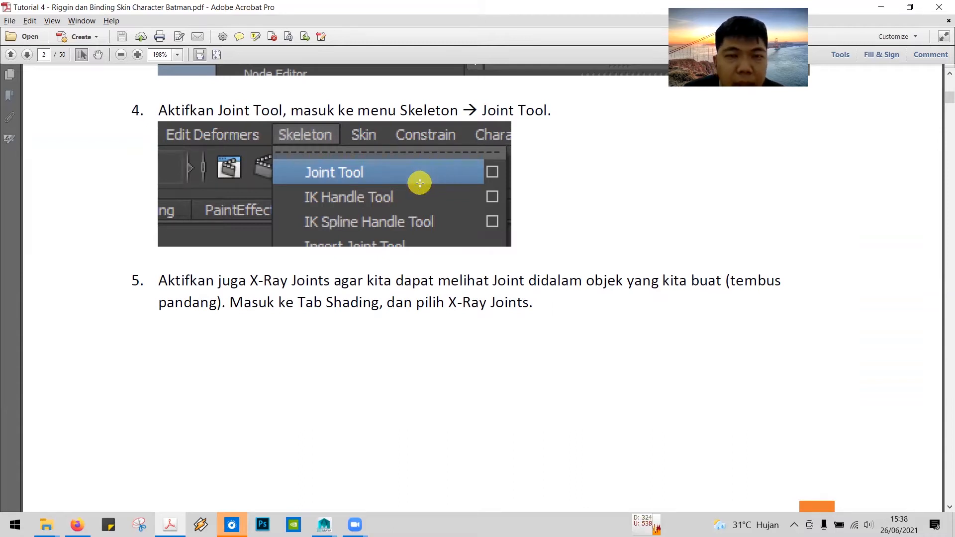
# - Switch back to Maya and inspect the textured Batman model up close from a three-quarter angle
pyautogui.hotkey('alt', 'Tab')
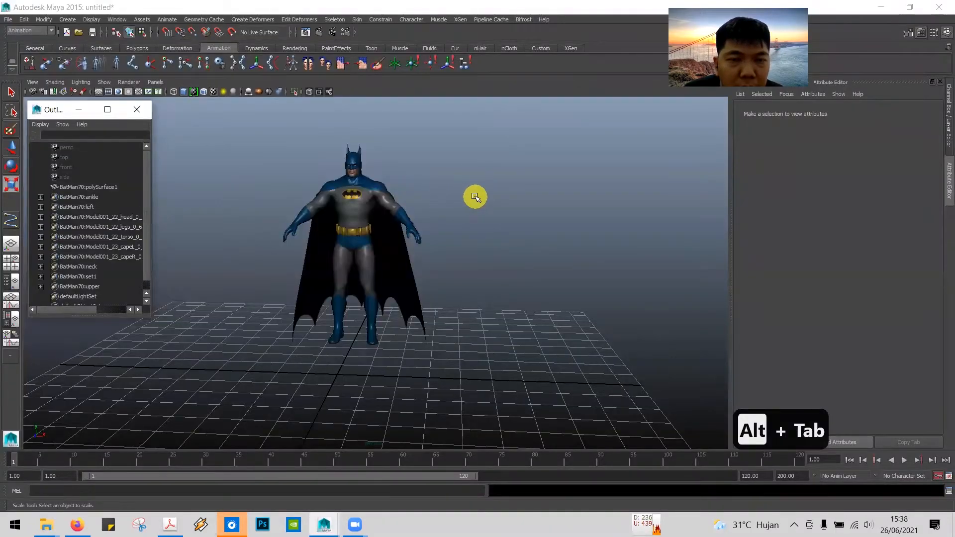
pyautogui.keyDown('alt'); pyautogui.moveTo(456, 194); pyautogui.dragTo(437, 198); pyautogui.keyUp('alt')
pyautogui.press('r')
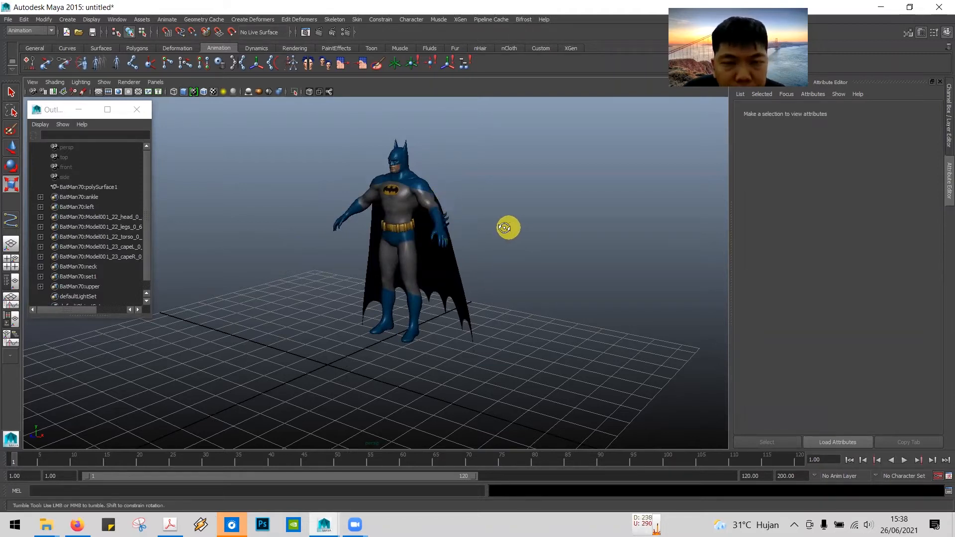
pyautogui.scroll(3, 567, 253)
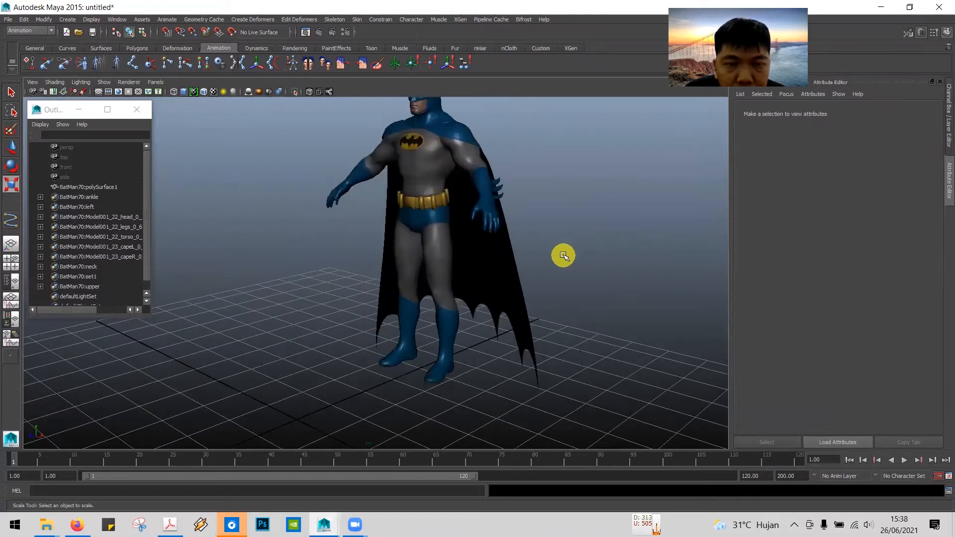
pyautogui.keyDown('alt'); pyautogui.moveTo(563, 256); pyautogui.dragTo(490, 269); pyautogui.keyUp('alt')
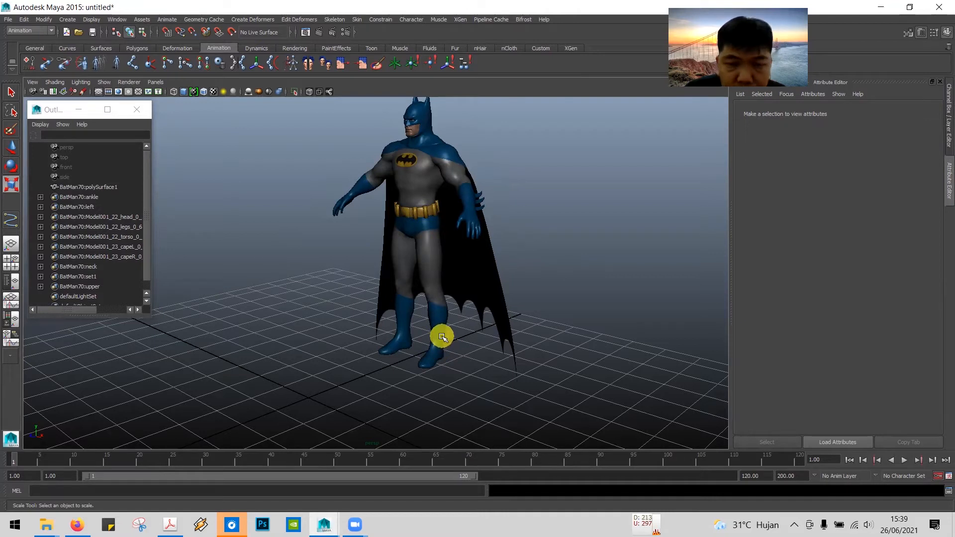
pyautogui.keyDown('alt'); pyautogui.moveTo(588, 301); pyautogui.dragTo(497, 358); pyautogui.keyUp('alt')
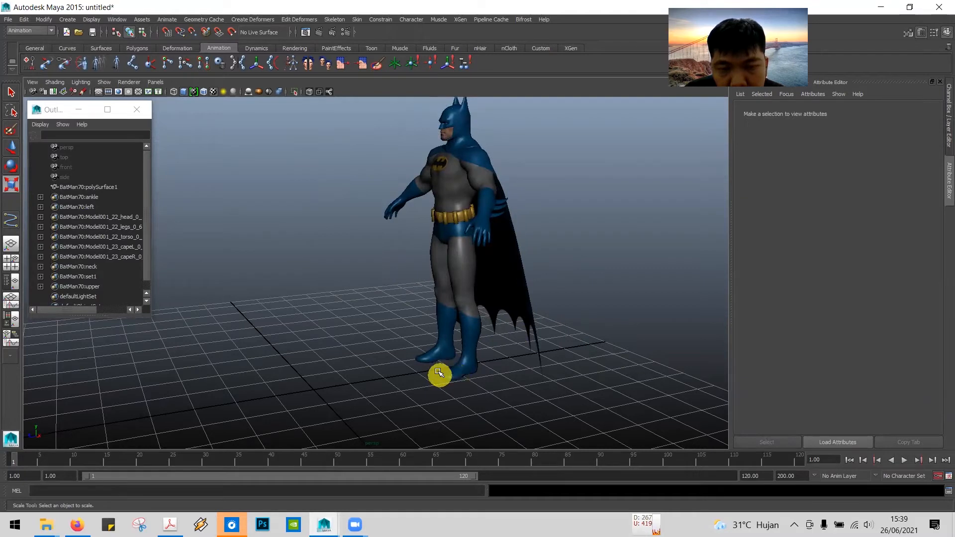
pyautogui.moveTo(524, 300)
pyautogui.keyDown('alt'); pyautogui.mouseDown()
pyautogui.moveTo(551, 292)
pyautogui.moveTo(537, 296)
pyautogui.mouseUp(); pyautogui.keyUp('alt')
pyautogui.press('r')
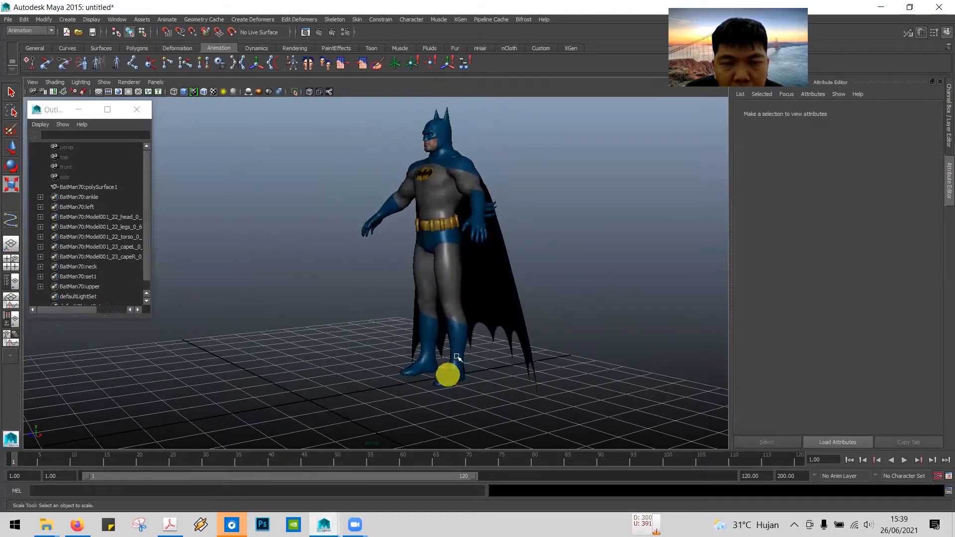
# - Switch to the PDF and read tutorial steps 6 and 7 on placing the left leg's hip, knee and ankle joints
pyautogui.hotkey('alt', 'Tab')
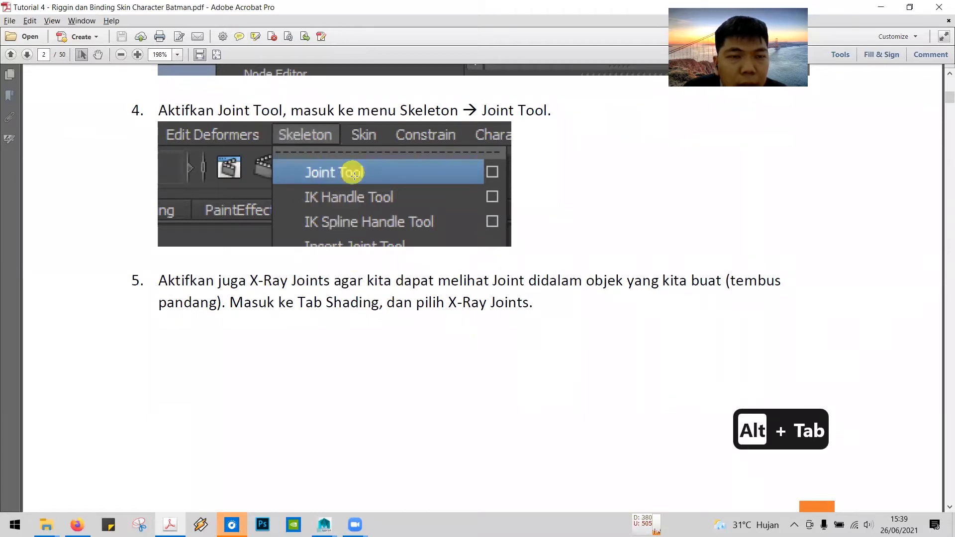
pyautogui.scroll(-14, 341, 228)
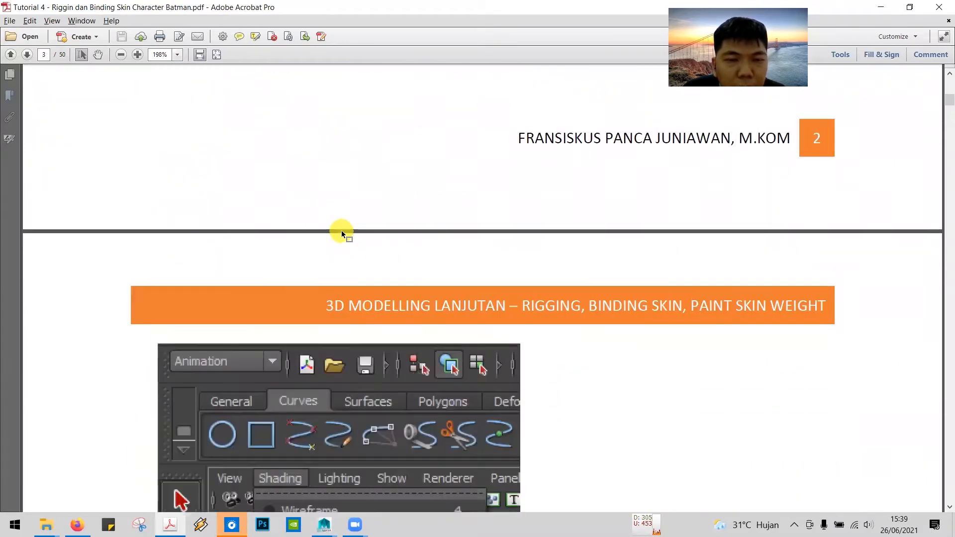
pyautogui.scroll(-13, 342, 236)
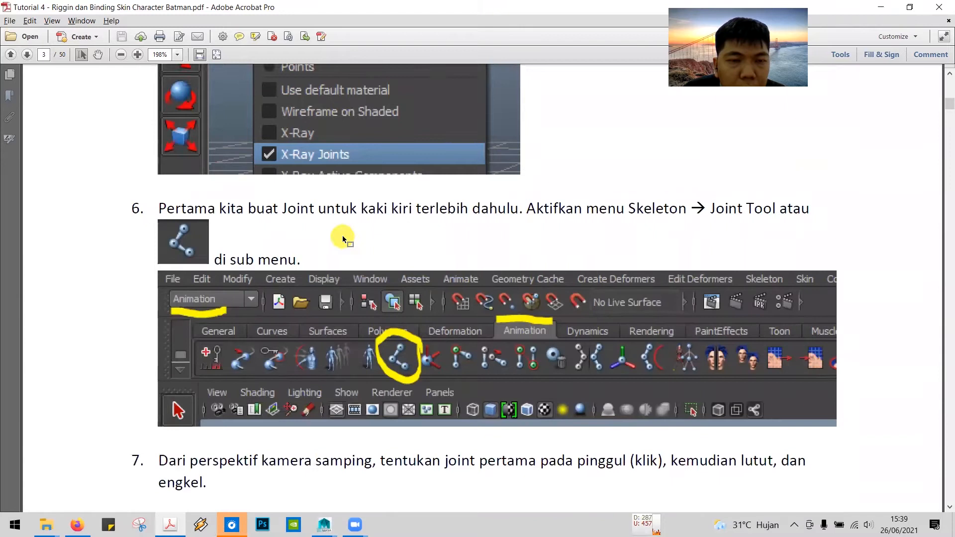
pyautogui.scroll(-14, 342, 239)
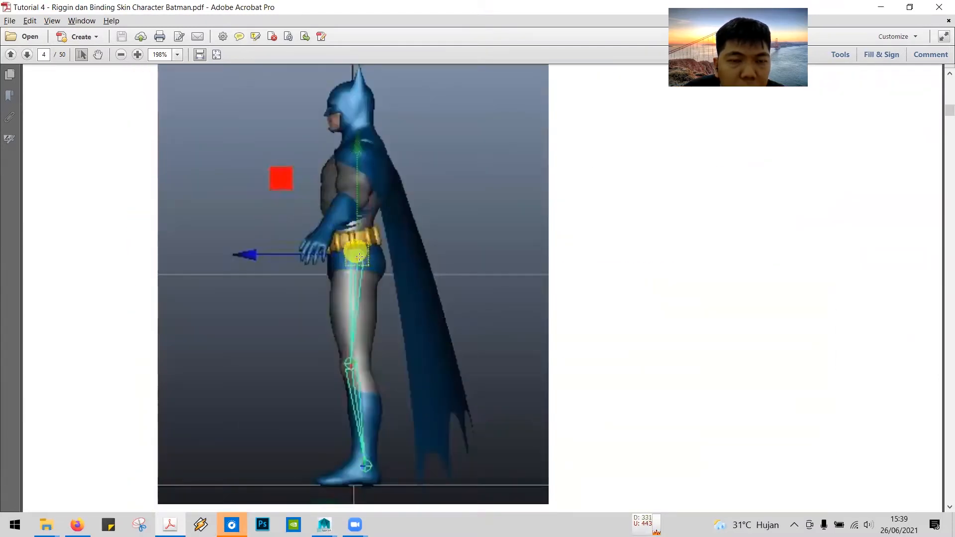
pyautogui.scroll(-3, 357, 255)
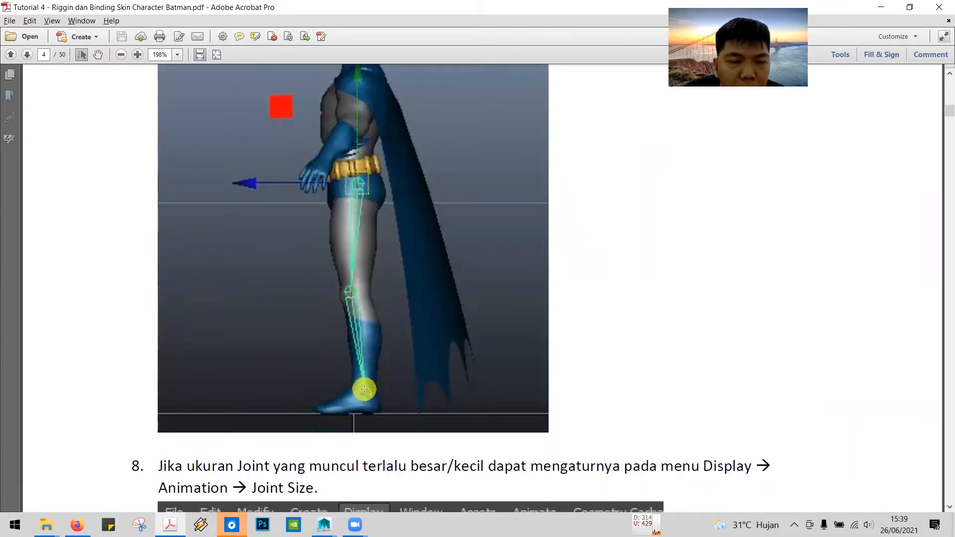
pyautogui.scroll(-1, 363, 388)
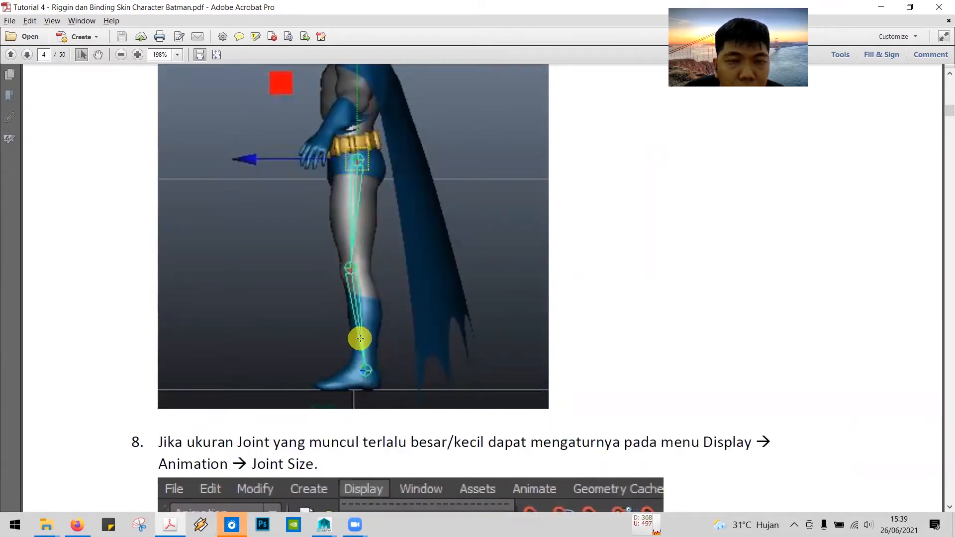
pyautogui.scroll(1, 356, 293)
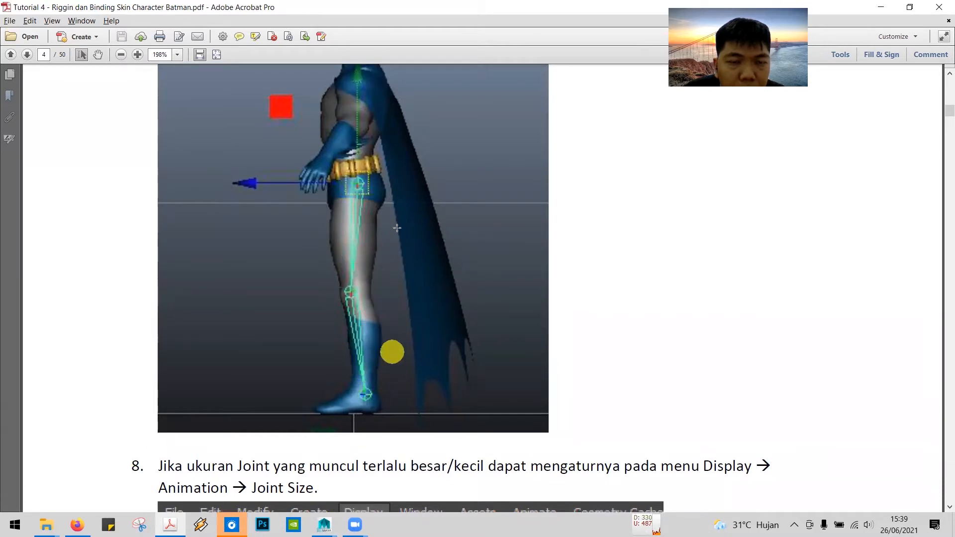
# - Switch to Maya and show the Batman model in a maximized side view with the whole figure visible
pyautogui.hotkey('alt', 'Tab')
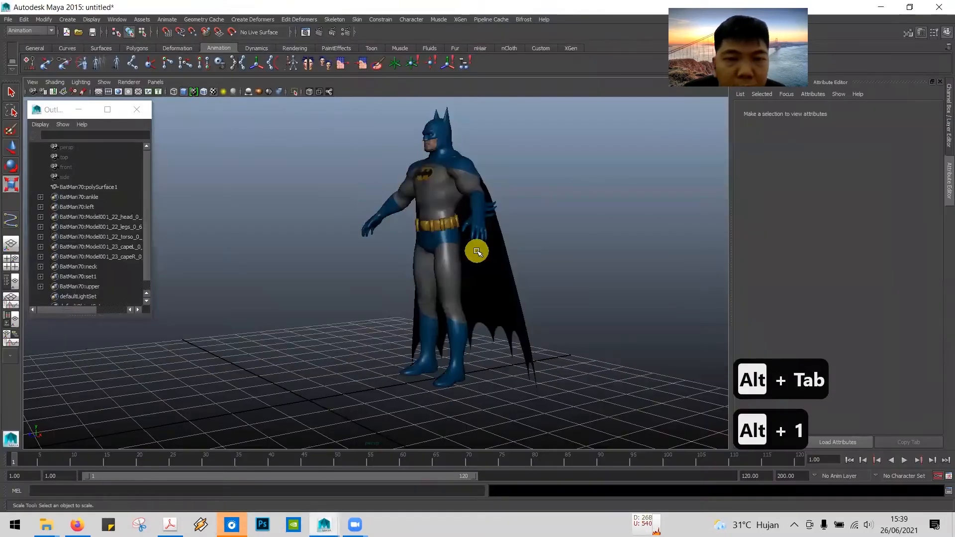
pyautogui.press('space')
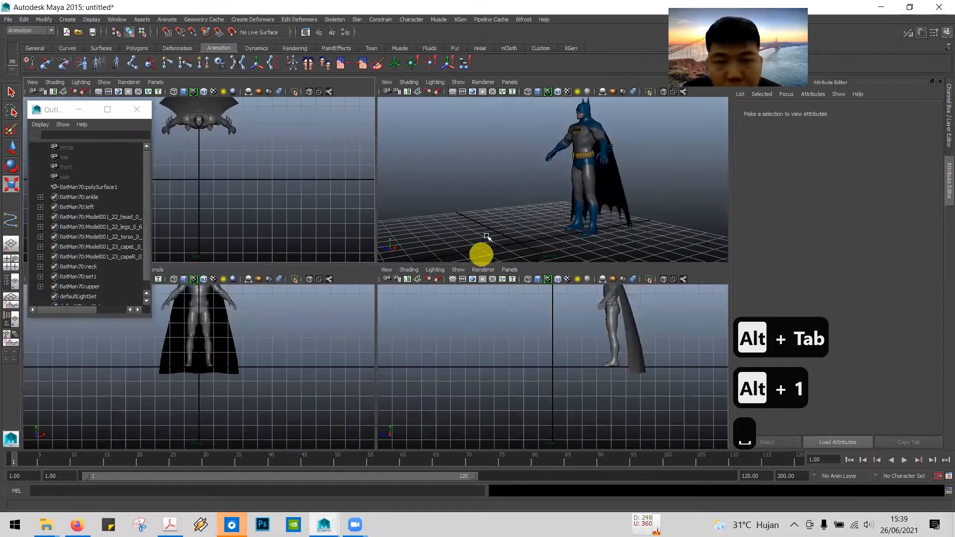
pyautogui.press('space')
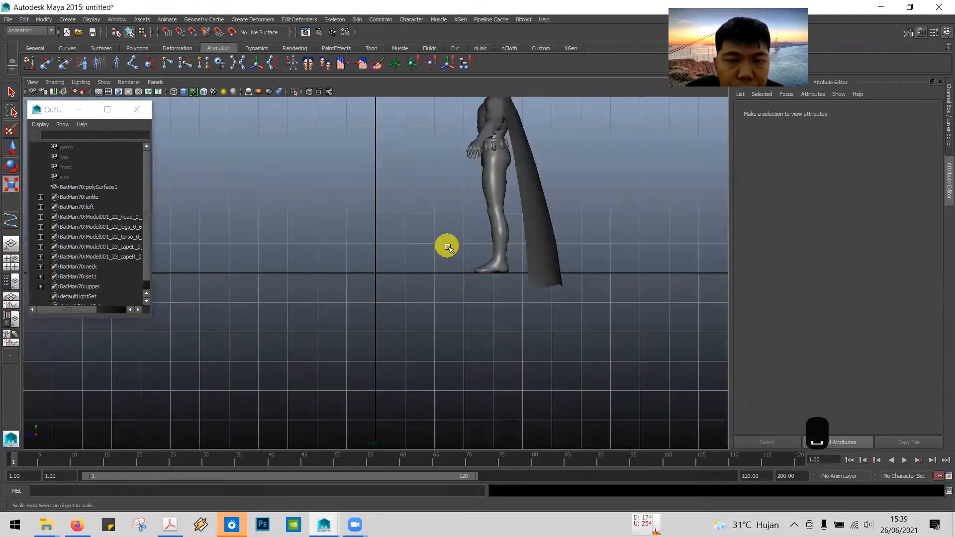
pyautogui.keyDown('alt'); pyautogui.moveTo(543, 220); pyautogui.dragTo(480, 253, button='middle'); pyautogui.keyUp('alt')
# - Turn on textured display for the Batman model in the side view and leave the model deselected
pyautogui.click(437, 201)
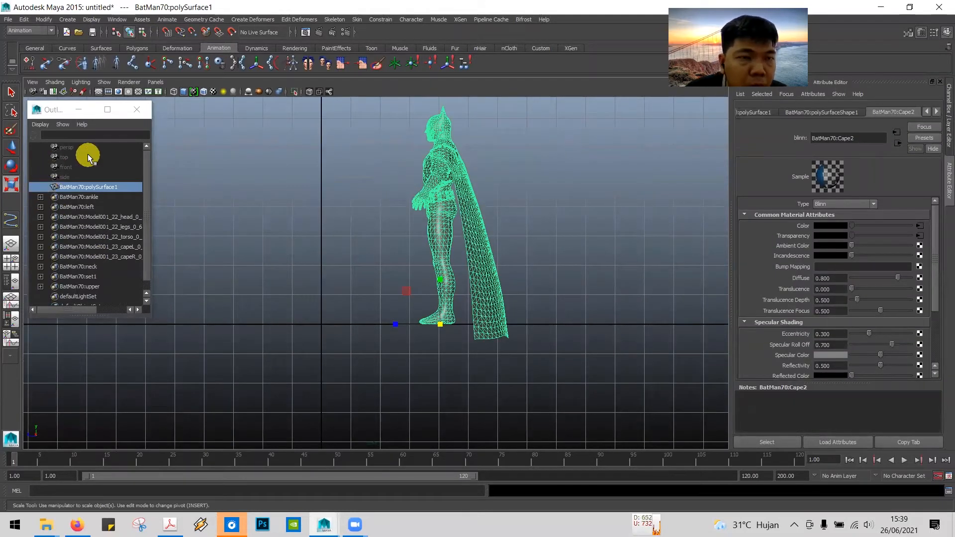
pyautogui.click(182, 184)
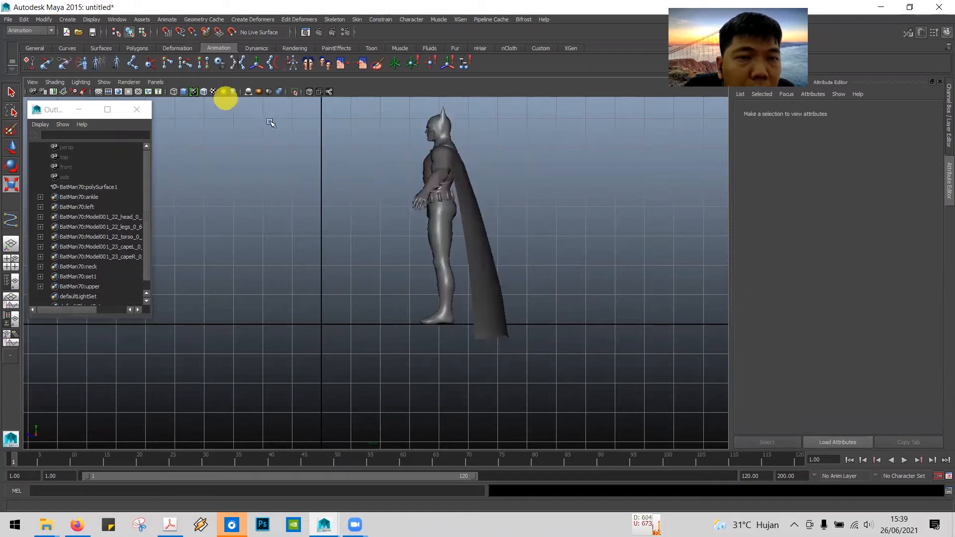
pyautogui.click(421, 182)
pyautogui.click(216, 92)
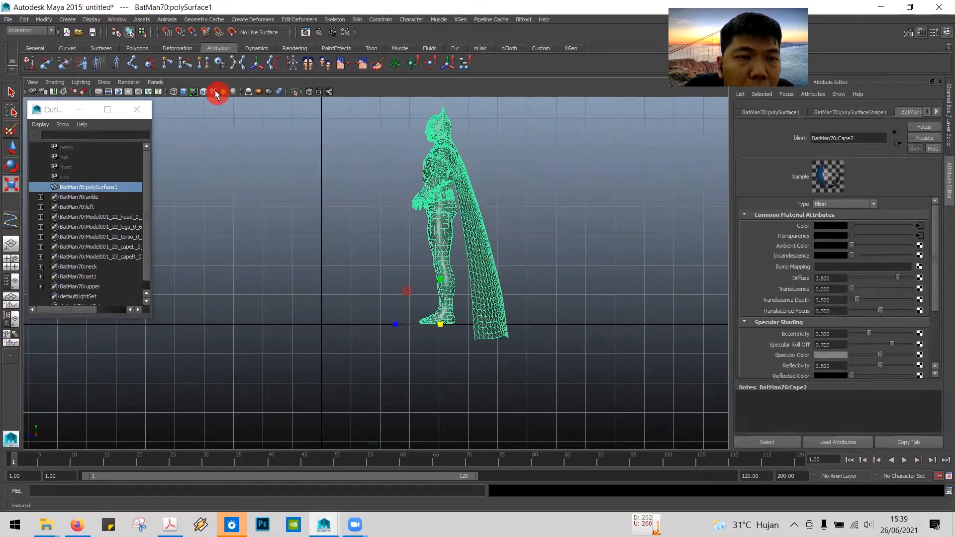
pyautogui.click(278, 163)
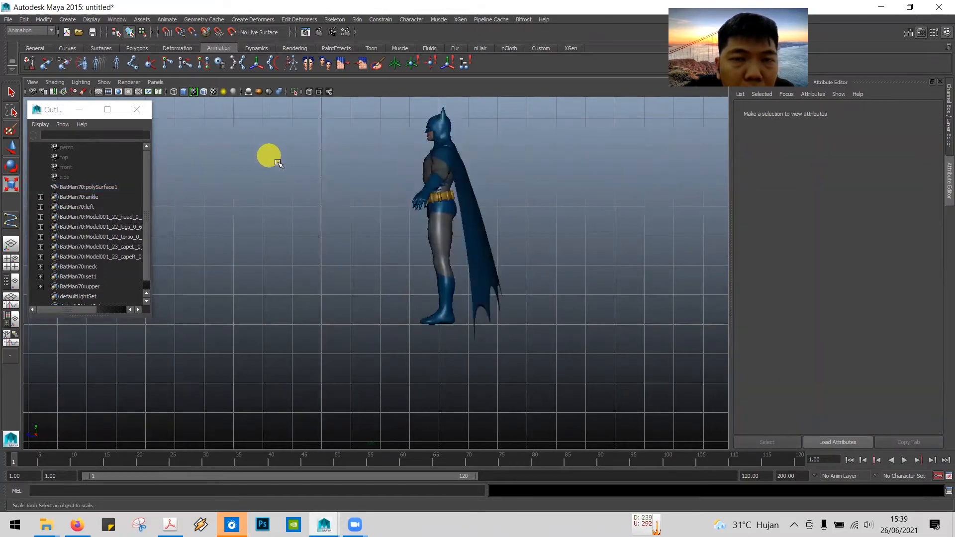
# - Enable X-Ray display in the side view to make the Batman model see-through, with its textures still shown
pyautogui.click(309, 91)
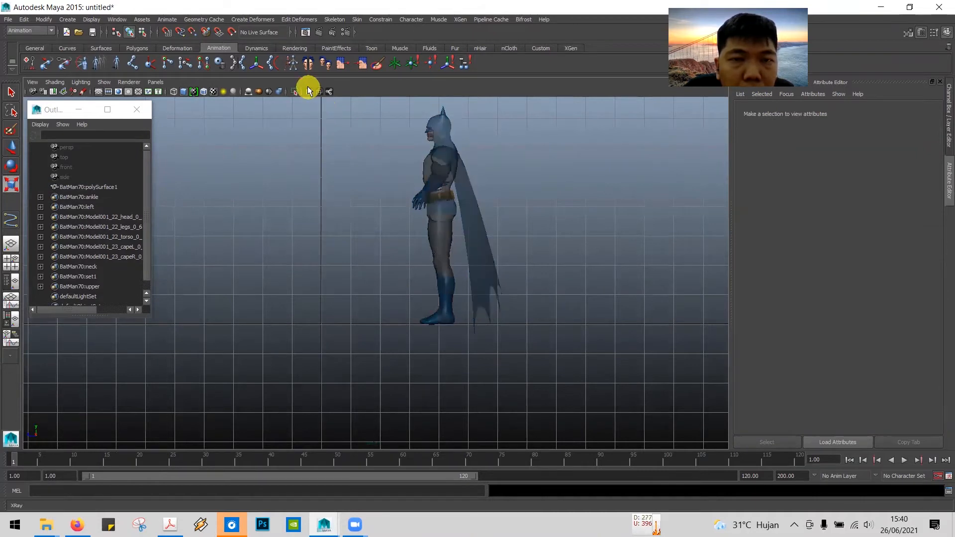
pyautogui.click(209, 91)
pyautogui.click(210, 91)
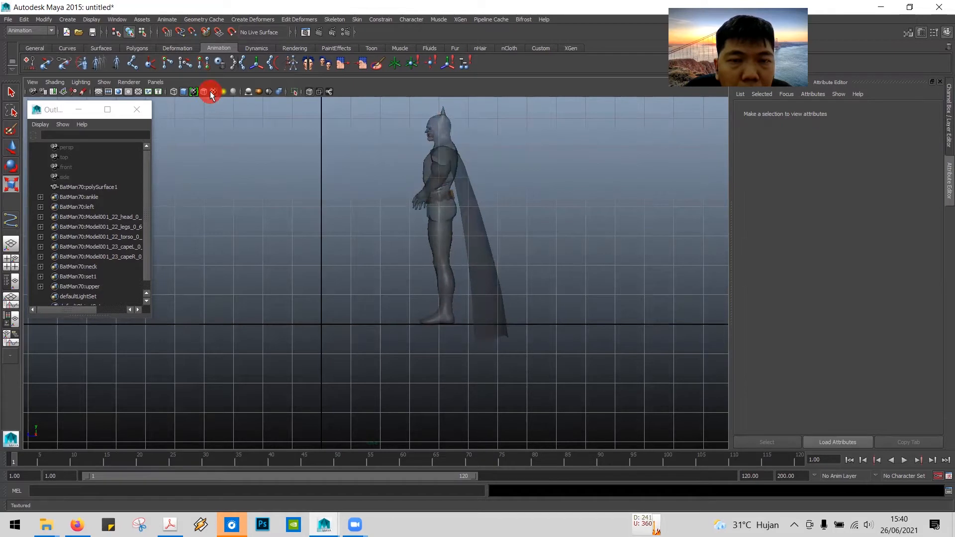
pyautogui.keyDown('alt'); pyautogui.moveTo(364, 200); pyautogui.dragTo(368, 200); pyautogui.keyUp('alt')
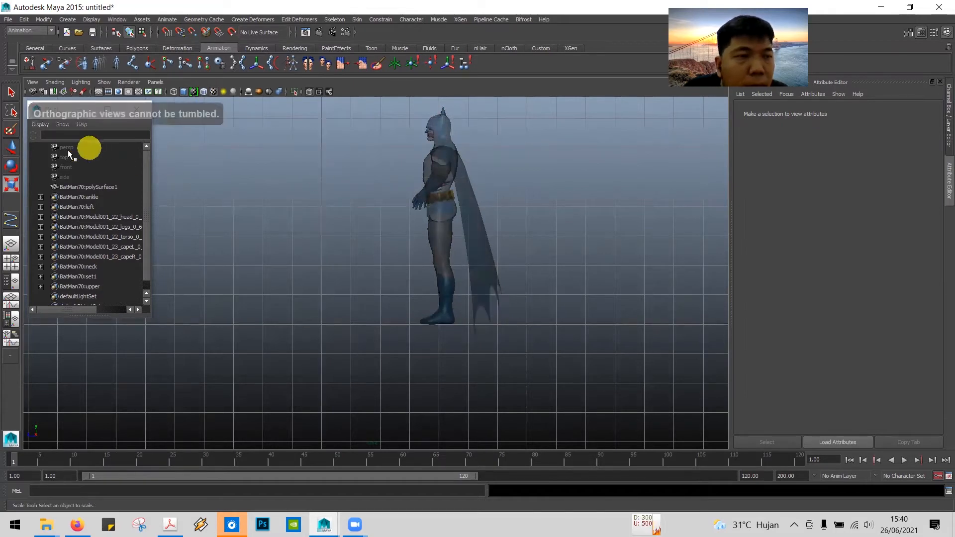
# - Activate the Joint Tool and place the first leg joint at Batman's hip, just below the belt
pyautogui.click(335, 20)
pyautogui.click(348, 35)
pyautogui.click(11, 219)
pyautogui.scroll(2, 460, 243)
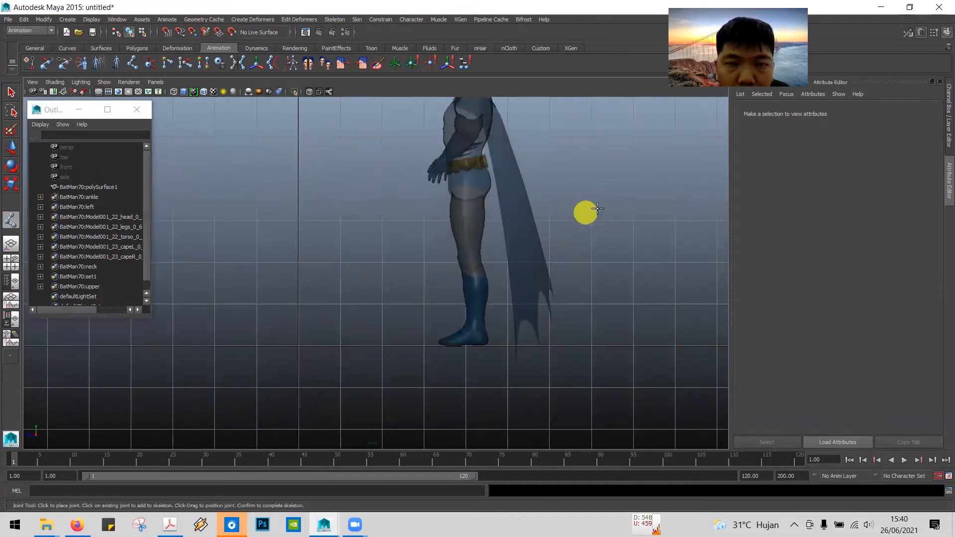
pyautogui.scroll(3, 546, 222)
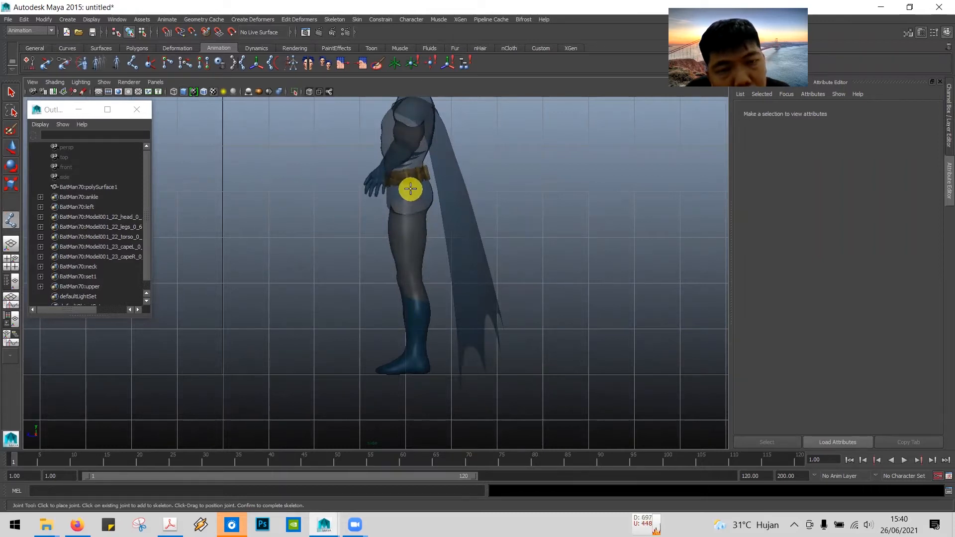
pyautogui.click(410, 188)
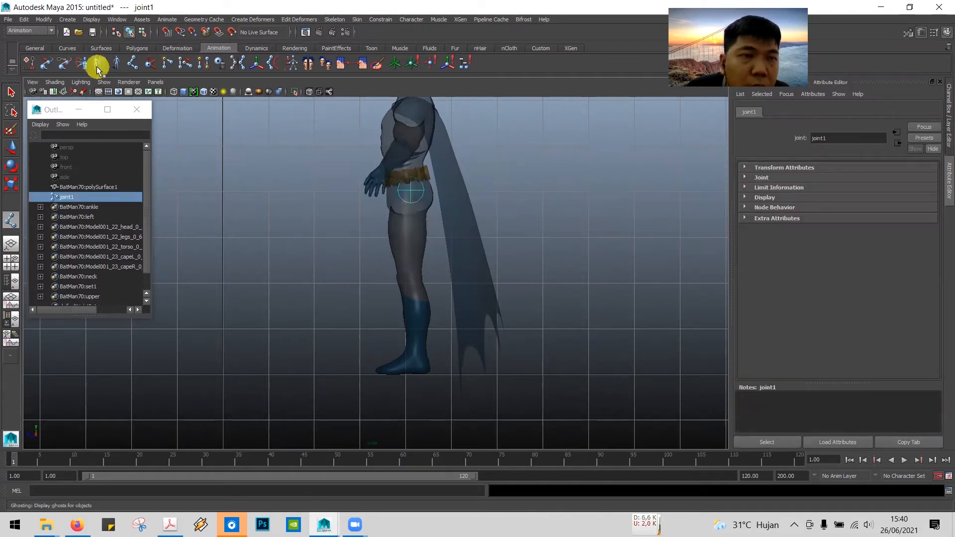
# - Reduce the global joint display size to make the hip joint's marker smaller, and close the size setting
pyautogui.click(94, 20)
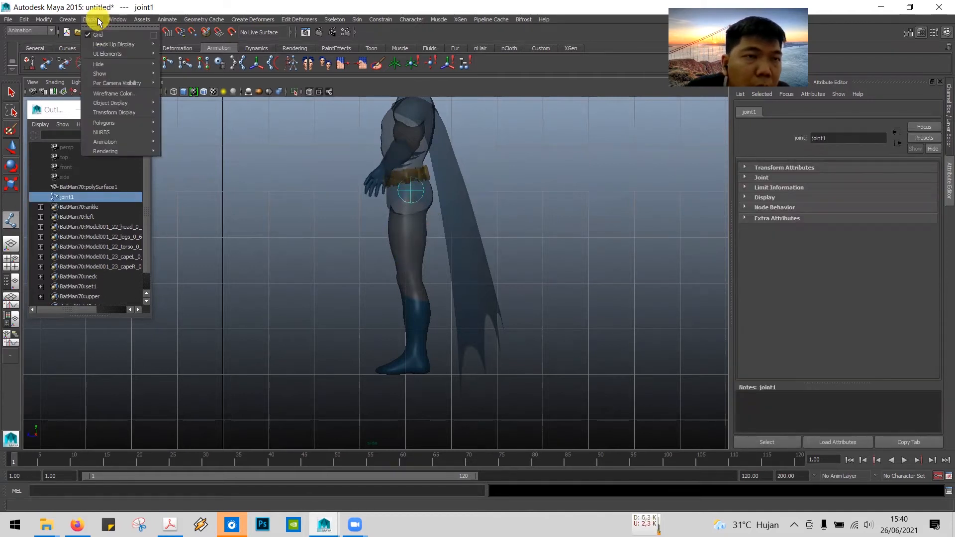
pyautogui.moveTo(127, 141)
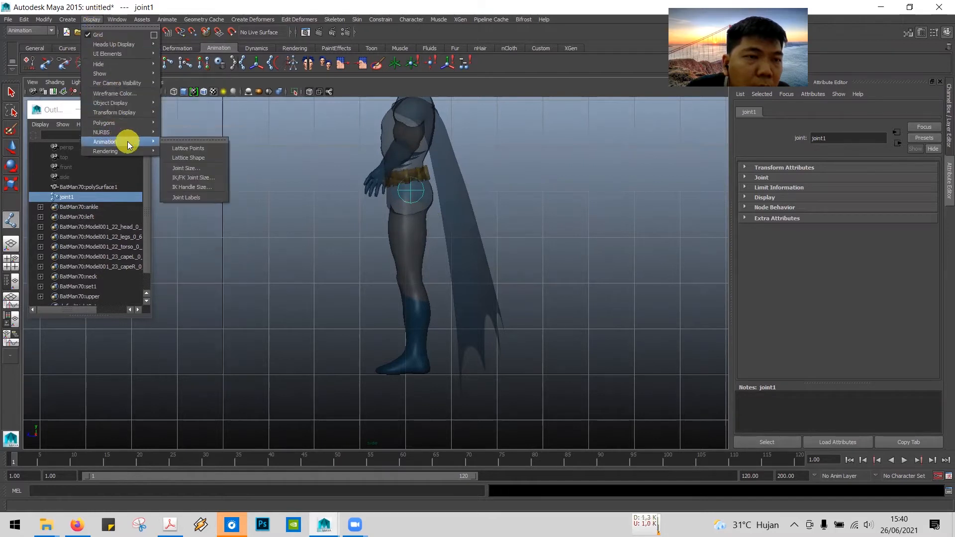
pyautogui.click(188, 168)
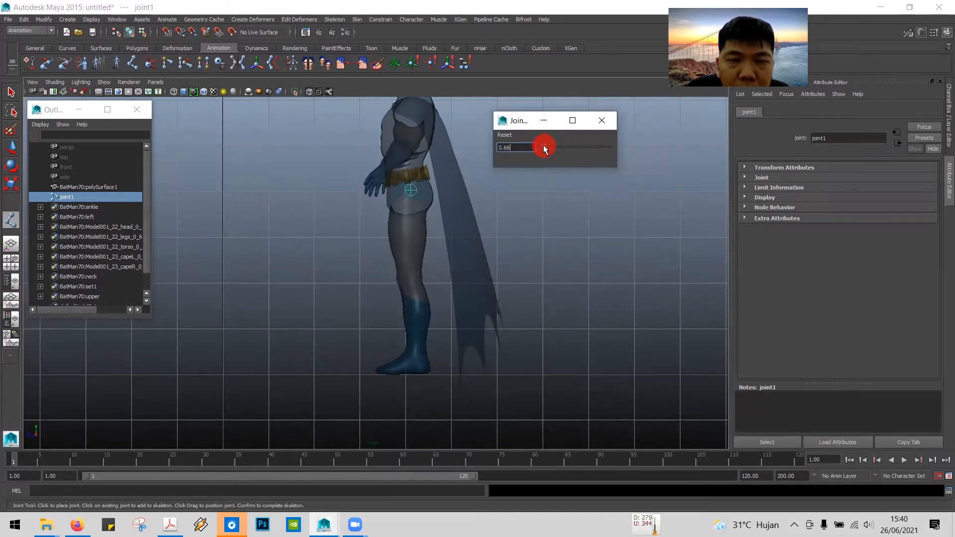
pyautogui.moveTo(543, 145); pyautogui.dragTo(543, 145)
pyautogui.click(602, 120)
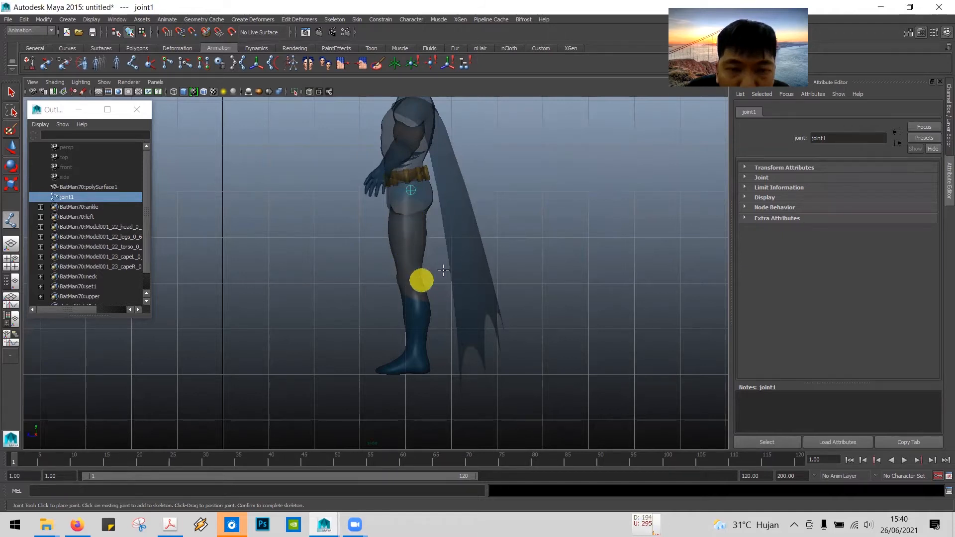
# - Add the knee and ankle joints below the hip joint and complete the leg's joint chain
pyautogui.scroll(3, 448, 269)
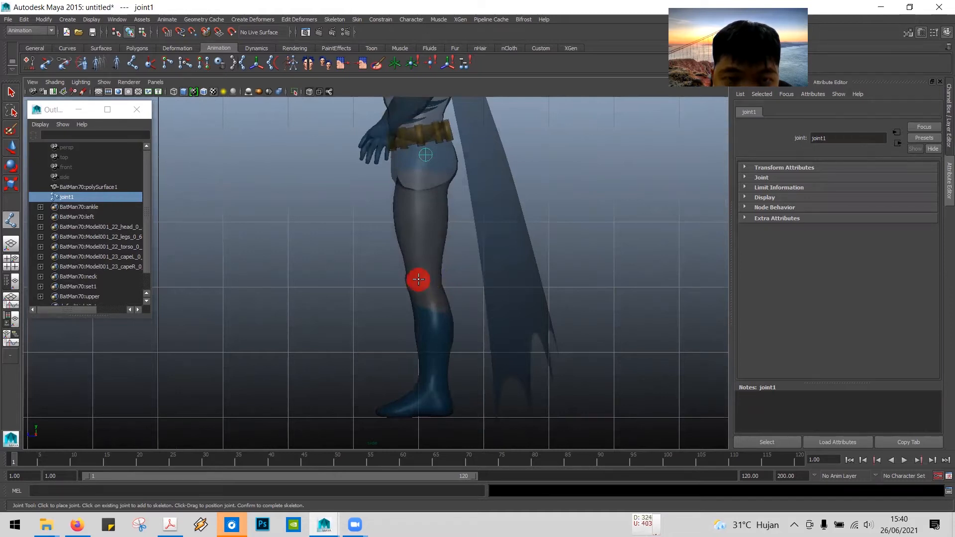
pyautogui.click(418, 279)
pyautogui.scroll(-3, 422, 273)
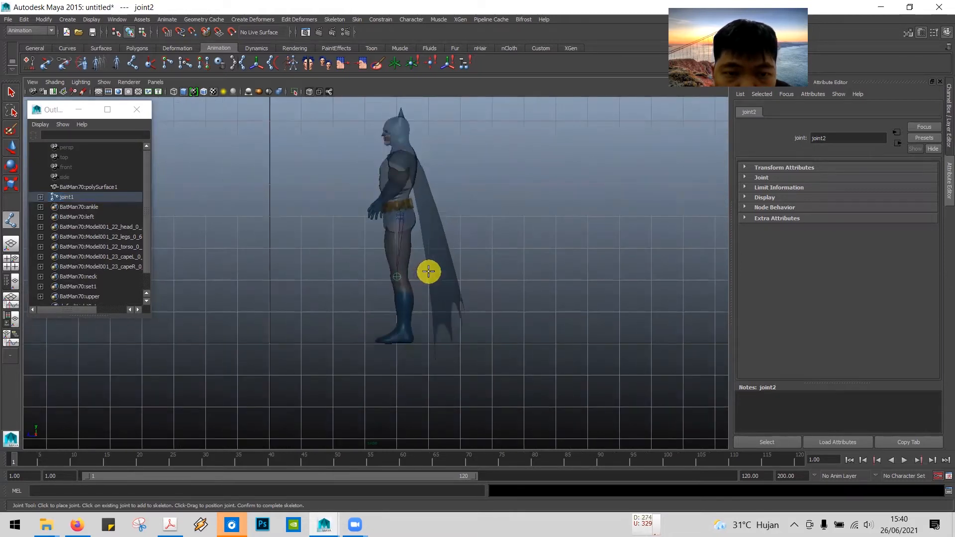
pyautogui.scroll(4, 428, 271)
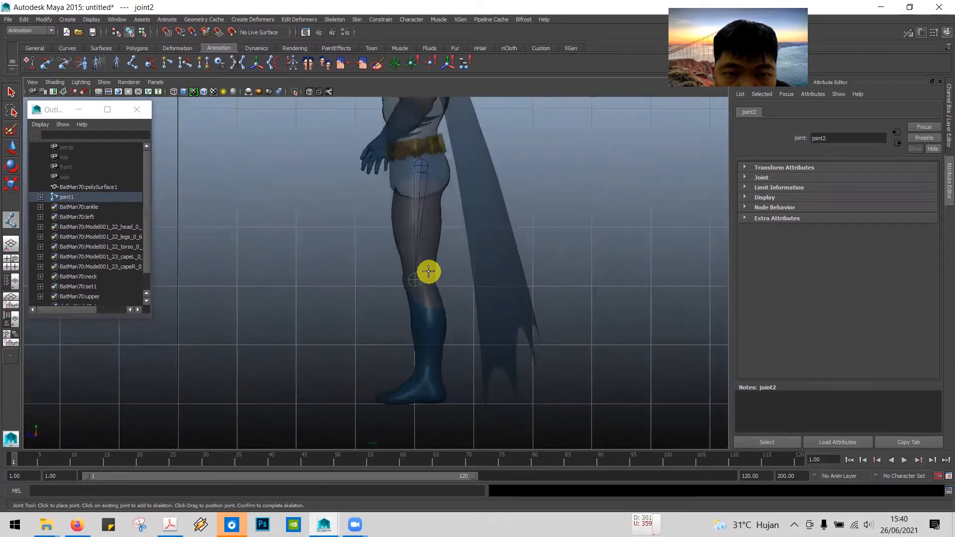
pyautogui.scroll(-3, 428, 271)
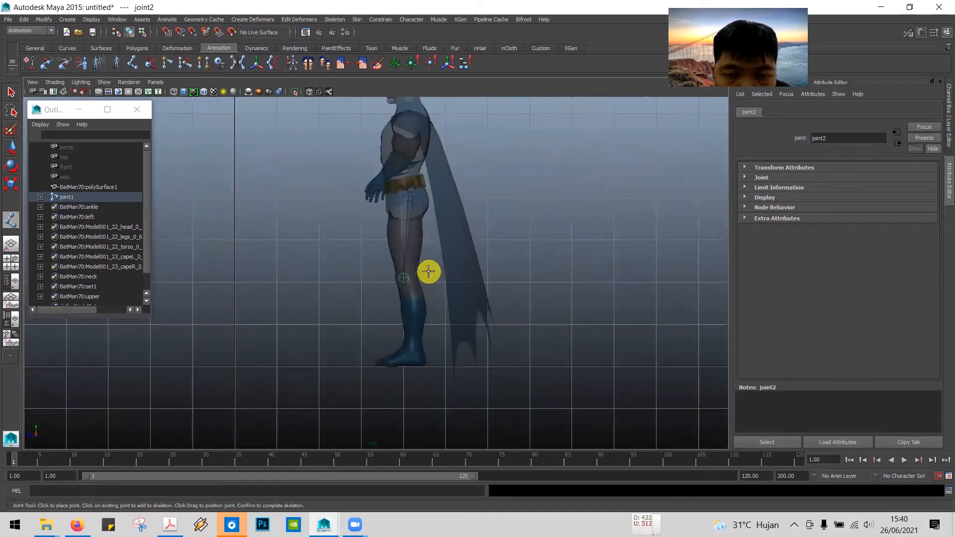
pyautogui.click(415, 359)
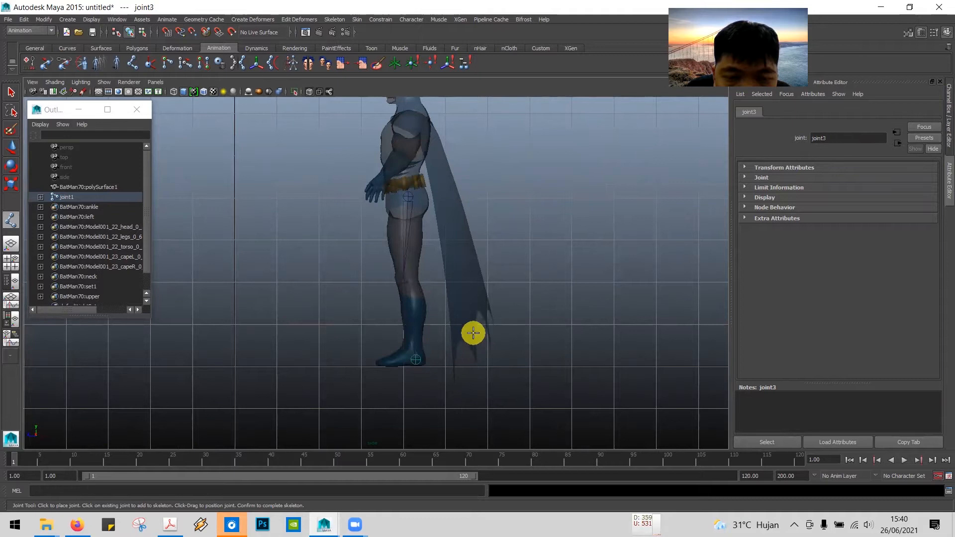
pyautogui.press('Return')
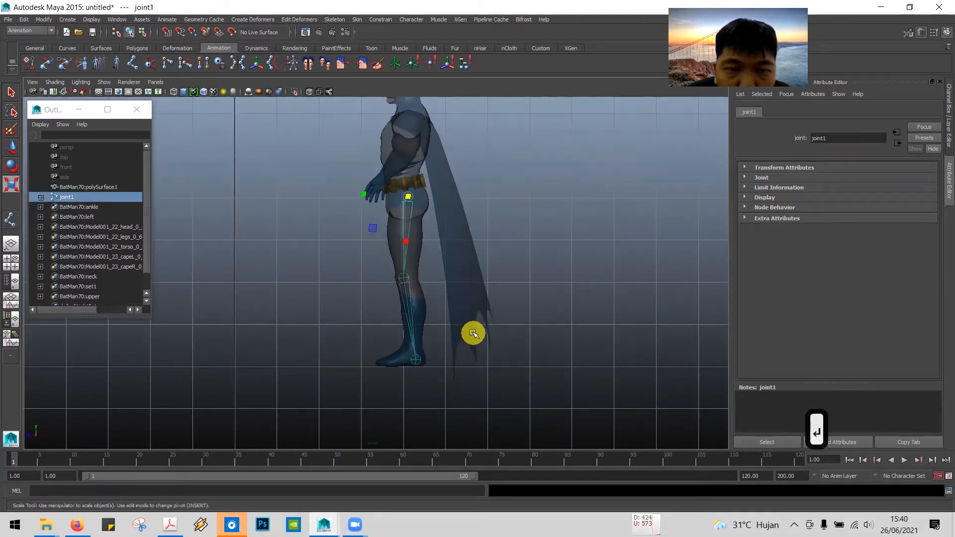
# - Switch to the tutorial PDF and read steps 8 and 9 on joint size and positioning the joints in the front view
pyautogui.hotkey('alt', 'Tab')
pyautogui.scroll(-4, 473, 332)
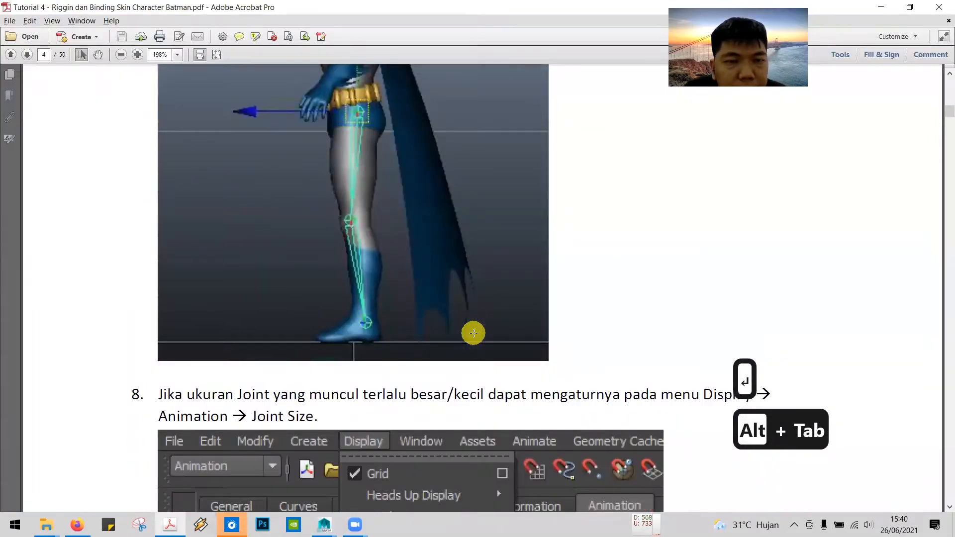
pyautogui.scroll(-14, 473, 332)
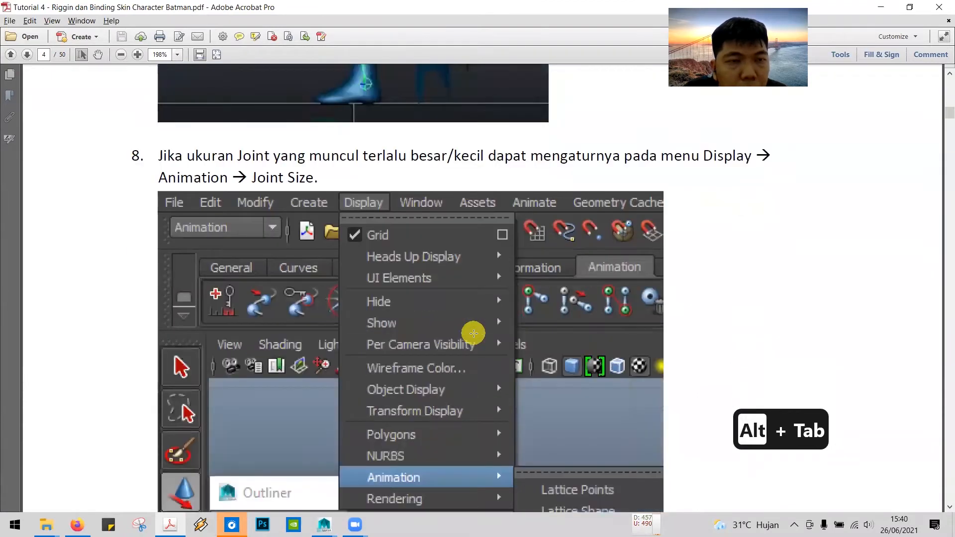
pyautogui.scroll(-20, 473, 332)
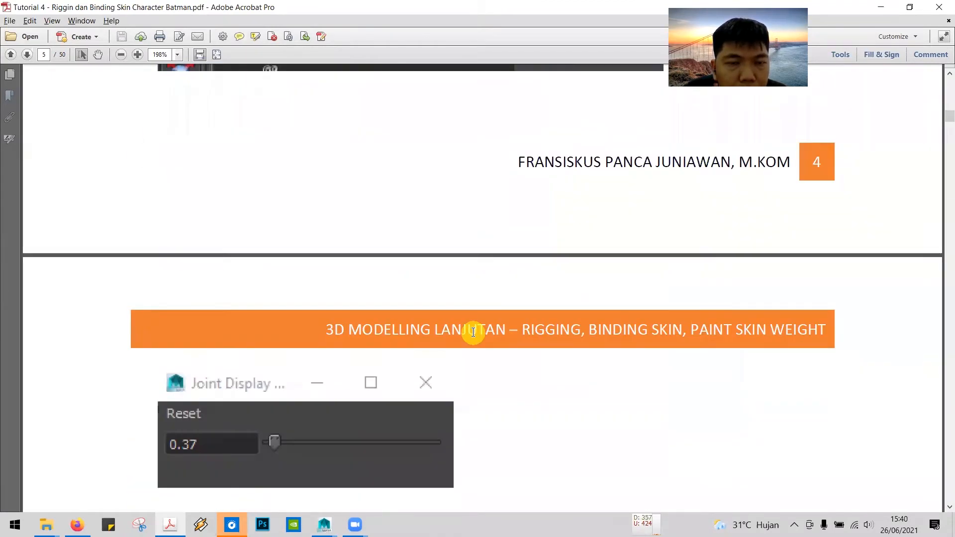
pyautogui.scroll(-10, 473, 332)
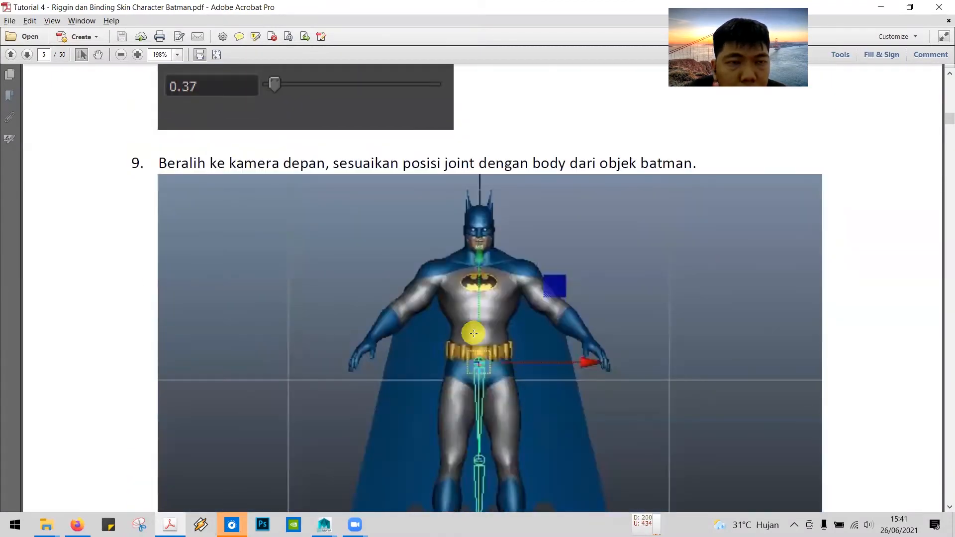
pyautogui.scroll(-2, 473, 333)
pyautogui.scroll(-2, 435, 230)
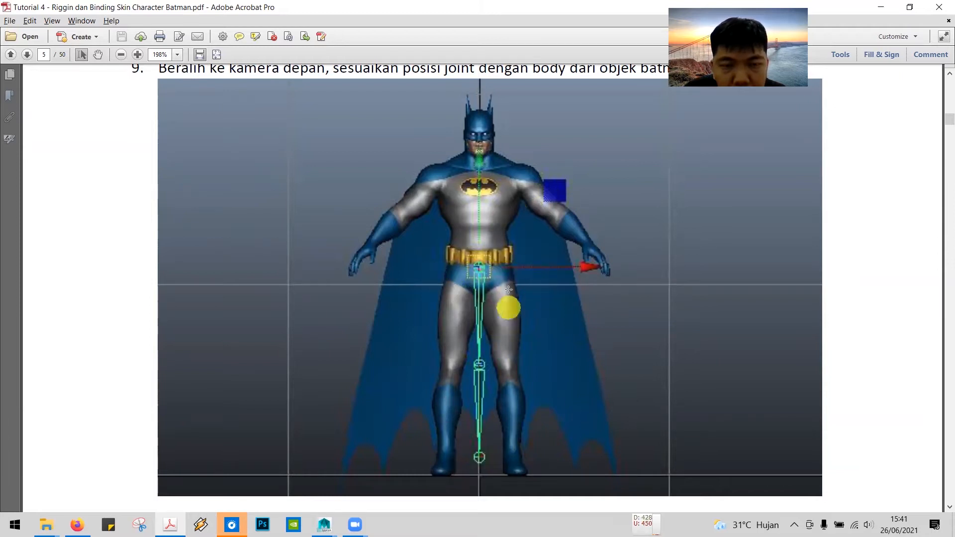
# - Return to Maya, maximize the front view on Batman's body, and display the model with textures and X-Ray enabled
pyautogui.hotkey('alt', 'Tab')
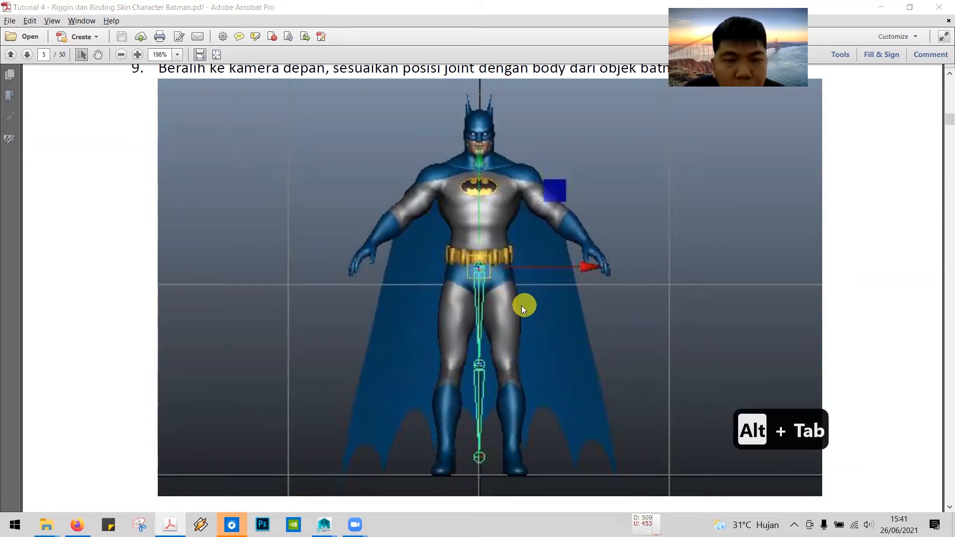
pyautogui.press('space')
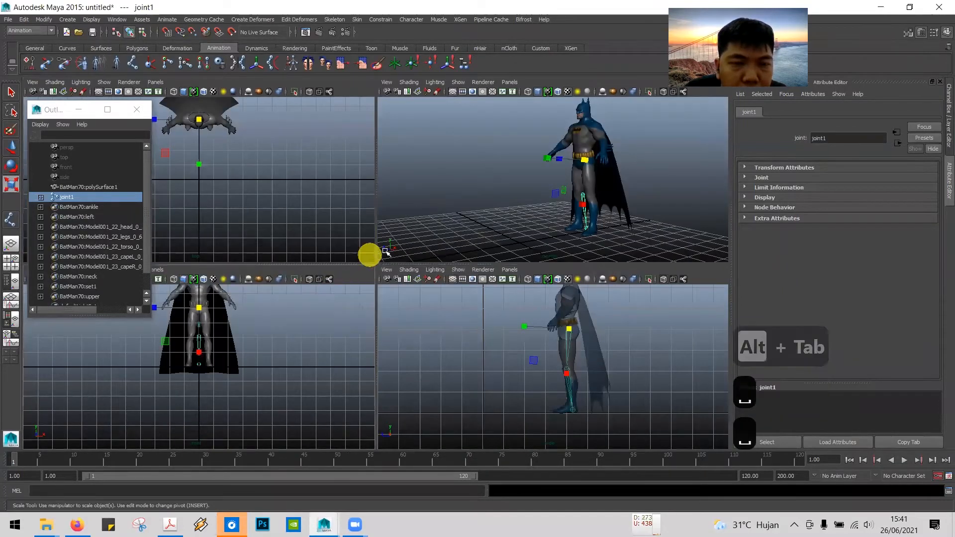
pyautogui.press('space')
pyautogui.scroll(5, 494, 219)
pyautogui.keyDown('alt'); pyautogui.moveTo(511, 190); pyautogui.dragTo(522, 328, button='middle'); pyautogui.keyUp('alt')
pyautogui.click(213, 92)
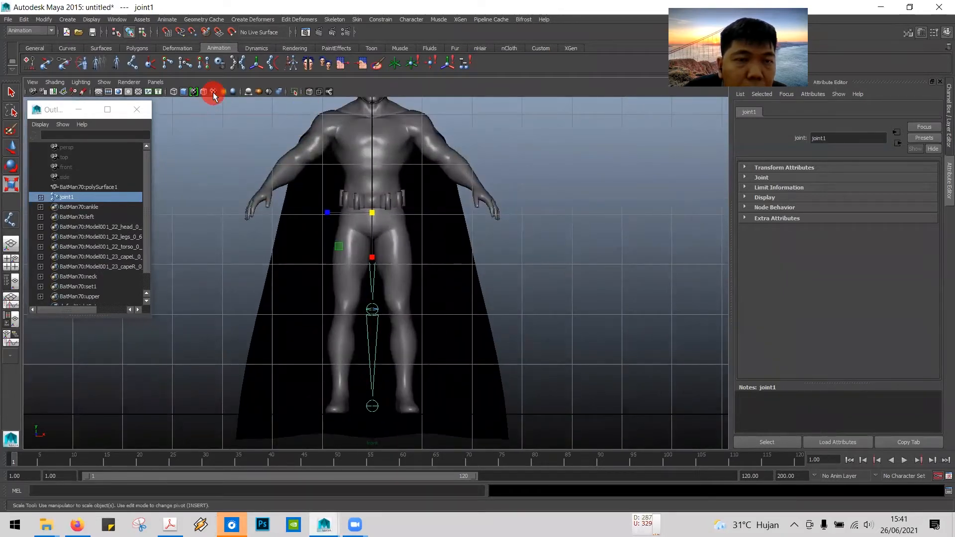
pyautogui.click(305, 93)
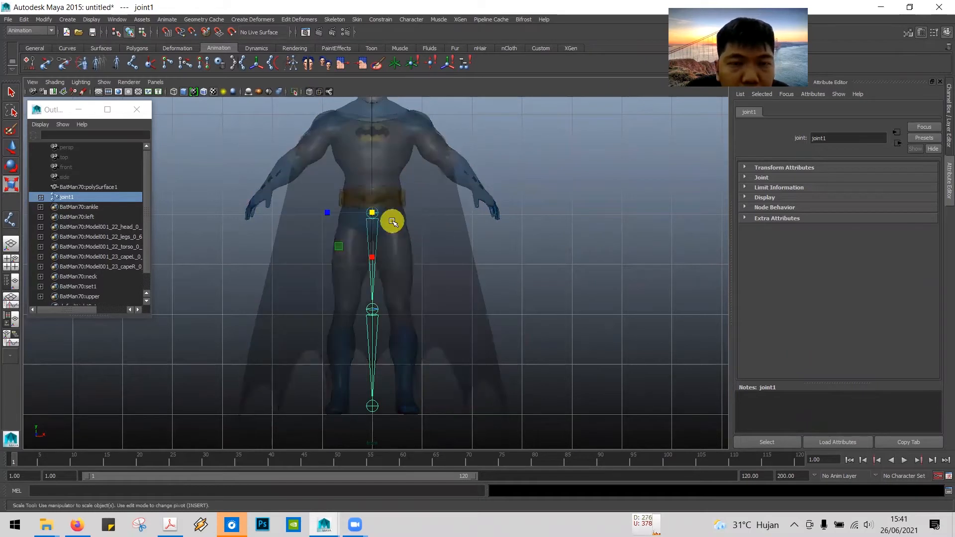
# - Move the hip joint sideways along X into Batman's left leg, and read step 10 of the tutorial PDF
pyautogui.click(11, 148)
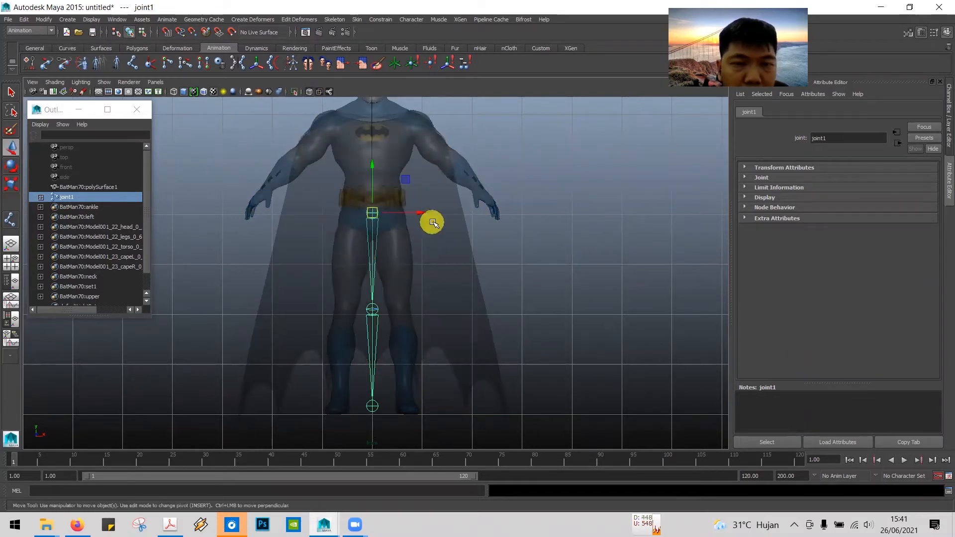
pyautogui.moveTo(424, 212); pyautogui.dragTo(440, 213)
pyautogui.hotkey('alt', 'Tab')
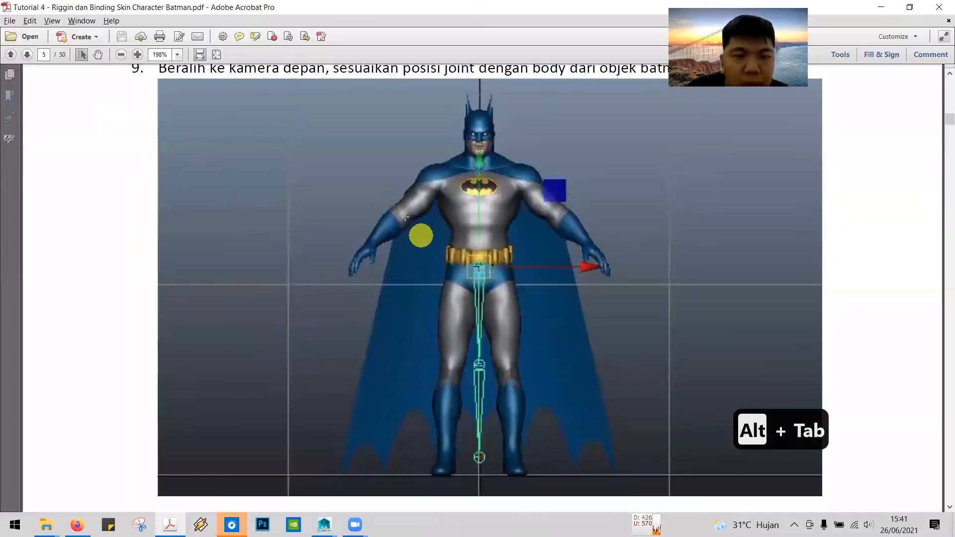
pyautogui.scroll(-6, 505, 287)
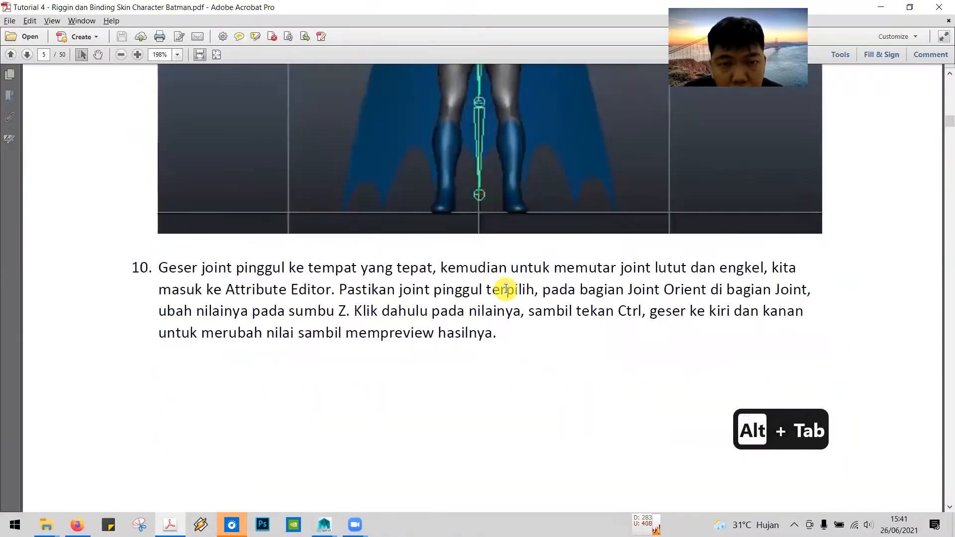
pyautogui.scroll(-2, 506, 288)
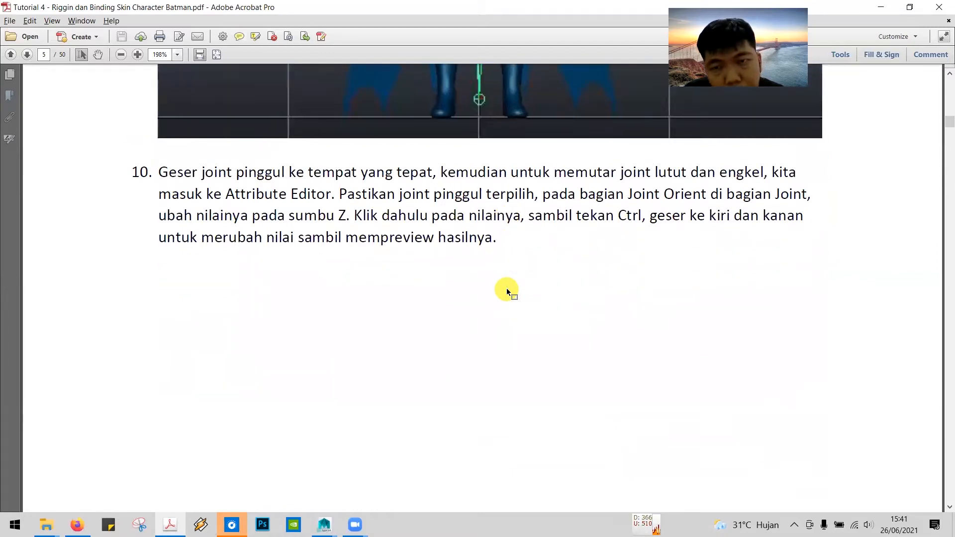
# - Try to align the joint chain with Batman's left leg by rotating the hip joint in Maya to about 1.09° in Y
pyautogui.hotkey('alt', 'Tab')
pyautogui.click(11, 167)
pyautogui.moveTo(411, 250); pyautogui.dragTo(418, 249)
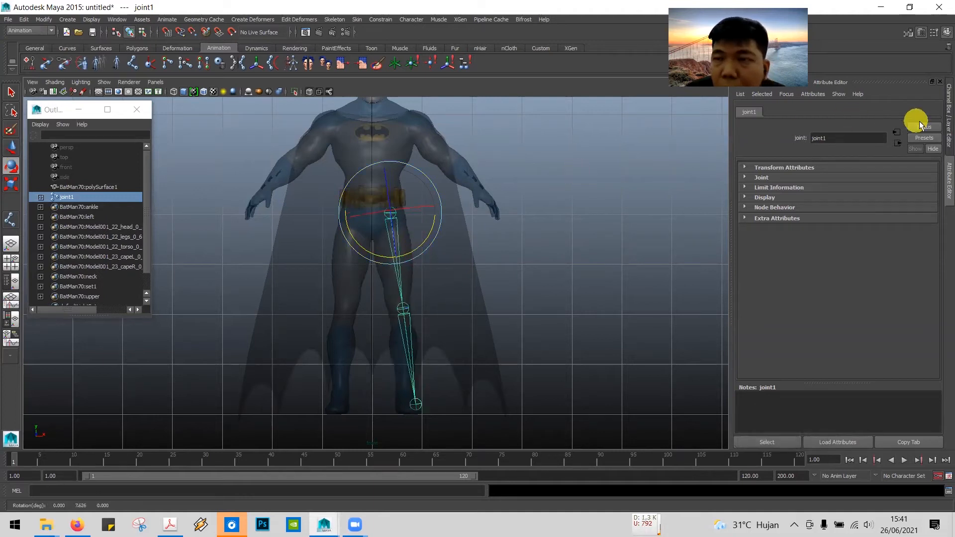
pyautogui.click(946, 107)
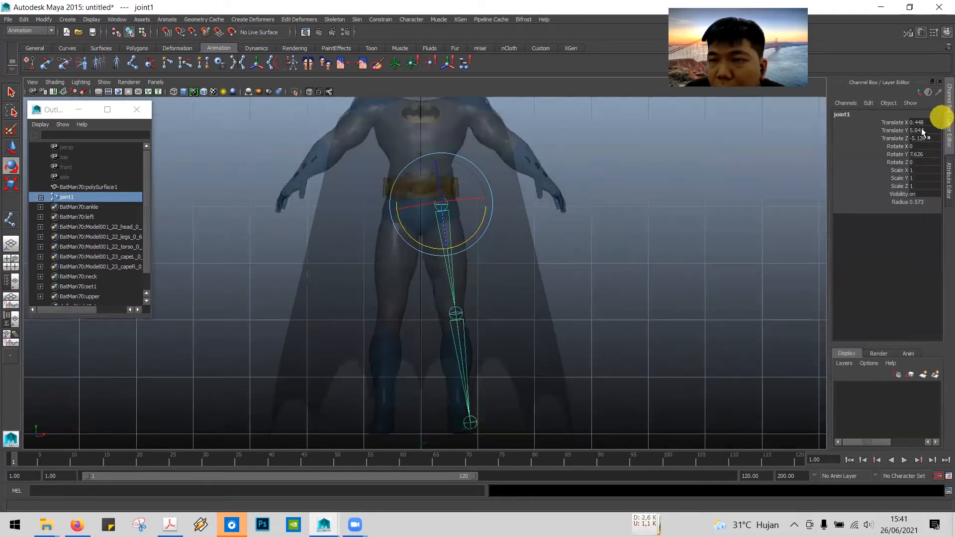
pyautogui.moveTo(476, 230); pyautogui.dragTo(471, 234)
# - Check the tutorial PDF's Attribute Editor illustration for the Joint Orient setting of the hip joint
pyautogui.hotkey('alt', 'Tab')
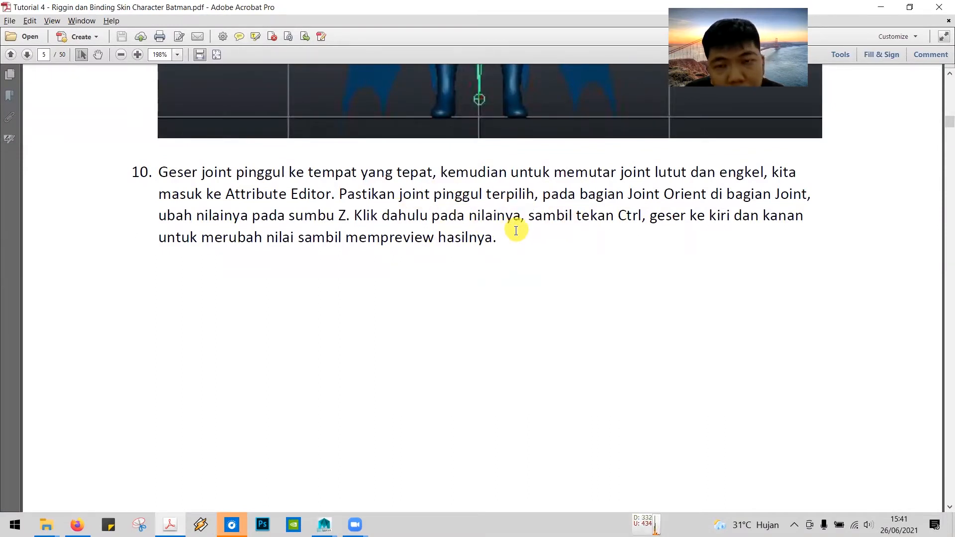
pyautogui.scroll(-10, 516, 230)
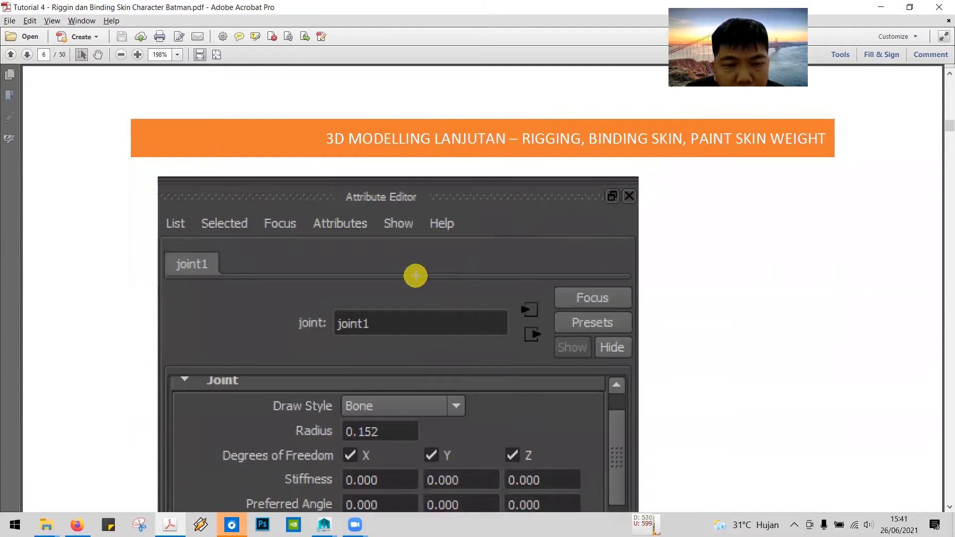
pyautogui.scroll(-3, 416, 276)
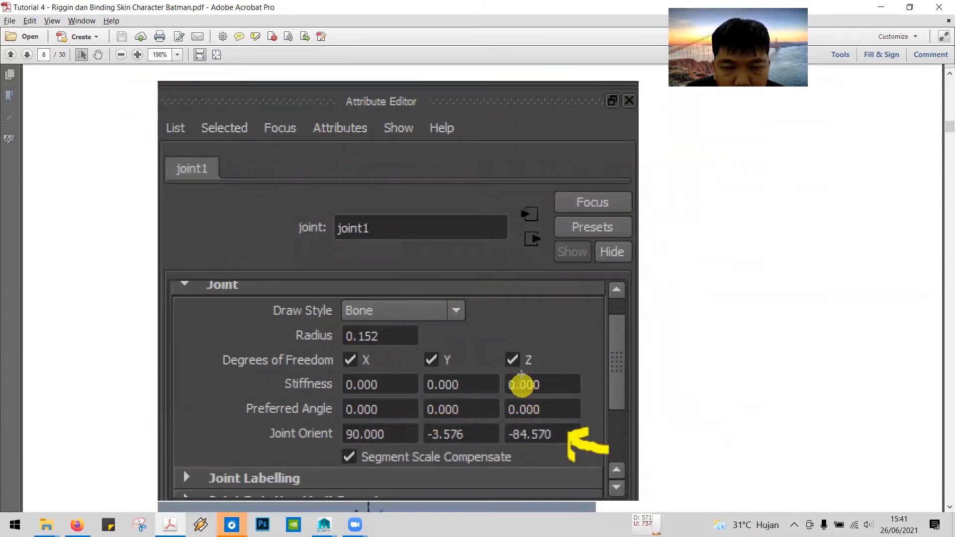
pyautogui.hotkey('alt', 'Tab')
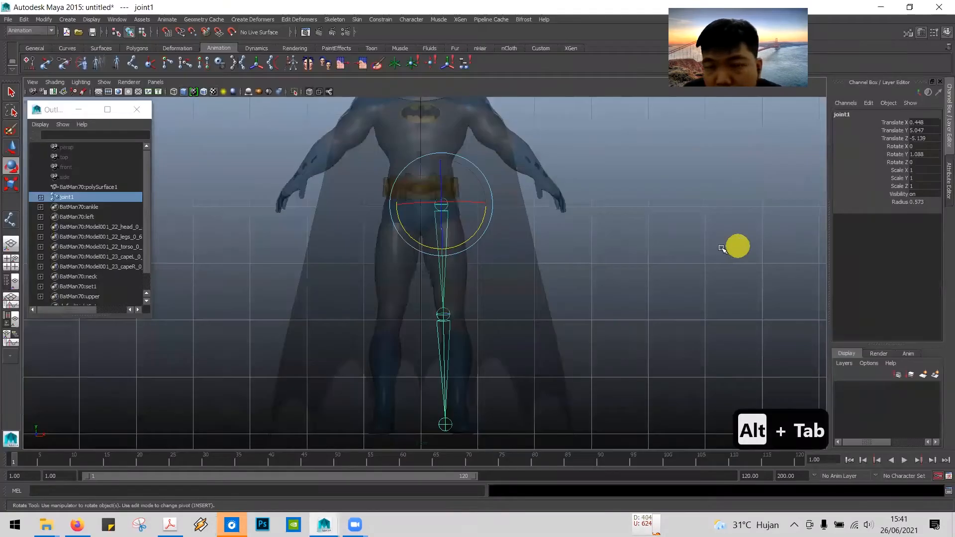
# - Nudge the hip joint's rotation once more, and undo all the rotations applied to the joint chain
pyautogui.scroll(3, 539, 253)
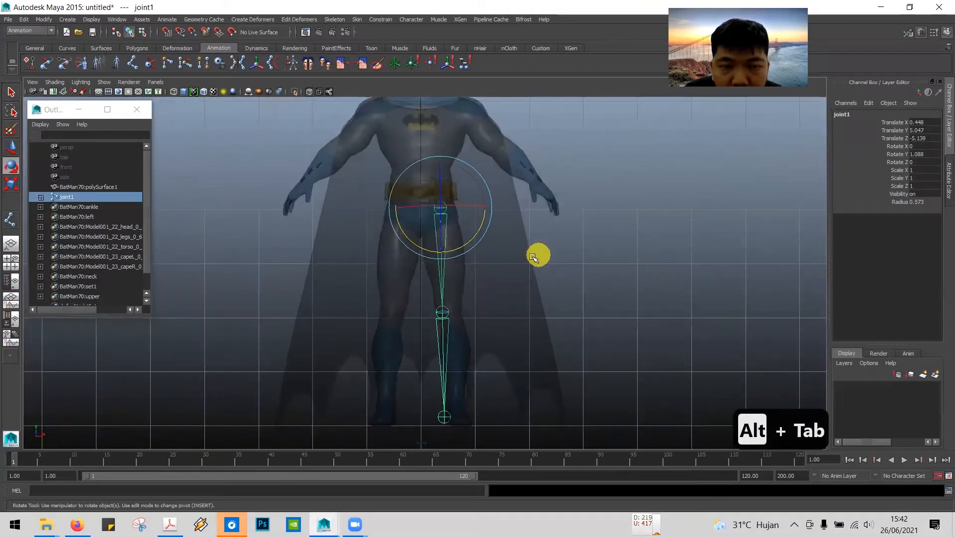
pyautogui.moveTo(465, 242); pyautogui.dragTo(465, 243)
pyautogui.hotkey('ctrl', 'z')
pyautogui.hotkey('ctrl', 'z')
pyautogui.hotkey('ctrl', 'z')
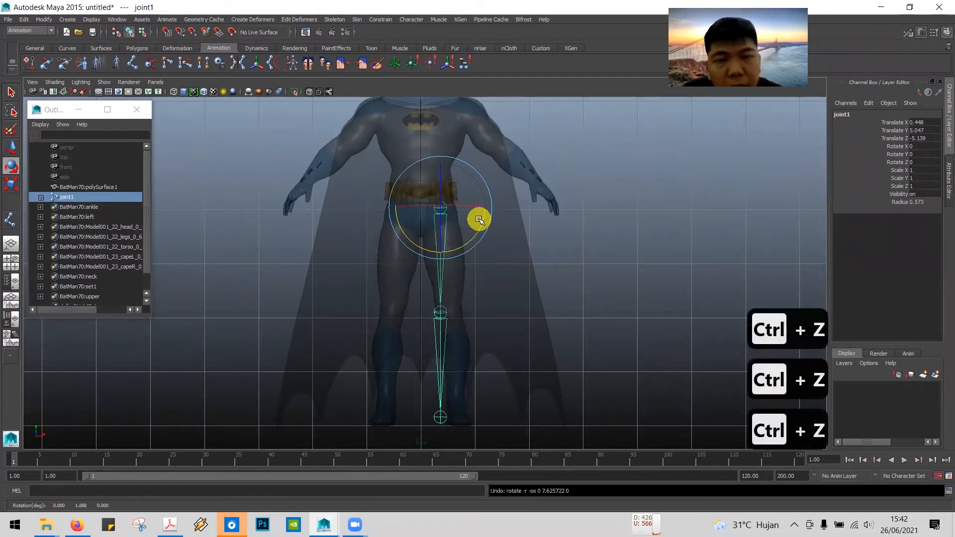
# - Reread step 10 of the tutorial PDF on adjusting the hip joint's Joint Orient, and return to Maya
pyautogui.hotkey('alt', 'Tab')
pyautogui.scroll(6, 479, 221)
pyautogui.scroll(5, 477, 227)
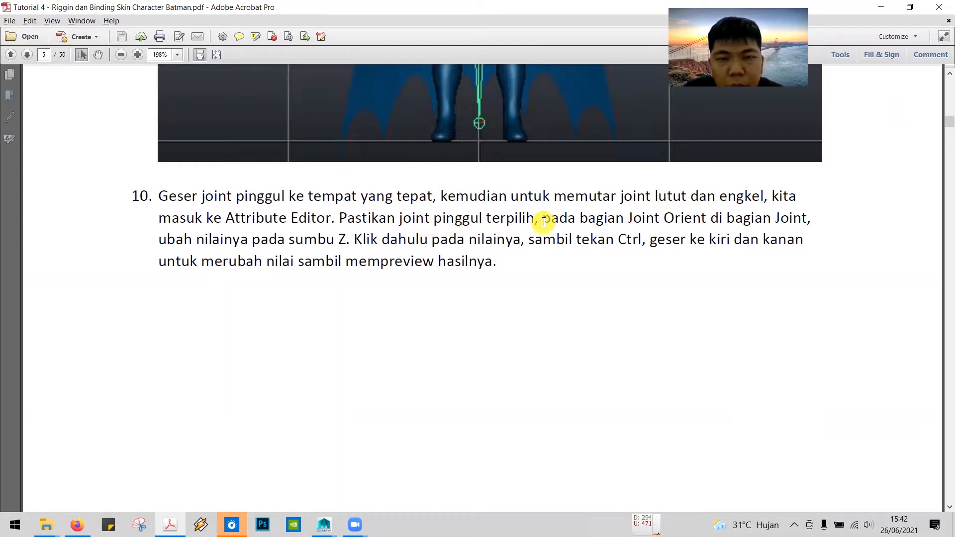
pyautogui.hotkey('alt', 'Tab')
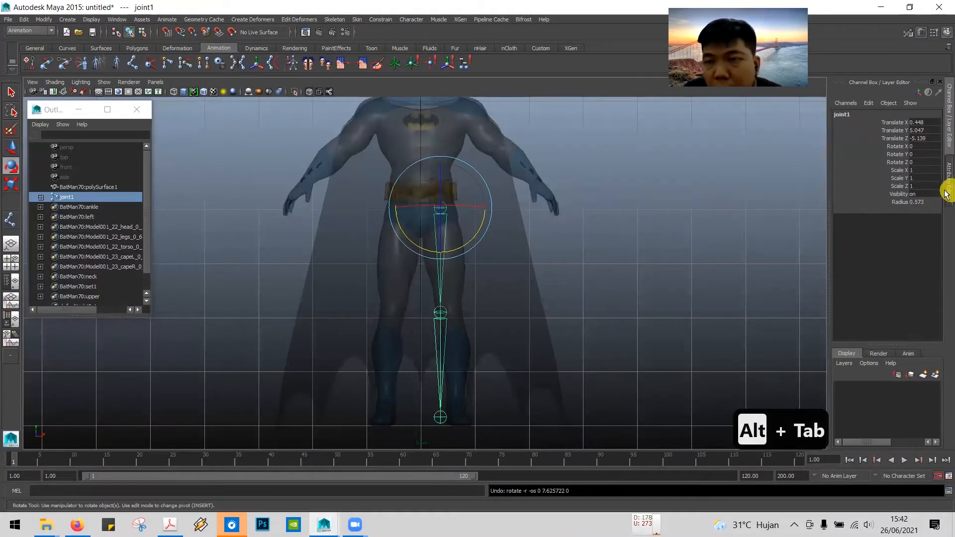
# - Show the hip joint in the Attribute Editor and expand its Joint, Transform Attributes and Display sections
pyautogui.click(946, 180)
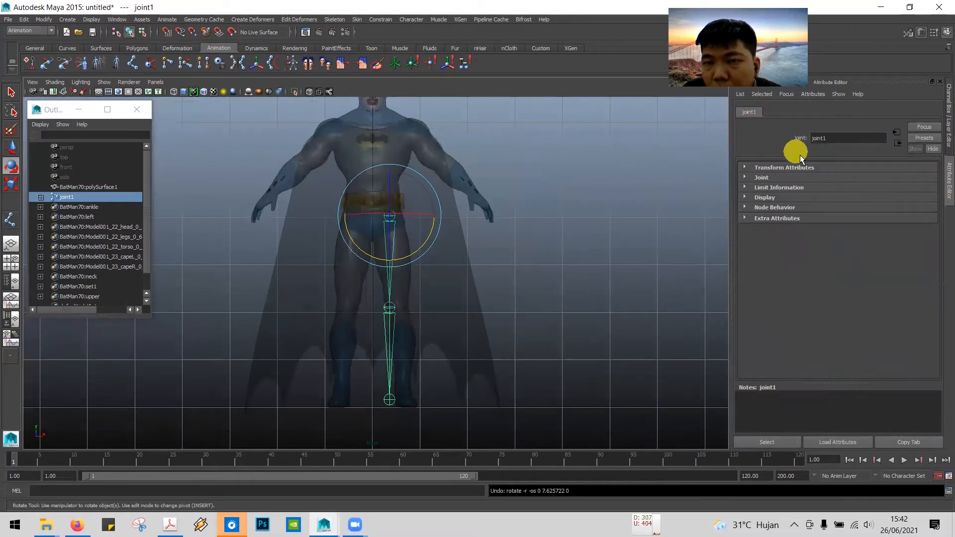
pyautogui.click(744, 177)
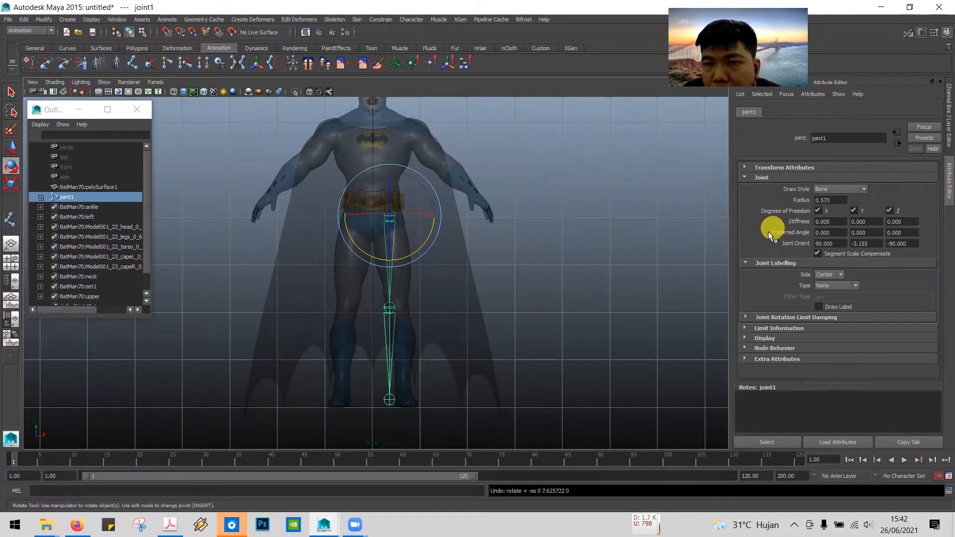
pyautogui.click(750, 166)
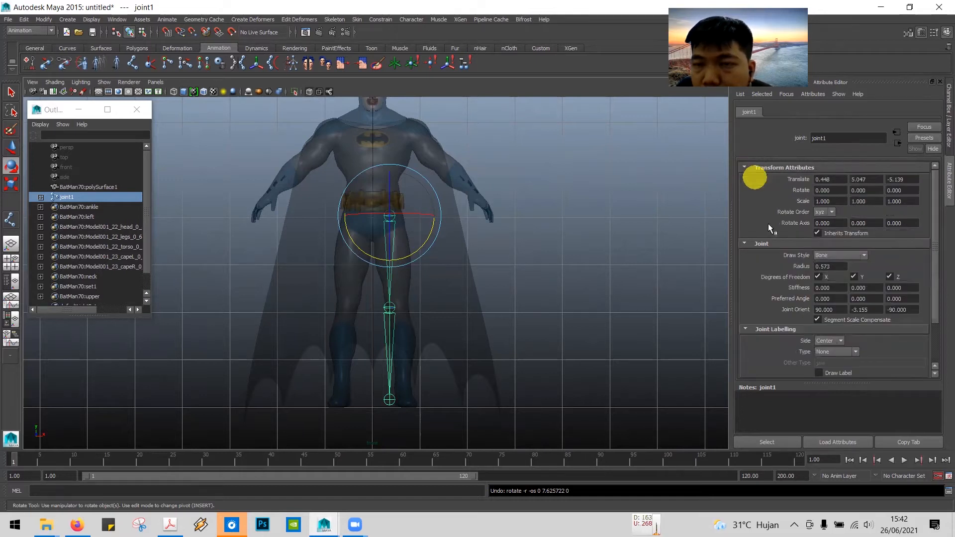
pyautogui.scroll(-2, 768, 227)
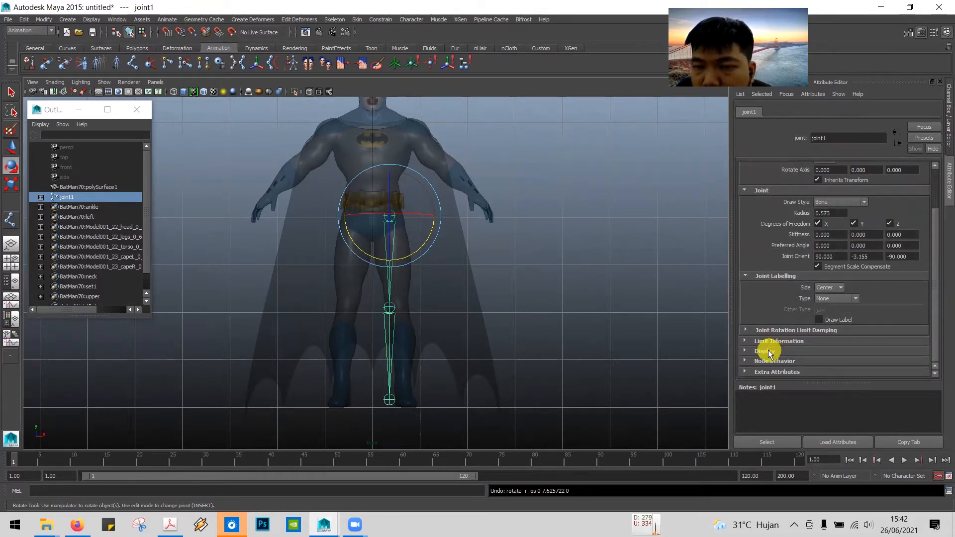
pyautogui.click(747, 350)
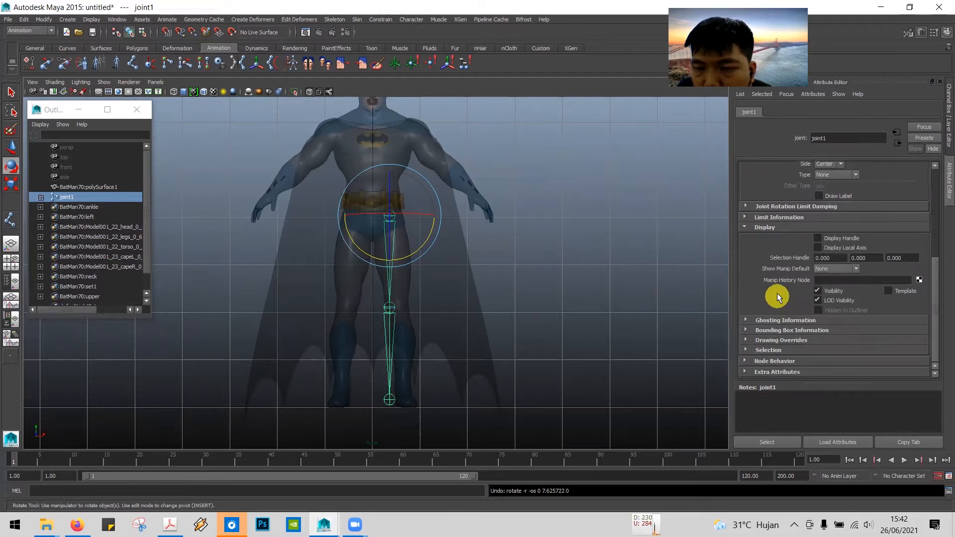
# - Compare the hip joint's attribute sections with the Attribute Editor illustration on page 6 of the tutorial PDF
pyautogui.hotkey('alt', 'Tab')
pyautogui.scroll(-10, 686, 259)
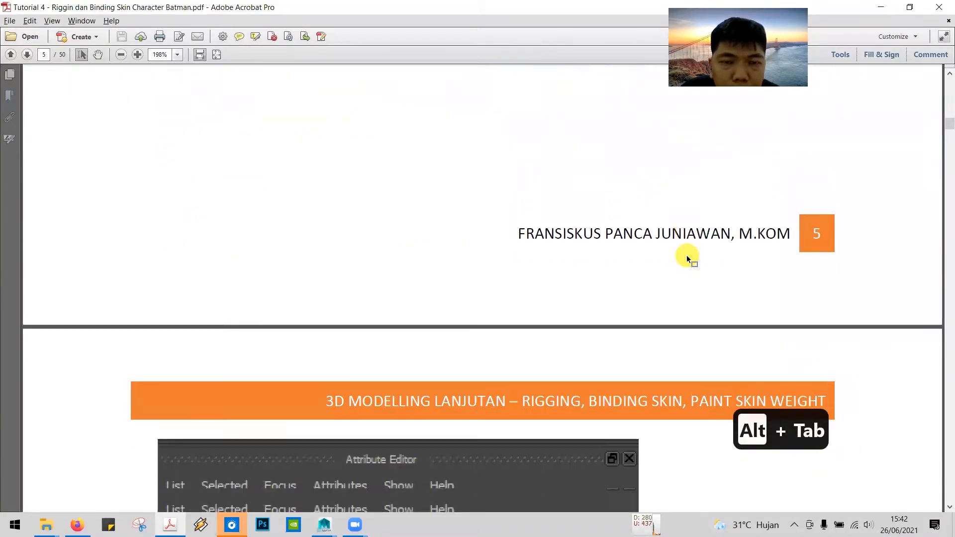
pyautogui.scroll(-3, 353, 345)
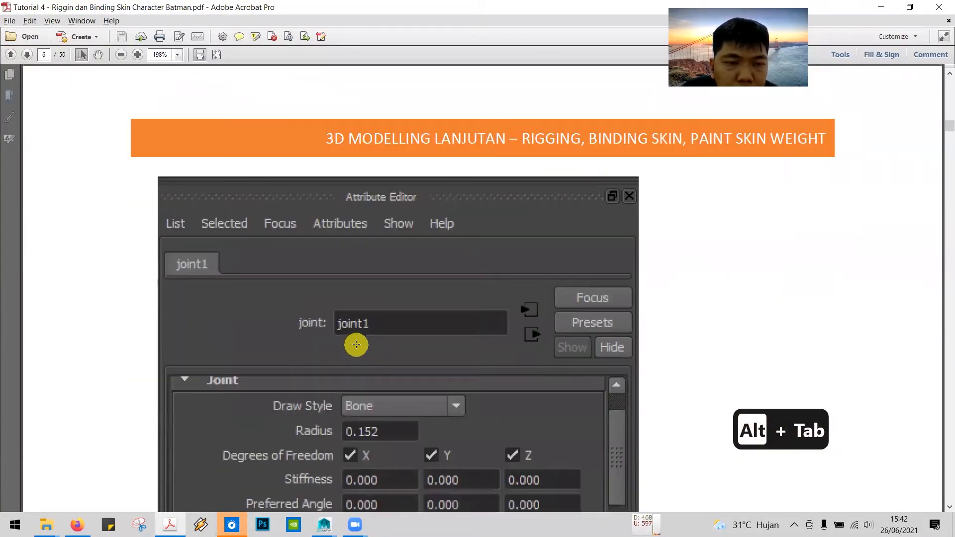
pyautogui.scroll(-1, 356, 344)
pyautogui.hotkey('alt', 'Tab')
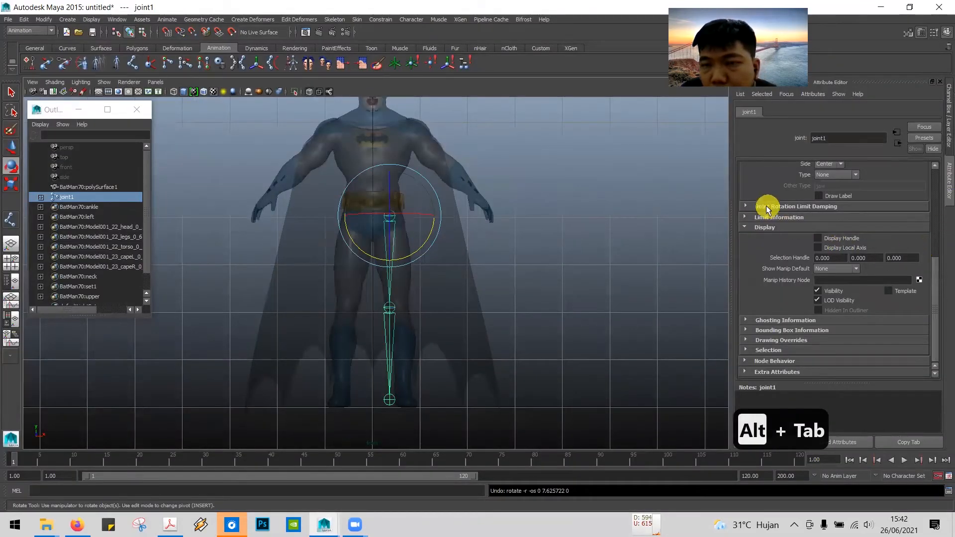
# - Collapse the hip joint's Transform Attributes, Joint Labelling and Display sections, and check Joint Orient in the tutorial PDF
pyautogui.scroll(5, 766, 204)
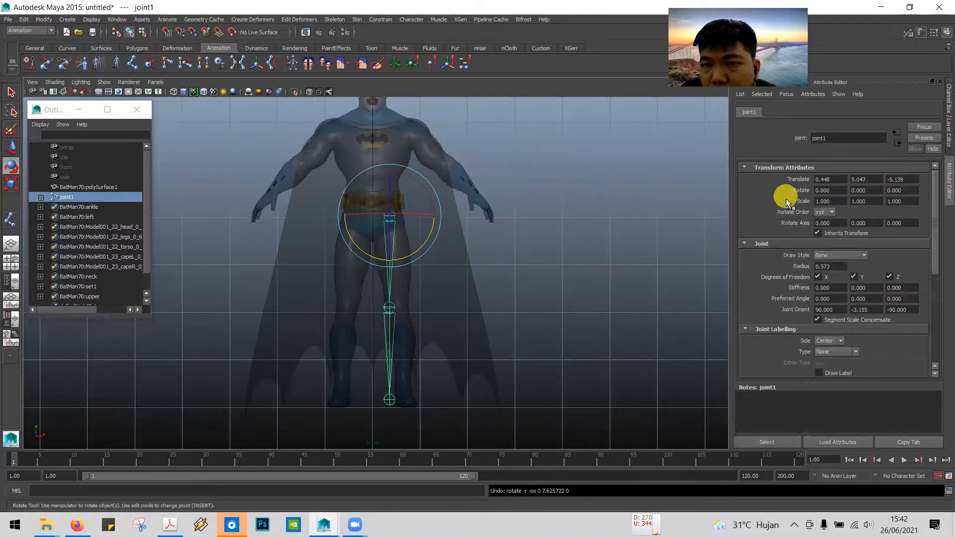
pyautogui.click(745, 169)
pyautogui.click(748, 263)
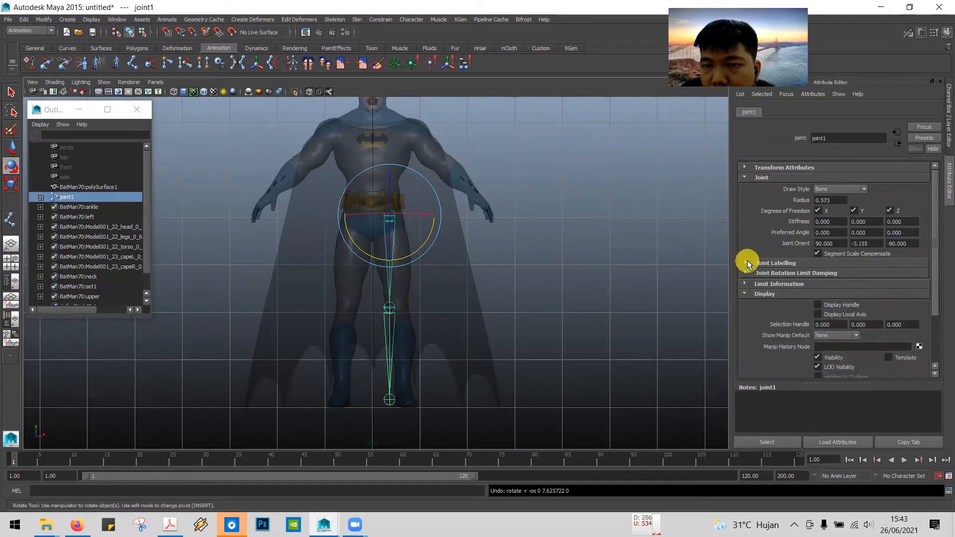
pyautogui.click(746, 294)
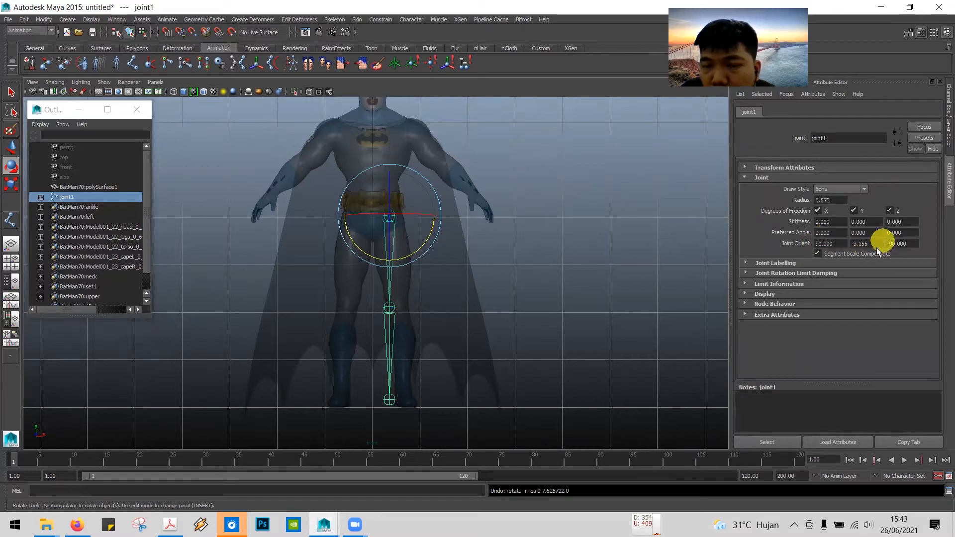
pyautogui.hotkey('alt', 'Tab')
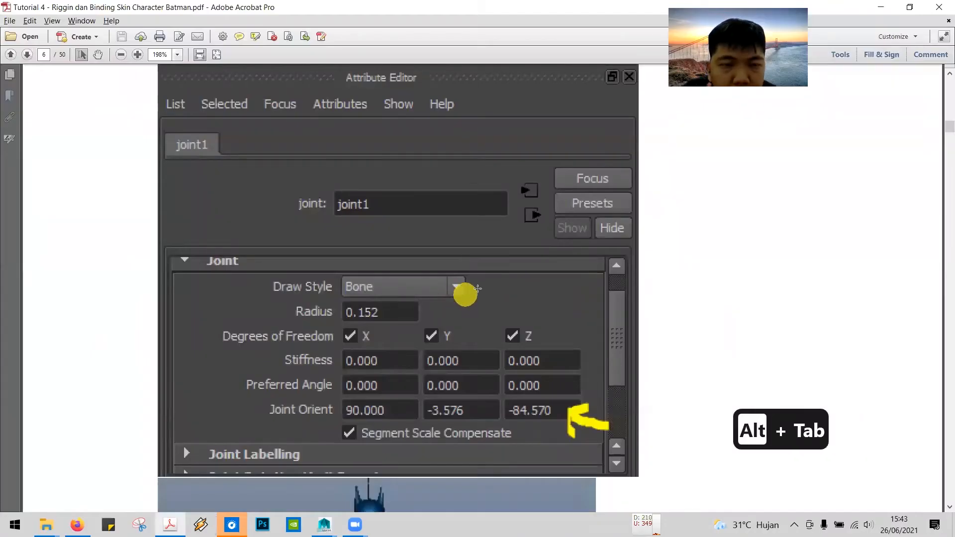
# - Reread step 10 on changing Joint Orient in the tutorial PDF, and return to Maya
pyautogui.hotkey('alt', 'Tab')
pyautogui.hotkey('alt', 'Tab')
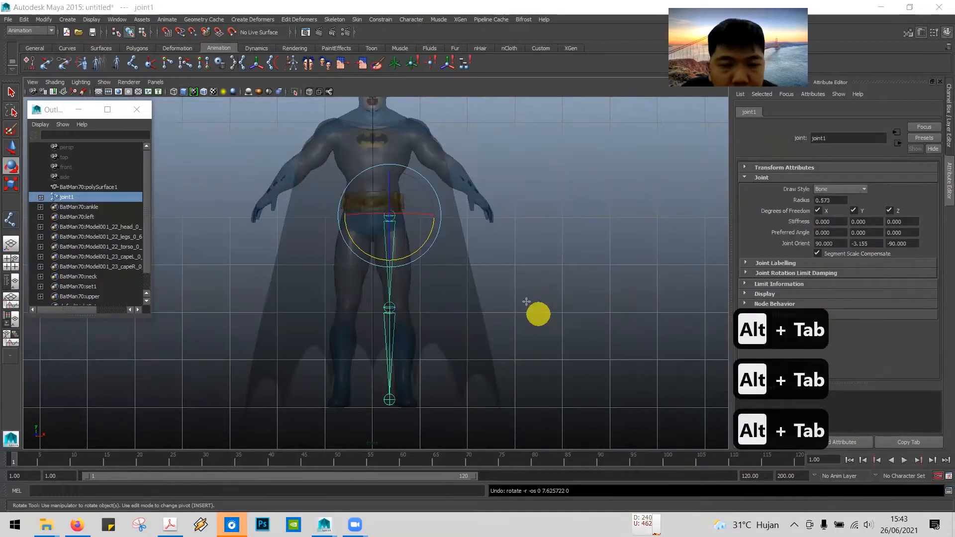
pyautogui.scroll(3, 543, 280)
pyautogui.scroll(10, 547, 271)
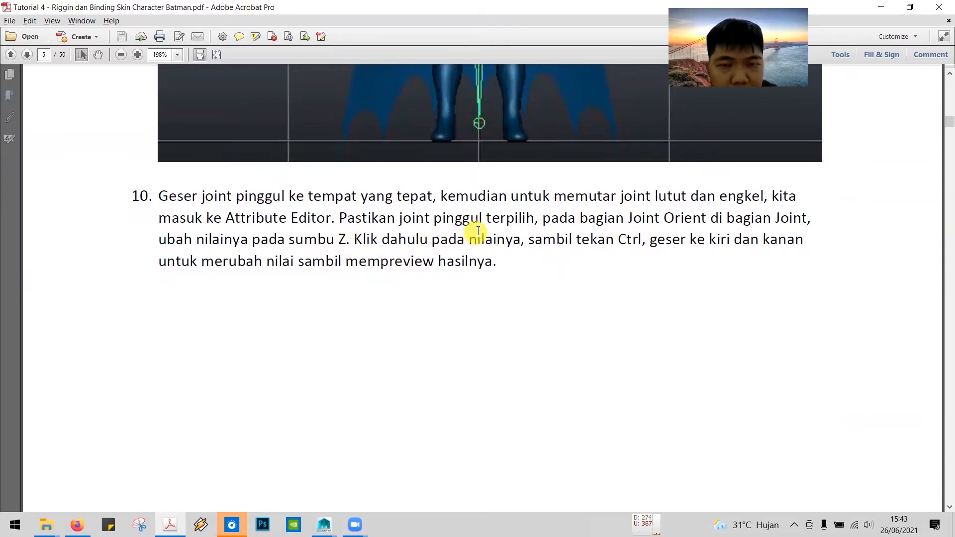
pyautogui.hotkey('alt', 'Tab')
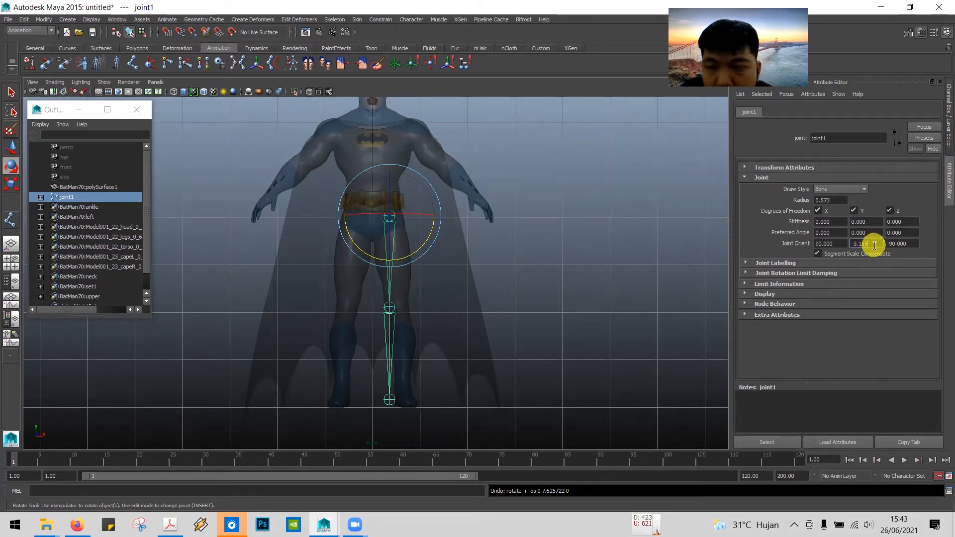
# - Try a Joint Orient Y of -5.275 on the hip joint, and enable X-ray shading in the perspective view
pyautogui.keyDown('ctrl'); pyautogui.moveTo(867, 241); pyautogui.dragTo(767, 251); pyautogui.keyUp('ctrl')
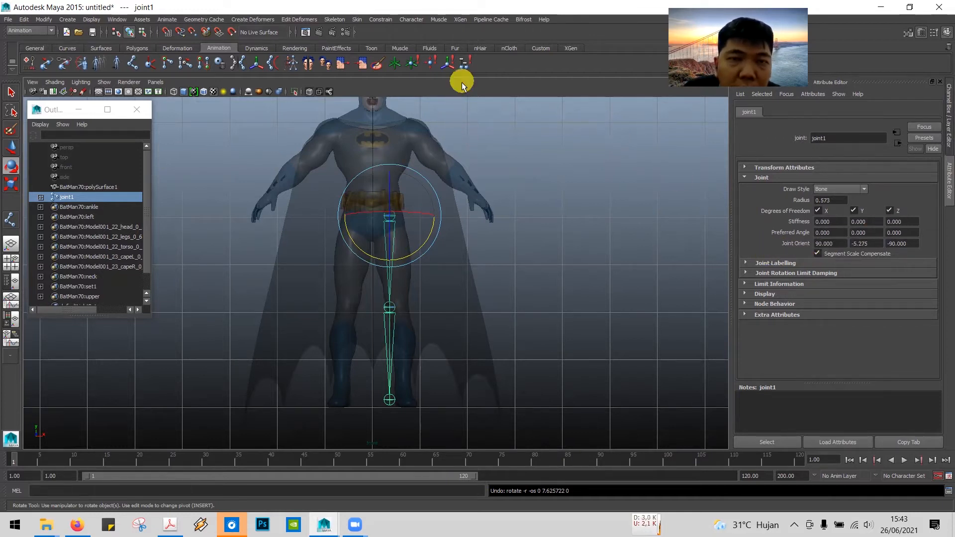
pyautogui.press('space')
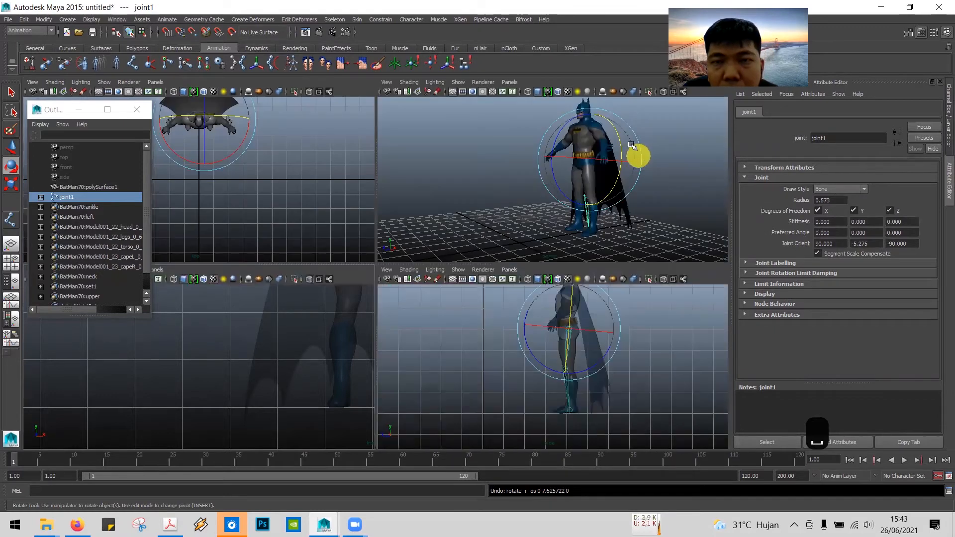
pyautogui.press('space')
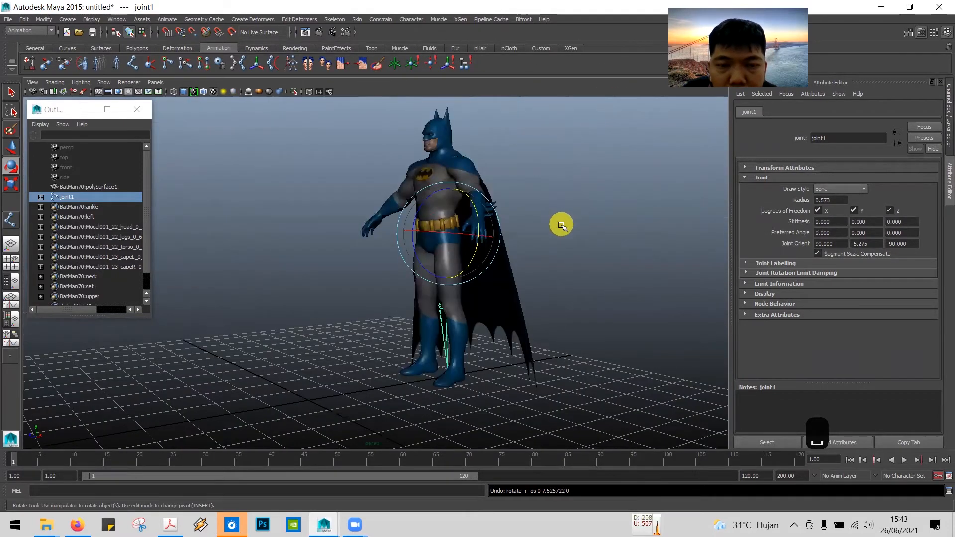
pyautogui.keyDown('alt'); pyautogui.moveTo(561, 224); pyautogui.dragTo(607, 222); pyautogui.keyUp('alt')
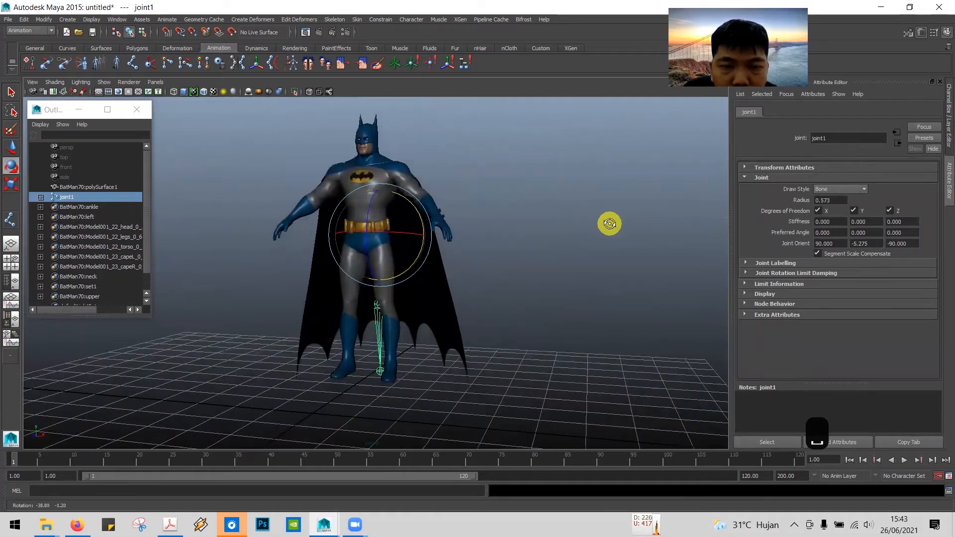
pyautogui.click(310, 91)
pyautogui.moveTo(490, 220)
pyautogui.keyDown('alt'); pyautogui.mouseDown()
pyautogui.moveTo(524, 222)
pyautogui.moveTo(470, 215)
pyautogui.moveTo(481, 213)
pyautogui.mouseUp(); pyautogui.keyUp('alt')
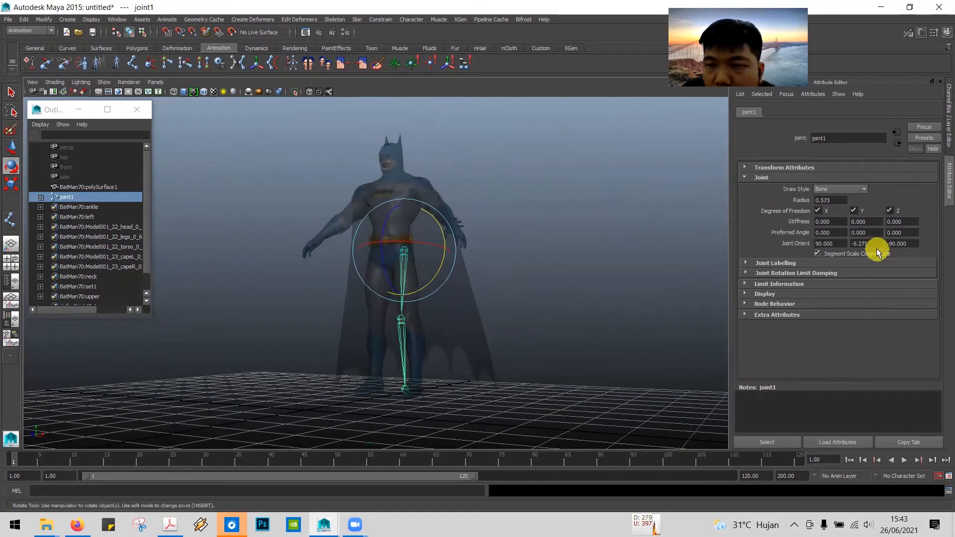
# - Set the hip joint's Joint Orient Y to 0 and adjust its Z value to about -88.72
pyautogui.write('0')
pyautogui.press('Return')
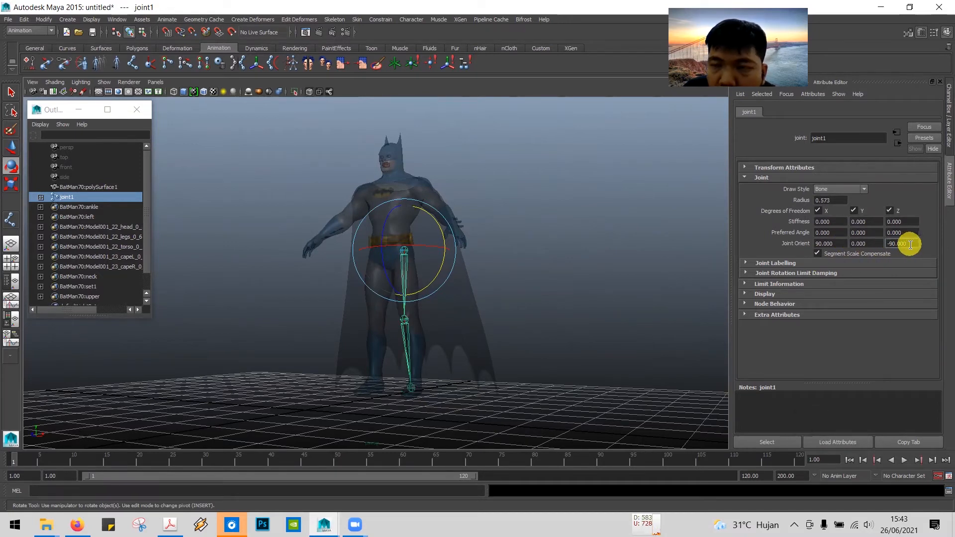
pyautogui.keyDown('ctrl'); pyautogui.moveTo(909, 244); pyautogui.dragTo(803, 255); pyautogui.keyUp('ctrl')
pyautogui.keyDown('alt'); pyautogui.moveTo(419, 256); pyautogui.dragTo(475, 268); pyautogui.keyUp('alt')
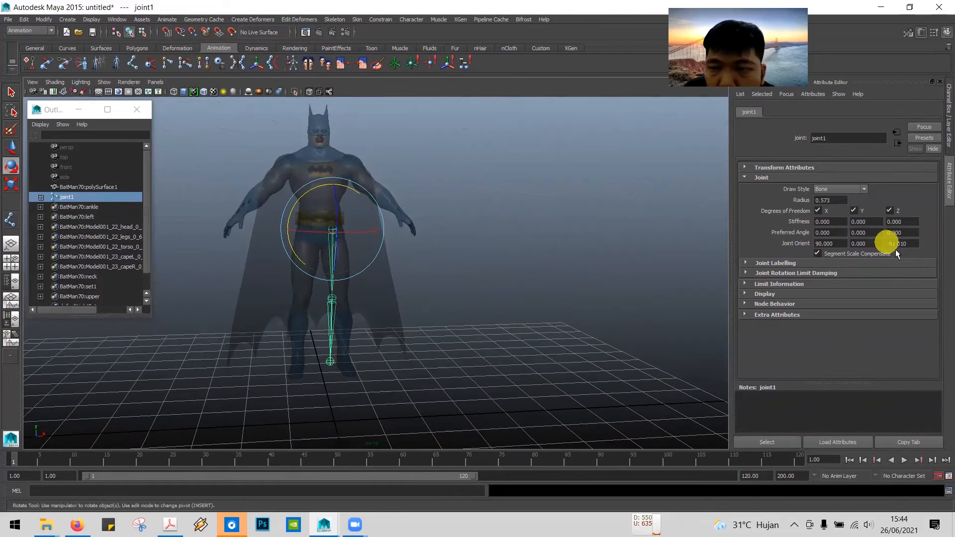
pyautogui.moveTo(915, 242)
pyautogui.keyDown('ctrl'); pyautogui.mouseDown()
pyautogui.moveTo(806, 232)
pyautogui.moveTo(943, 235)
pyautogui.moveTo(893, 245)
pyautogui.moveTo(938, 238)
pyautogui.moveTo(892, 253)
pyautogui.moveTo(913, 245)
pyautogui.mouseUp(); pyautogui.keyUp('ctrl')
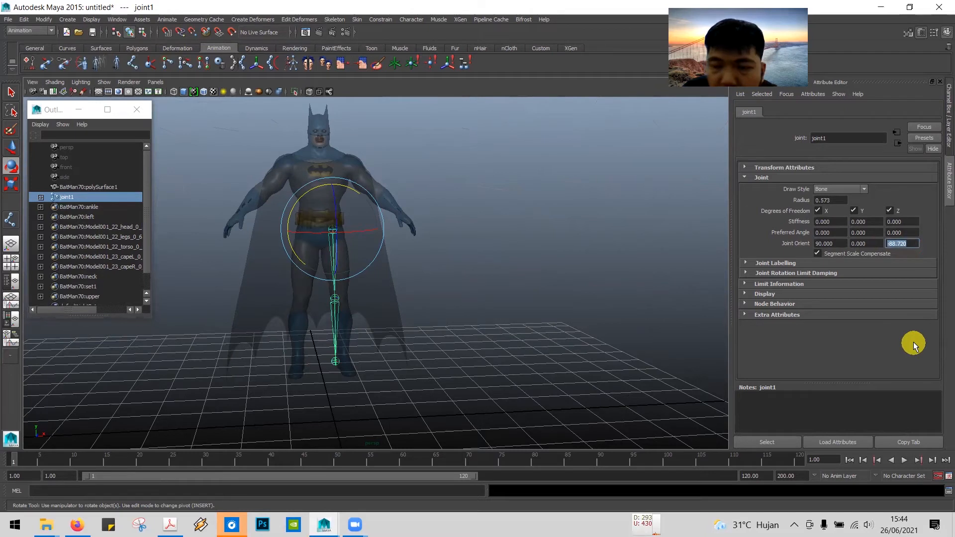
# - Try Joint Orient Z values of -75 and -80 on the hip joint
pyautogui.write('-75')
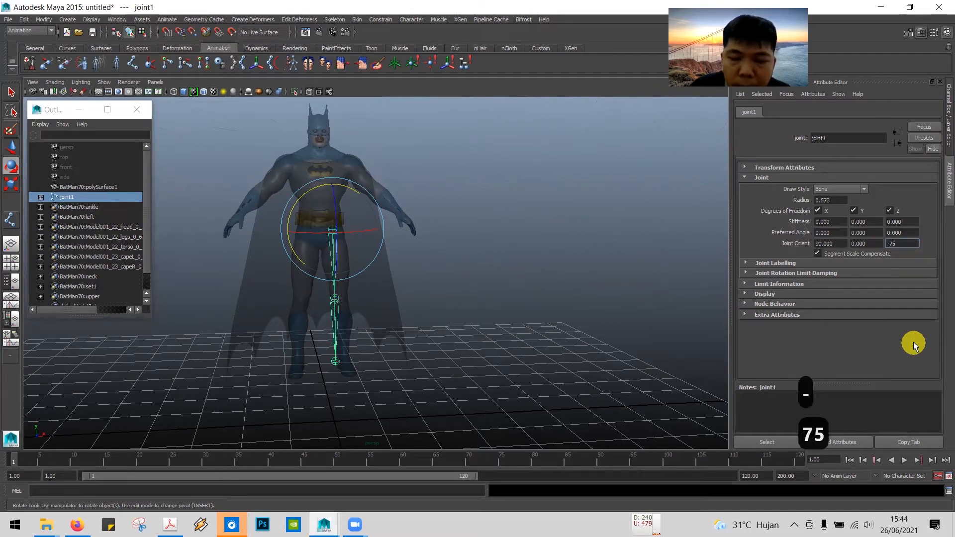
pyautogui.press('Return')
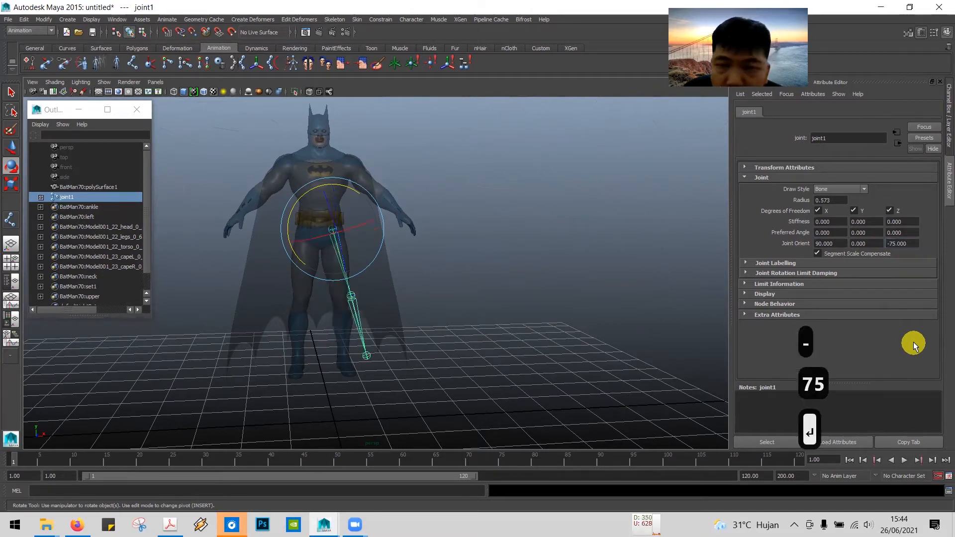
pyautogui.click(911, 245)
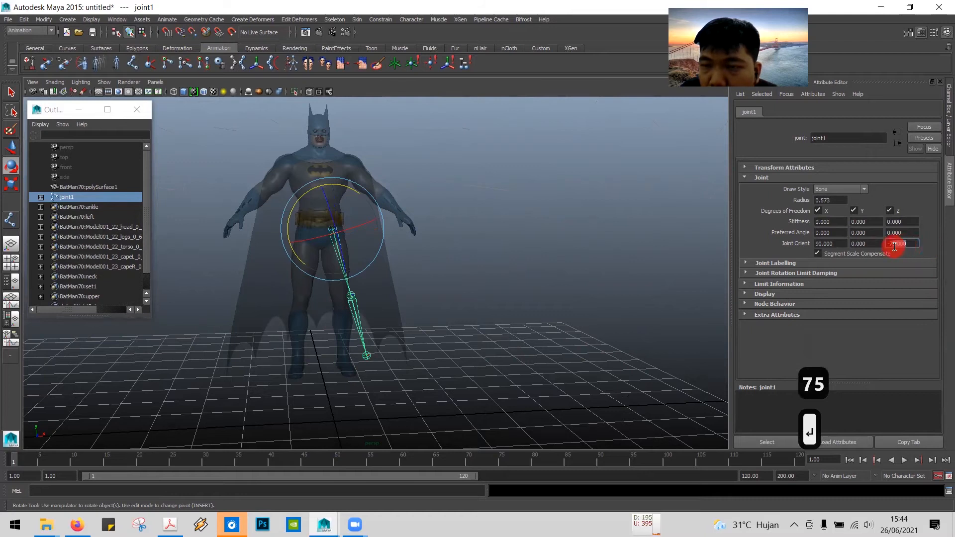
pyautogui.press('BackSpace')
pyautogui.press('BackSpace')
pyautogui.write('8')
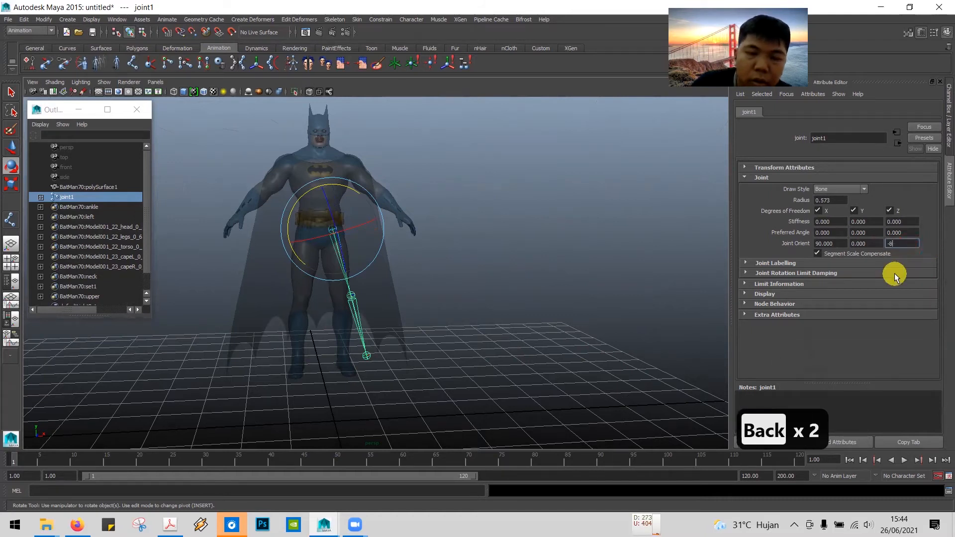
pyautogui.write('0')
pyautogui.press('Return')
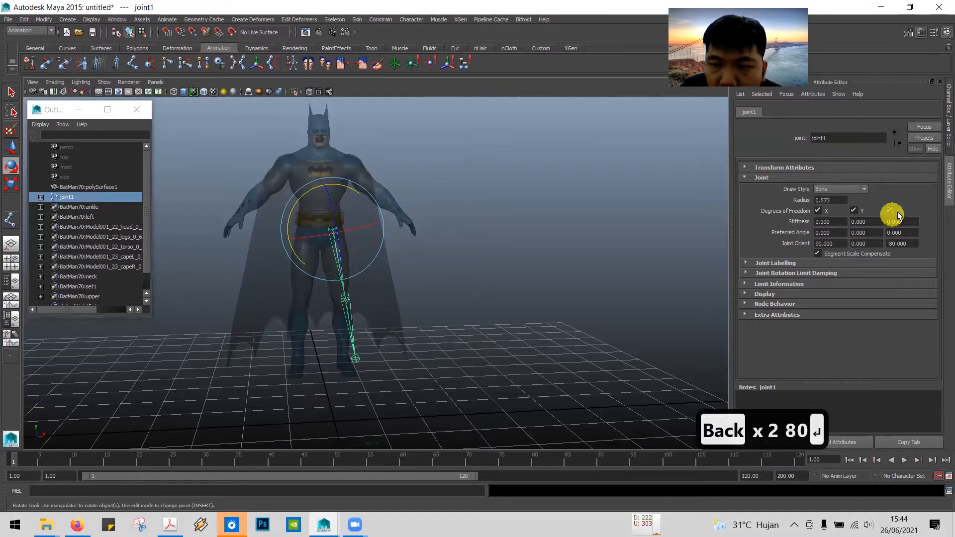
# - Adjust the hip joint's Joint Orient Z to about -84.53 so the chain follows the left leg in the front view
pyautogui.keyDown('ctrl'); pyautogui.moveTo(894, 241); pyautogui.dragTo(736, 242); pyautogui.keyUp('ctrl')
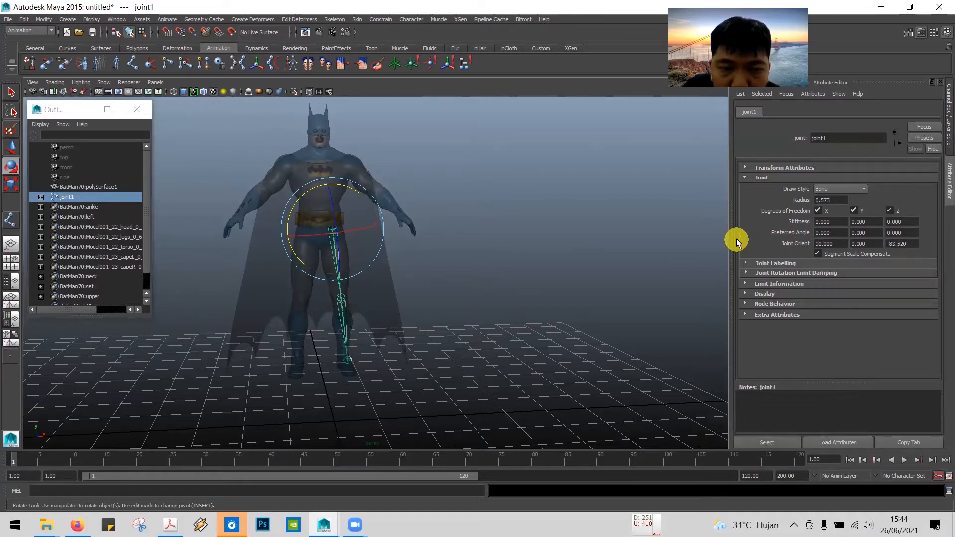
pyautogui.press('space')
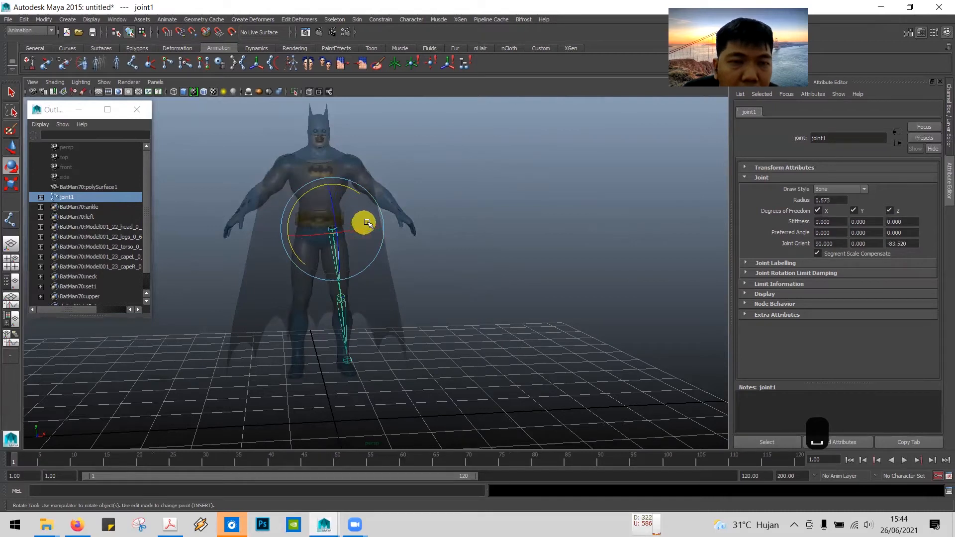
pyautogui.press('space')
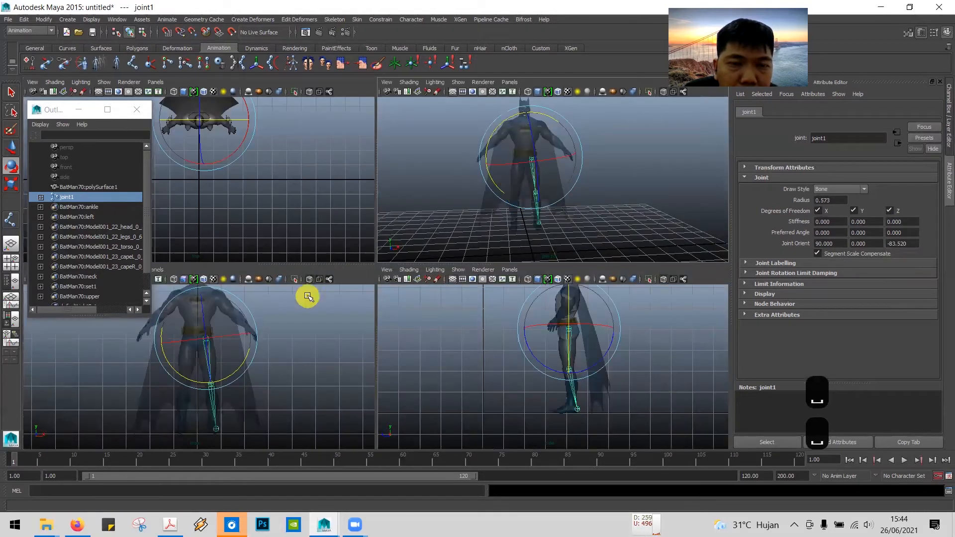
pyautogui.click(330, 272)
pyautogui.press('space')
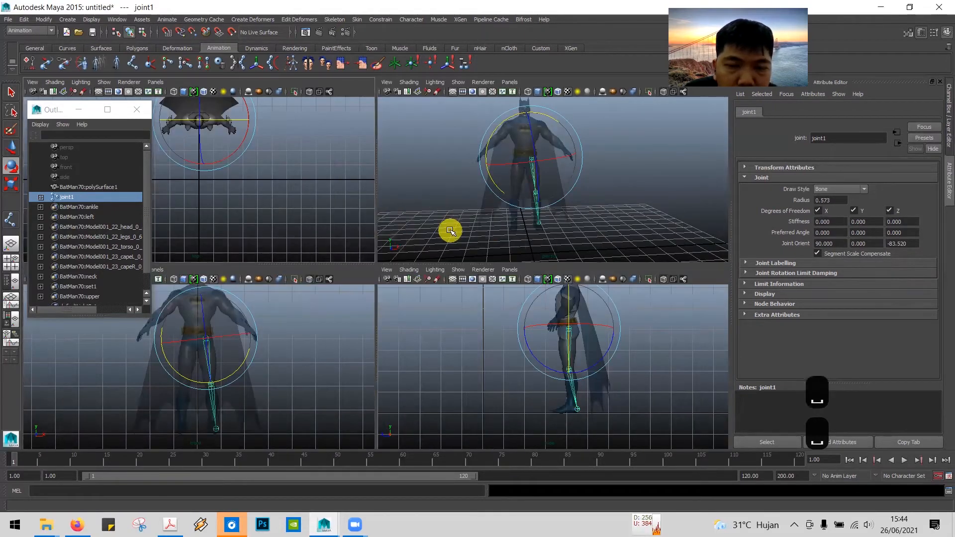
pyautogui.press('space')
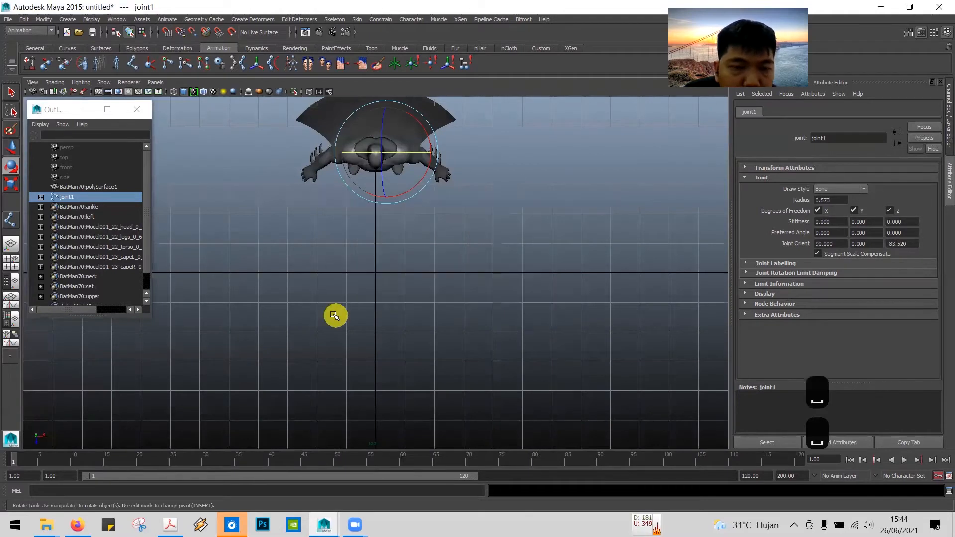
pyautogui.press('space')
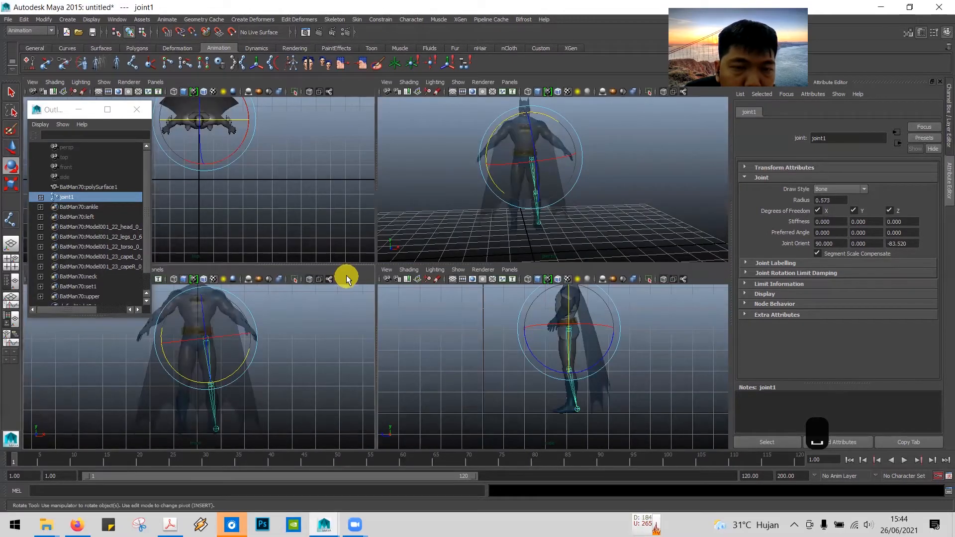
pyautogui.press('space')
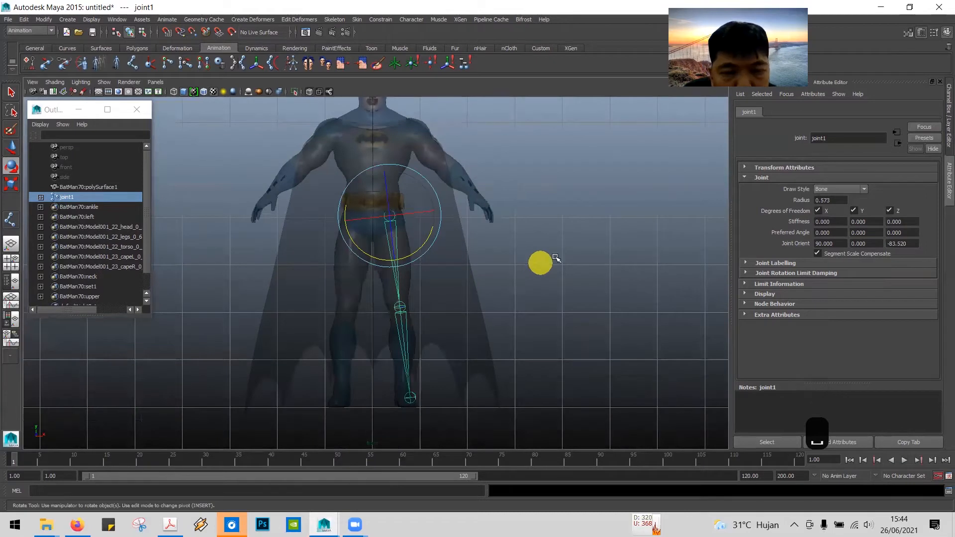
pyautogui.keyDown('ctrl'); pyautogui.moveTo(912, 244); pyautogui.dragTo(871, 247); pyautogui.keyUp('ctrl')
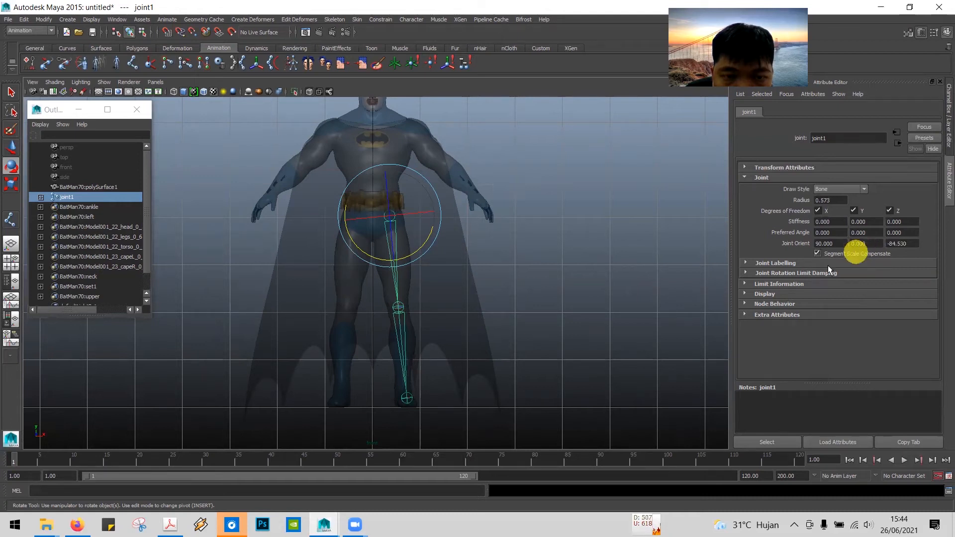
# - Check the leg chain in the front view, and read steps 11 and 12 on side-view corrections and foot joints in the tutorial PDF
pyautogui.scroll(-3, 393, 293)
pyautogui.keyDown('alt'); pyautogui.moveTo(426, 284); pyautogui.dragTo(407, 158, button='middle'); pyautogui.keyUp('alt')
pyautogui.keyDown('alt'); pyautogui.moveTo(480, 229); pyautogui.dragTo(478, 237); pyautogui.keyUp('alt')
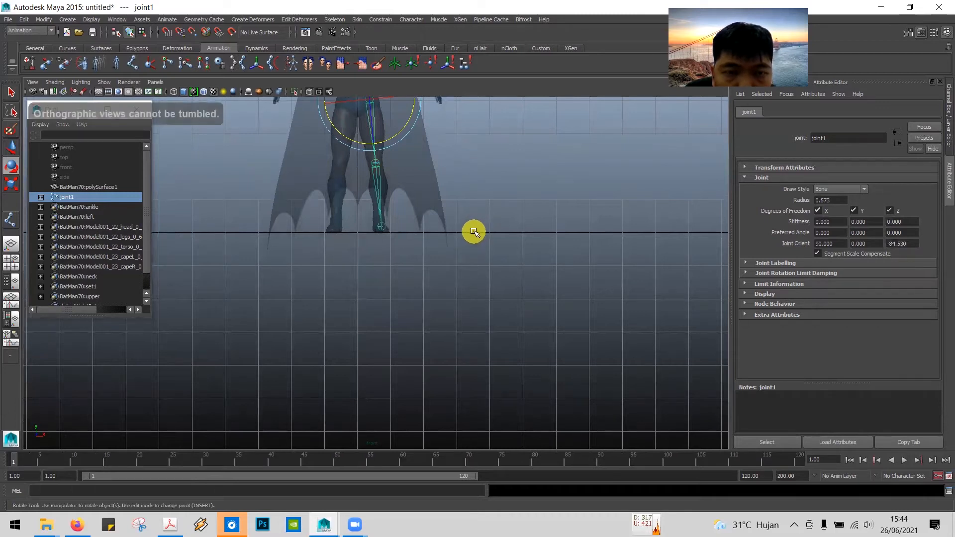
pyautogui.press('space')
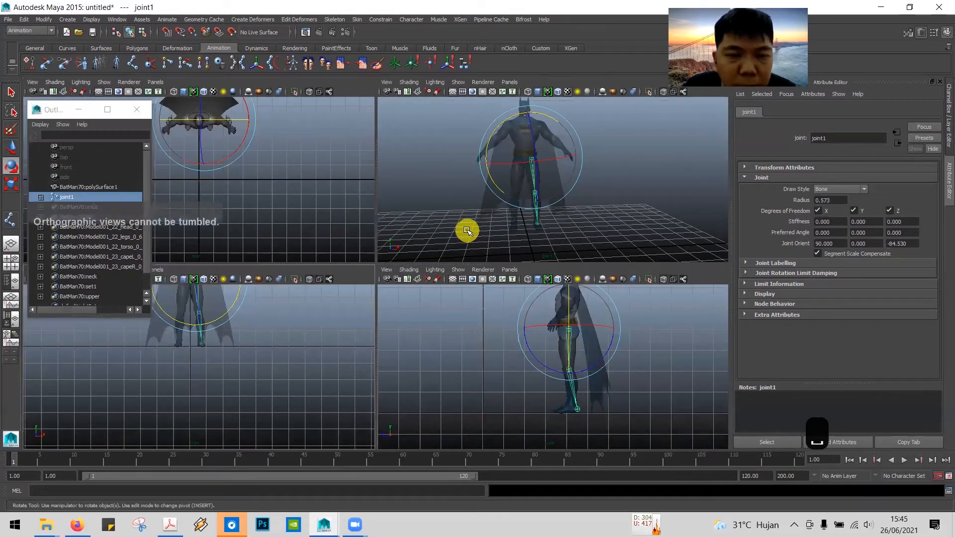
pyautogui.hotkey('alt', 'Tab')
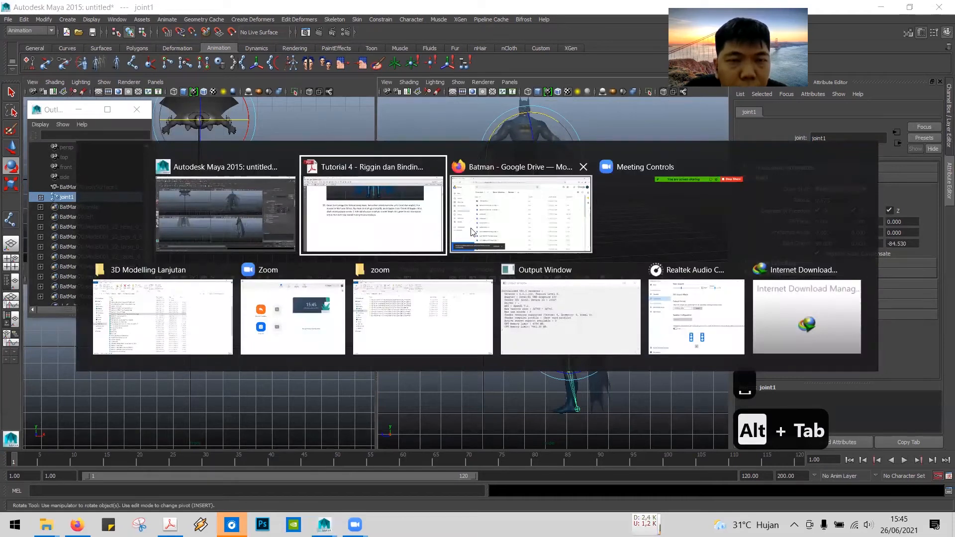
pyautogui.scroll(-10, 465, 228)
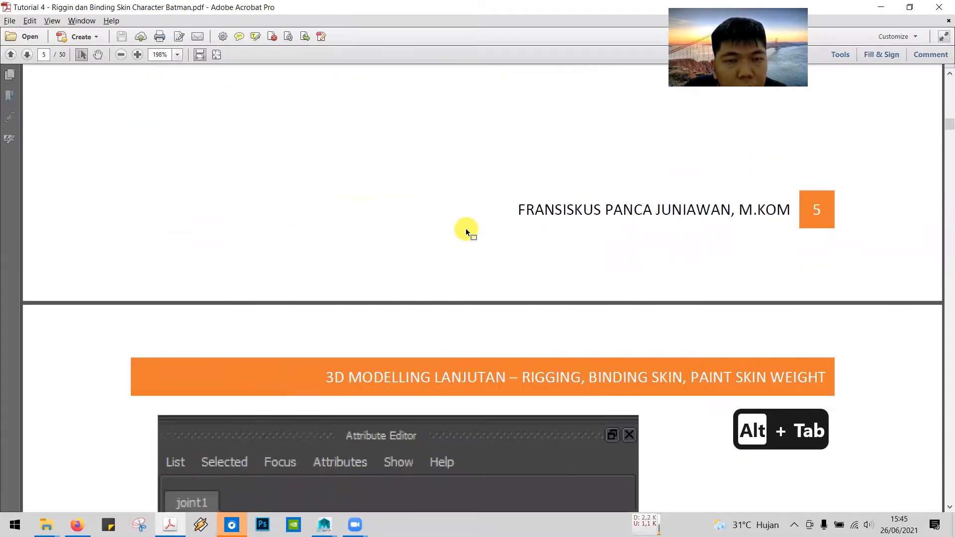
pyautogui.scroll(-15, 466, 230)
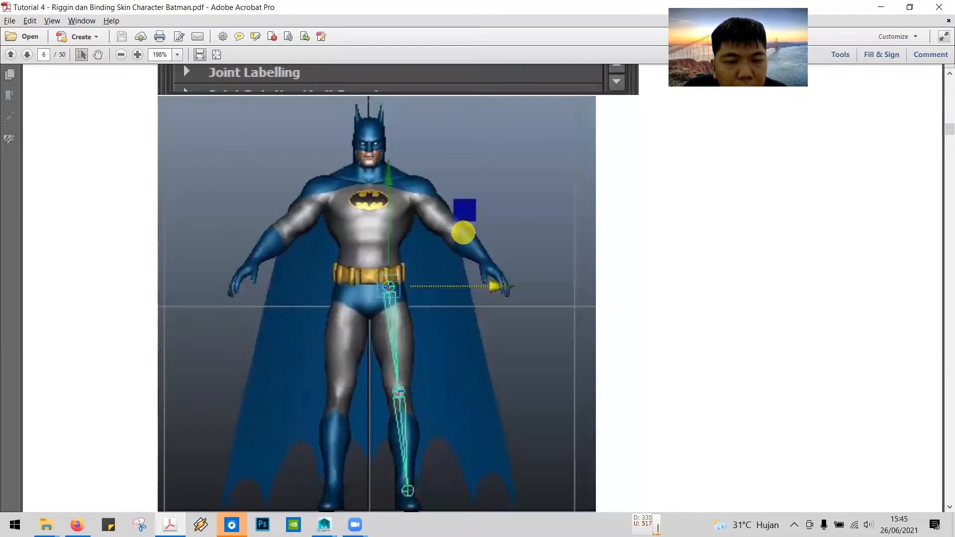
pyautogui.scroll(-5, 461, 233)
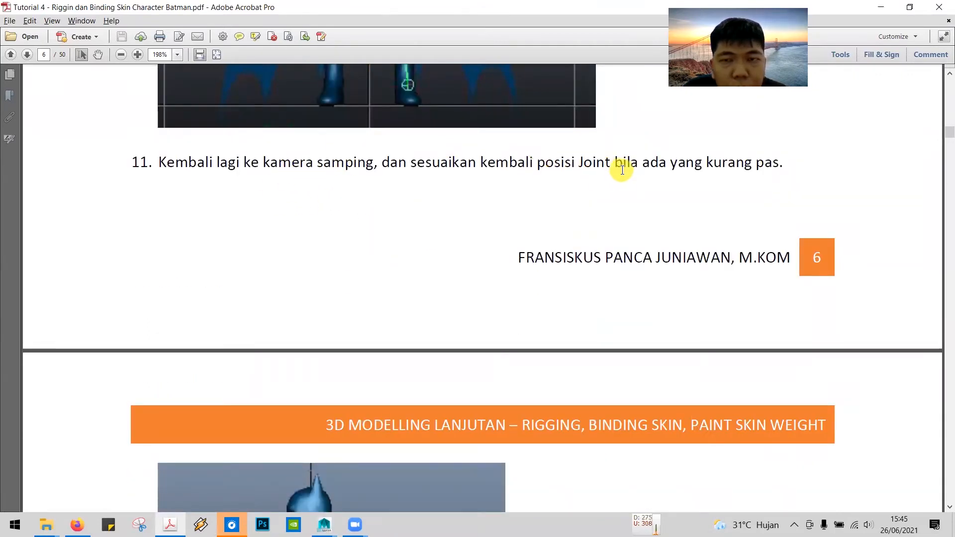
pyautogui.scroll(-10, 636, 174)
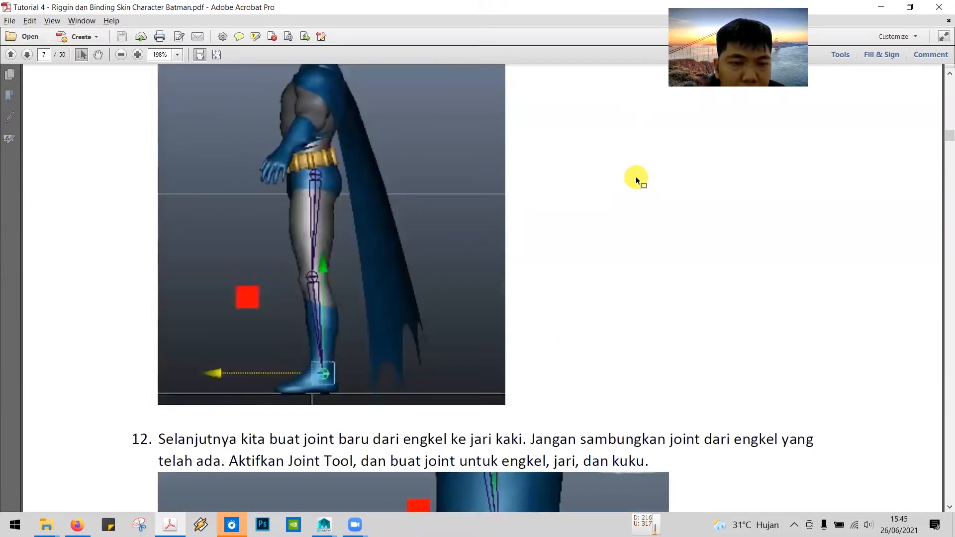
pyautogui.scroll(-10, 363, 264)
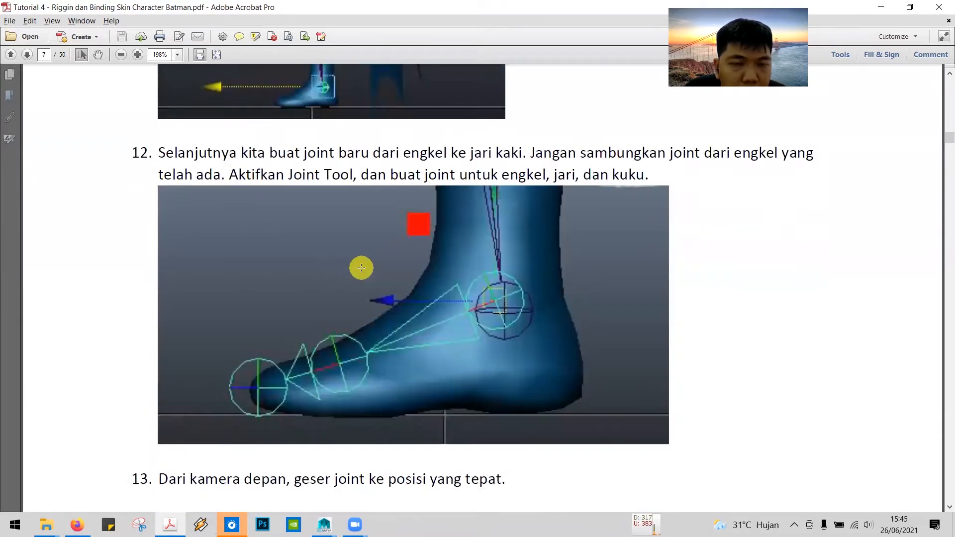
pyautogui.scroll(-1, 306, 198)
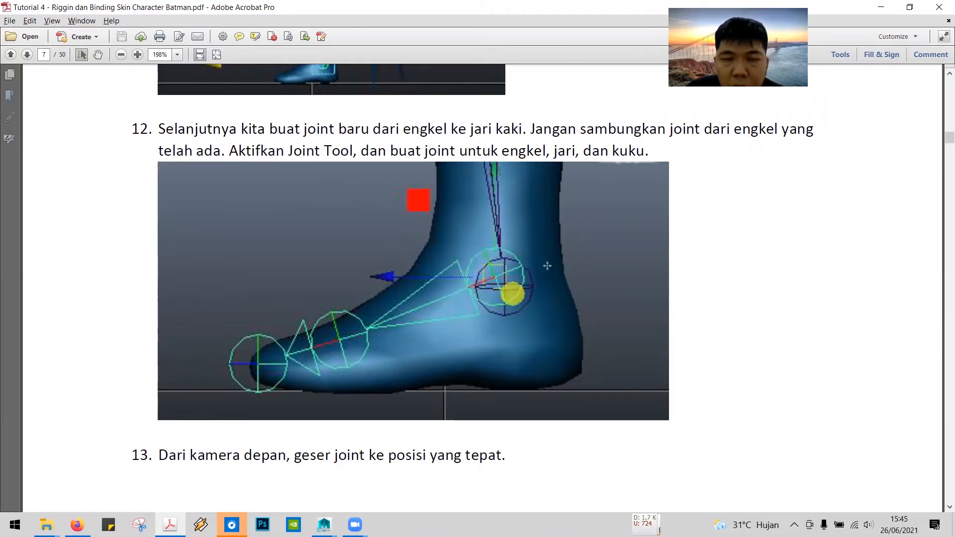
# - Switch to Maya and adjust the hip joint's Joint Orient Y to about -2.49 so the chain follows the left leg in side view
pyautogui.hotkey('alt', 'Tab')
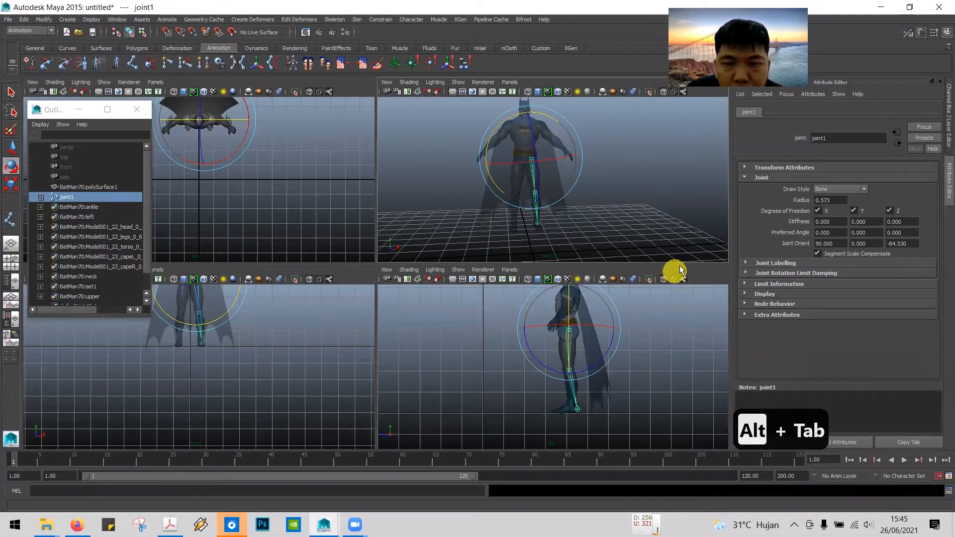
pyautogui.press('space')
pyautogui.press('space')
pyautogui.scroll(4, 474, 228)
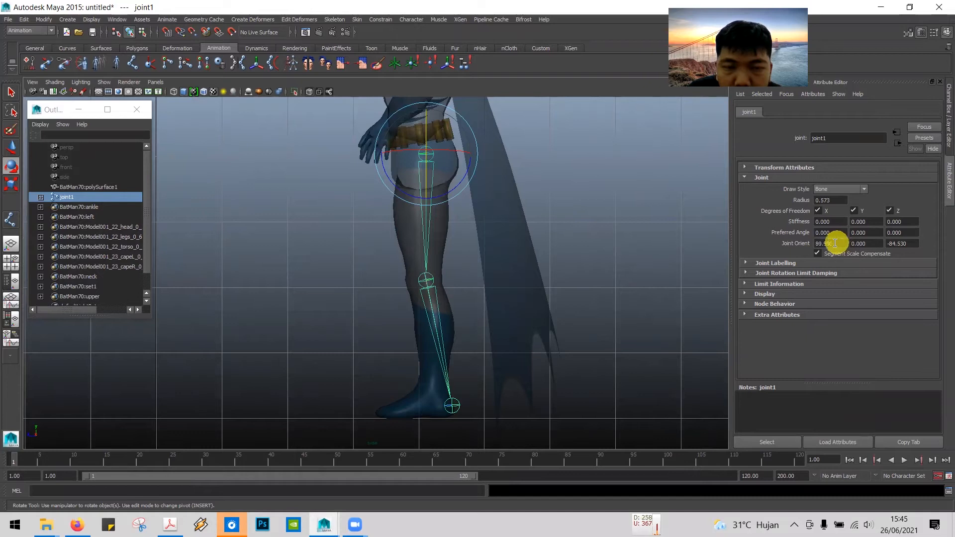
pyautogui.keyDown('ctrl'); pyautogui.moveTo(815, 242); pyautogui.dragTo(750, 244); pyautogui.keyUp('ctrl')
pyautogui.hotkey('ctrl', 'z')
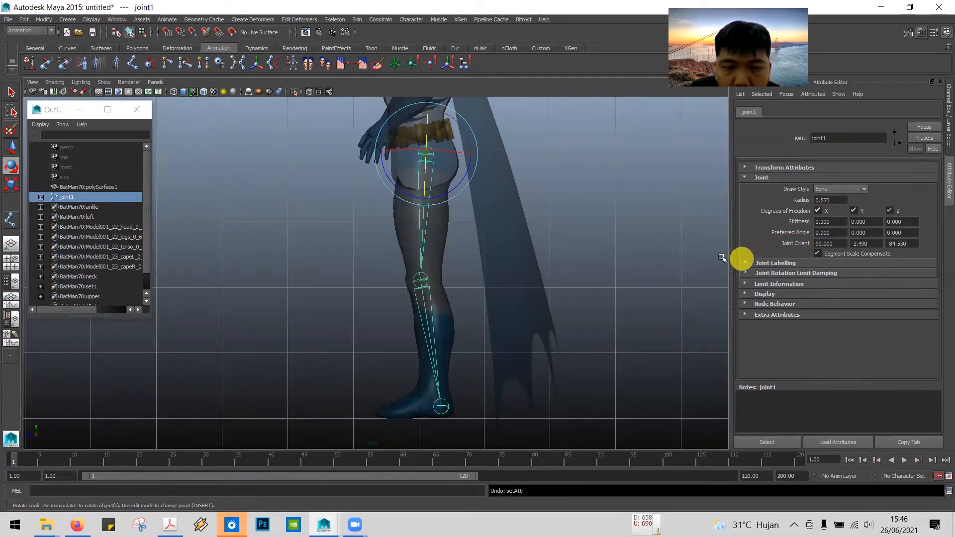
# - Examine in the side view how the knee and ankle joints sit inside the left leg and foot
pyautogui.scroll(-5, 550, 249)
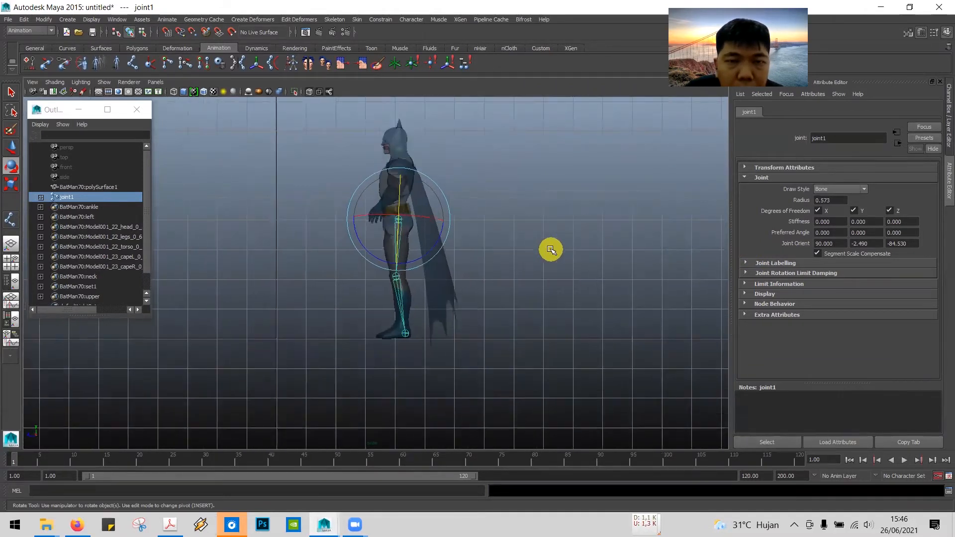
pyautogui.scroll(3, 550, 249)
pyautogui.keyDown('alt'); pyautogui.moveTo(550, 249); pyautogui.dragTo(587, 110, button='middle'); pyautogui.keyUp('alt')
pyautogui.scroll(-2, 515, 196)
pyautogui.scroll(4, 509, 204)
pyautogui.scroll(2, 602, 169)
pyautogui.keyDown('alt'); pyautogui.moveTo(611, 160); pyautogui.dragTo(453, 299, button='middle'); pyautogui.keyUp('alt')
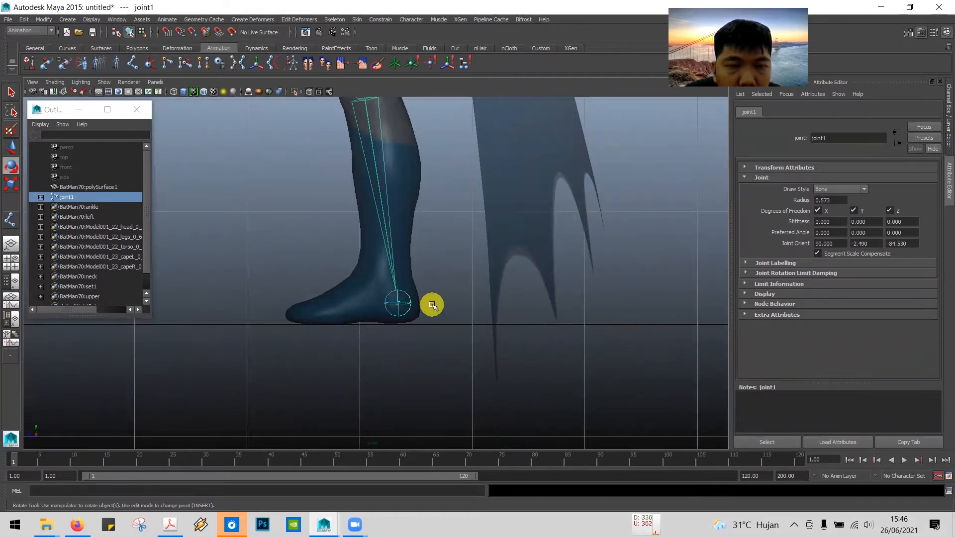
pyautogui.scroll(-4, 432, 305)
pyautogui.scroll(3, 432, 305)
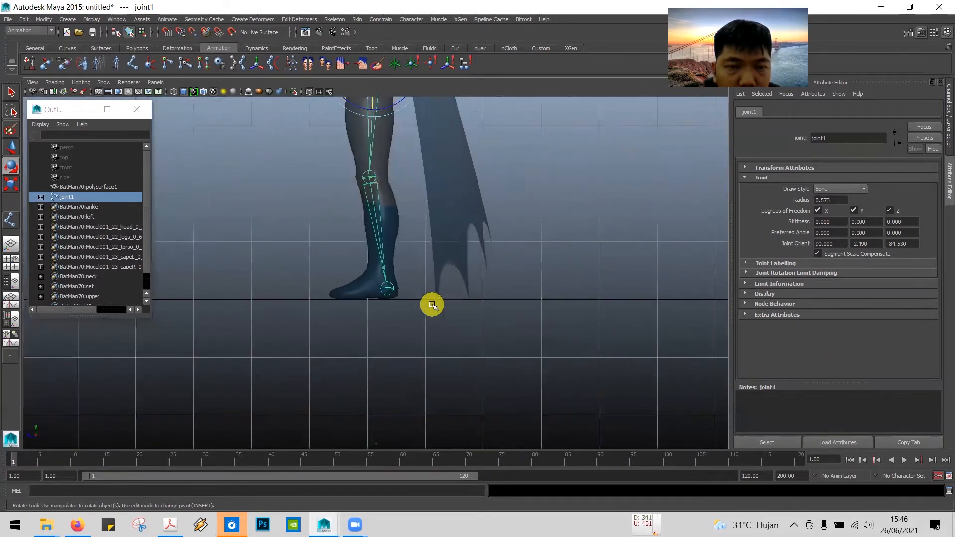
pyautogui.scroll(2, 432, 305)
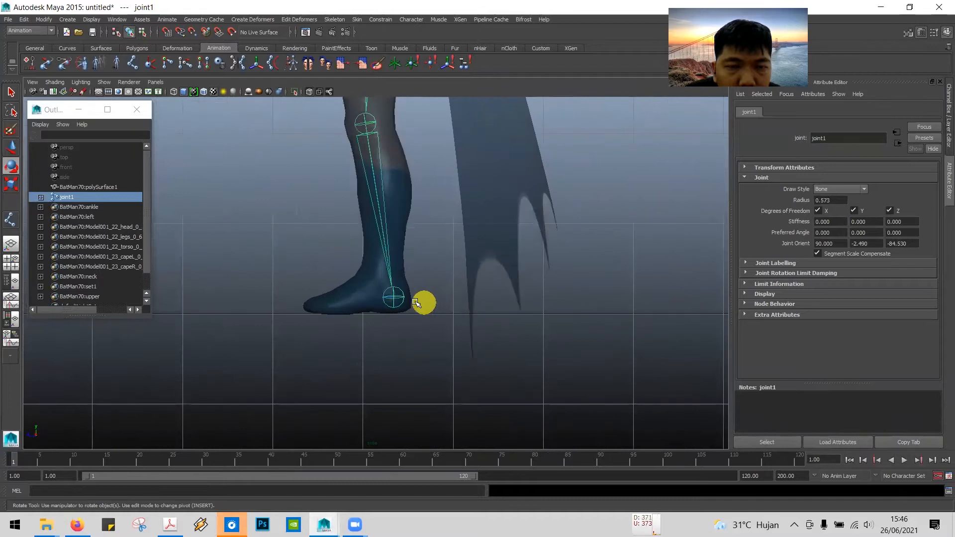
# - Following step 12 of the tutorial PDF, create a separate chain of ankle, toe and toenail joints along the foot in side view
pyautogui.hotkey('alt', 'Tab')
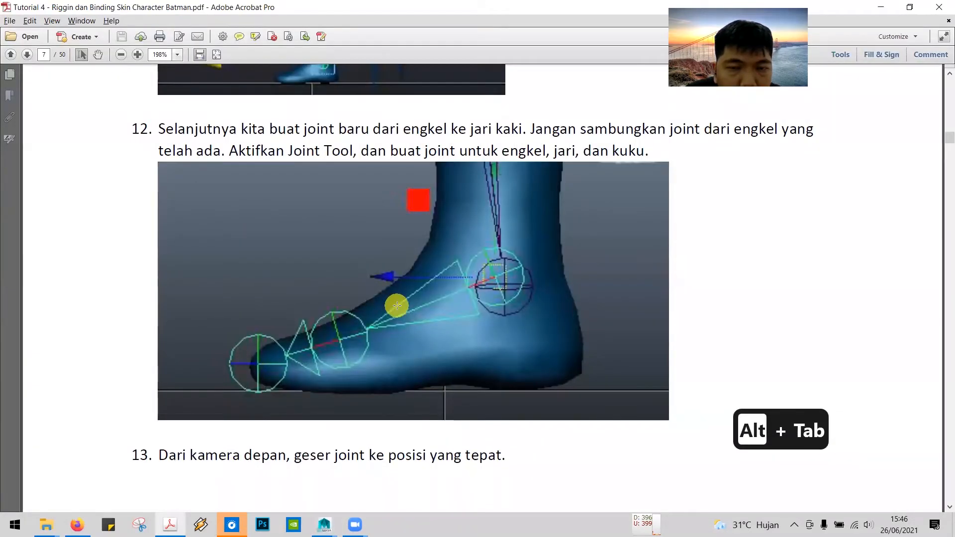
pyautogui.hotkey('alt', 'Tab')
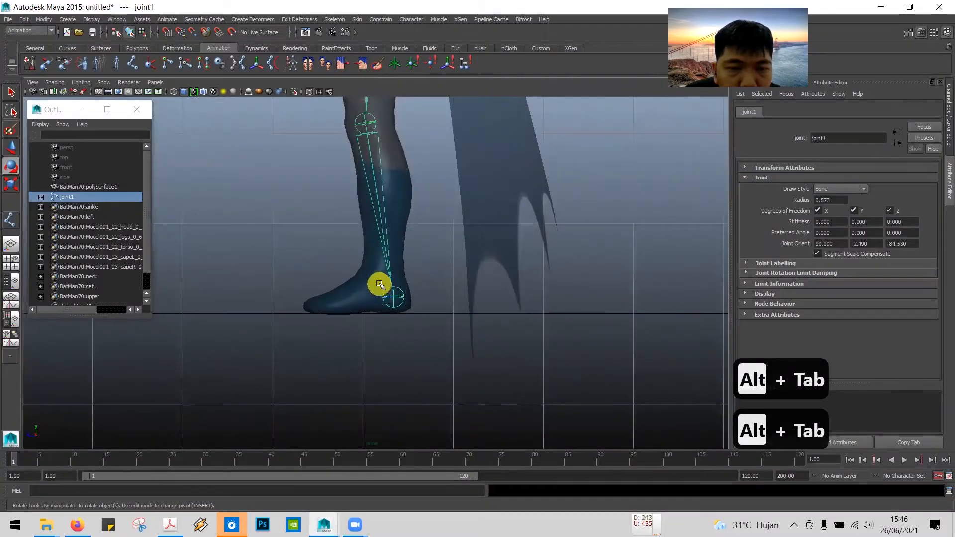
pyautogui.click(11, 220)
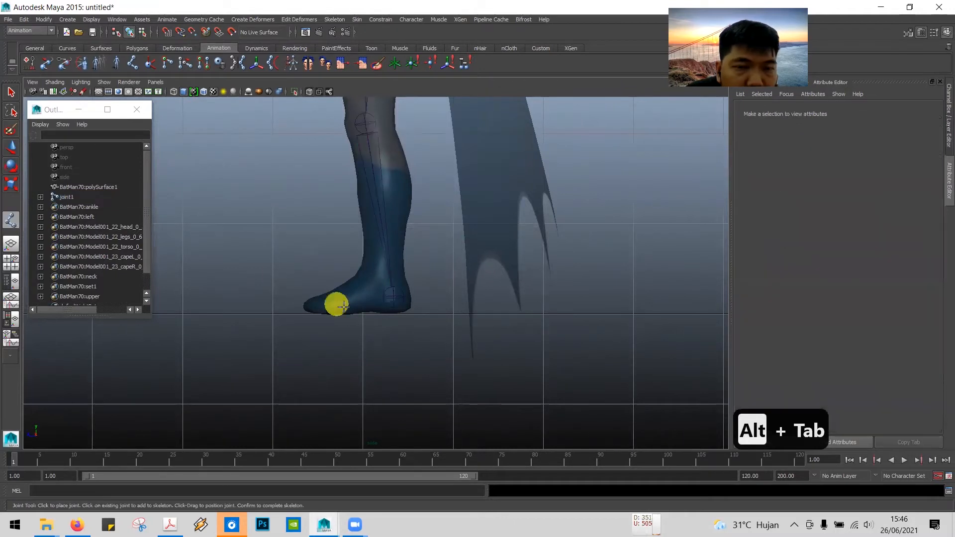
pyautogui.click(384, 284)
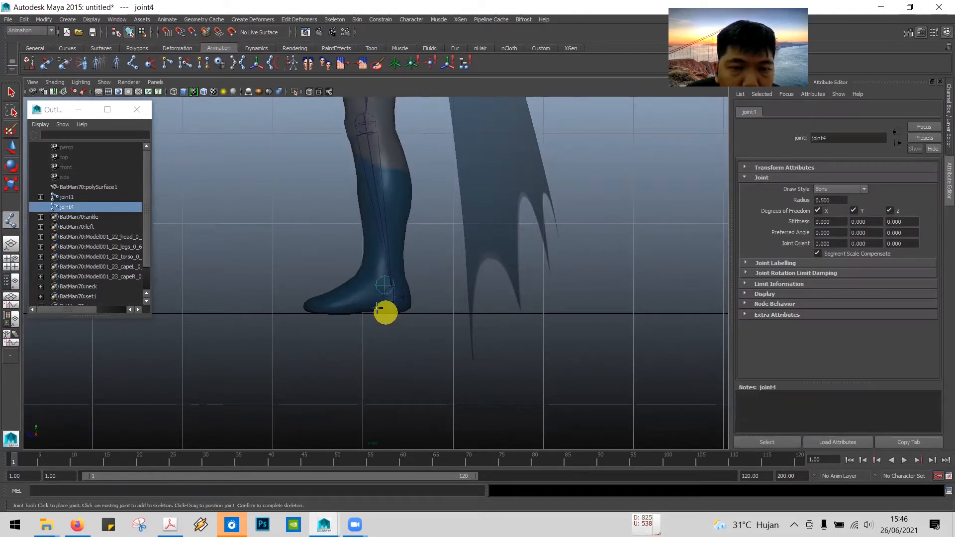
pyautogui.click(330, 300)
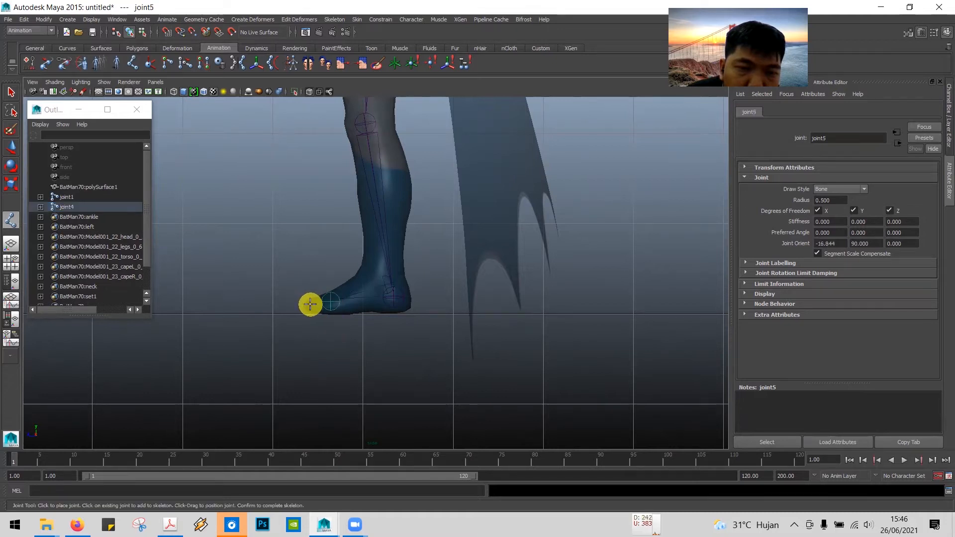
pyautogui.click(309, 304)
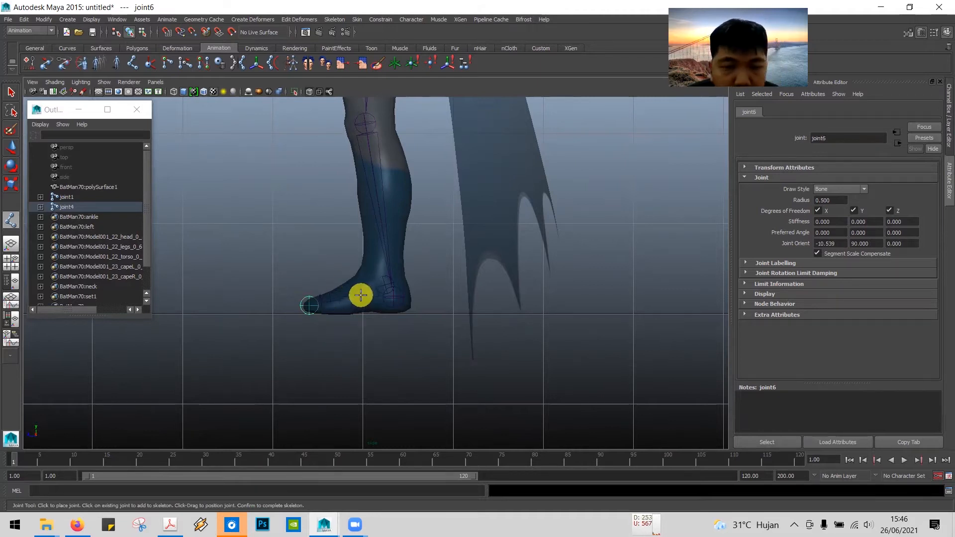
pyautogui.press('Return')
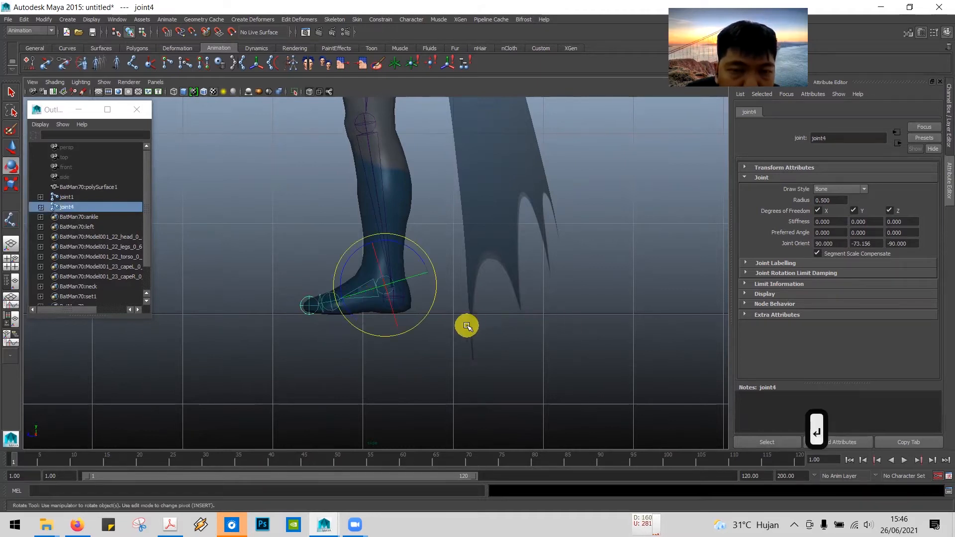
# - Read steps 13 and 14 of the tutorial PDF on positioning the foot joints in the front and 3D views
pyautogui.hotkey('alt', 'Tab')
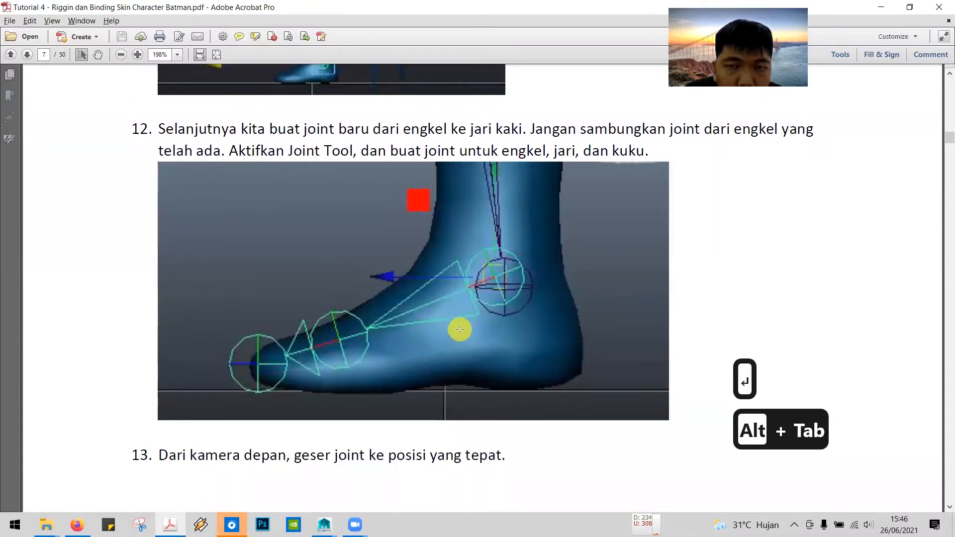
pyautogui.scroll(-5, 460, 329)
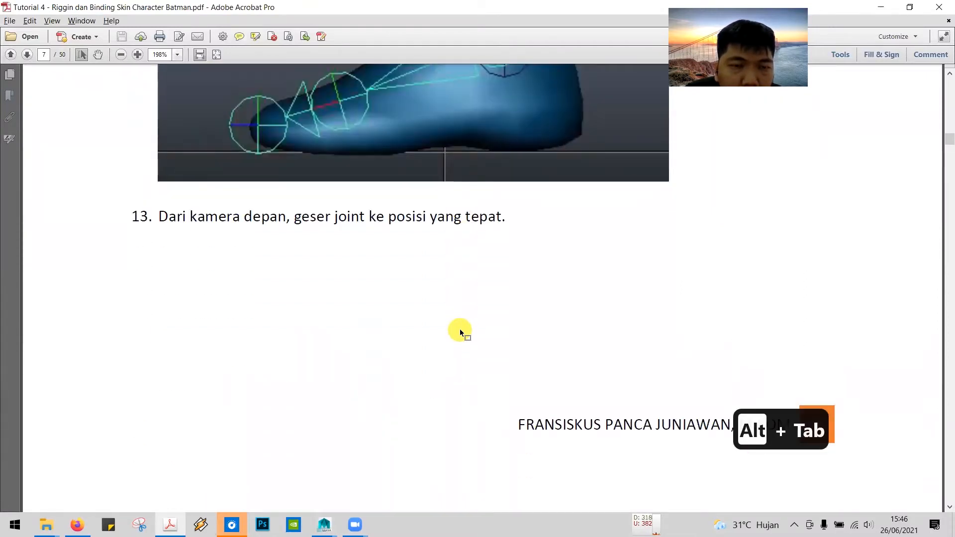
pyautogui.scroll(-10, 420, 257)
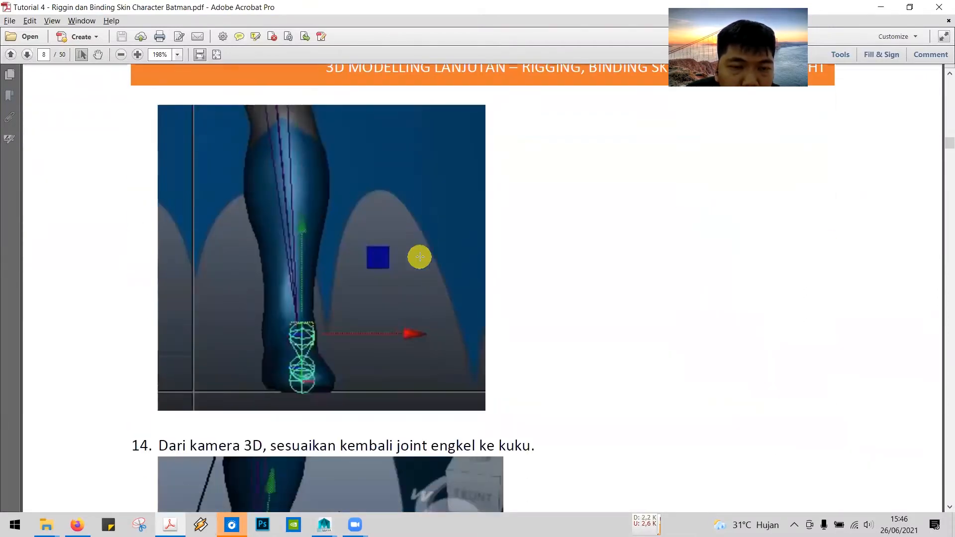
pyautogui.scroll(-3, 375, 361)
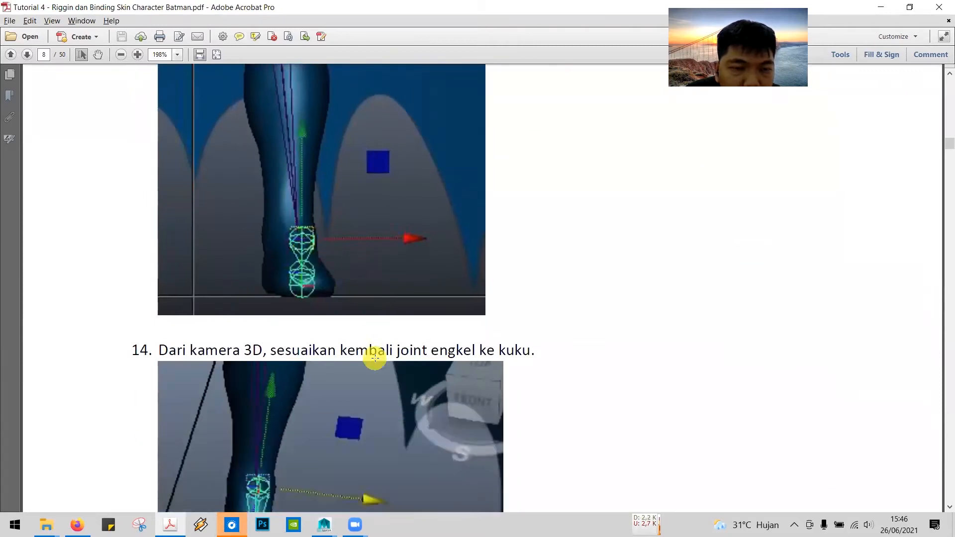
pyautogui.scroll(3, 375, 356)
pyautogui.hotkey('alt', 'Tab')
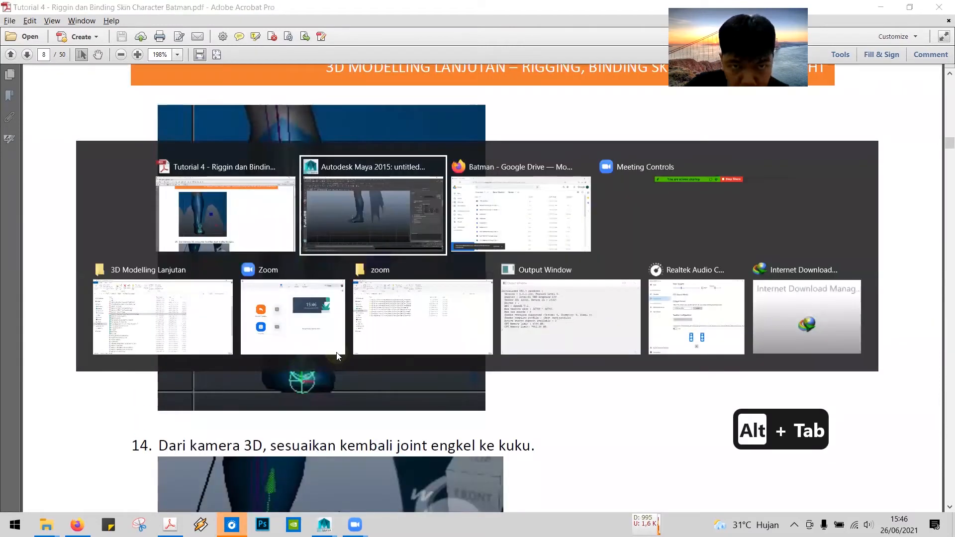
# - Move the foot joint chain along X to about 0.894 in the front view, placing it inside the left foot
pyautogui.press('space')
pyautogui.press('space')
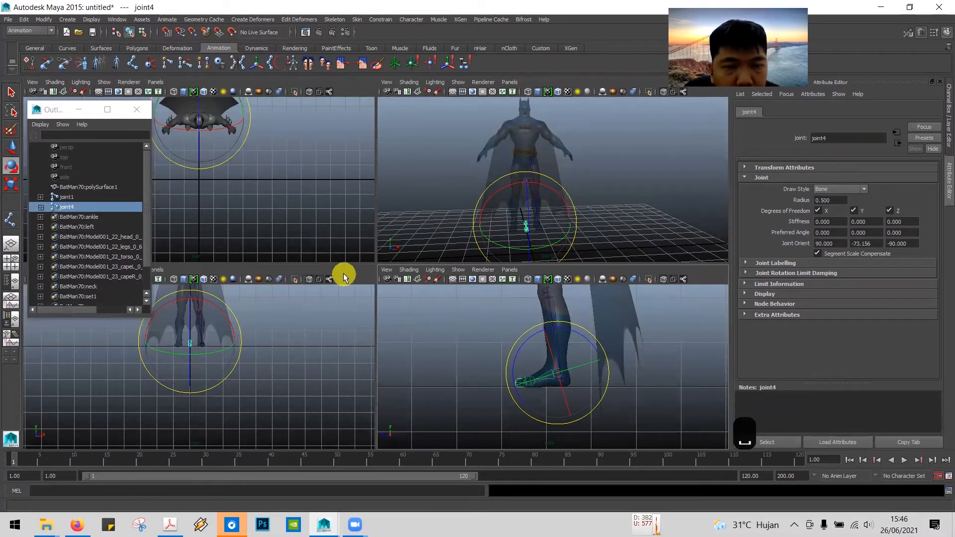
pyautogui.click(361, 277)
pyautogui.press('space')
pyautogui.press('space')
pyautogui.scroll(4, 445, 255)
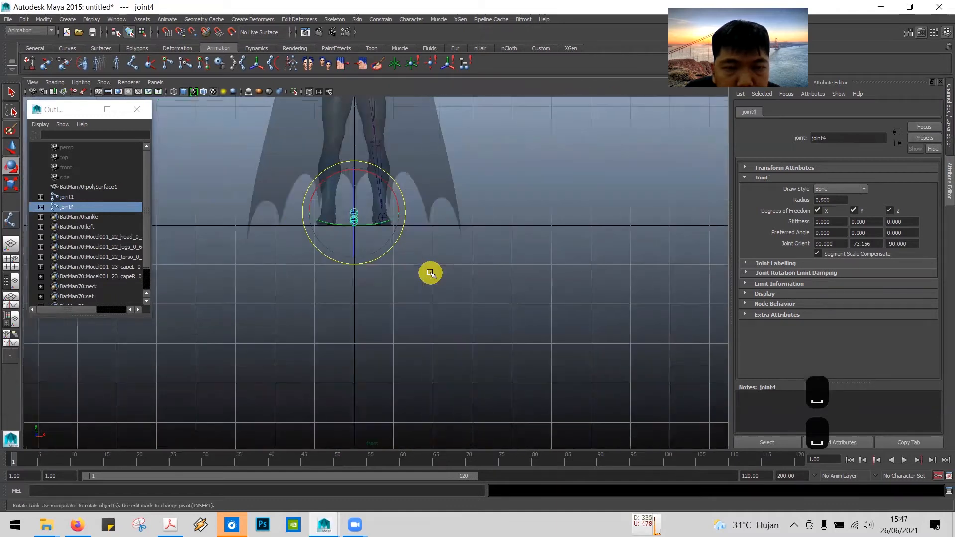
pyautogui.keyDown('alt'); pyautogui.moveTo(458, 290); pyautogui.dragTo(437, 381, button='middle'); pyautogui.keyUp('alt')
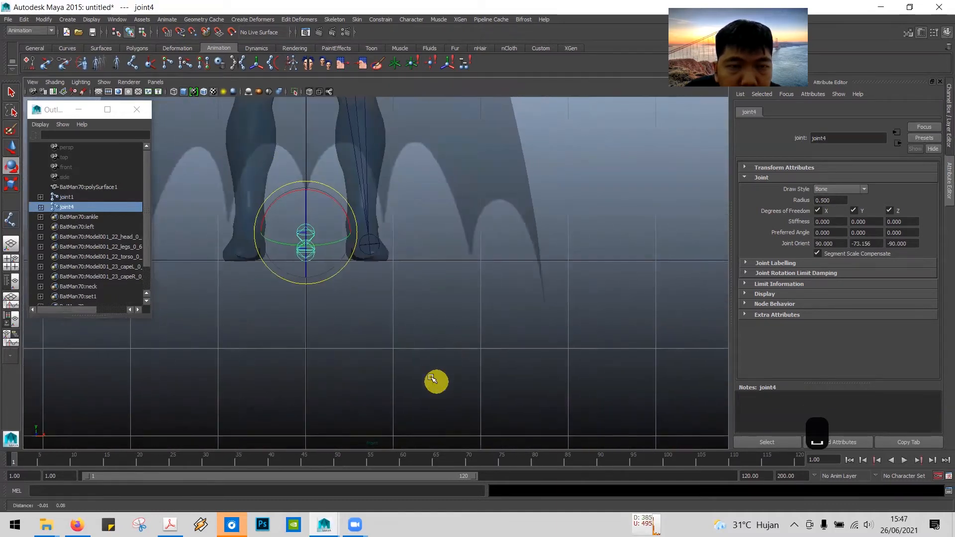
pyautogui.click(11, 147)
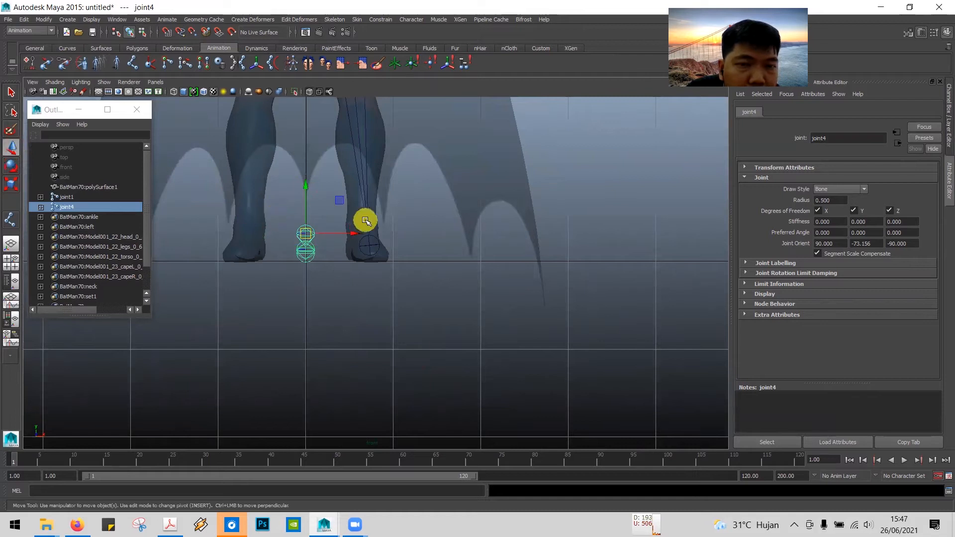
pyautogui.moveTo(354, 233); pyautogui.dragTo(408, 246)
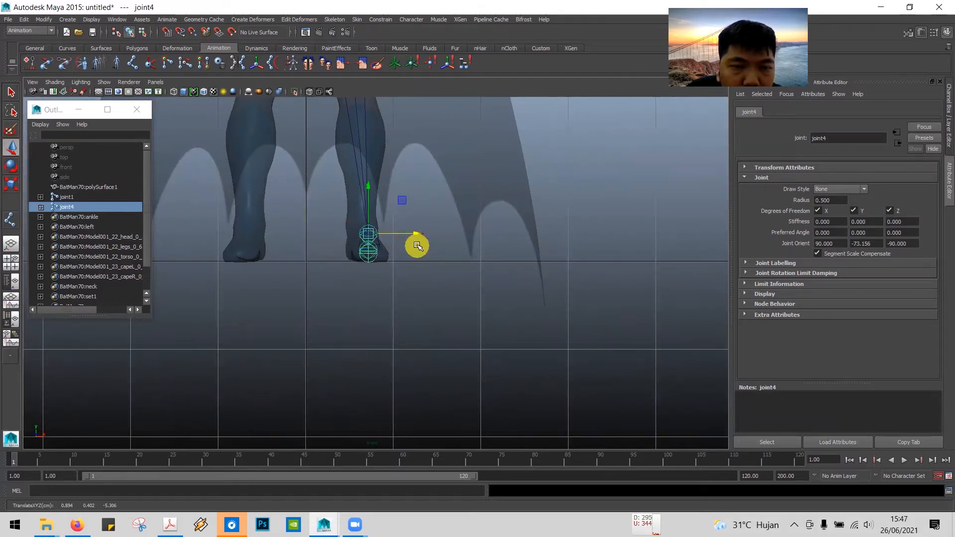
# - Following PDF step 14, rotate the foot chain's ankle joint about 4.3 degrees in Y and shift it to about 0.845 in X in perspective view
pyautogui.hotkey('alt', 'Tab')
pyautogui.scroll(-5, 433, 305)
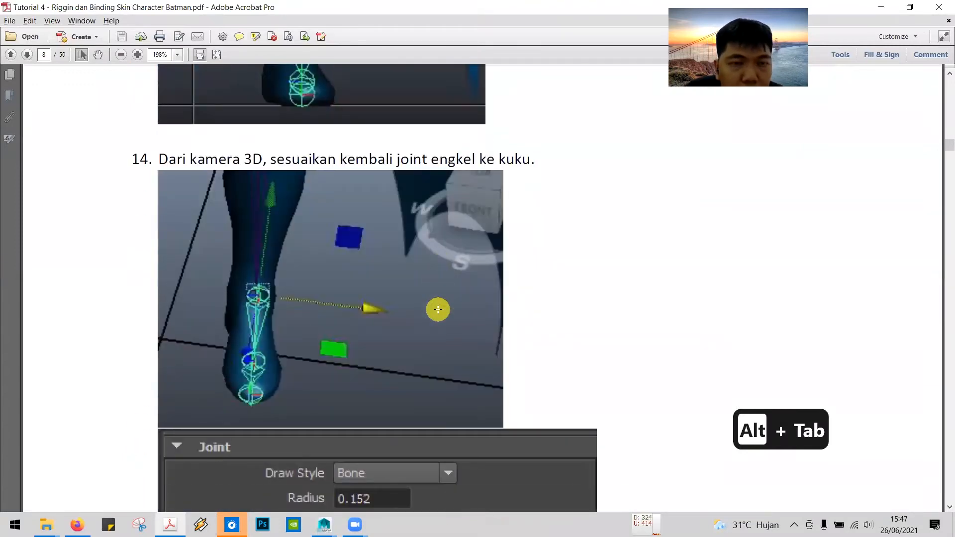
pyautogui.hotkey('alt', 'Tab')
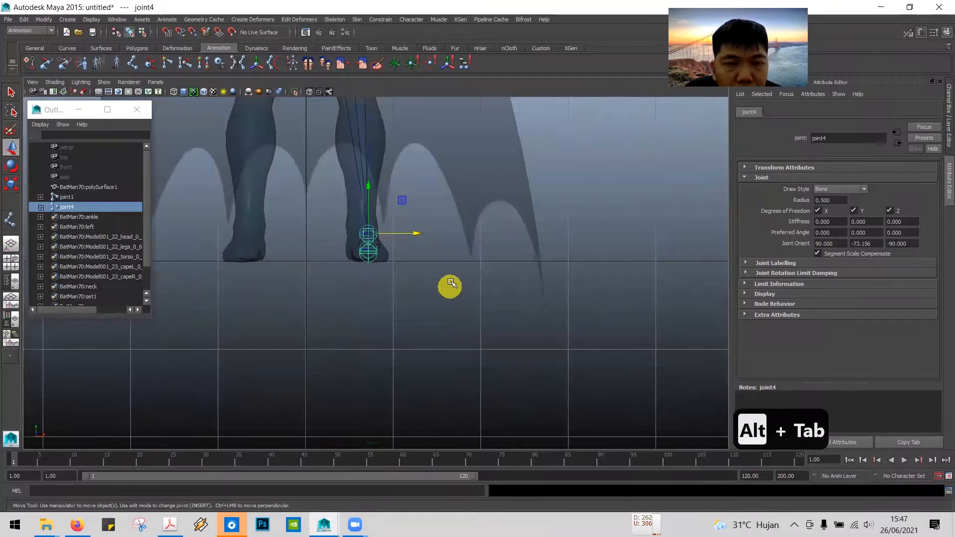
pyautogui.press('space')
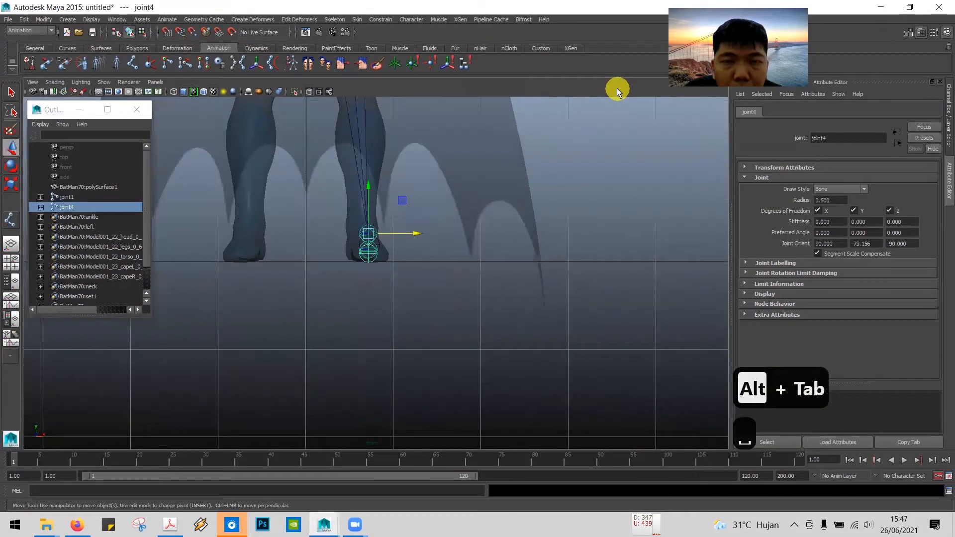
pyautogui.press('space')
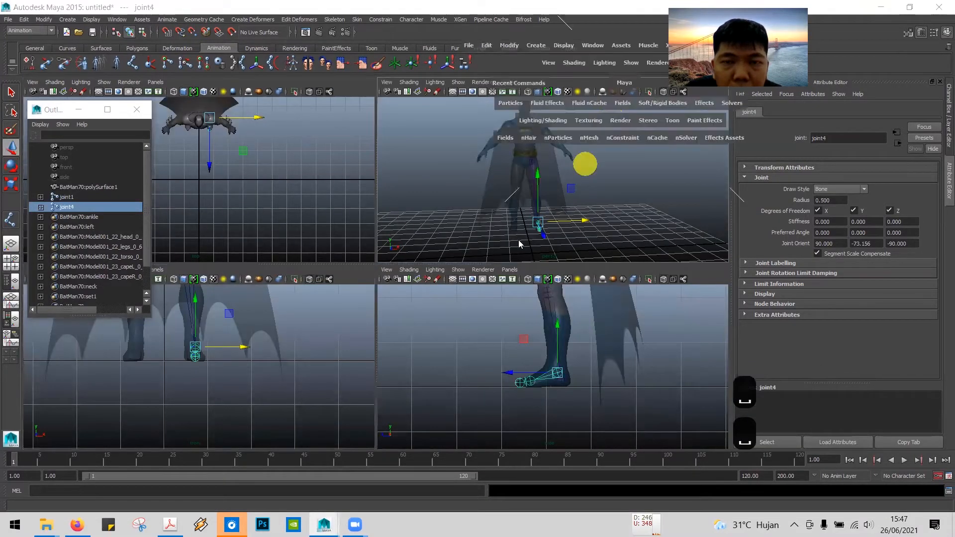
pyautogui.scroll(5, 454, 309)
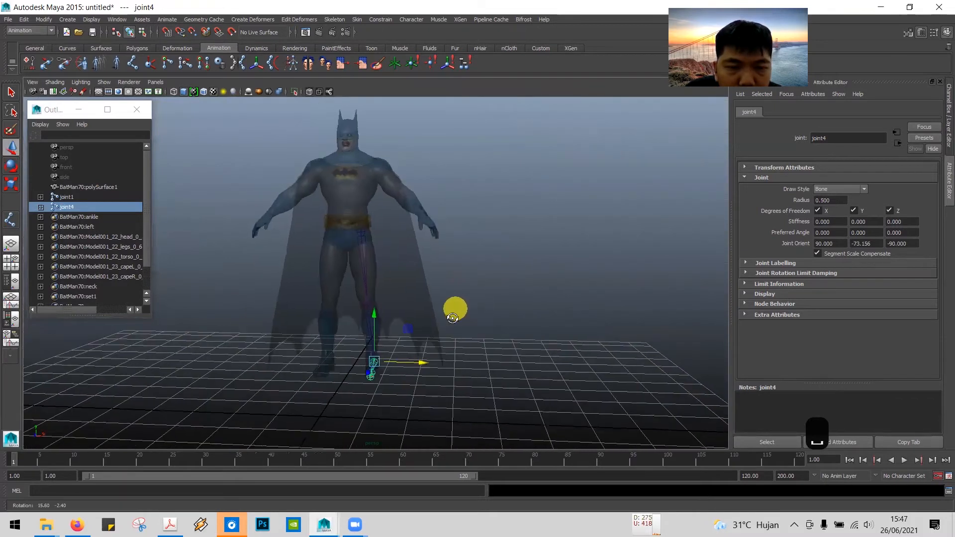
pyautogui.keyDown('alt'); pyautogui.moveTo(459, 316); pyautogui.dragTo(471, 352); pyautogui.keyUp('alt')
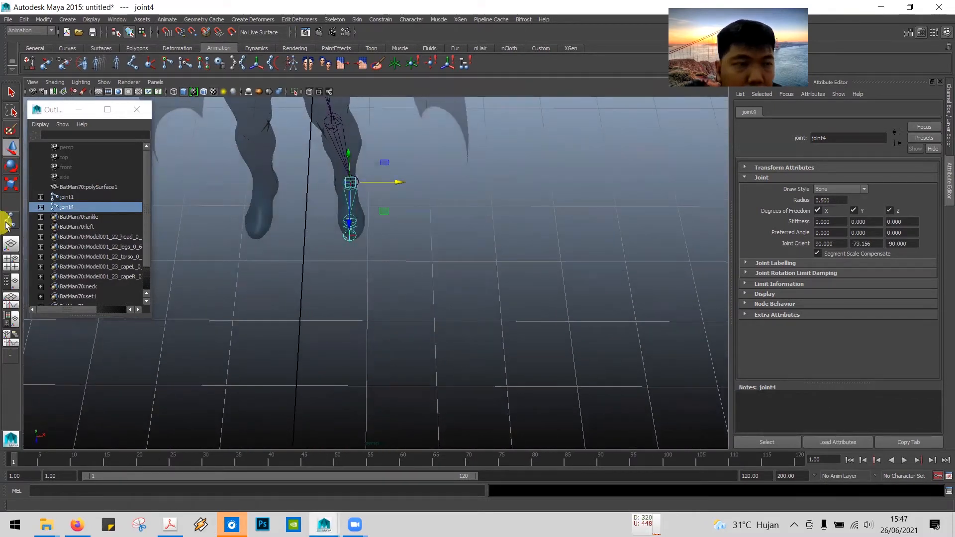
pyautogui.click(11, 166)
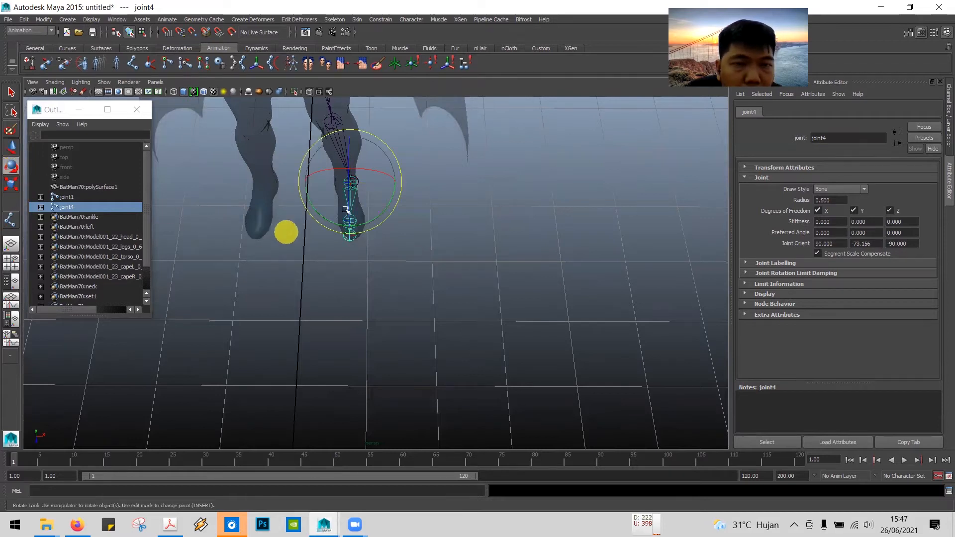
pyautogui.moveTo(385, 209); pyautogui.dragTo(384, 210)
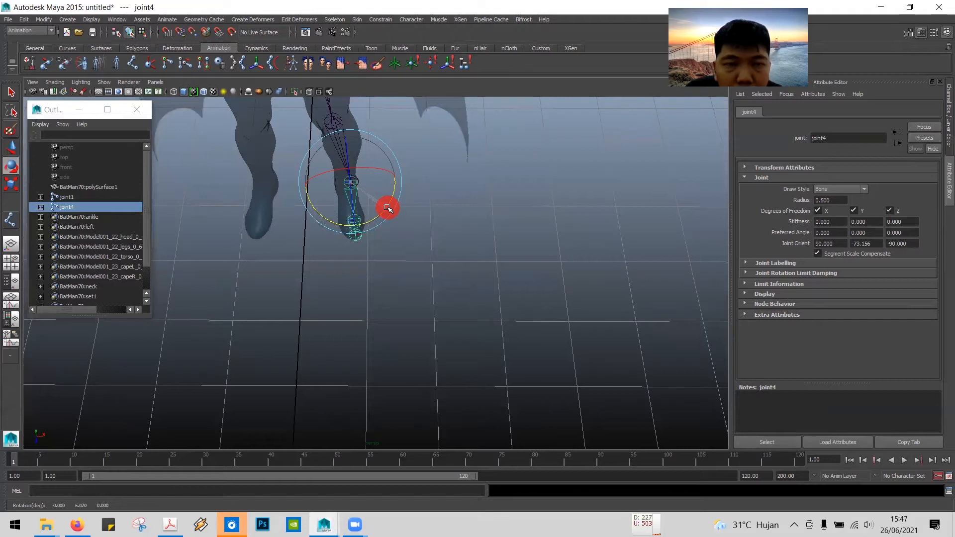
pyautogui.moveTo(384, 203)
pyautogui.mouseDown()
pyautogui.moveTo(356, 187)
pyautogui.moveTo(377, 196)
pyautogui.mouseUp()
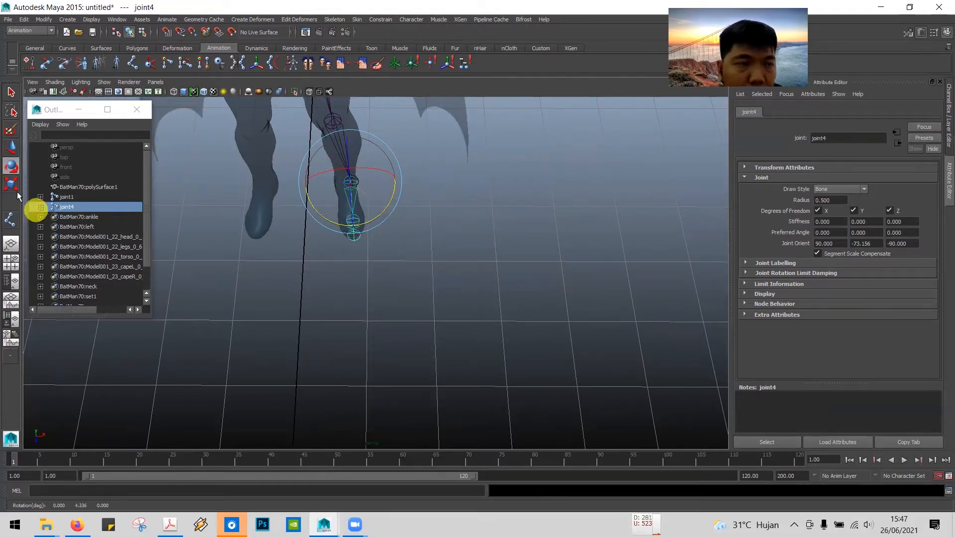
pyautogui.click(12, 148)
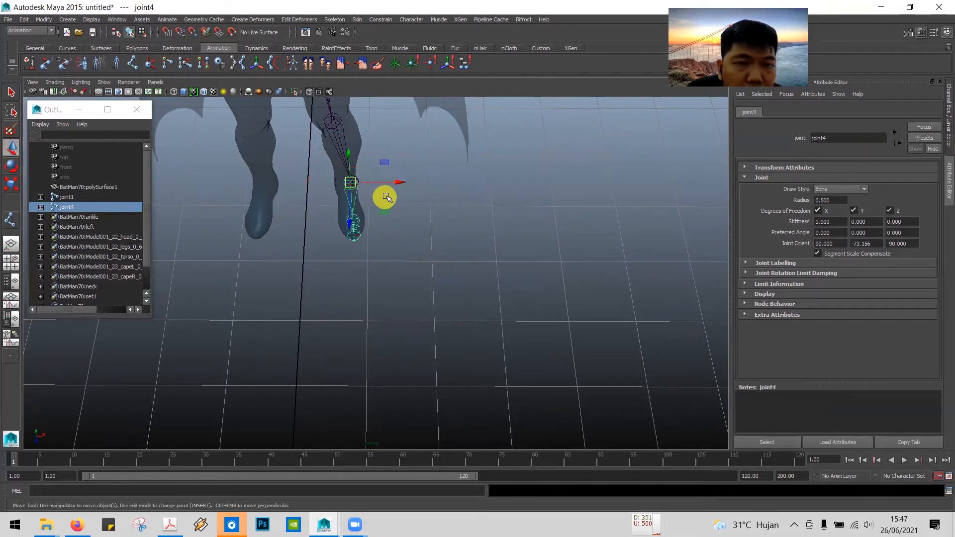
pyautogui.moveTo(397, 184); pyautogui.dragTo(397, 184)
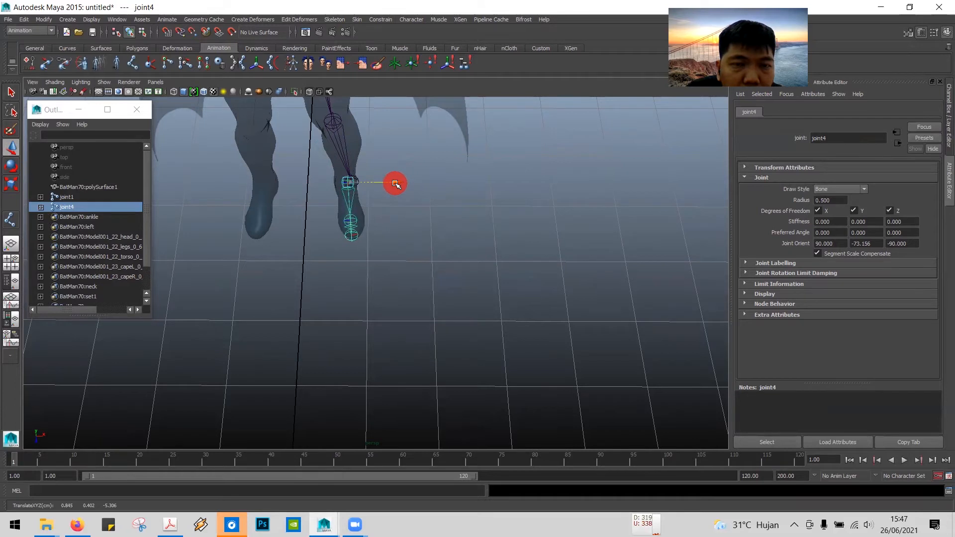
# - Shift the foot joint chain to about 0.855 in X and rotate the leg chain's hip joint to about -0.8 degrees in Y
pyautogui.moveTo(395, 184); pyautogui.dragTo(396, 184)
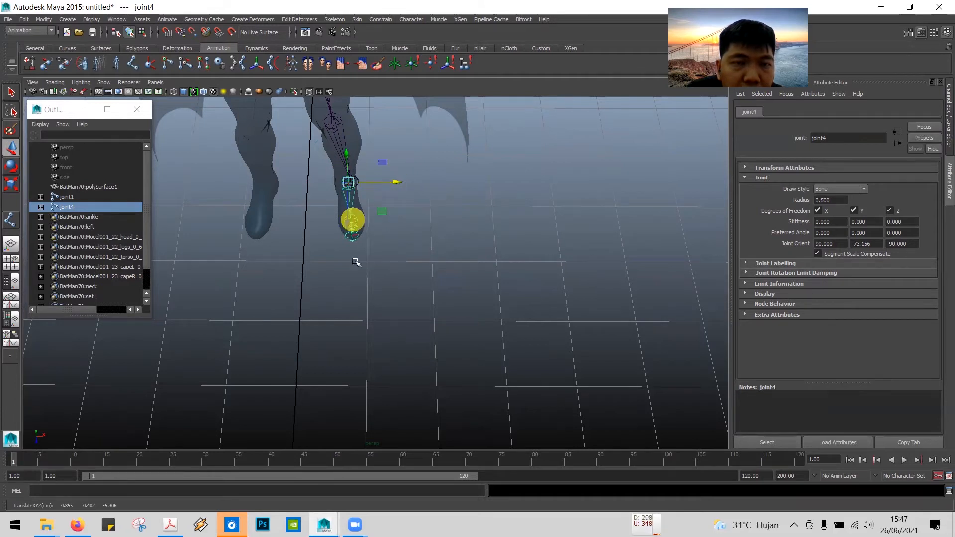
pyautogui.scroll(-3, 361, 264)
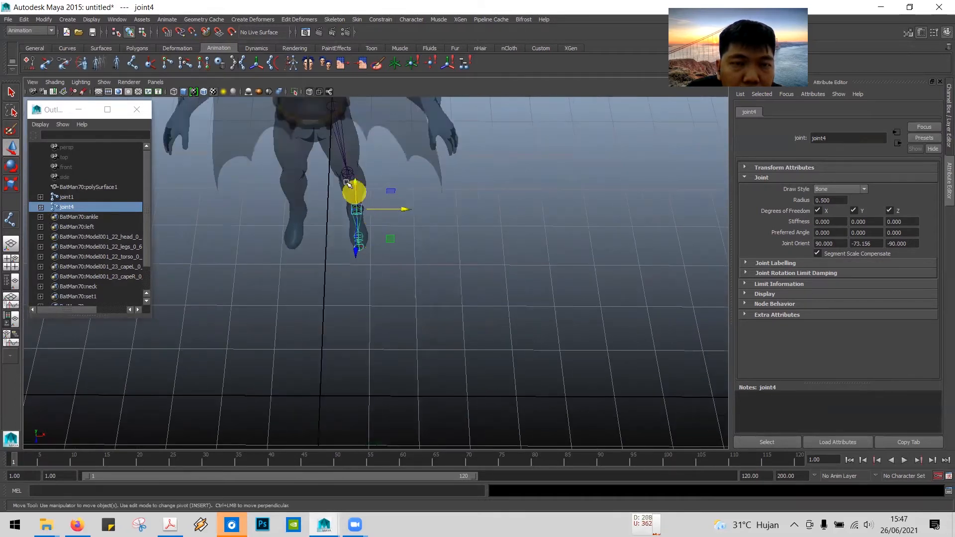
pyautogui.click(336, 108)
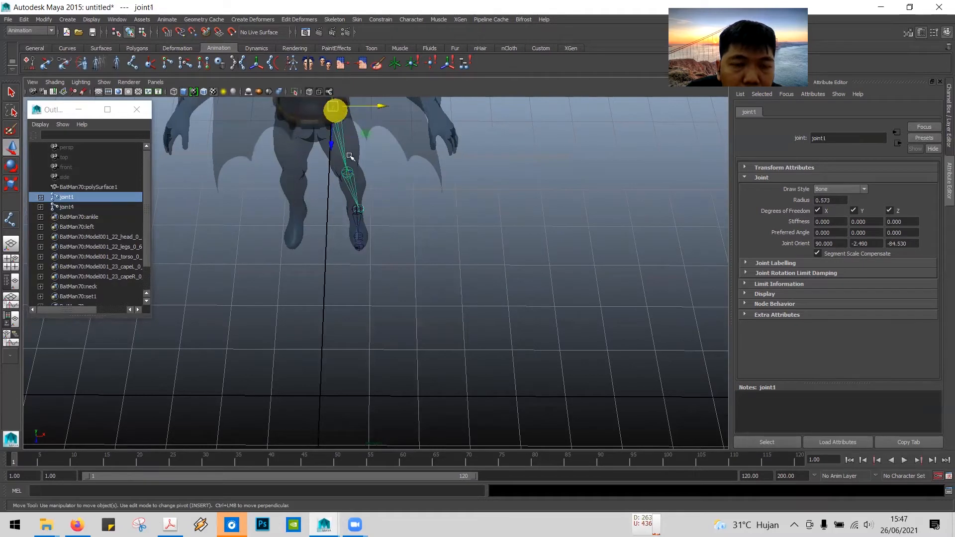
pyautogui.click(12, 165)
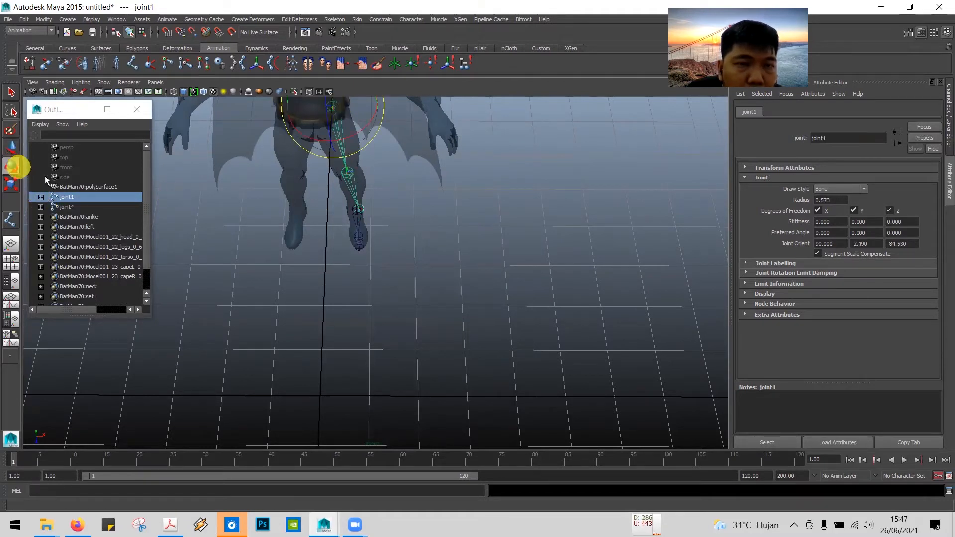
pyautogui.keyDown('alt'); pyautogui.moveTo(428, 210); pyautogui.dragTo(424, 183); pyautogui.keyUp('alt')
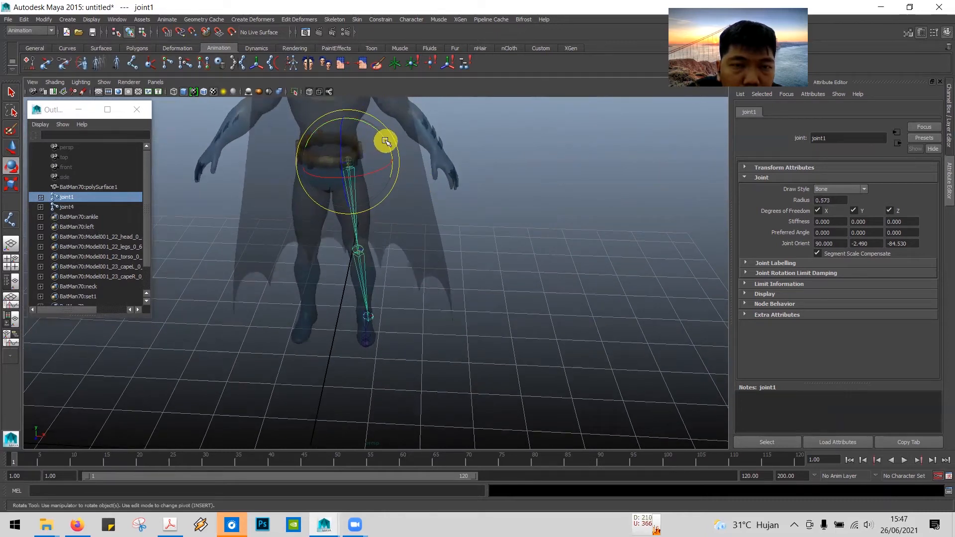
pyautogui.moveTo(388, 142); pyautogui.dragTo(386, 141)
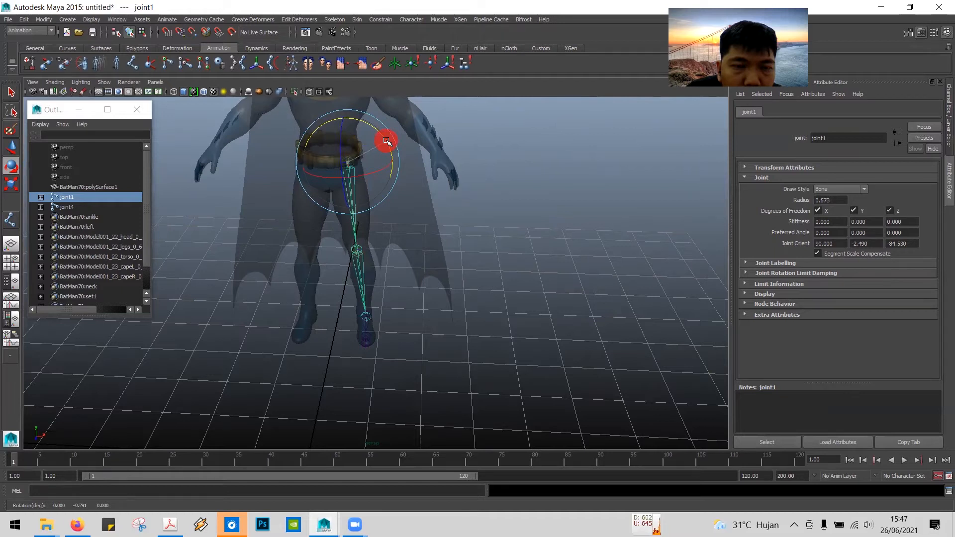
pyautogui.keyDown('alt'); pyautogui.moveTo(394, 249); pyautogui.dragTo(482, 269); pyautogui.keyUp('alt')
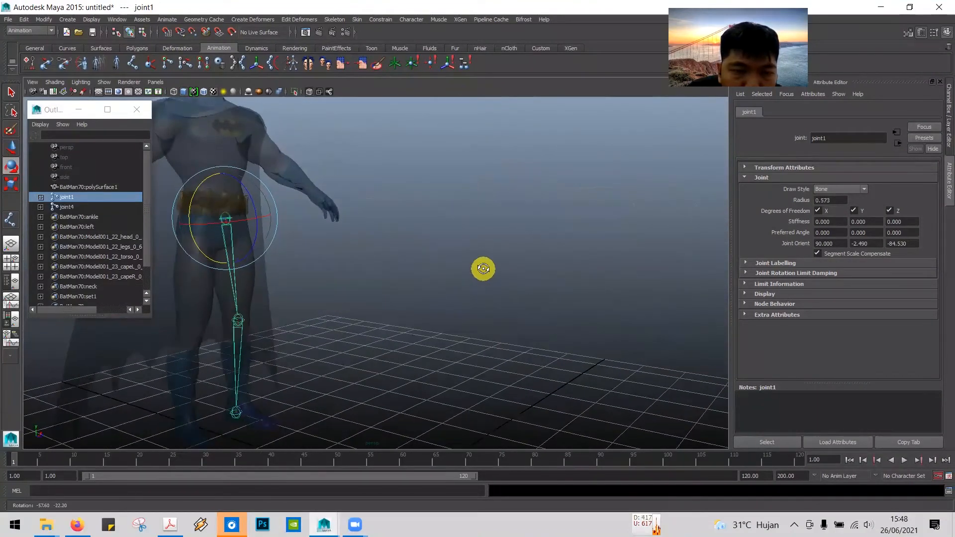
pyautogui.keyDown('alt'); pyautogui.moveTo(219, 353); pyautogui.dragTo(93, 353); pyautogui.keyUp('alt')
# - Read step 15 of the tutorial PDF on joining the foot joint chain to the leg chain's ankle by parenting
pyautogui.hotkey('alt', 'Tab')
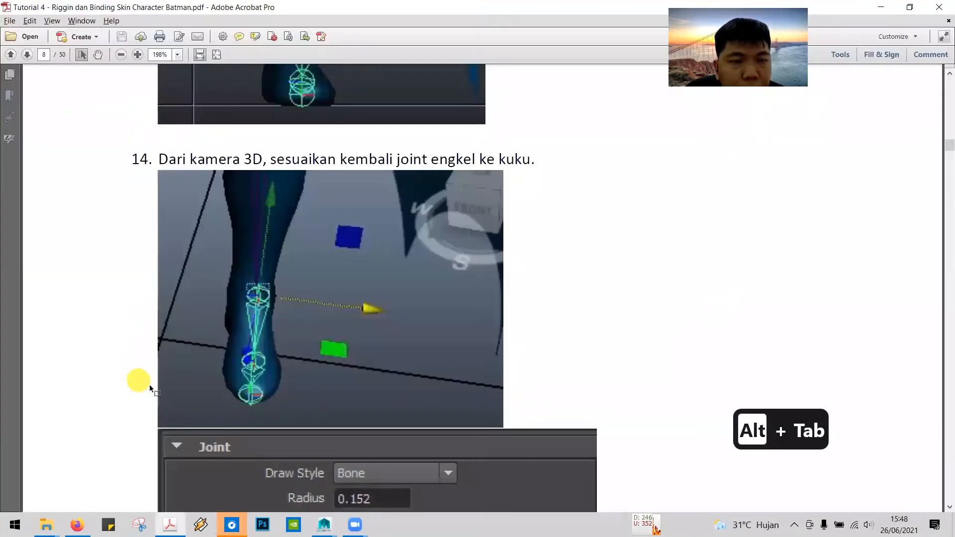
pyautogui.scroll(-1, 164, 393)
pyautogui.scroll(-4, 165, 392)
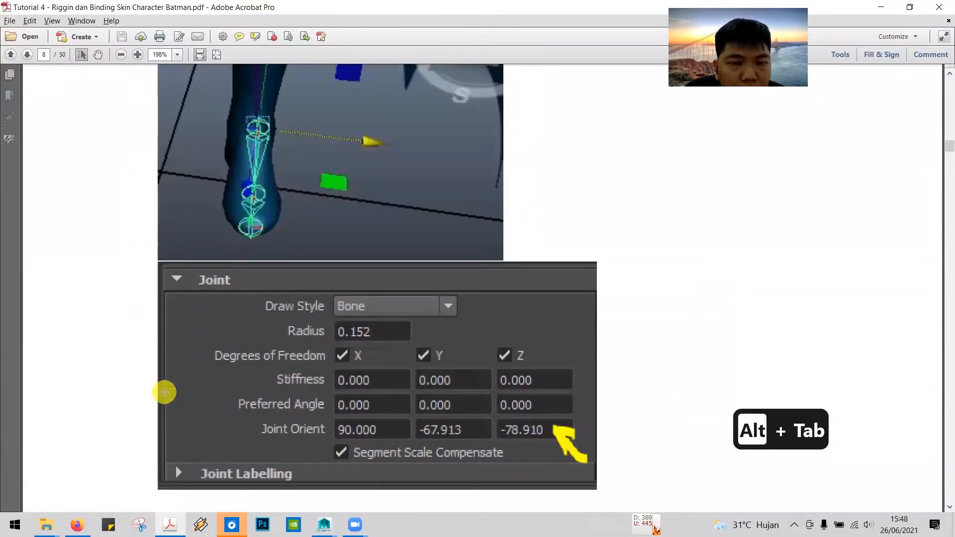
pyautogui.scroll(-10, 164, 392)
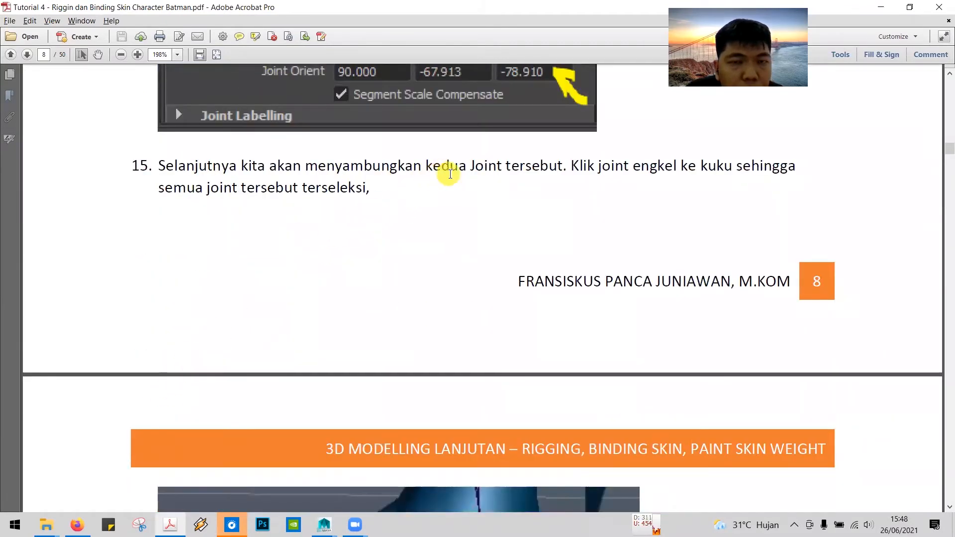
pyautogui.scroll(-7, 475, 189)
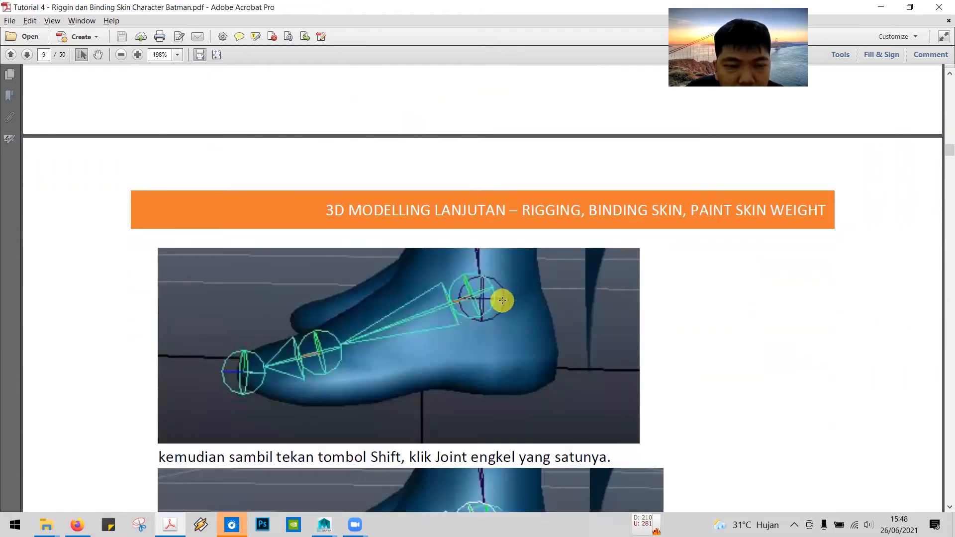
pyautogui.scroll(-5, 503, 300)
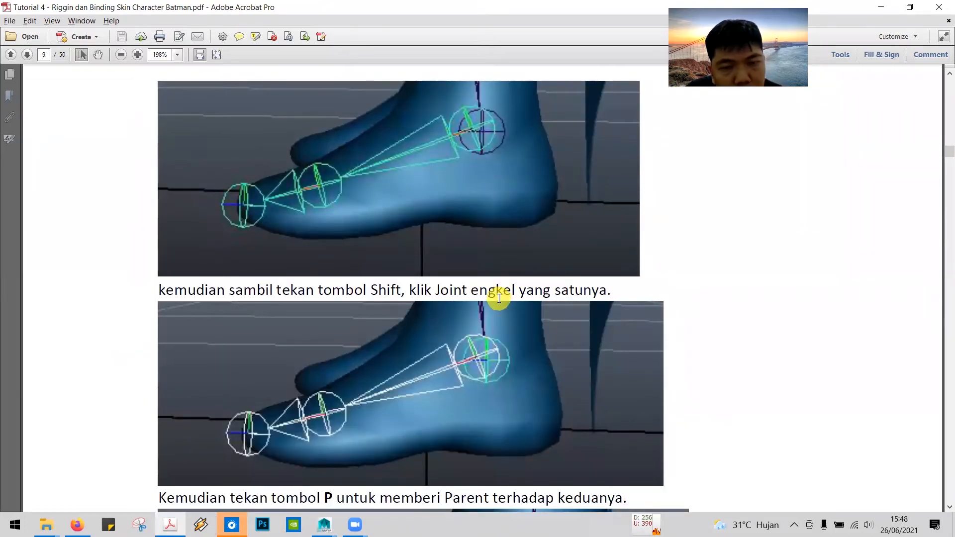
pyautogui.scroll(-6, 499, 298)
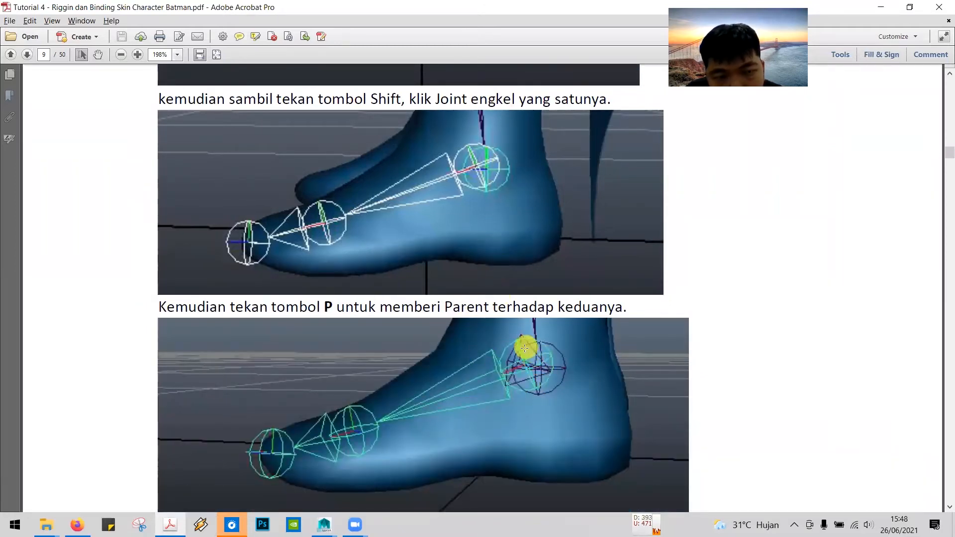
pyautogui.scroll(-2, 521, 363)
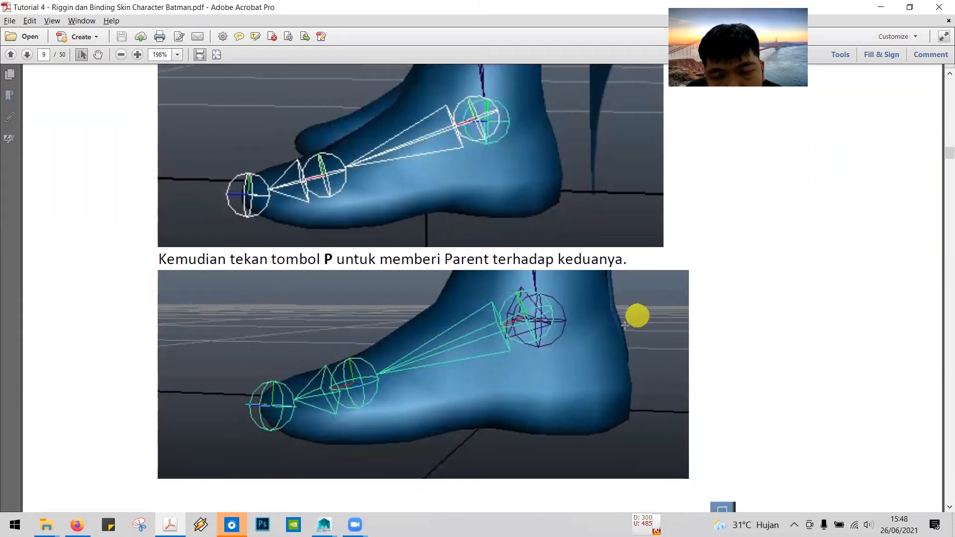
pyautogui.hotkey('alt', 'Tab')
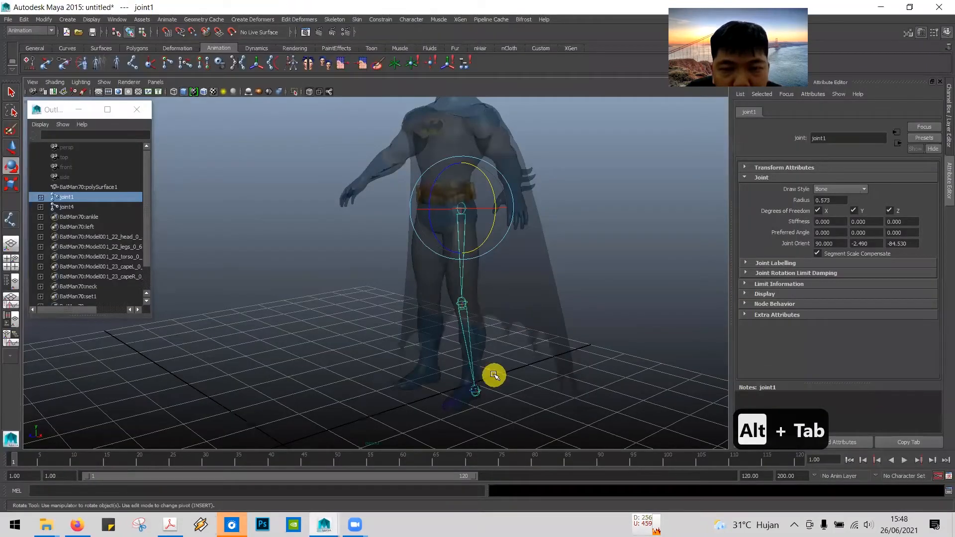
# - Examine the joints in the left foot up close and compare them with the parenting pictures in PDF step 15
pyautogui.scroll(5, 515, 348)
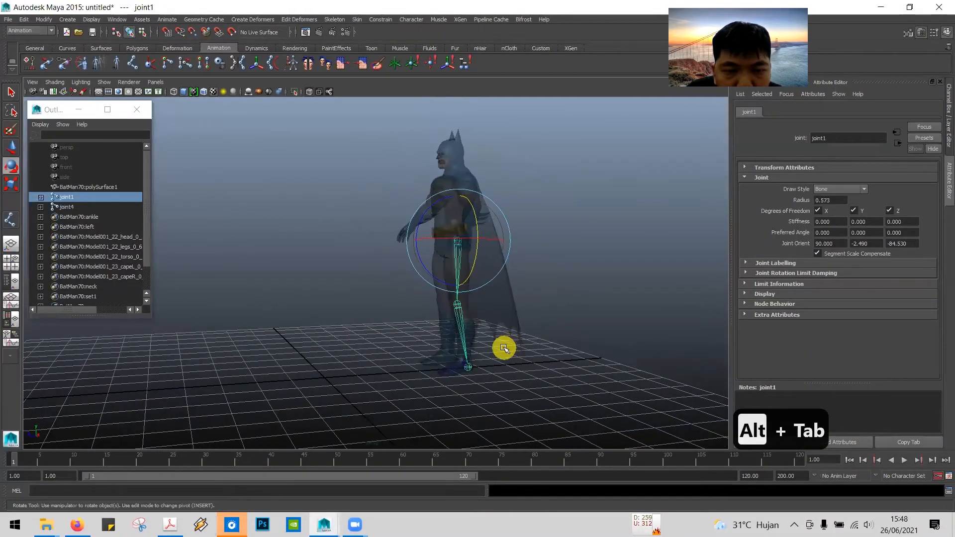
pyautogui.keyDown('alt'); pyautogui.moveTo(640, 329); pyautogui.dragTo(442, 149, button='middle'); pyautogui.keyUp('alt')
pyautogui.scroll(1, 407, 251)
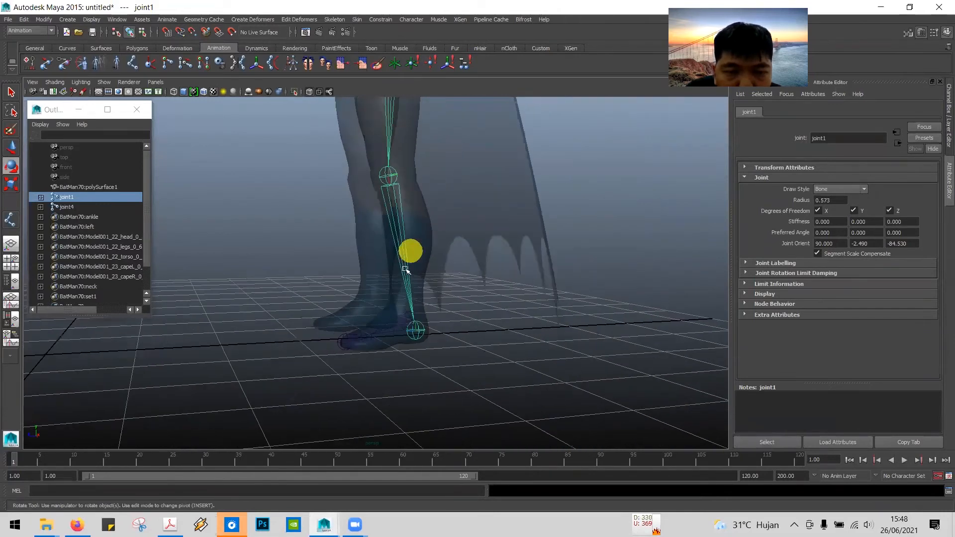
pyautogui.scroll(3, 407, 283)
pyautogui.scroll(3, 406, 283)
pyautogui.keyDown('alt'); pyautogui.moveTo(498, 285); pyautogui.dragTo(465, 226, button='middle'); pyautogui.keyUp('alt')
pyautogui.hotkey('alt', 'Tab')
pyautogui.hotkey('alt', 'Tab')
pyautogui.hotkey('alt', 'Tab')
pyautogui.scroll(2, 458, 252)
pyautogui.scroll(-5, 458, 251)
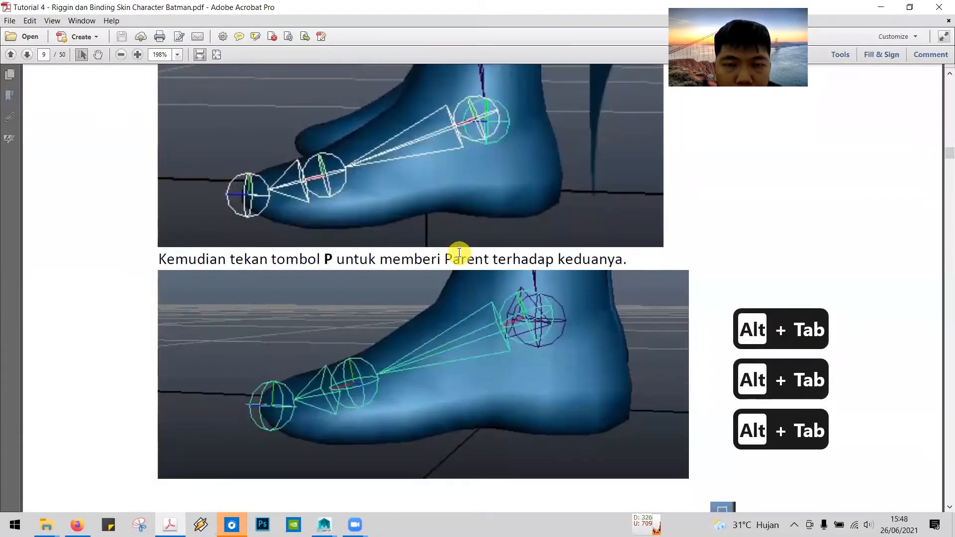
# - Try to parent the foot chain's ankle joint to the leg chain's ankle joint and compare with the PDF picture
pyautogui.hotkey('alt', 'Tab')
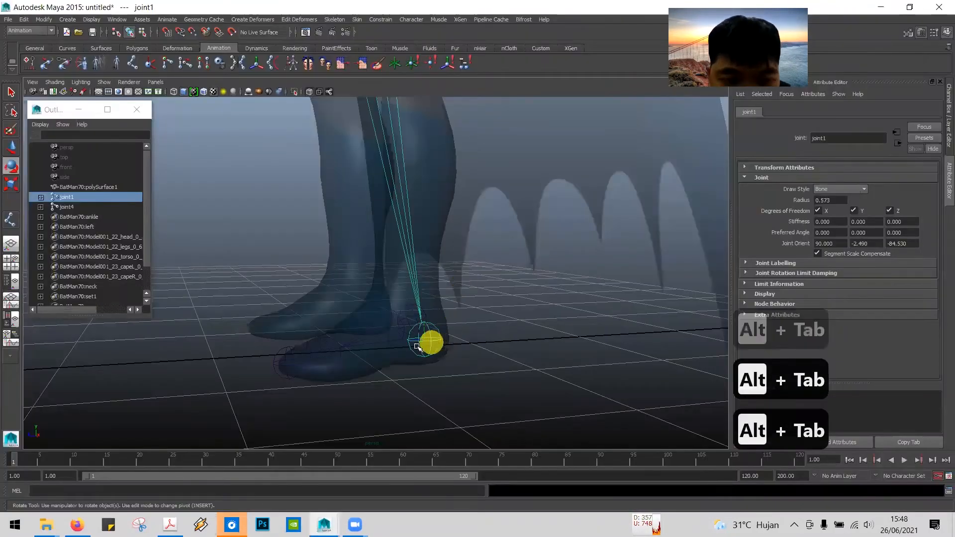
pyautogui.moveTo(410, 351); pyautogui.dragTo(434, 342)
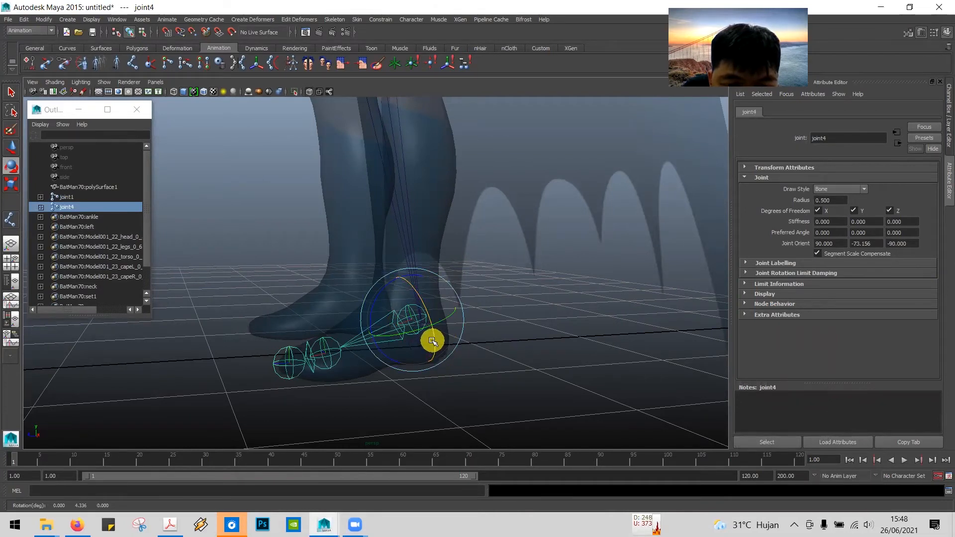
pyautogui.scroll(3, 477, 308)
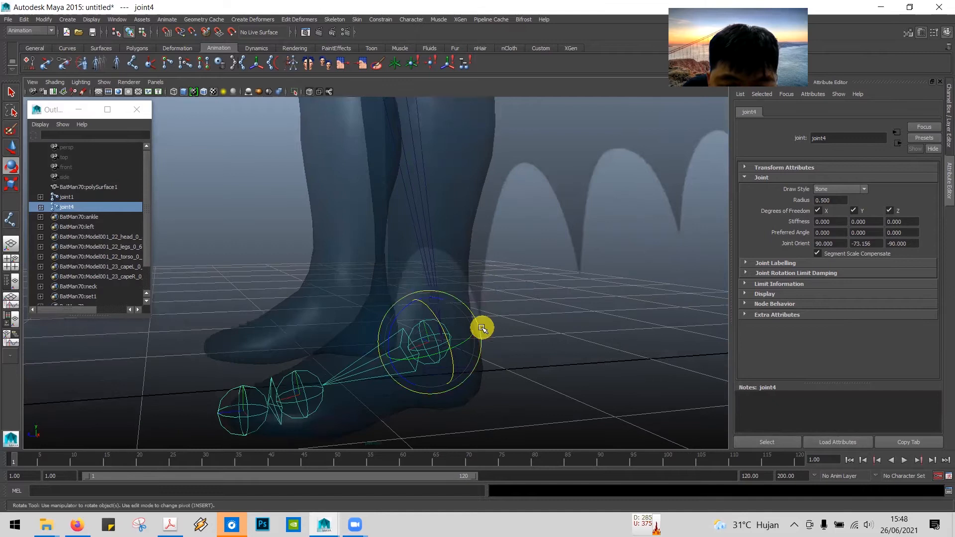
pyautogui.moveTo(521, 329)
pyautogui.keyDown('alt'); pyautogui.mouseDown()
pyautogui.moveTo(506, 316)
pyautogui.moveTo(522, 342)
pyautogui.mouseUp(); pyautogui.keyUp('alt')
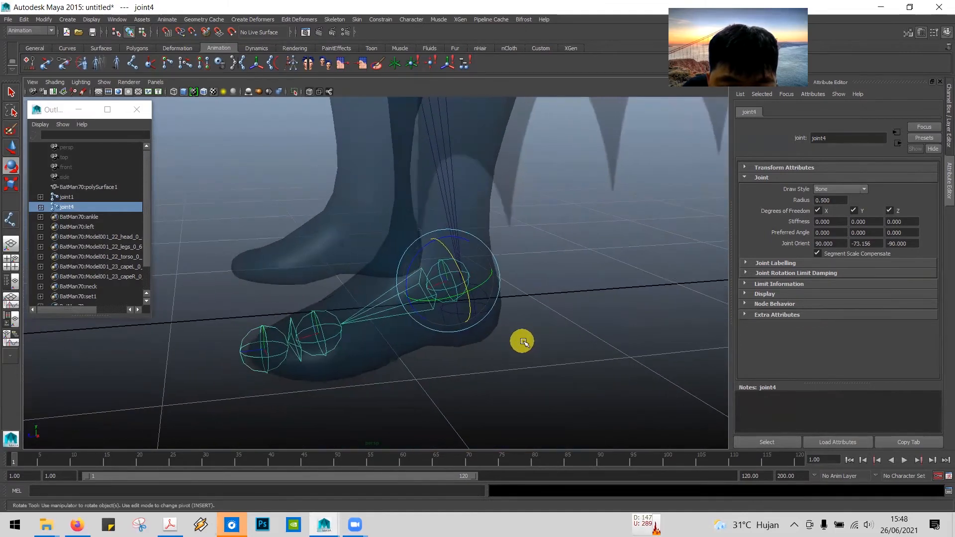
pyautogui.keyDown('alt'); pyautogui.moveTo(613, 355); pyautogui.dragTo(486, 262); pyautogui.keyUp('alt')
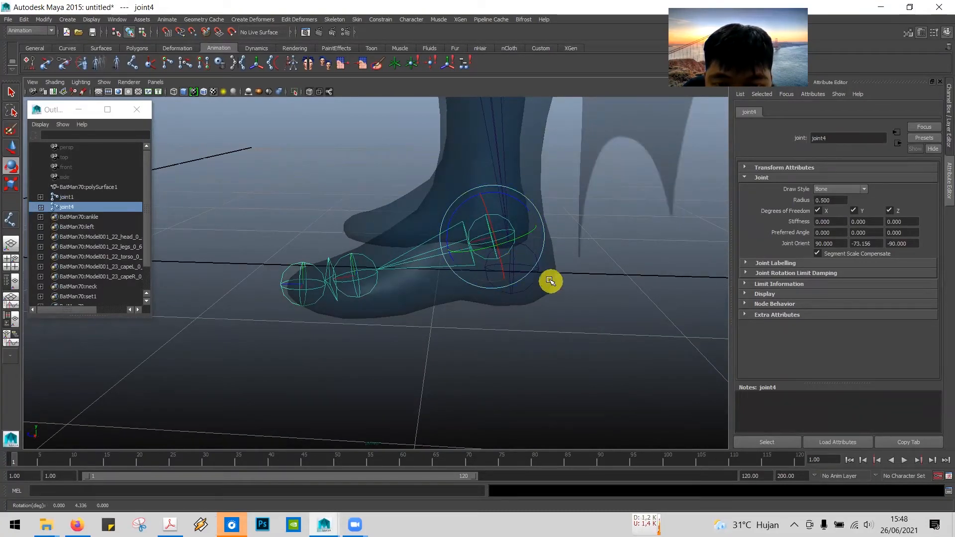
pyautogui.click(537, 277)
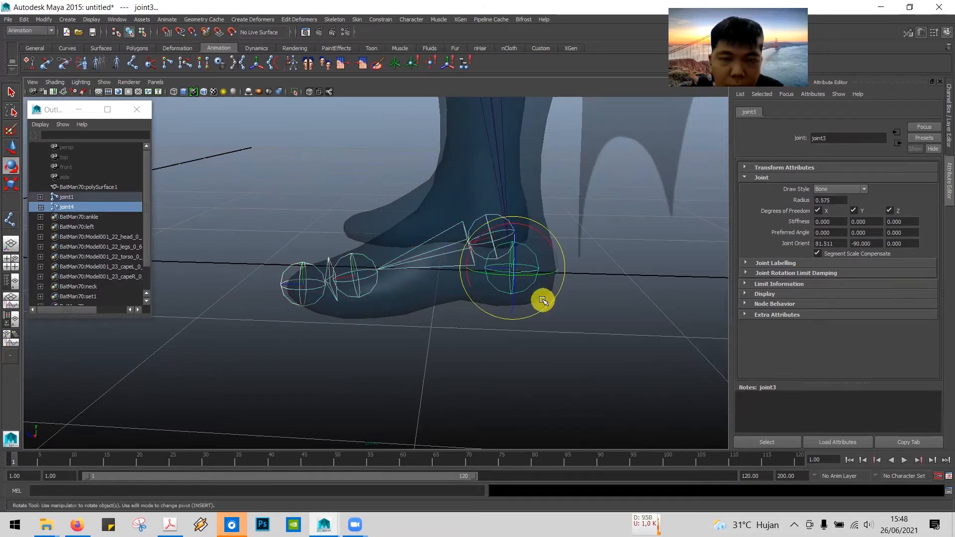
pyautogui.press('p')
pyautogui.keyDown('alt'); pyautogui.moveTo(517, 307); pyautogui.dragTo(518, 312); pyautogui.keyUp('alt')
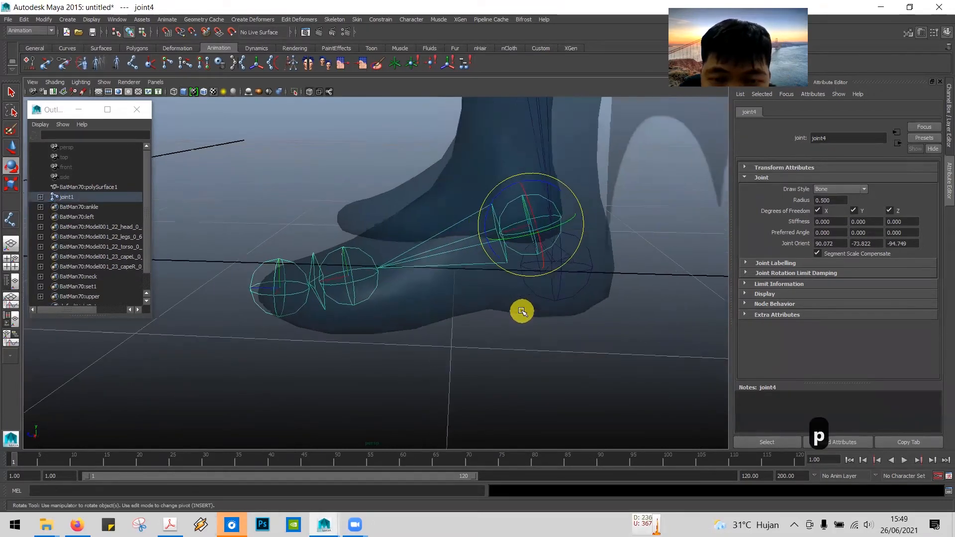
pyautogui.click(641, 328)
pyautogui.keyDown('alt'); pyautogui.moveTo(633, 314); pyautogui.dragTo(634, 314); pyautogui.keyUp('alt')
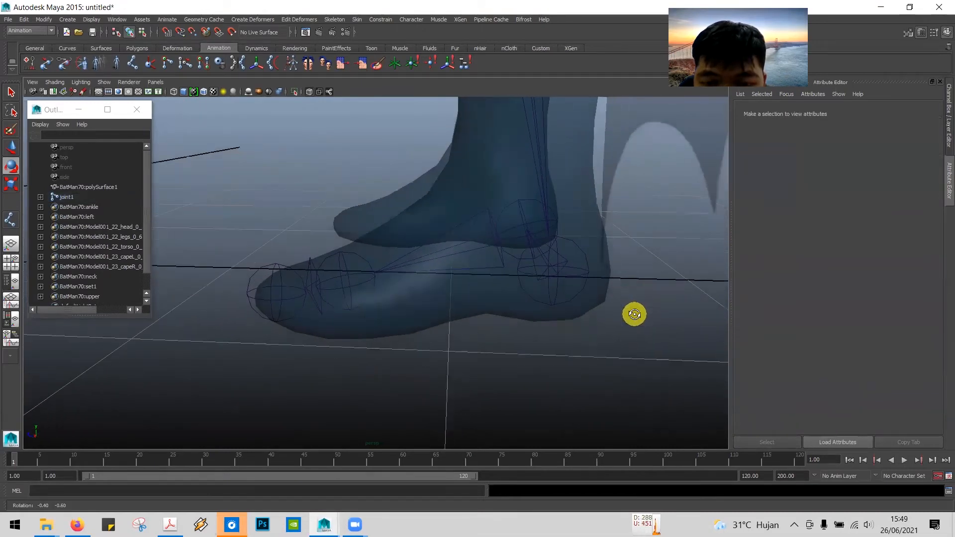
pyautogui.hotkey('alt', 'Tab')
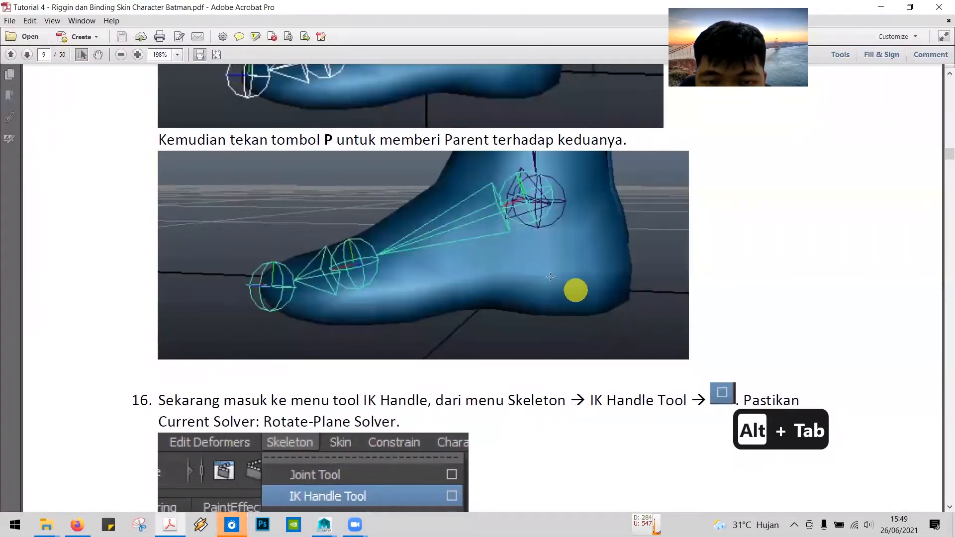
pyautogui.hotkey('alt', 'Tab')
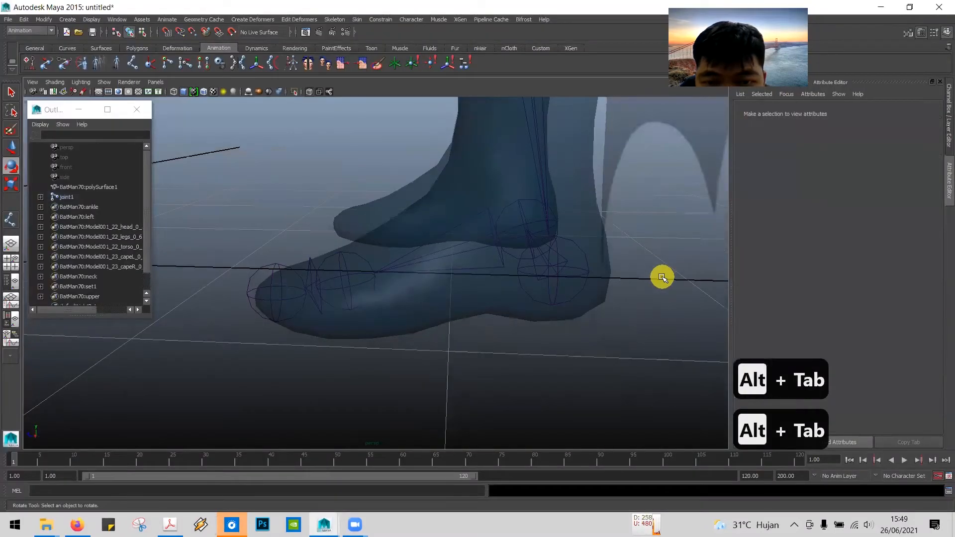
# - Undo the parenting of the foot chain and the selection of the leg's ankle joint
pyautogui.hotkey('ctrl', 'z')
pyautogui.hotkey('ctrl', 'z')
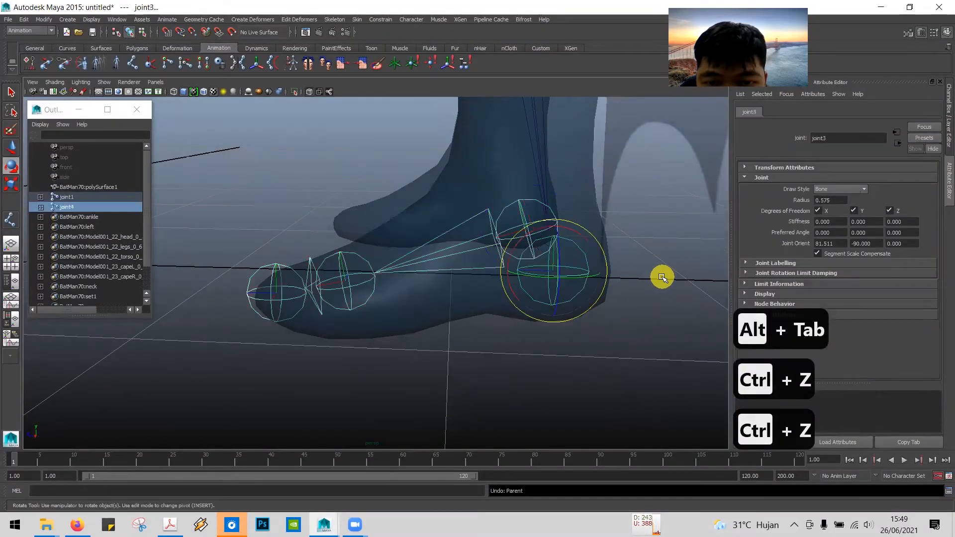
pyautogui.hotkey('ctrl', 'z')
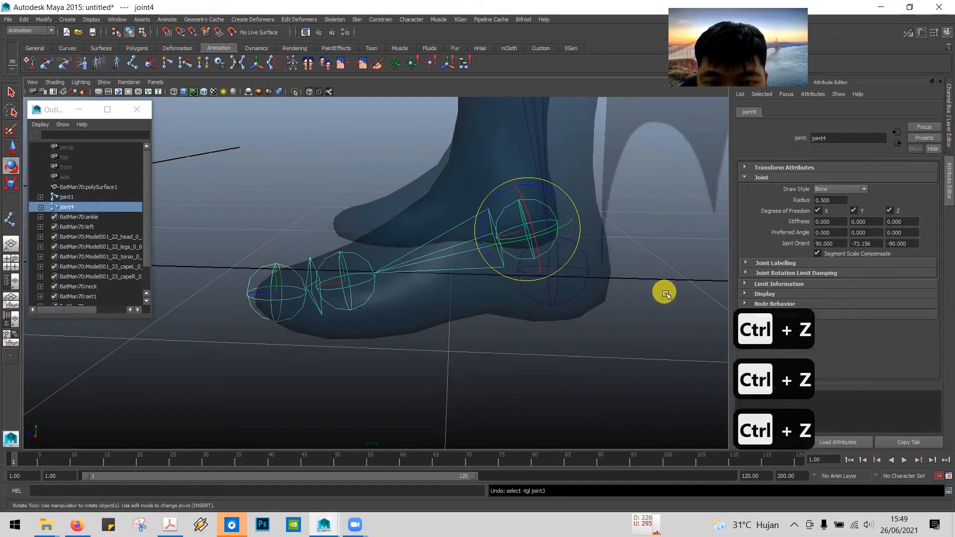
# - Parent the leg chain's ankle joint to the foot chain's ankle joint, then clear the selection and check against the PDF
pyautogui.click(665, 294)
pyautogui.click(587, 255)
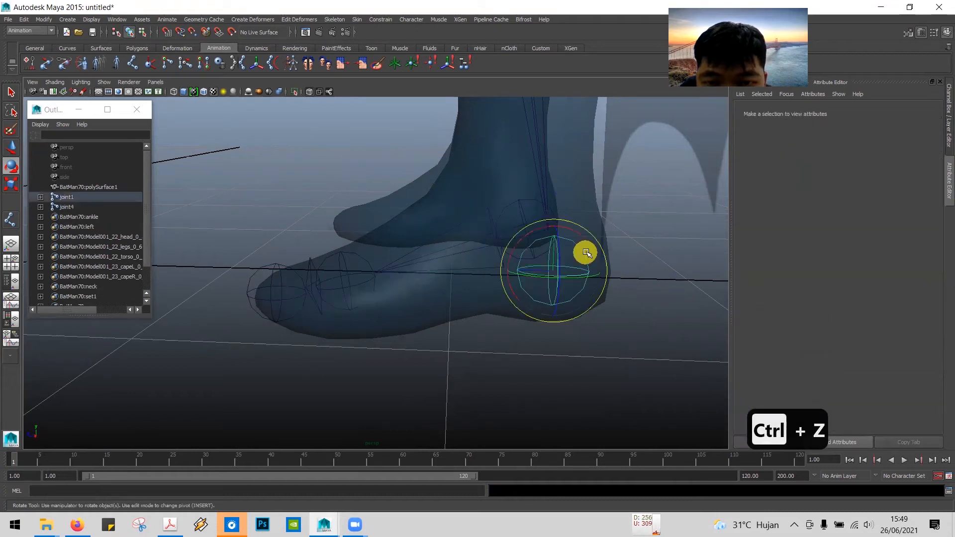
pyautogui.keyDown('shift'); pyautogui.click(523, 210); pyautogui.keyUp('shift')
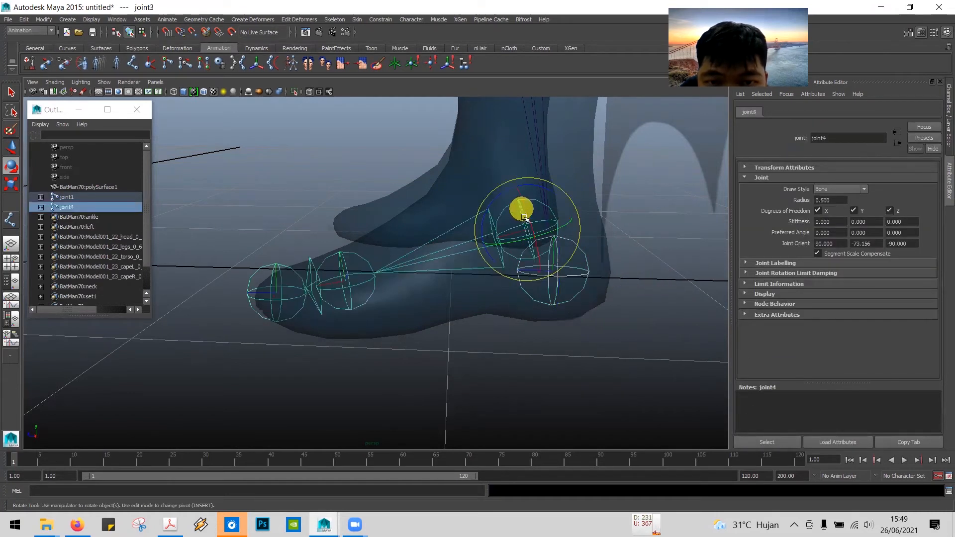
pyautogui.press('p')
pyautogui.click(725, 309)
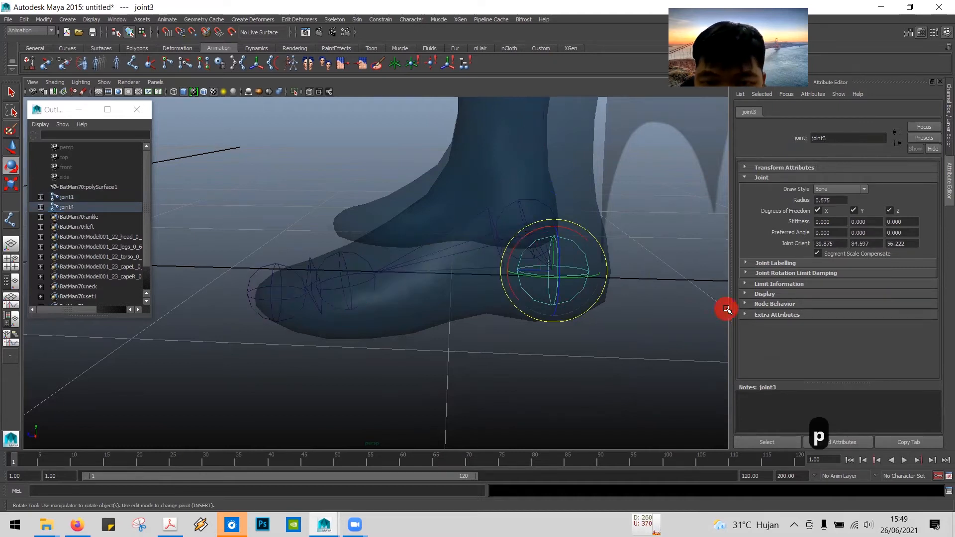
pyautogui.hotkey('alt', 'Tab')
pyautogui.hotkey('alt', 'Tab')
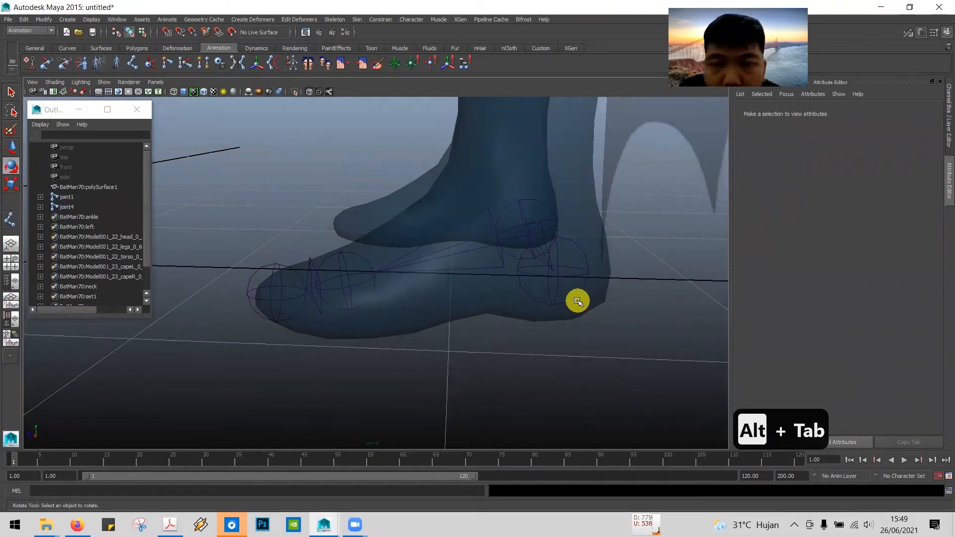
pyautogui.scroll(-10, 578, 302)
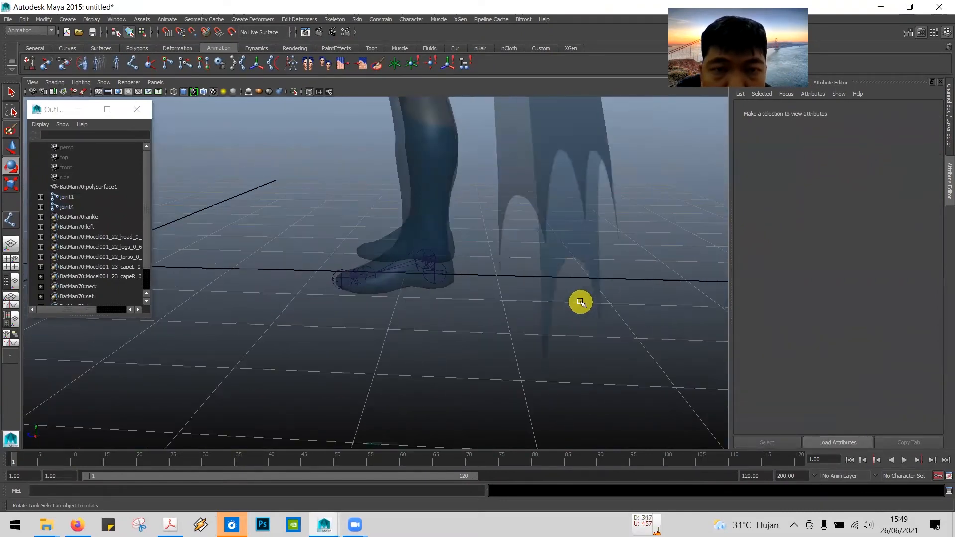
# - Move the leg chain's ankle joint straight up so it sits at ankle height, level with the foot chain's ankle joint
pyautogui.scroll(-4, 580, 302)
pyautogui.moveTo(480, 307)
pyautogui.keyDown('alt'); pyautogui.mouseDown()
pyautogui.moveTo(535, 330)
pyautogui.moveTo(465, 306)
pyautogui.mouseUp(); pyautogui.keyUp('alt')
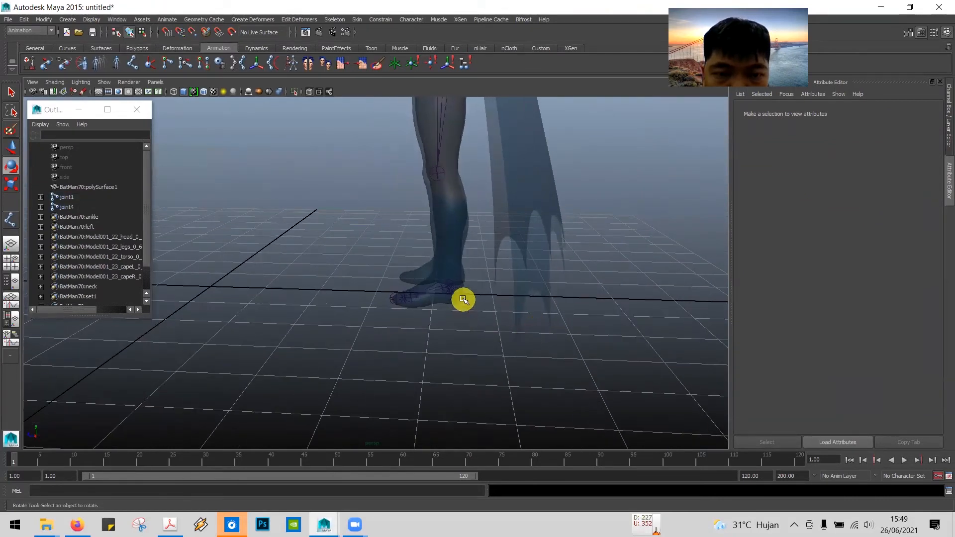
pyautogui.click(462, 299)
pyautogui.scroll(3, 464, 311)
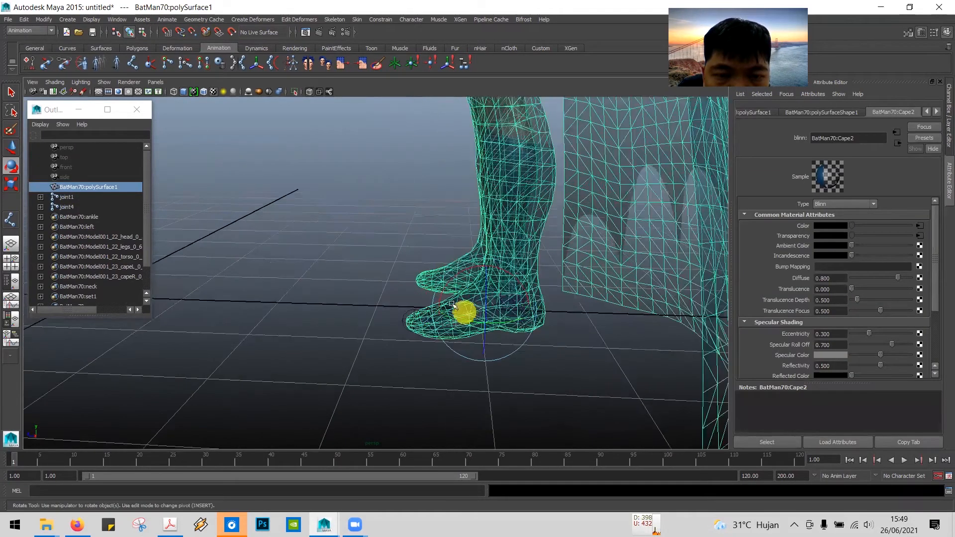
pyautogui.click(10, 94)
pyautogui.click(413, 286)
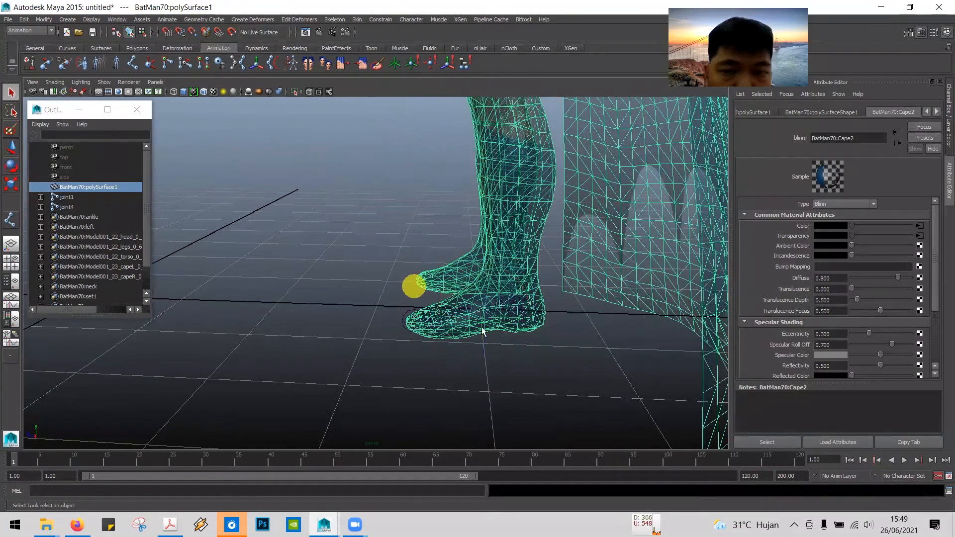
pyautogui.click(553, 356)
pyautogui.click(535, 315)
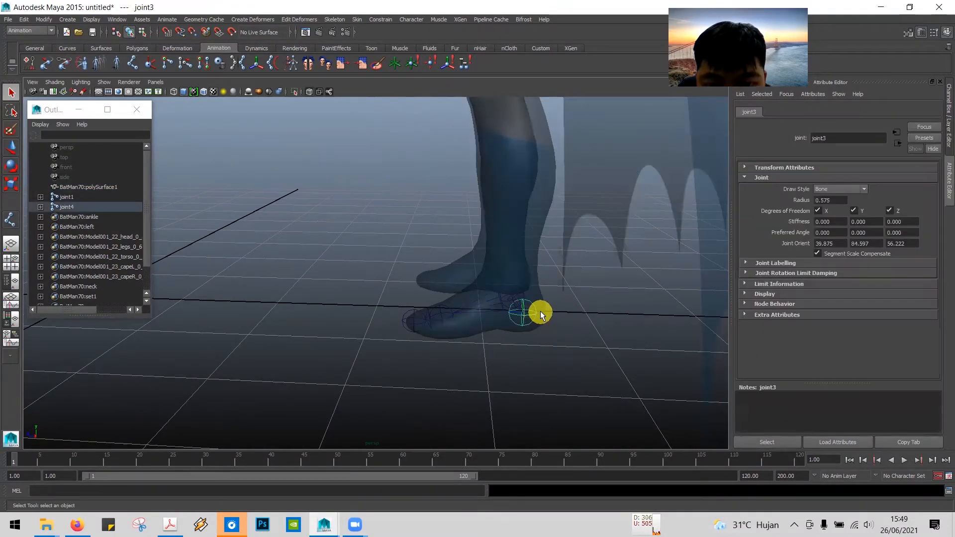
pyautogui.click(11, 147)
pyautogui.click(526, 269)
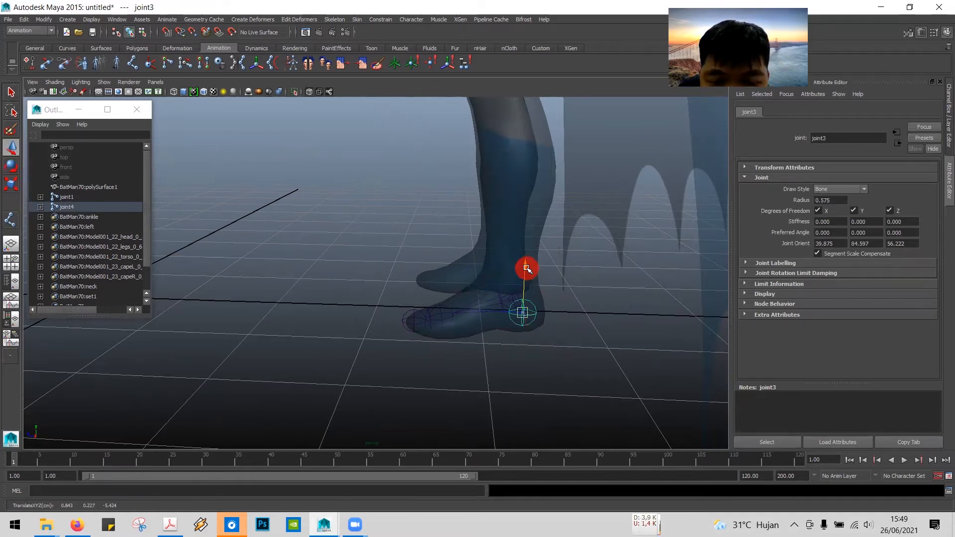
pyautogui.moveTo(522, 237)
pyautogui.mouseDown()
pyautogui.moveTo(509, 170)
pyautogui.moveTo(508, 241)
pyautogui.mouseUp()
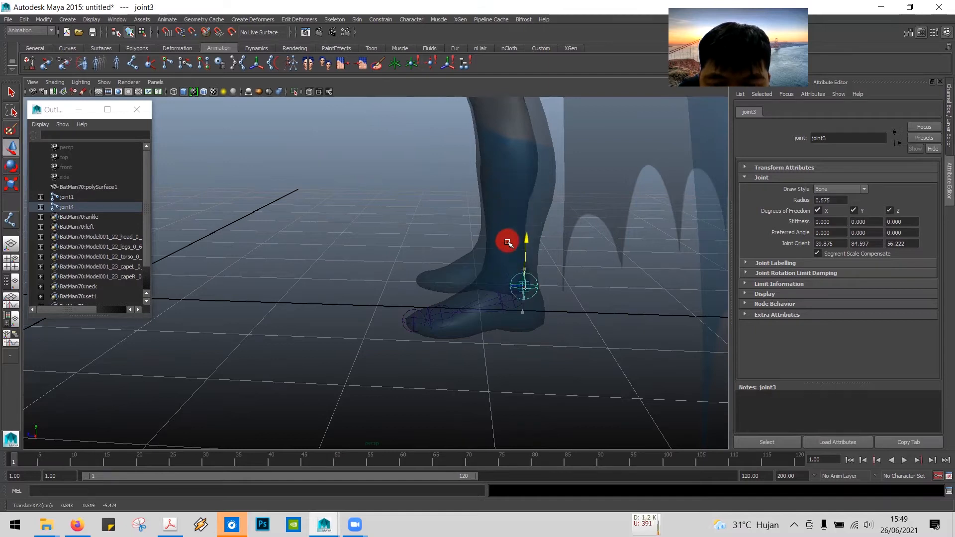
pyautogui.keyDown('alt'); pyautogui.moveTo(533, 271); pyautogui.dragTo(455, 282); pyautogui.keyUp('alt')
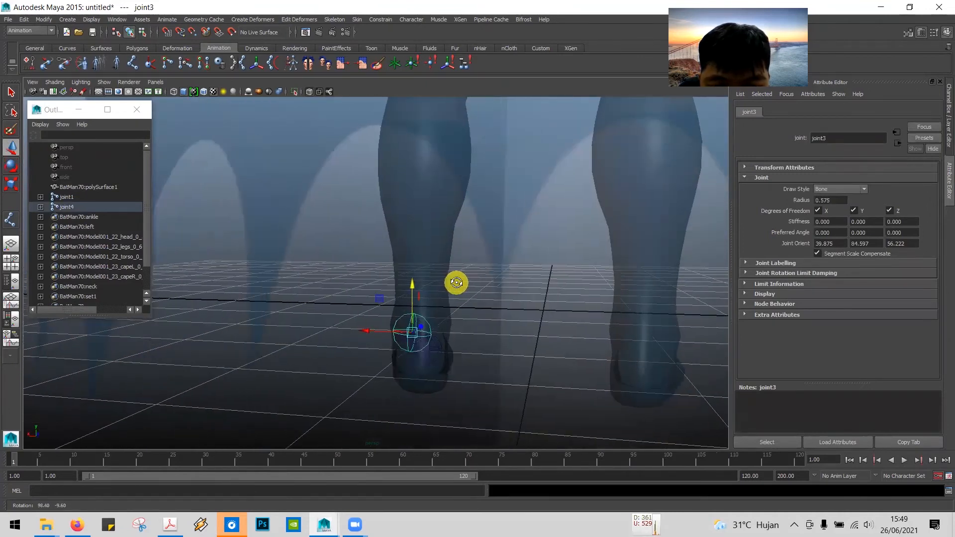
pyautogui.moveTo(378, 331)
pyautogui.keyDown('alt'); pyautogui.mouseDown()
pyautogui.moveTo(293, 331)
pyautogui.moveTo(398, 348)
pyautogui.moveTo(462, 341)
pyautogui.moveTo(509, 322)
pyautogui.moveTo(518, 329)
pyautogui.moveTo(521, 314)
pyautogui.moveTo(392, 332)
pyautogui.mouseUp(); pyautogui.keyUp('alt')
# - Select the foot chain's ankle joint, compare the chain with the picture in the PDF, and read step 16 on the IK Handle Tool
pyautogui.click(559, 315)
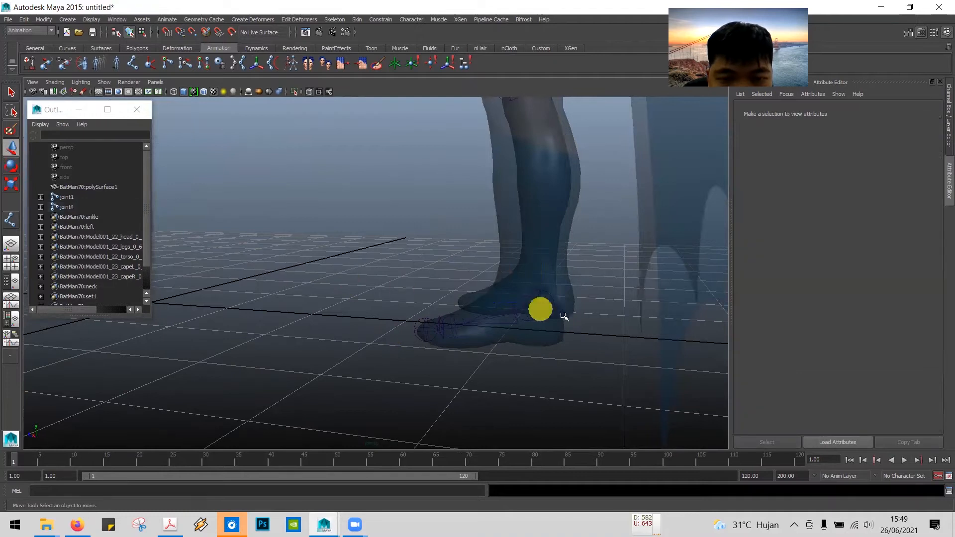
pyautogui.click(535, 313)
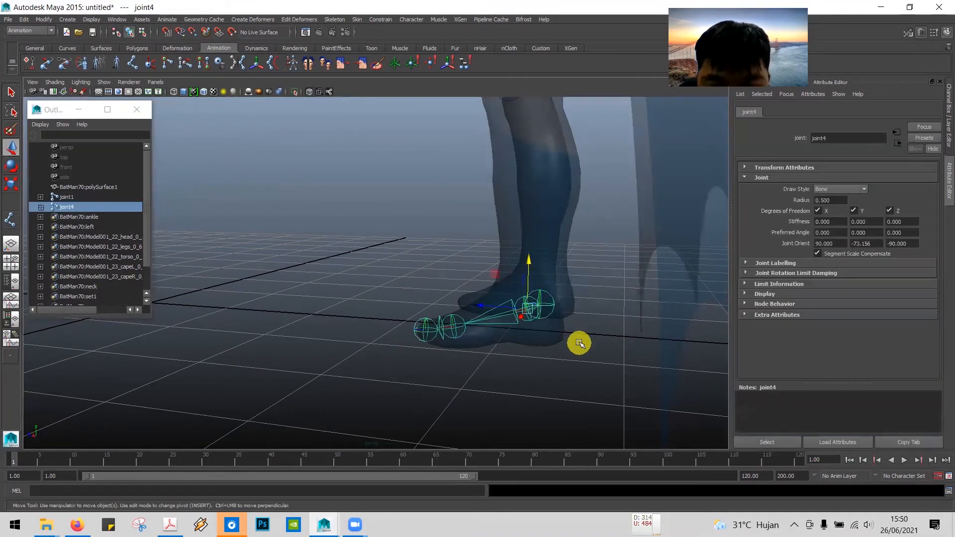
pyautogui.hotkey('alt', 'Tab')
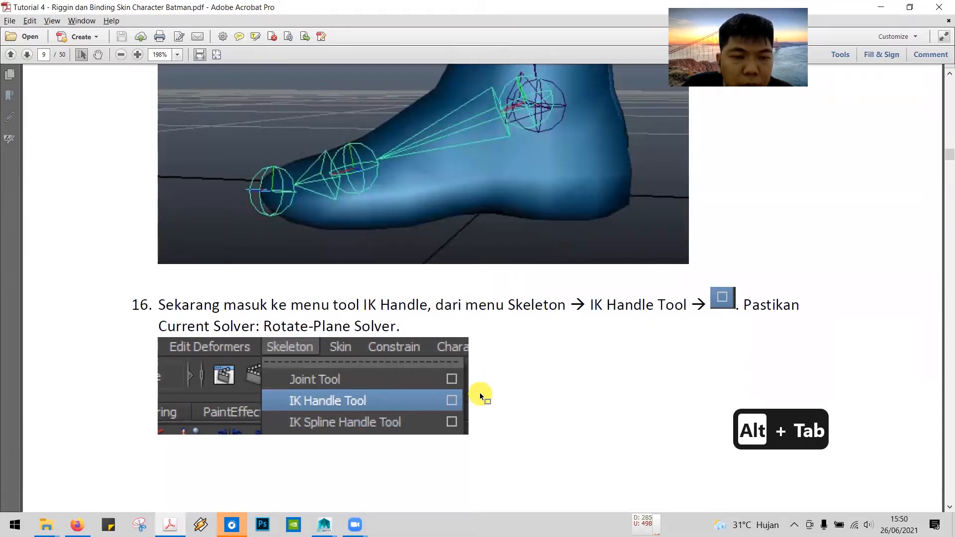
pyautogui.scroll(-2, 398, 321)
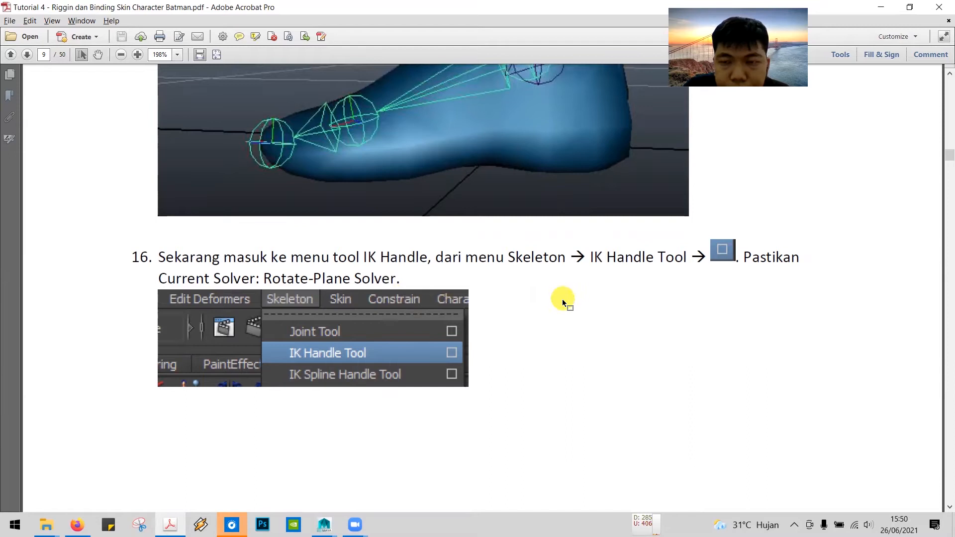
pyautogui.scroll(-1, 562, 299)
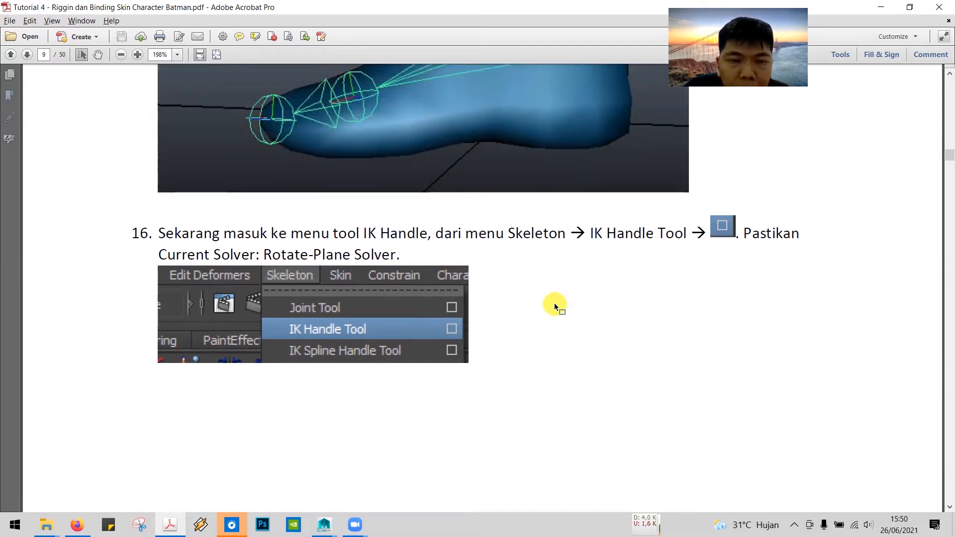
pyautogui.scroll(-1, 554, 303)
pyautogui.scroll(-1, 553, 303)
pyautogui.hotkey('alt', 'Tab')
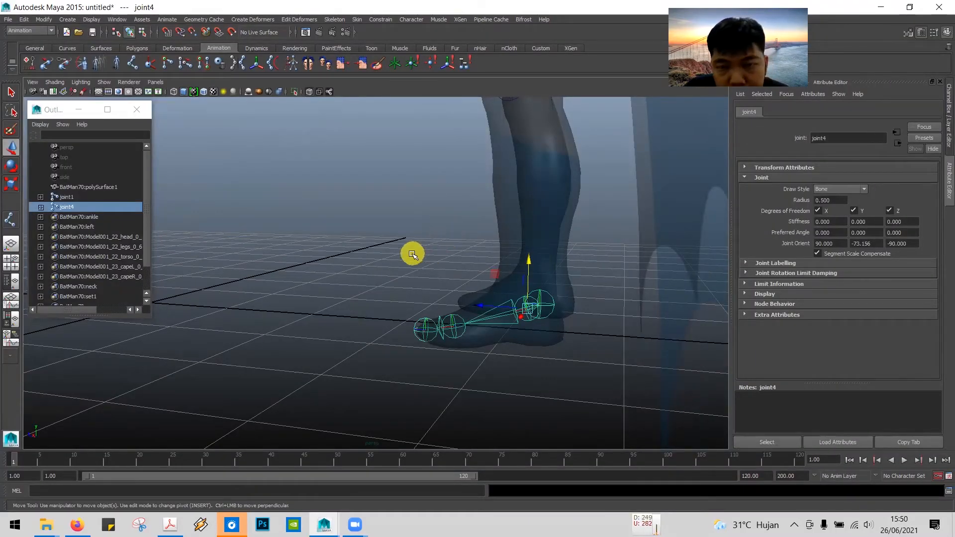
# - Clear the selection and open the IK Handle Tool settings with the current solver set to Rotate-Plane Solver, as in PDF step 16
pyautogui.click(10, 92)
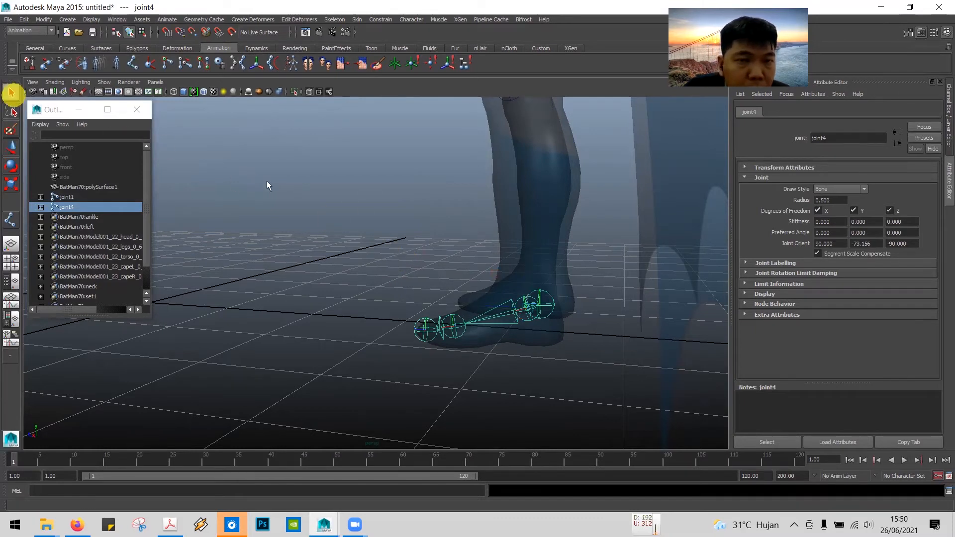
pyautogui.click(400, 206)
pyautogui.click(291, 45)
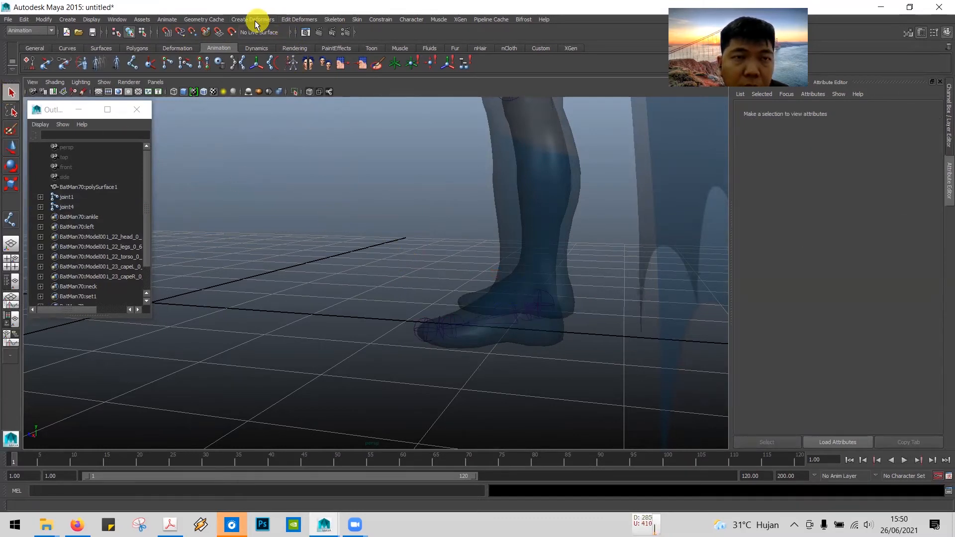
pyautogui.click(334, 20)
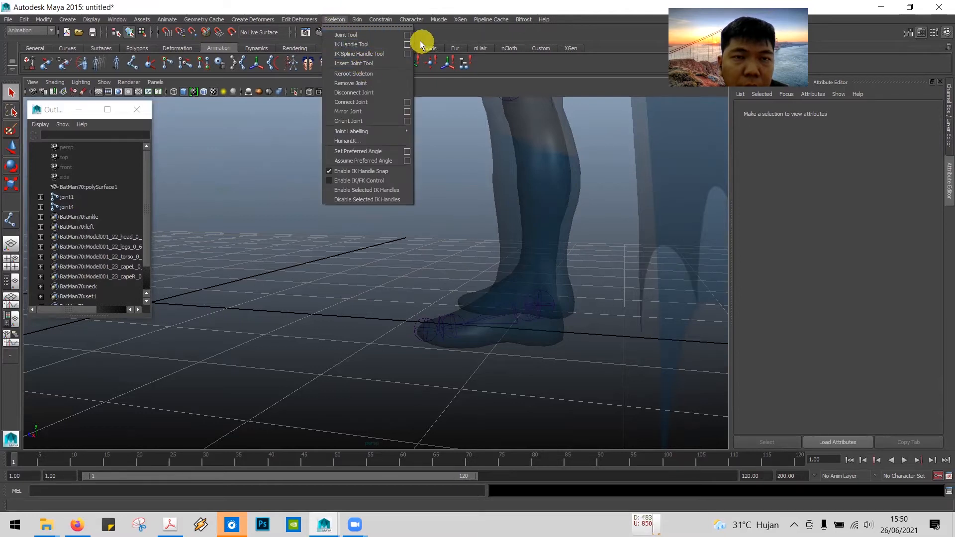
pyautogui.click(406, 45)
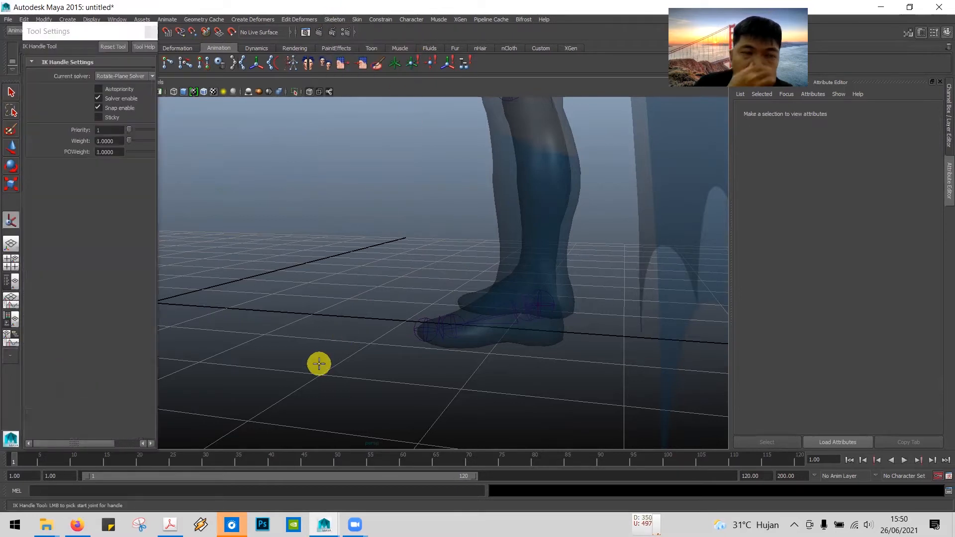
pyautogui.hotkey('alt', 'Tab')
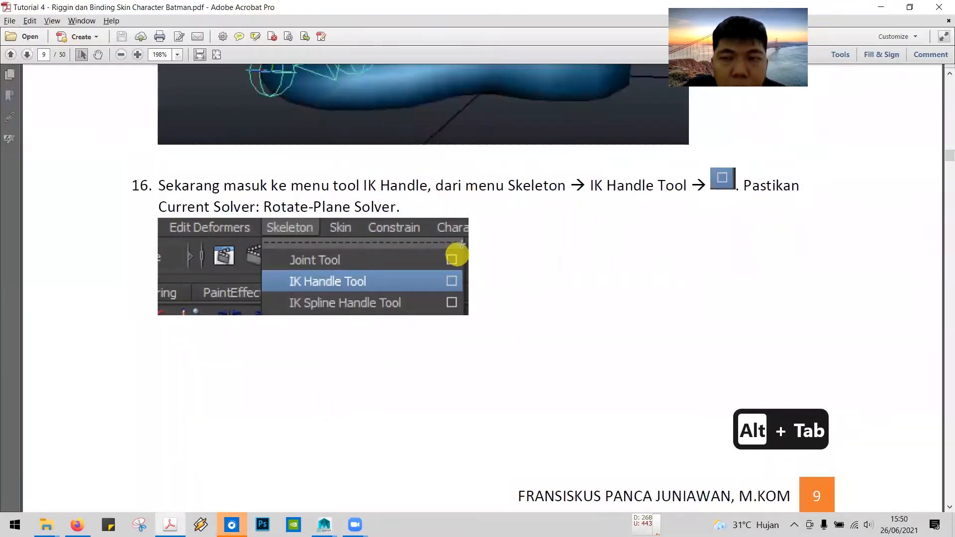
pyautogui.hotkey('alt', 'Tab')
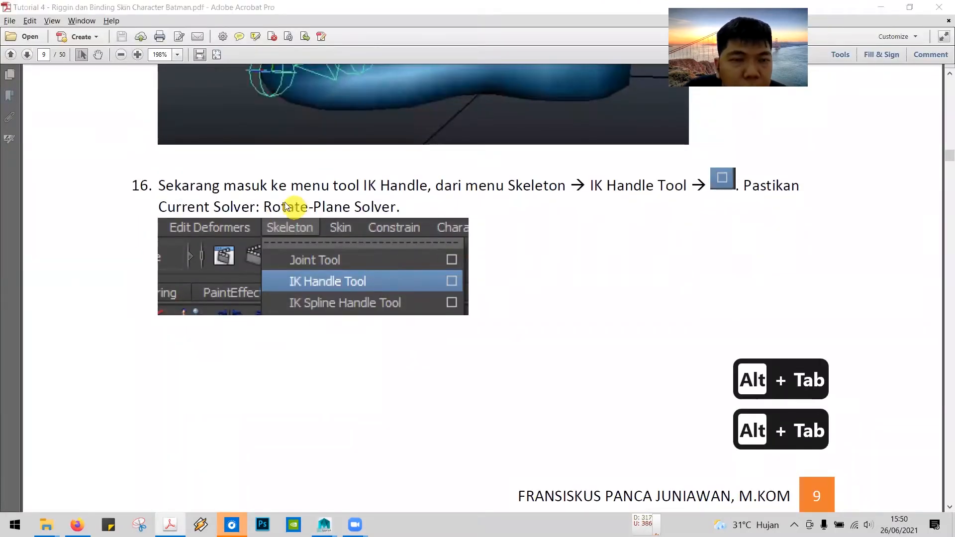
pyautogui.click(124, 77)
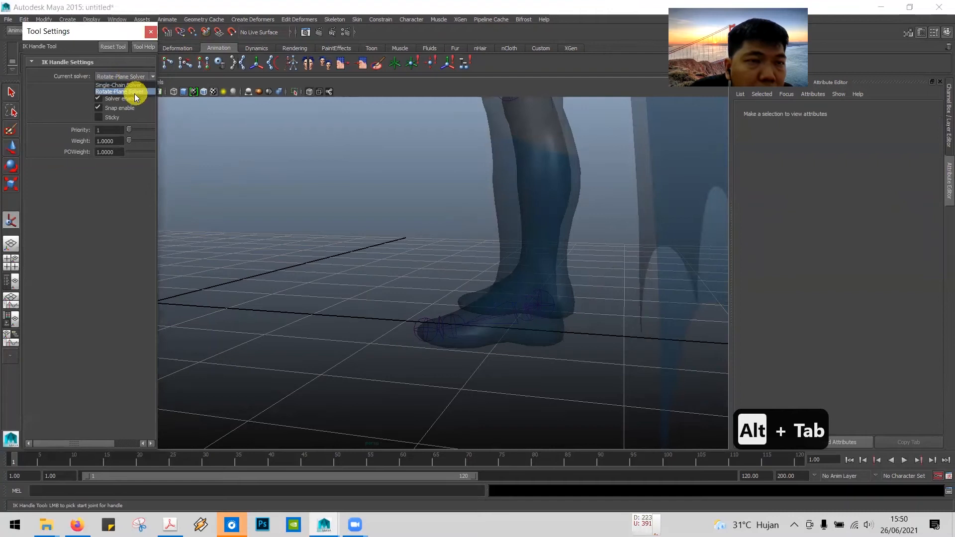
pyautogui.click(138, 91)
# - Switch to the PDF in Adobe Acrobat and read step 17 about placing the IK handle from hip to ankle
pyautogui.hotkey('alt', 'Tab')
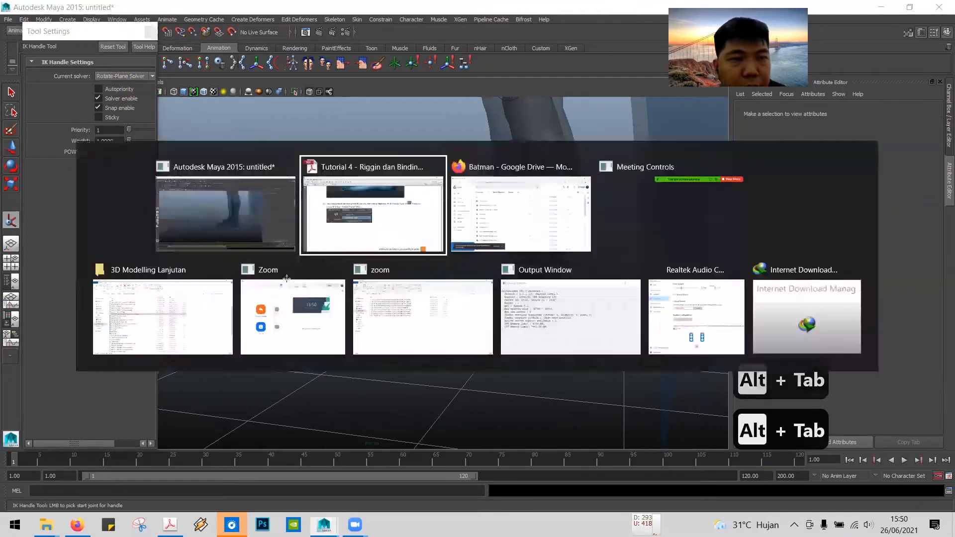
pyautogui.scroll(-8, 331, 344)
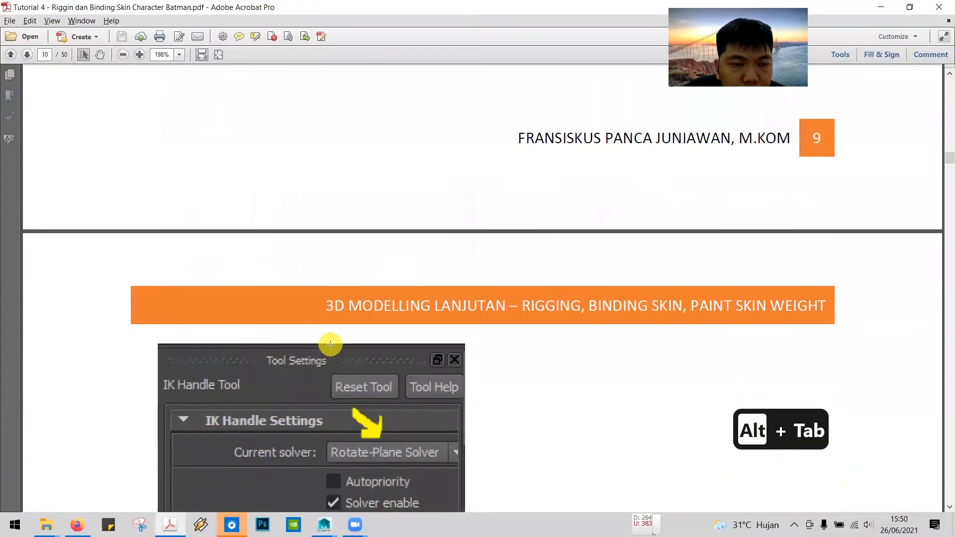
pyautogui.scroll(-8, 330, 344)
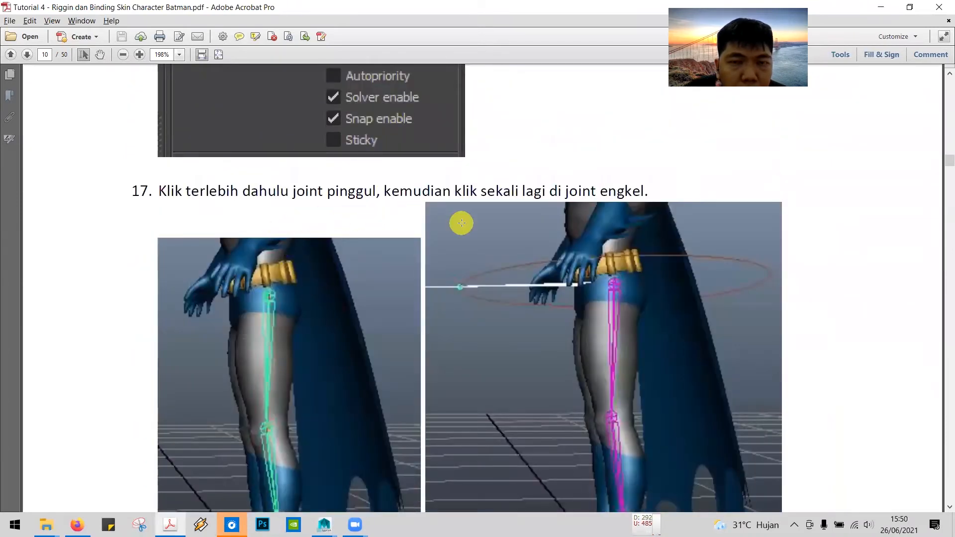
pyautogui.scroll(-3, 462, 223)
pyautogui.hotkey('alt', 'Tab')
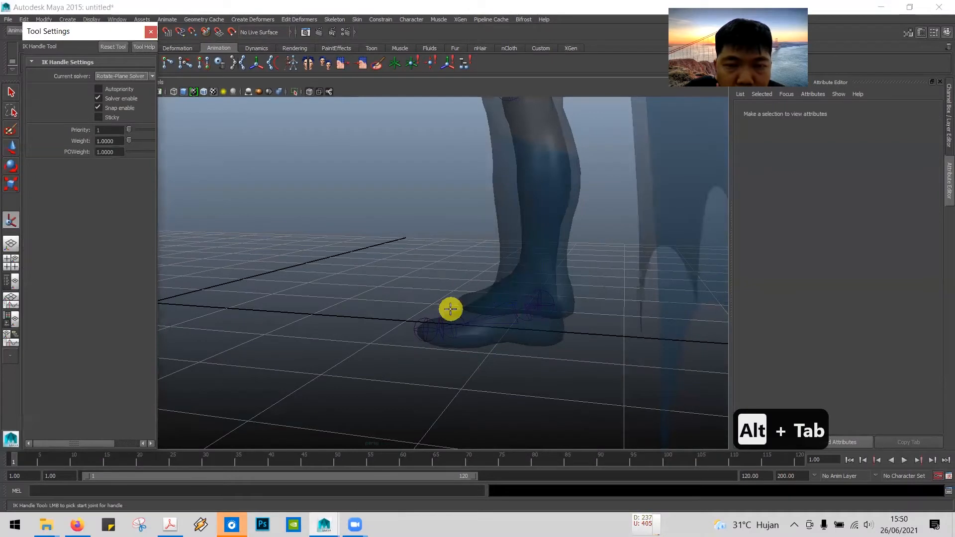
# - Try to create an IK handle from the left leg's hip joint to its ankle joint
pyautogui.keyDown('alt'); pyautogui.moveTo(299, 253); pyautogui.dragTo(338, 251); pyautogui.keyUp('alt')
pyautogui.scroll(-6, 337, 251)
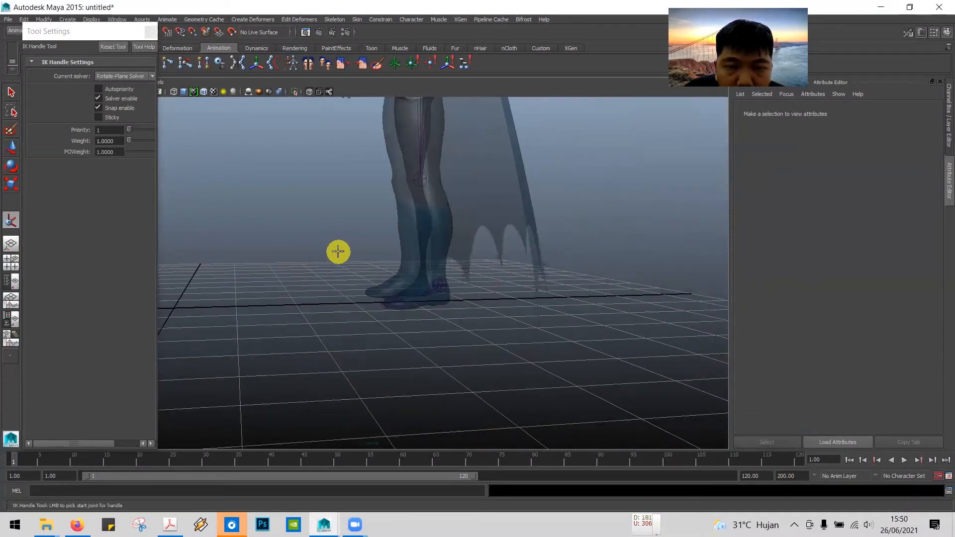
pyautogui.keyDown('alt'); pyautogui.moveTo(337, 252); pyautogui.dragTo(320, 326, button='middle'); pyautogui.keyUp('alt')
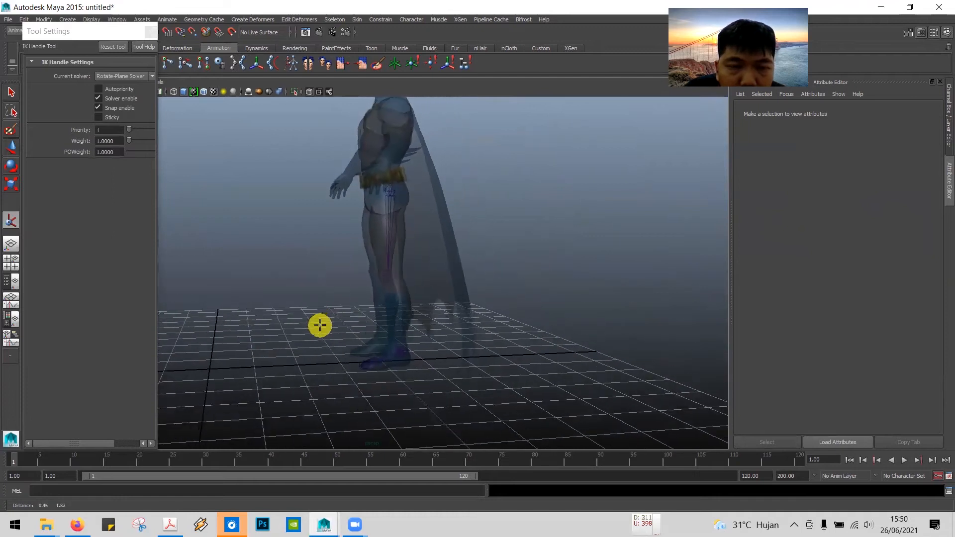
pyautogui.click(394, 199)
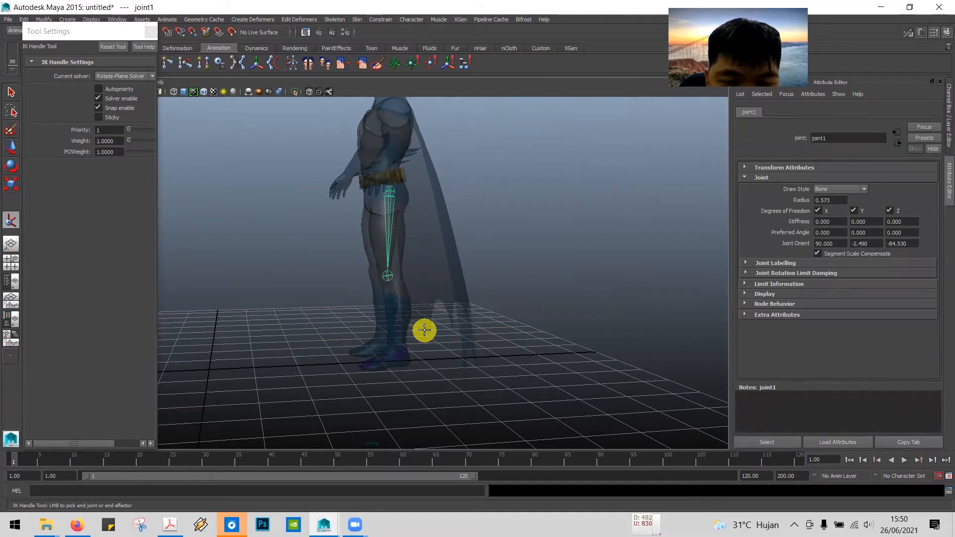
pyautogui.scroll(-2, 403, 354)
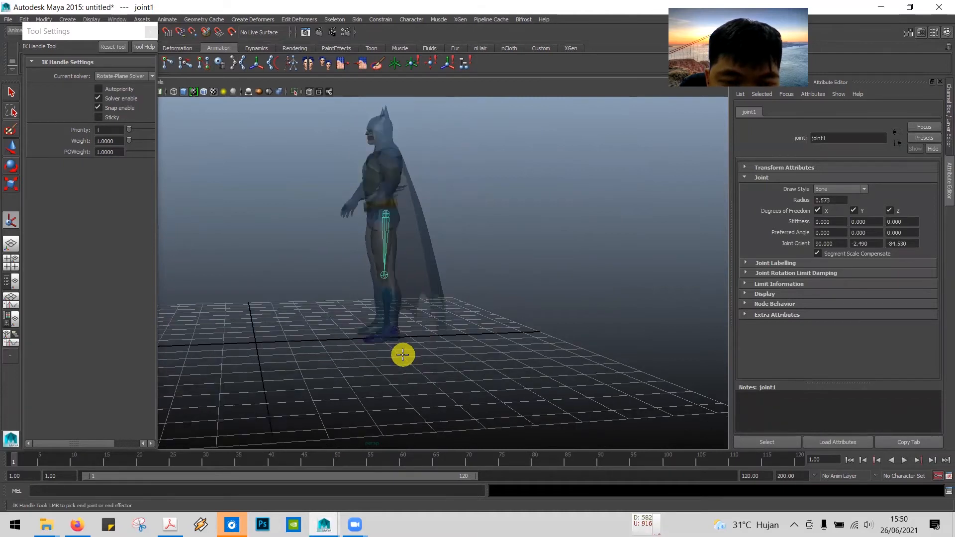
pyautogui.scroll(8, 403, 354)
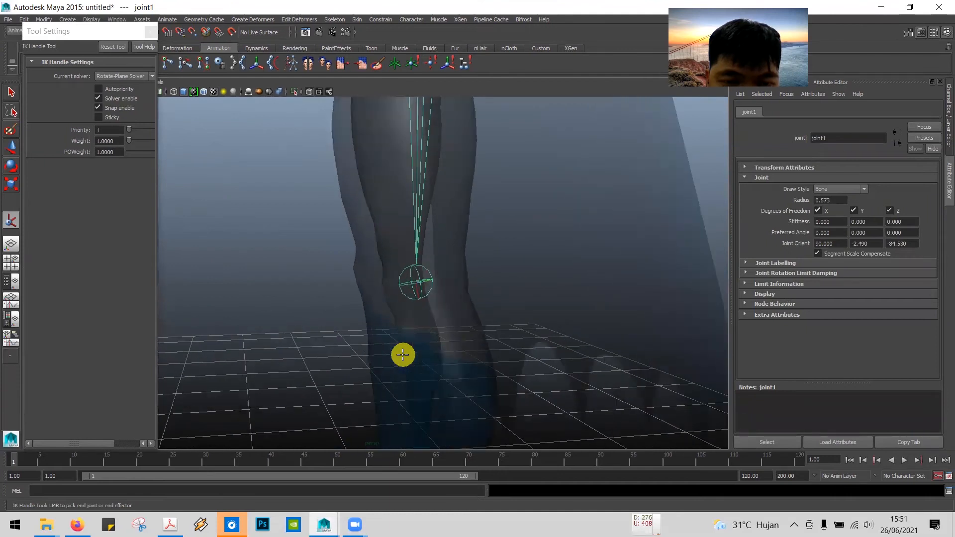
pyautogui.scroll(1, 403, 354)
pyautogui.scroll(-2, 420, 282)
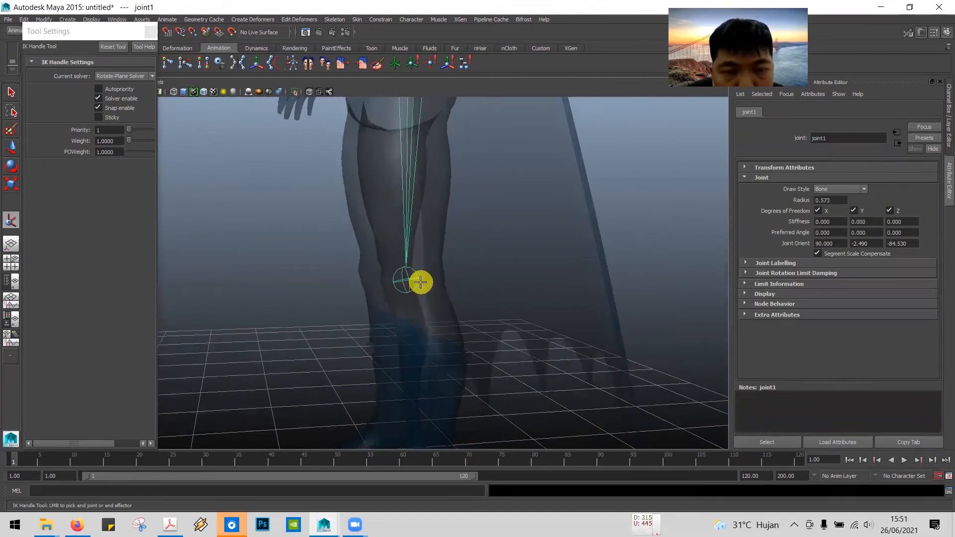
pyautogui.scroll(-2, 421, 282)
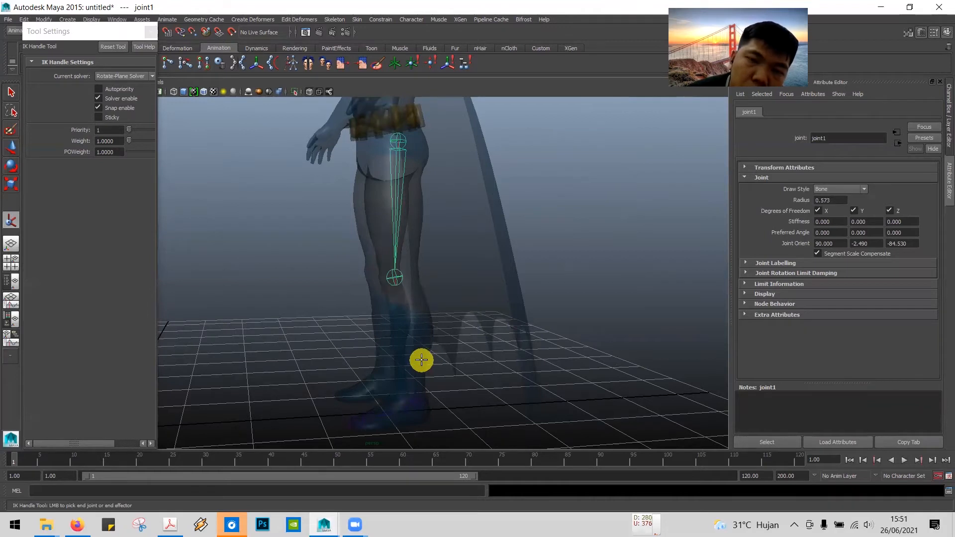
pyautogui.keyDown('alt'); pyautogui.moveTo(473, 364); pyautogui.dragTo(423, 153); pyautogui.keyUp('alt')
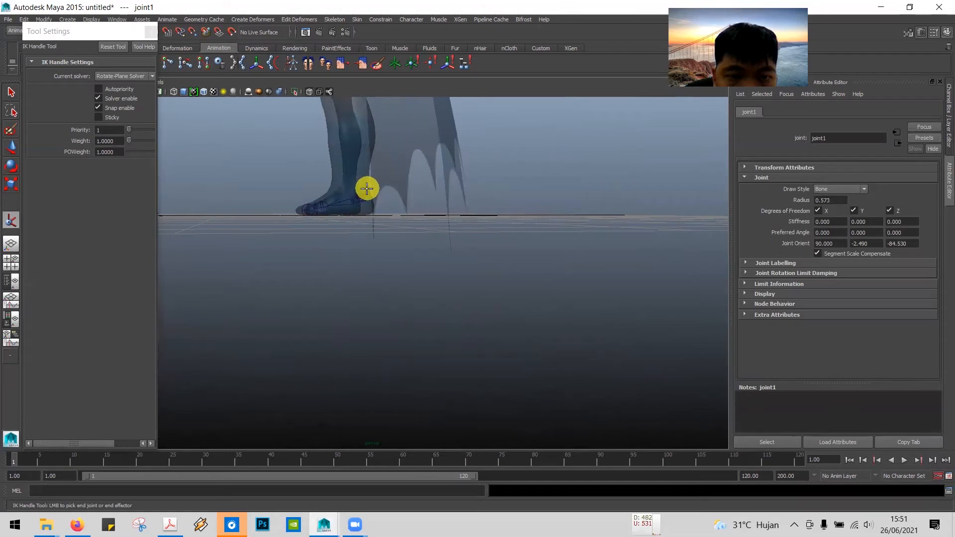
pyautogui.click(365, 191)
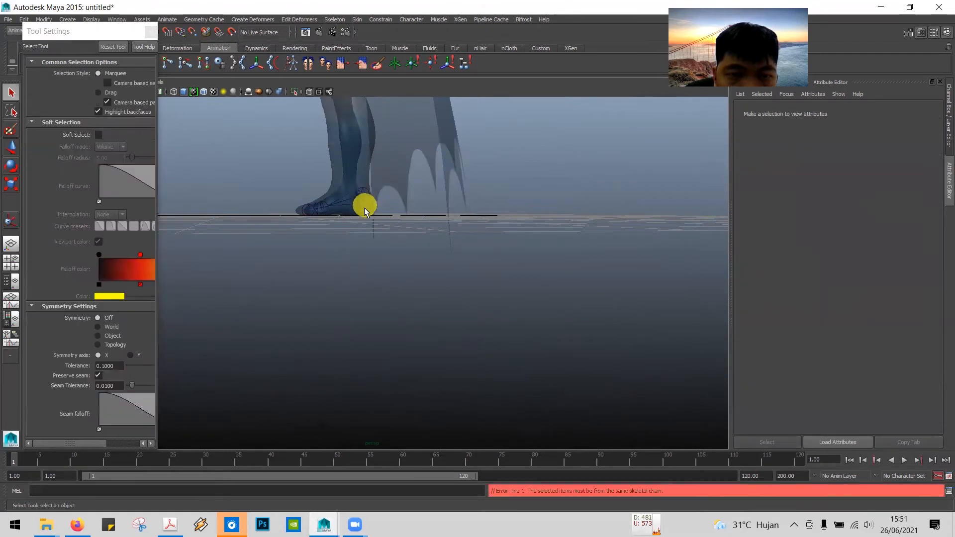
# - Restart the IK Handle Tool with the Rotate-Plane Solver and try to run a handle from the left hip joint to the ankle
pyautogui.click(362, 191)
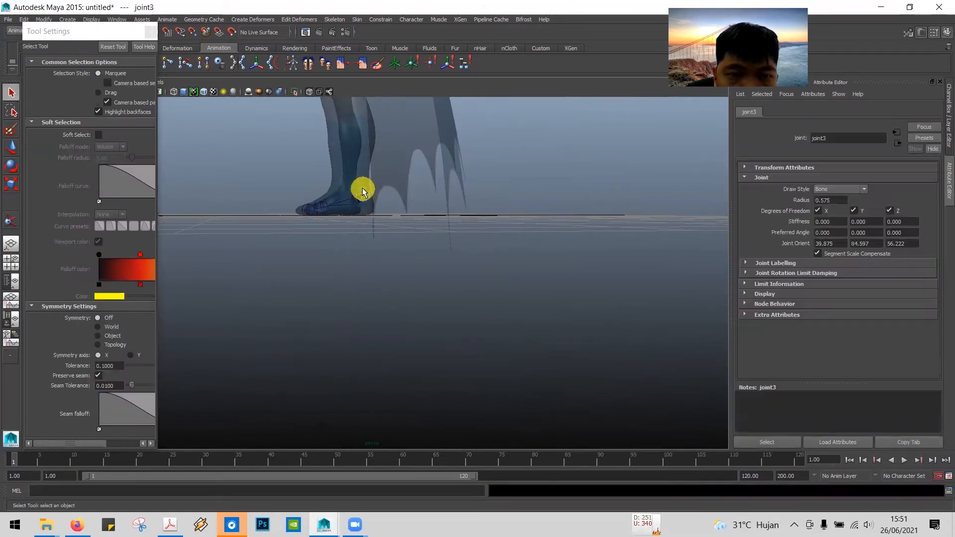
pyautogui.keyDown('alt'); pyautogui.moveTo(409, 284); pyautogui.dragTo(452, 334); pyautogui.keyUp('alt')
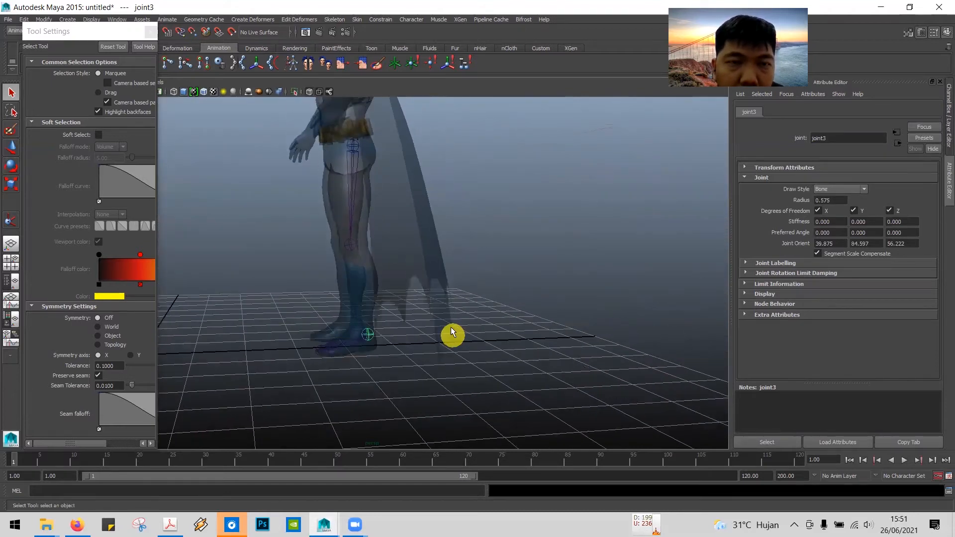
pyautogui.click(334, 19)
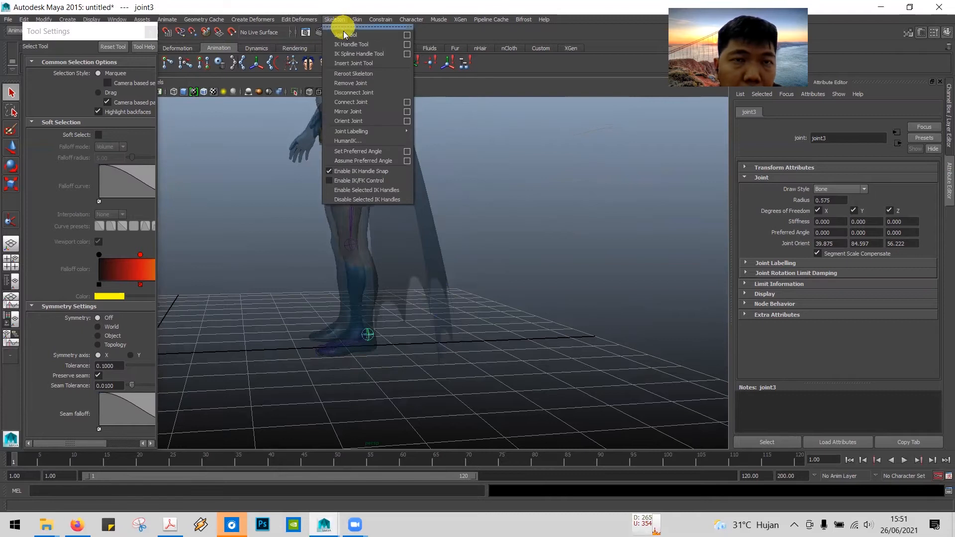
pyautogui.click(347, 43)
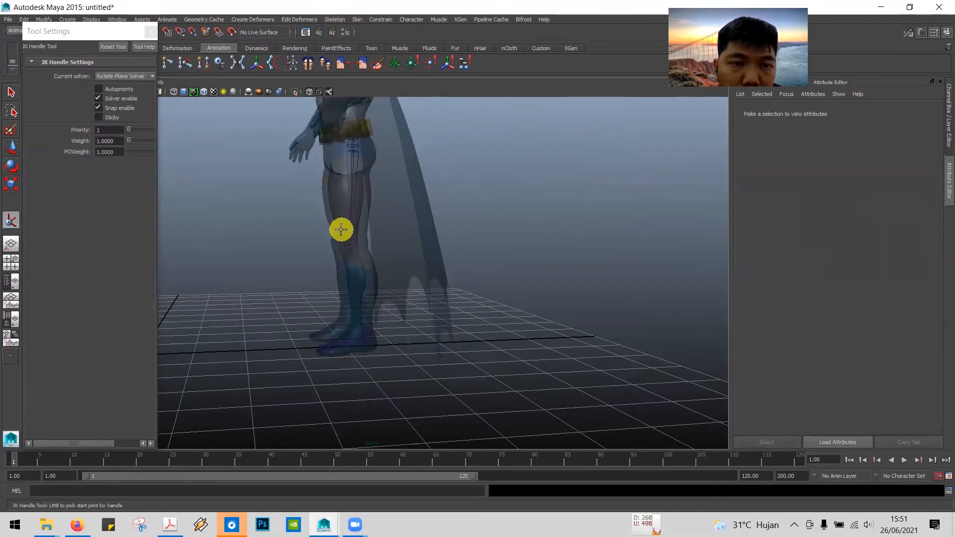
pyautogui.click(354, 145)
pyautogui.keyDown('alt'); pyautogui.moveTo(433, 297); pyautogui.dragTo(412, 165, button='middle'); pyautogui.keyUp('alt')
pyautogui.scroll(5, 390, 220)
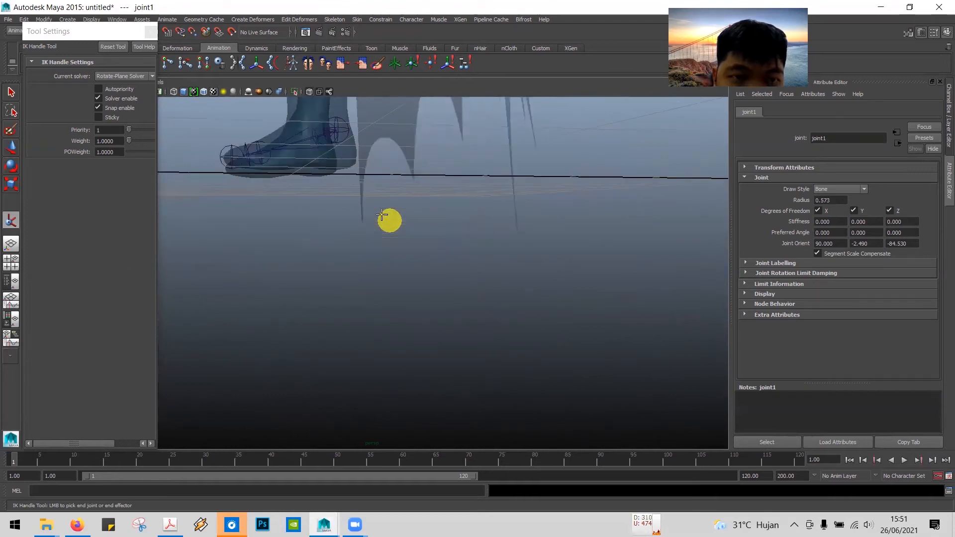
pyautogui.keyDown('alt'); pyautogui.moveTo(348, 211); pyautogui.dragTo(367, 388, button='middle'); pyautogui.keyUp('alt')
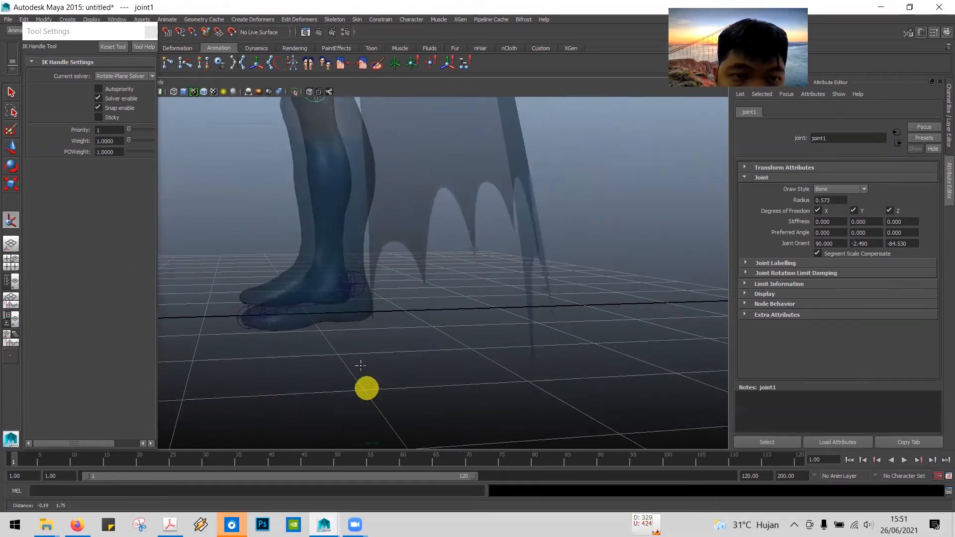
pyautogui.keyDown('alt'); pyautogui.moveTo(413, 279); pyautogui.dragTo(411, 201, button='middle'); pyautogui.keyUp('alt')
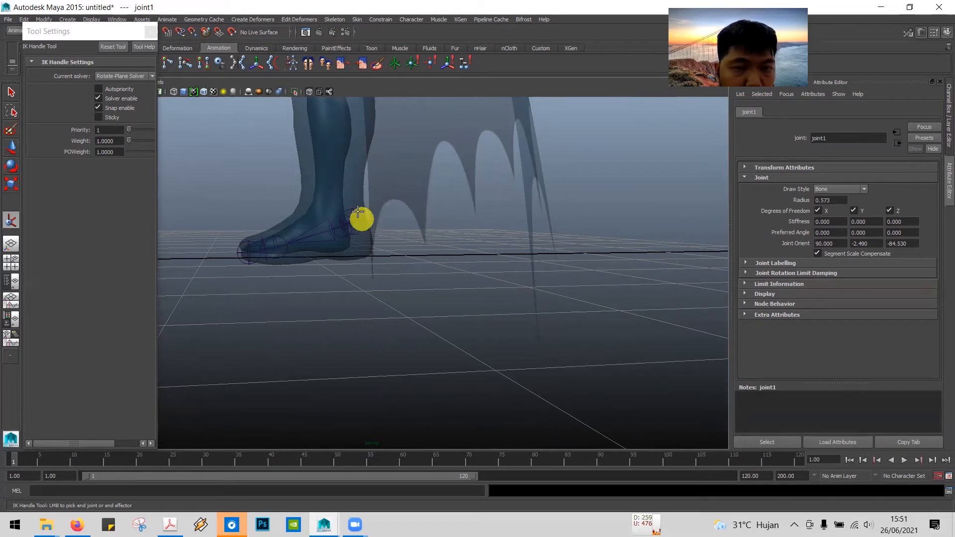
# - Undo the hip joint pick made with the IK Handle Tool
pyautogui.hotkey('ctrl', 'z')
pyautogui.hotkey('ctrl', 'z')
pyautogui.hotkey('ctrl', 'z')
pyautogui.hotkey('ctrl', 'z')
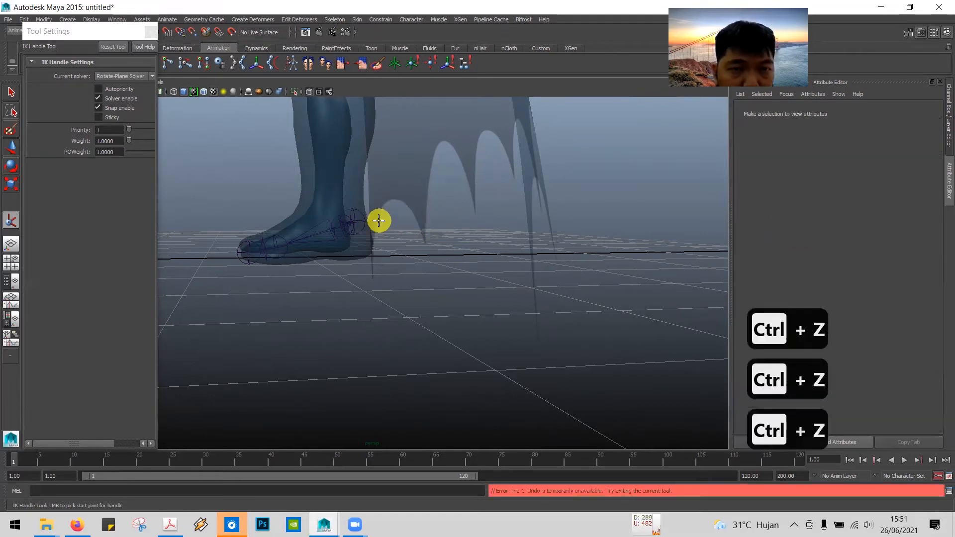
pyautogui.hotkey('ctrl', 'z')
pyautogui.hotkey('ctrl', 'z')
pyautogui.hotkey('ctrl', 'z')
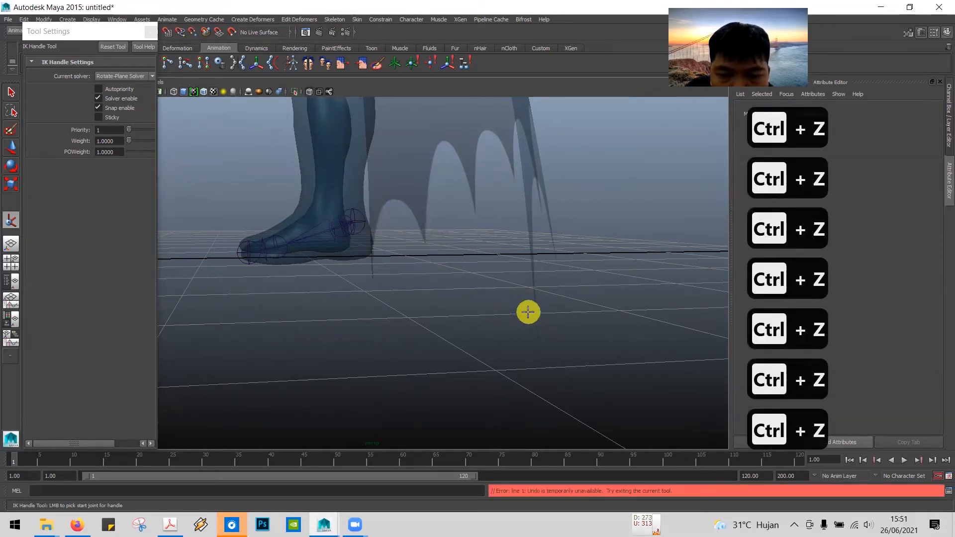
# - Try to start the IK handle from the left ankle joint and undo that pick
pyautogui.click(512, 277)
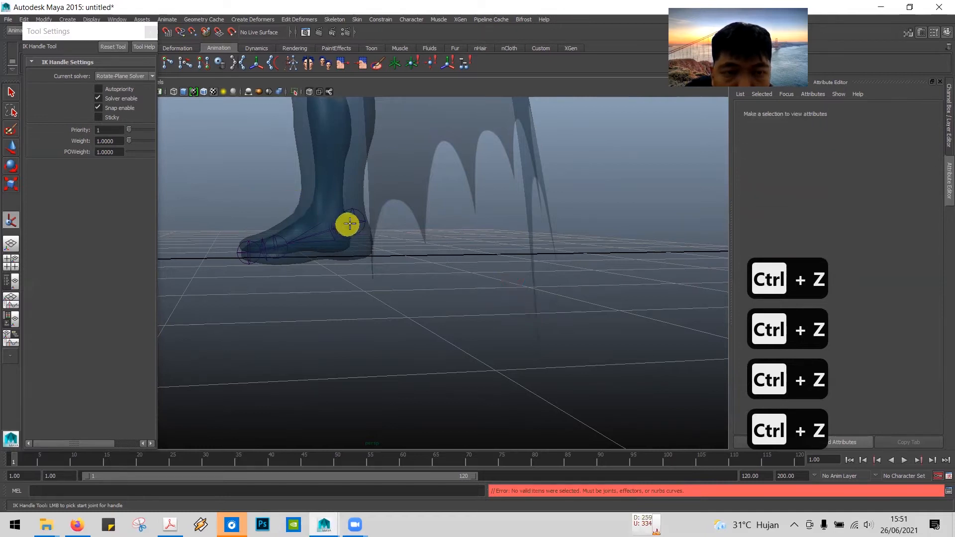
pyautogui.click(355, 221)
pyautogui.click(409, 234)
pyautogui.hotkey('ctrl', 'z')
pyautogui.hotkey('ctrl', 'z')
pyautogui.hotkey('ctrl', 'z')
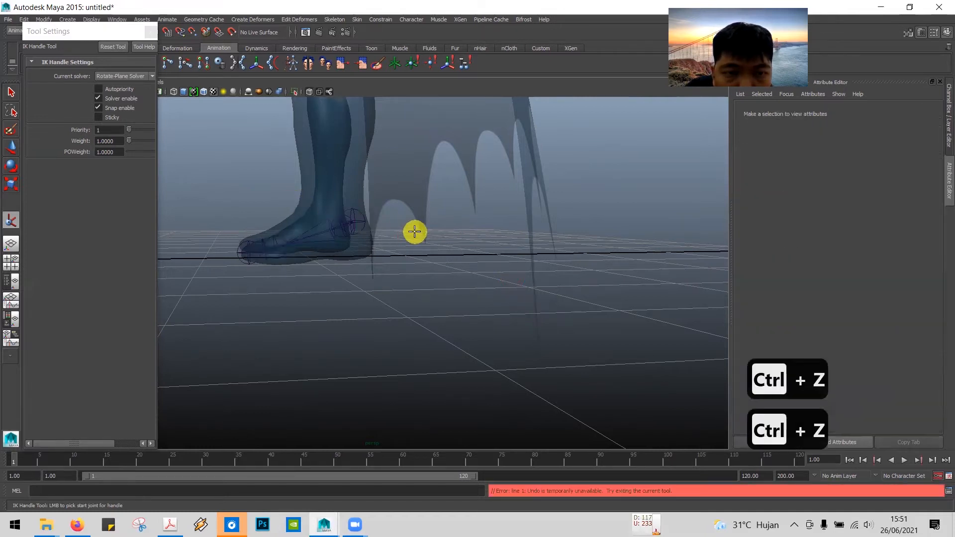
pyautogui.hotkey('ctrl', 'z')
pyautogui.hotkey('ctrl', 'z')
pyautogui.hotkey('ctrl', 'z')
pyautogui.hotkey('ctrl', 'z')
pyautogui.hotkey('ctrl', 'z')
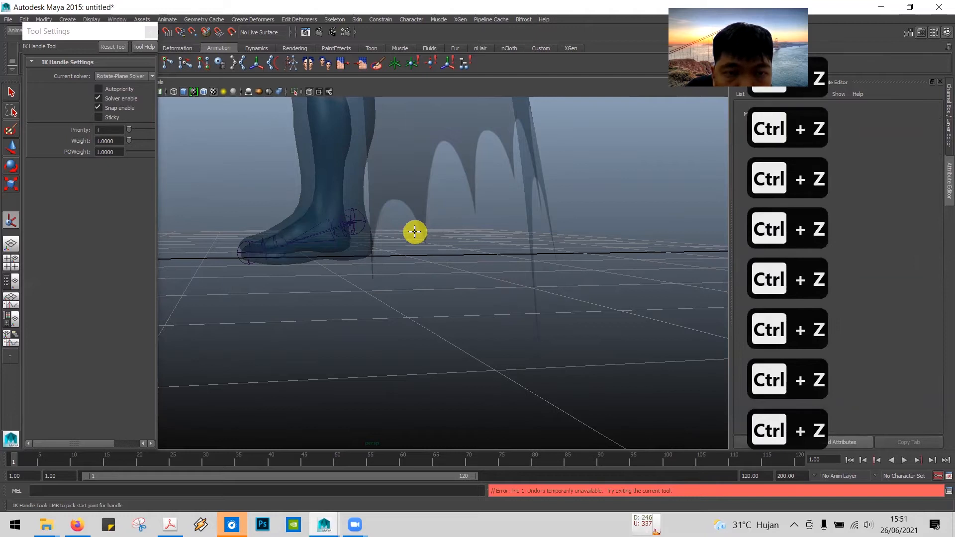
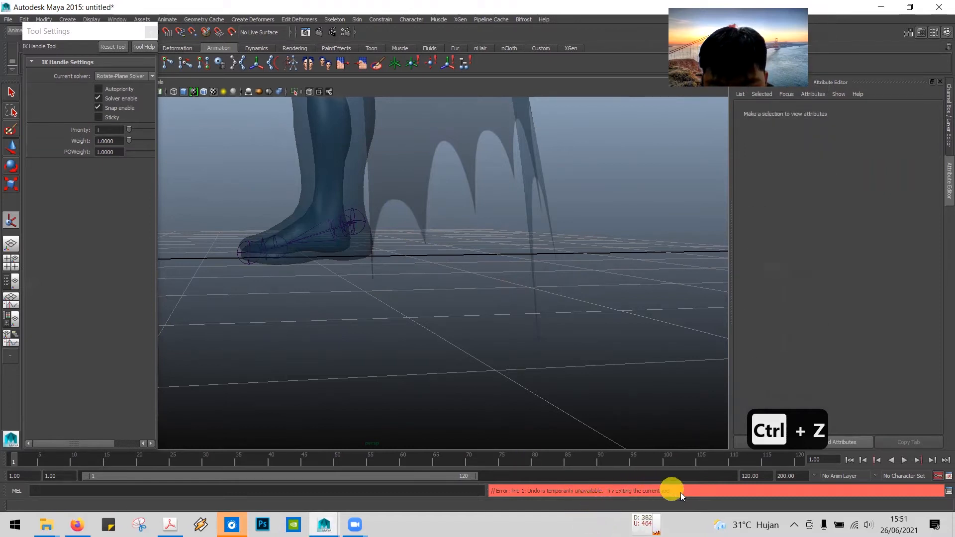
# - Try starting the IK handle at the left hip joint again and discard the picks
pyautogui.keyDown('alt'); pyautogui.moveTo(432, 279); pyautogui.dragTo(471, 458, button='middle'); pyautogui.keyUp('alt')
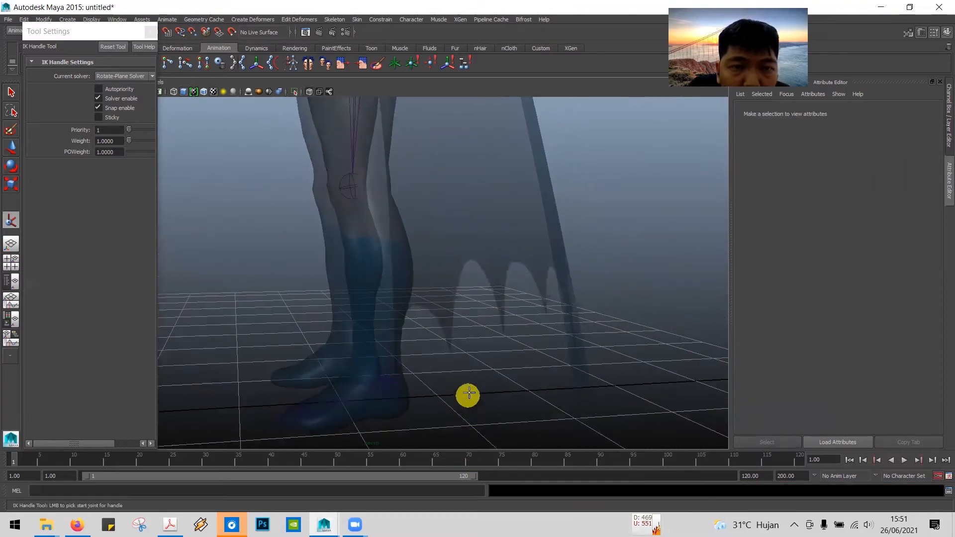
pyautogui.keyDown('alt'); pyautogui.moveTo(480, 364); pyautogui.dragTo(469, 412, button='middle'); pyautogui.keyUp('alt')
pyautogui.scroll(-3, 466, 406)
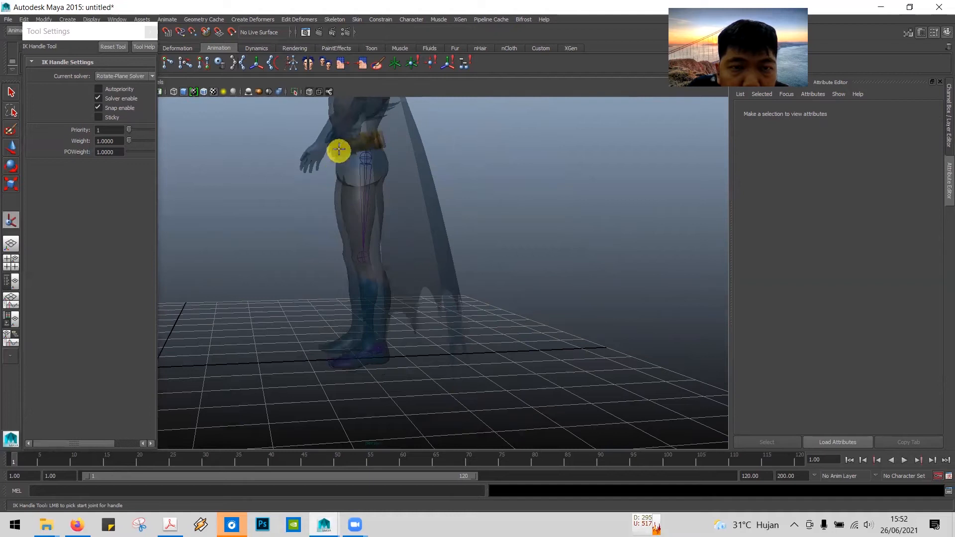
pyautogui.click(370, 161)
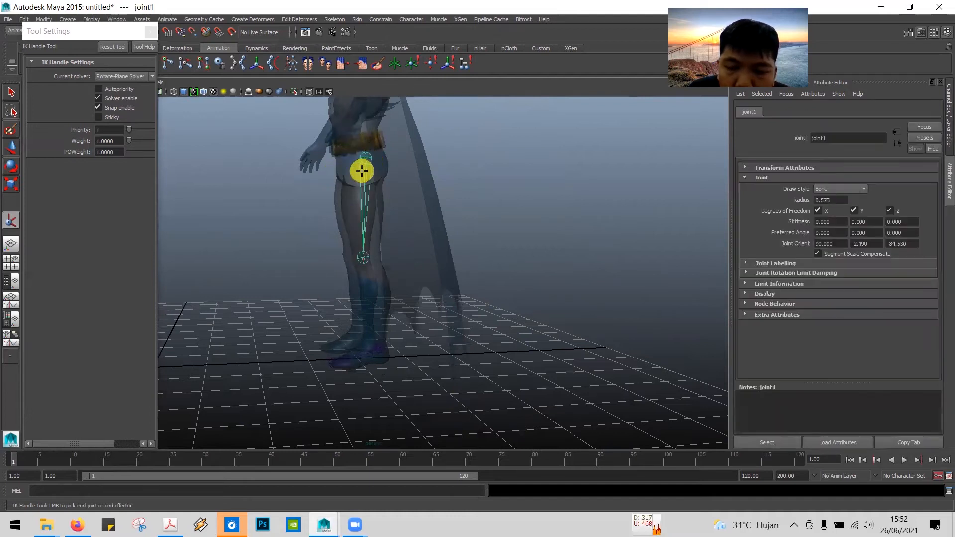
pyautogui.press('Delete')
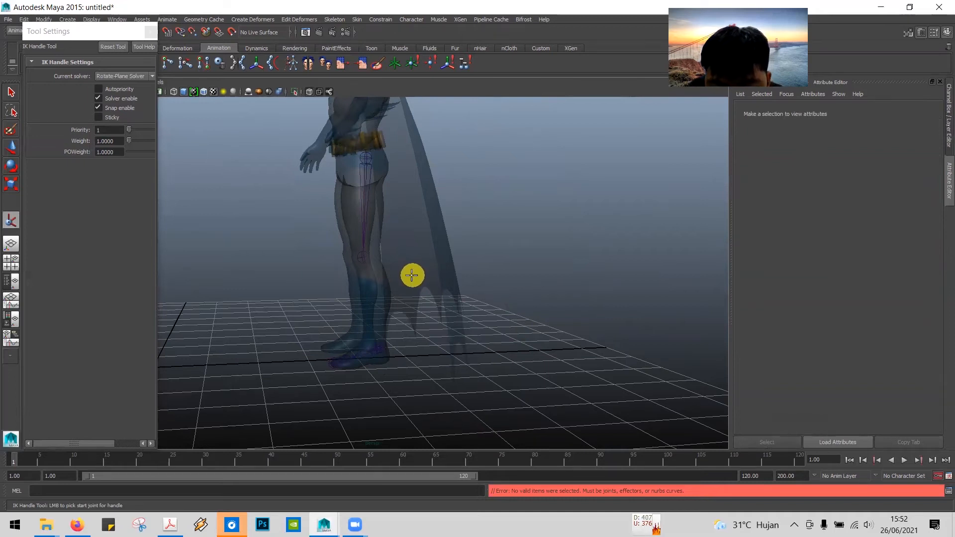
pyautogui.click(361, 158)
pyautogui.press('Delete')
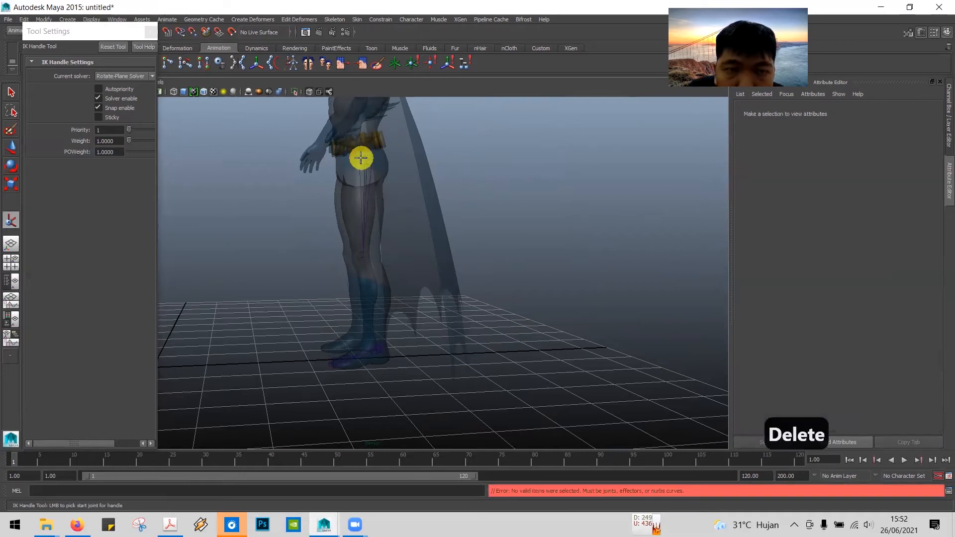
# - Try to start the IK handle from the left knee joint and discard that pick
pyautogui.scroll(3, 293, 216)
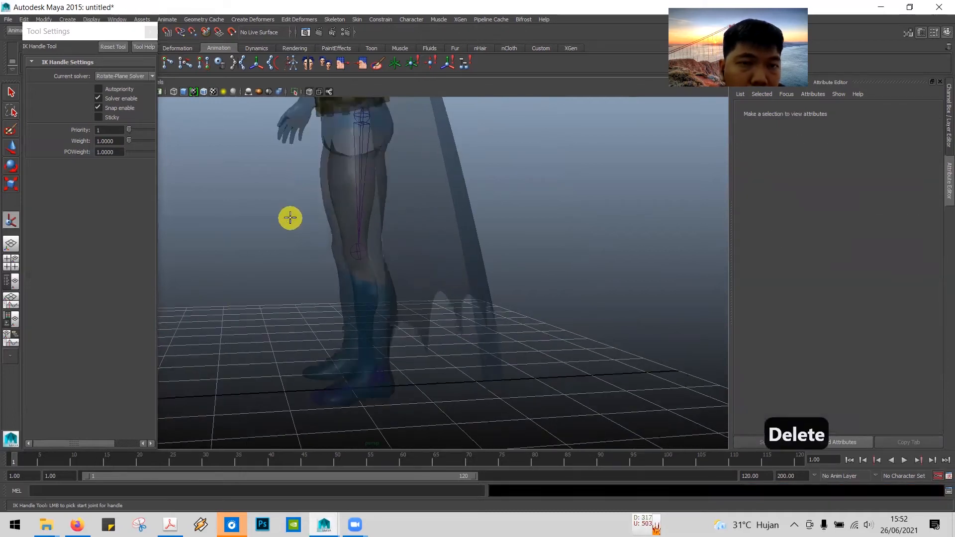
pyautogui.keyDown('alt'); pyautogui.moveTo(296, 227); pyautogui.dragTo(299, 279, button='middle'); pyautogui.keyUp('alt')
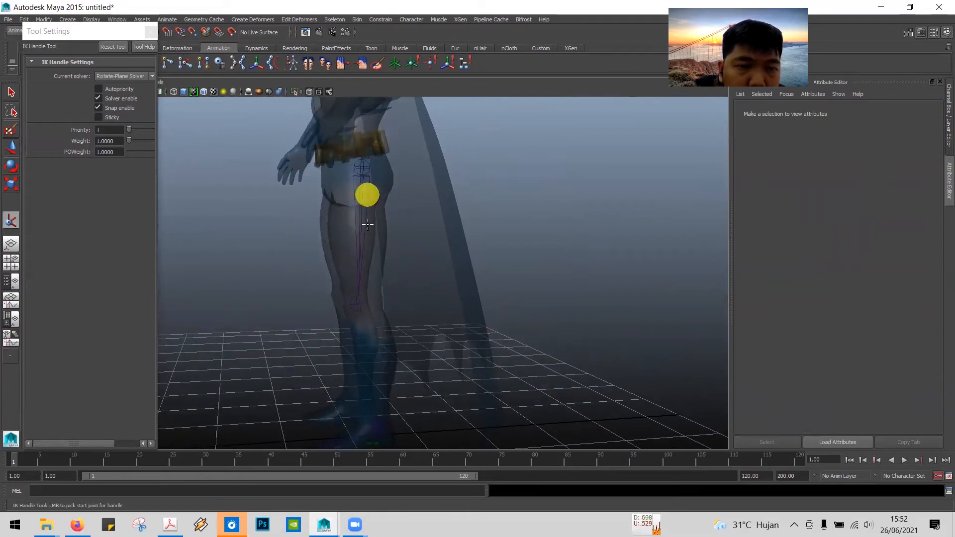
pyautogui.click(362, 302)
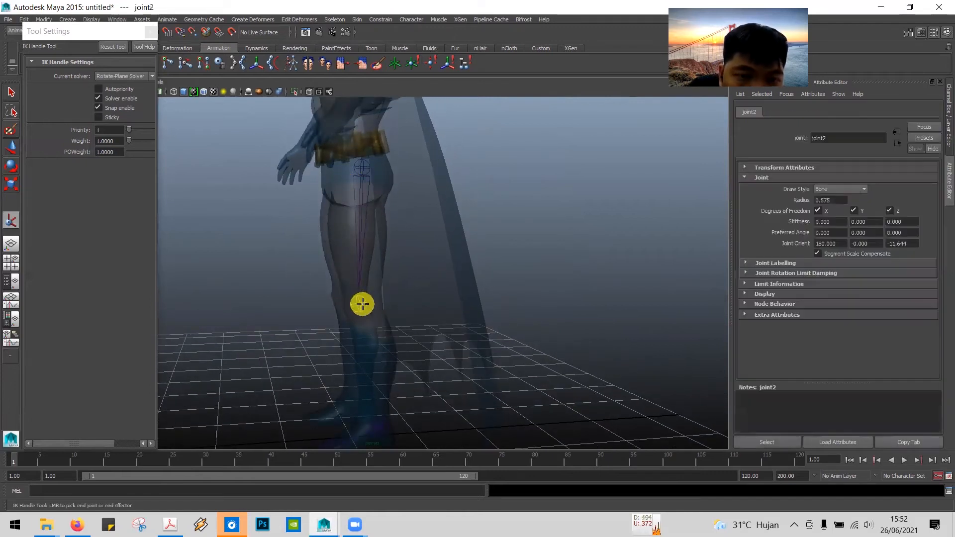
pyautogui.press('Delete')
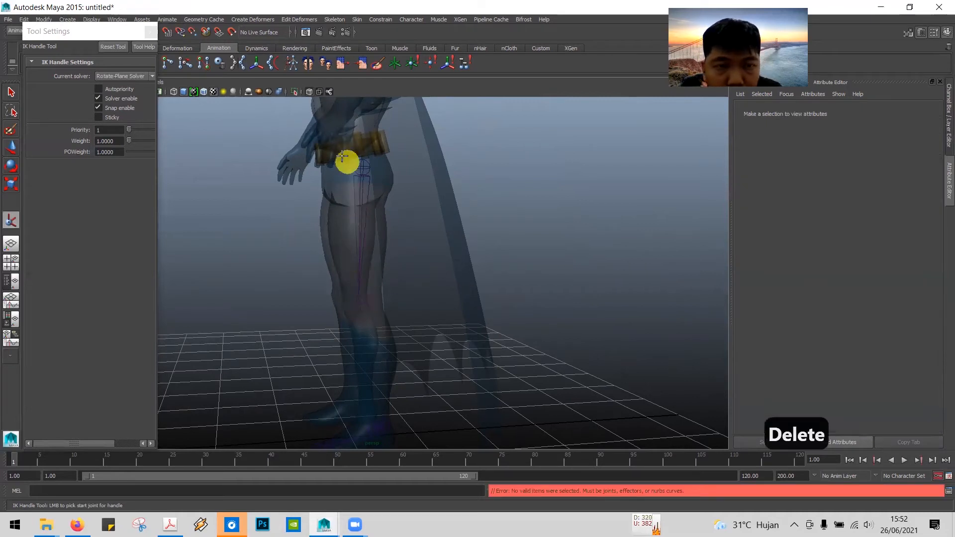
# - Pick the left hip joint as the start joint of the Rotate-Plane IK handle
pyautogui.click(342, 150)
pyautogui.moveTo(367, 194); pyautogui.dragTo(389, 358)
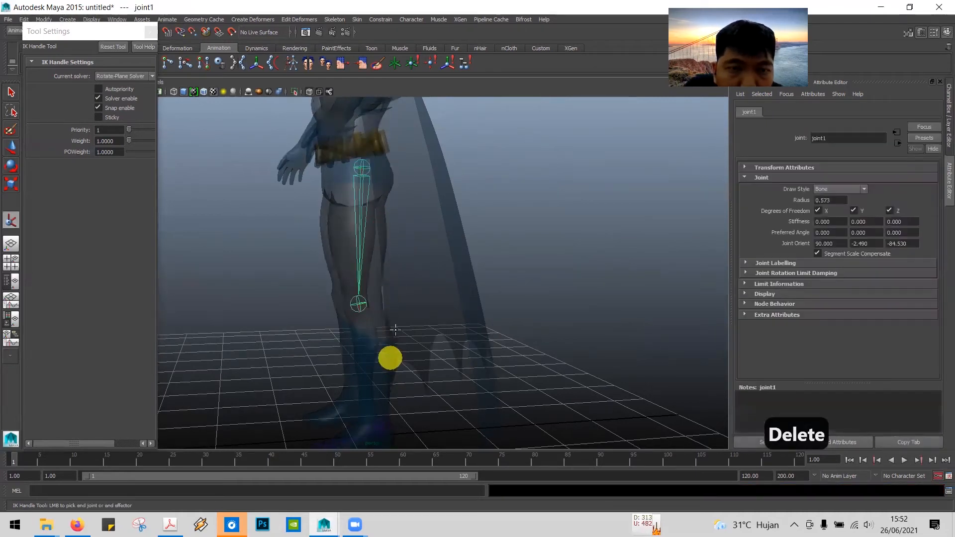
# - Leave the IK Handle tool, close its settings and delete the upper leg joint chain starting at joint1
pyautogui.press('Delete')
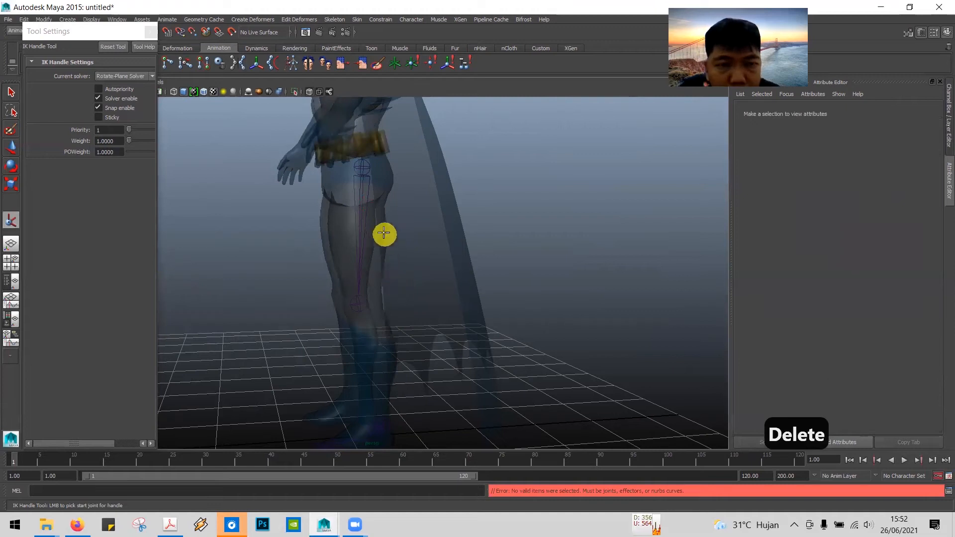
pyautogui.moveTo(345, 150); pyautogui.dragTo(404, 377)
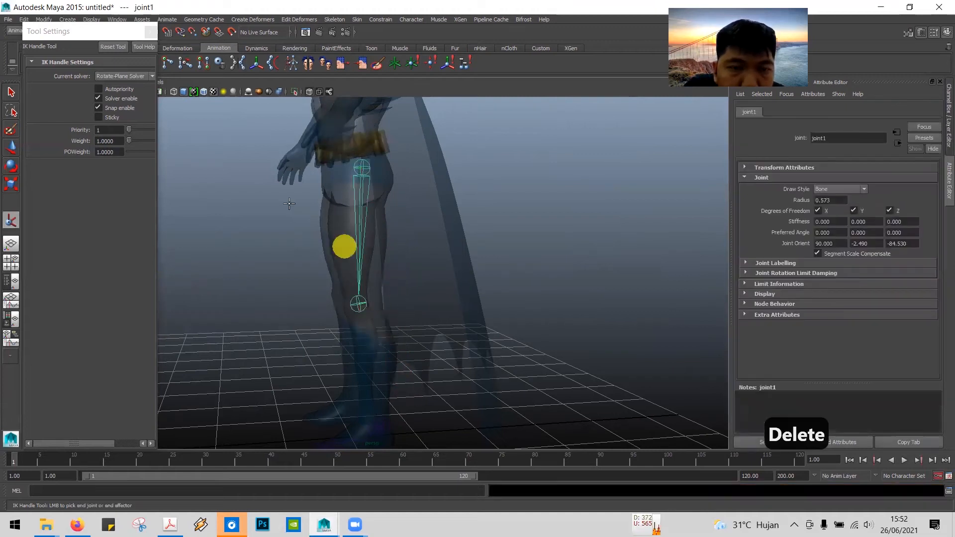
pyautogui.click(150, 31)
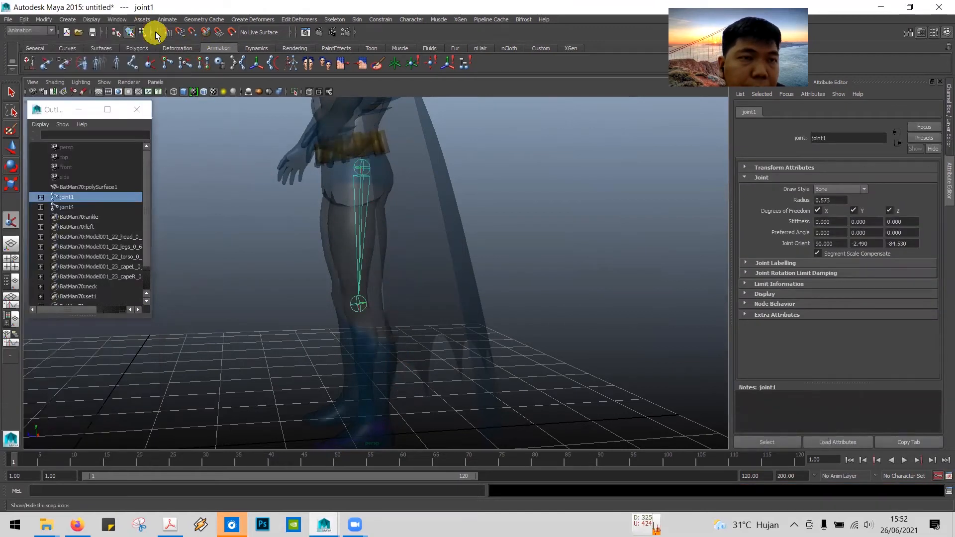
pyautogui.click(12, 92)
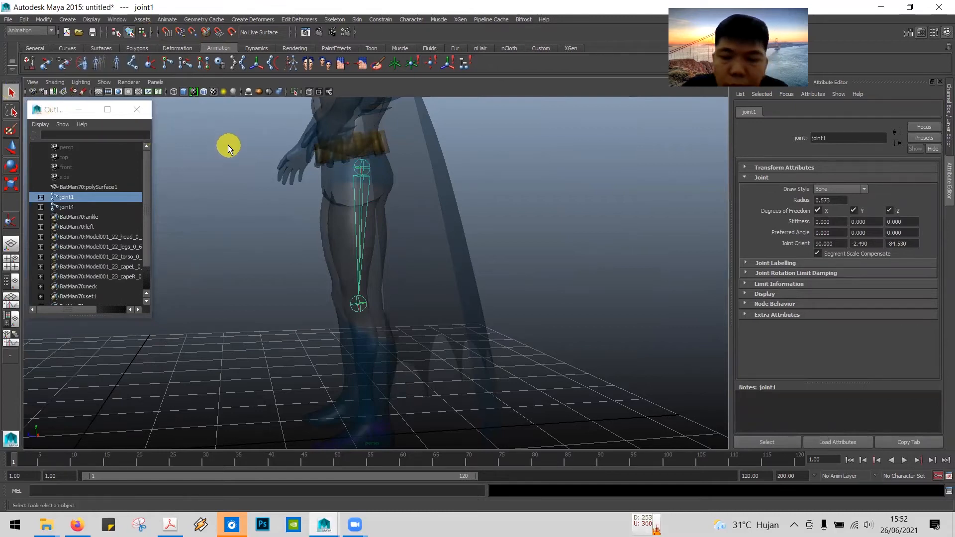
pyautogui.press('Delete')
# - Delete the leftover ankle joint, joint3, that overlaps the start of the foot joint chain
pyautogui.scroll(-3, 484, 302)
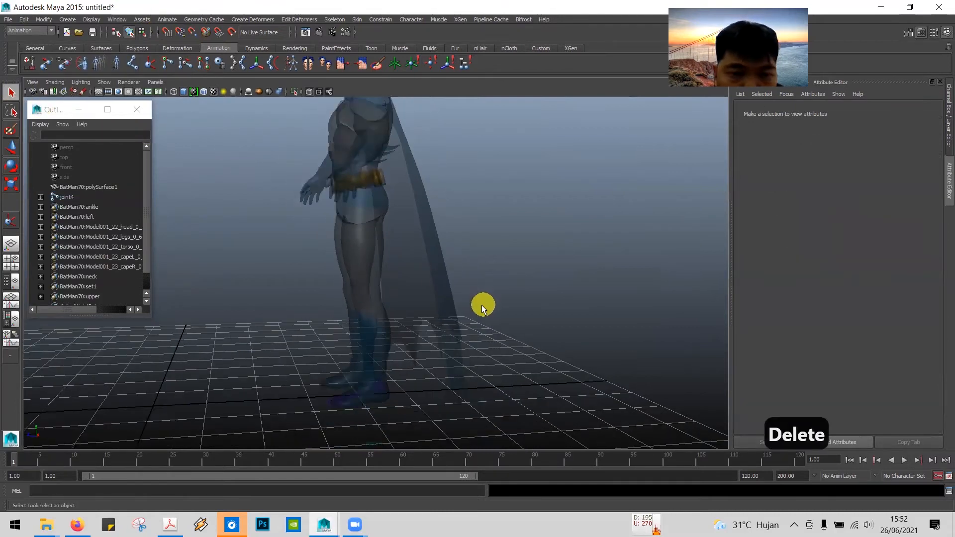
pyautogui.keyDown('alt'); pyautogui.moveTo(411, 336); pyautogui.dragTo(382, 198, button='middle'); pyautogui.keyUp('alt')
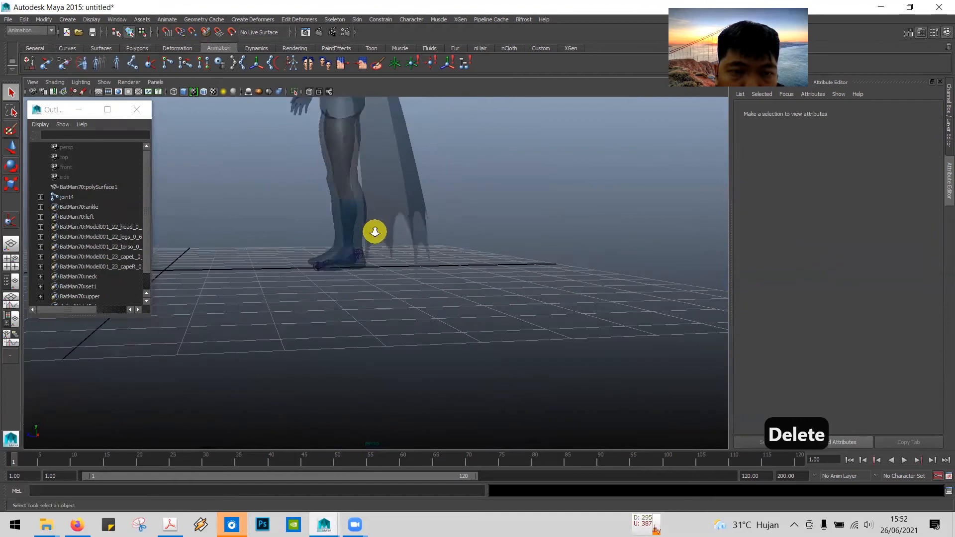
pyautogui.scroll(5, 374, 231)
pyautogui.click(327, 201)
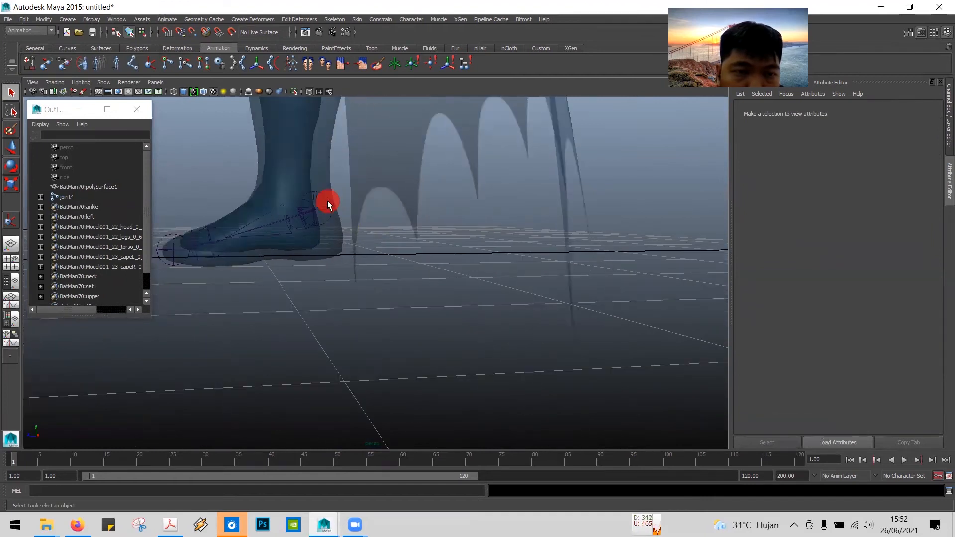
pyautogui.click(300, 221)
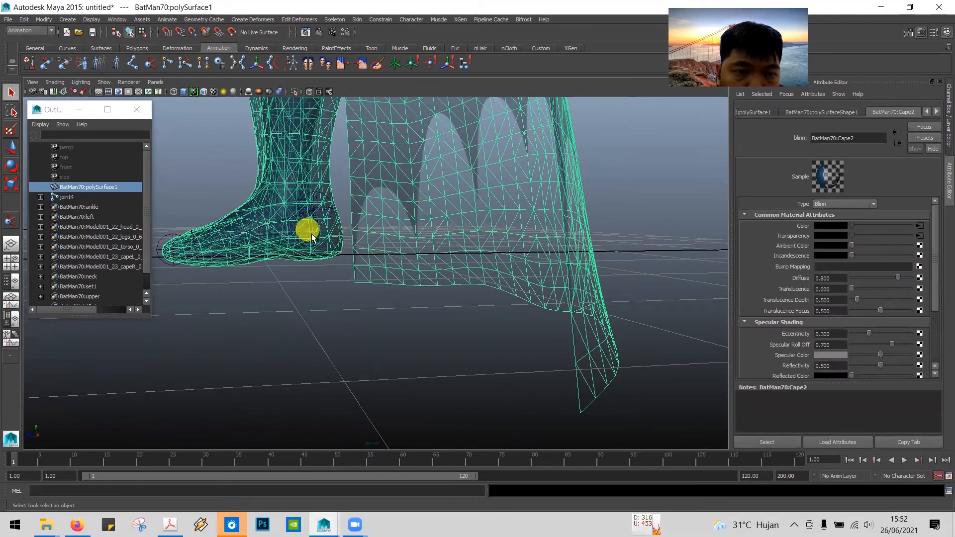
pyautogui.click(306, 271)
pyautogui.click(329, 200)
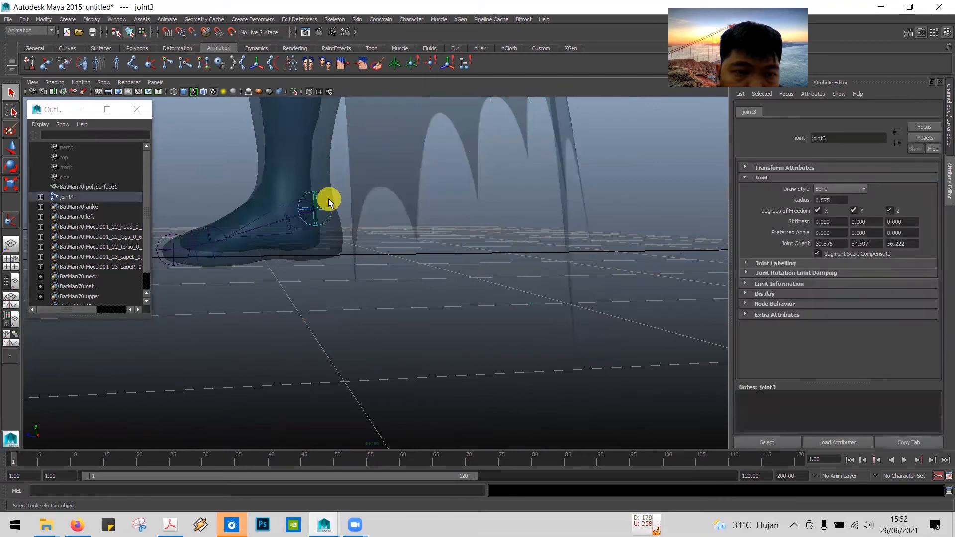
pyautogui.press('Delete')
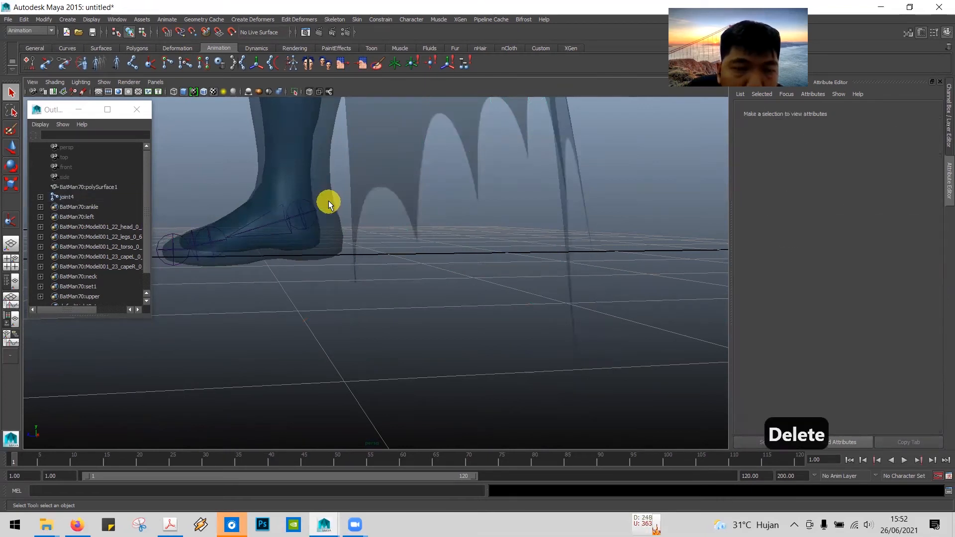
# - Draw a new three-joint leg chain in the side view with the Joint Tool, placing joints at the hip, knee and ankle
pyautogui.scroll(-10, 365, 283)
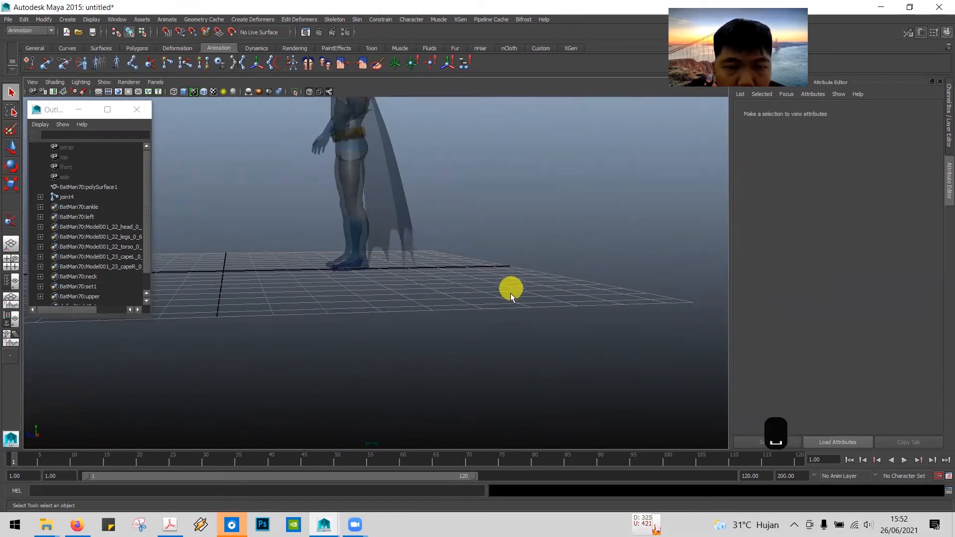
pyautogui.press('space')
pyautogui.press('space')
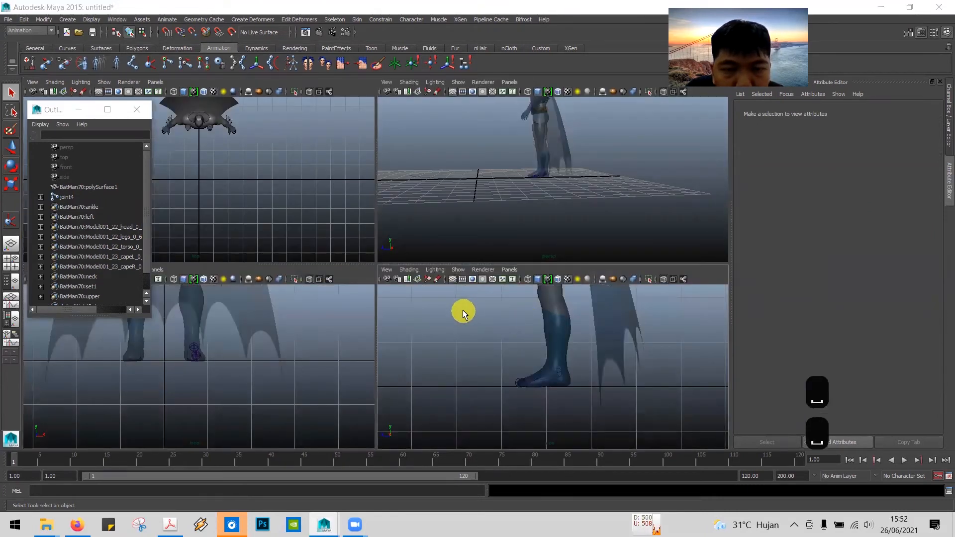
pyautogui.scroll(-5, 440, 301)
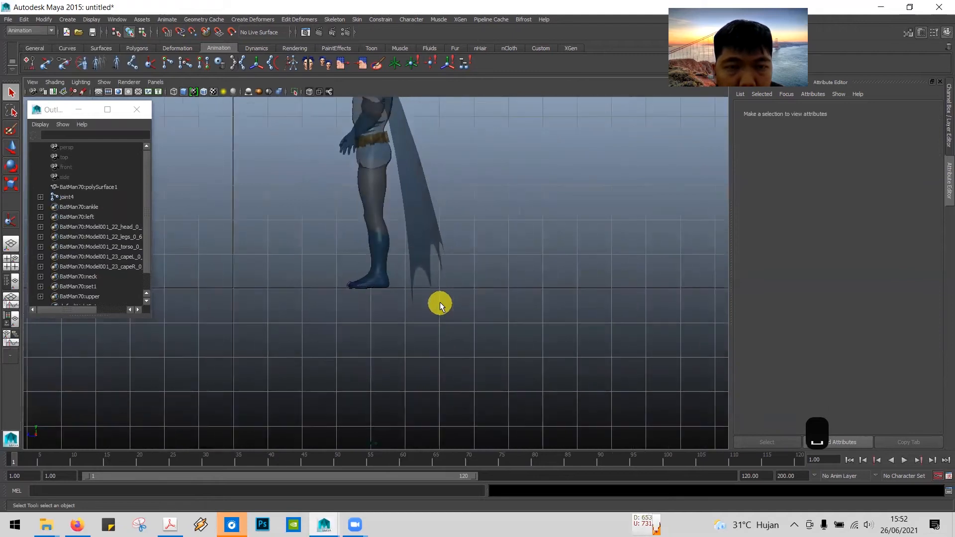
pyautogui.keyDown('alt'); pyautogui.moveTo(431, 273); pyautogui.dragTo(428, 311, button='middle'); pyautogui.keyUp('alt')
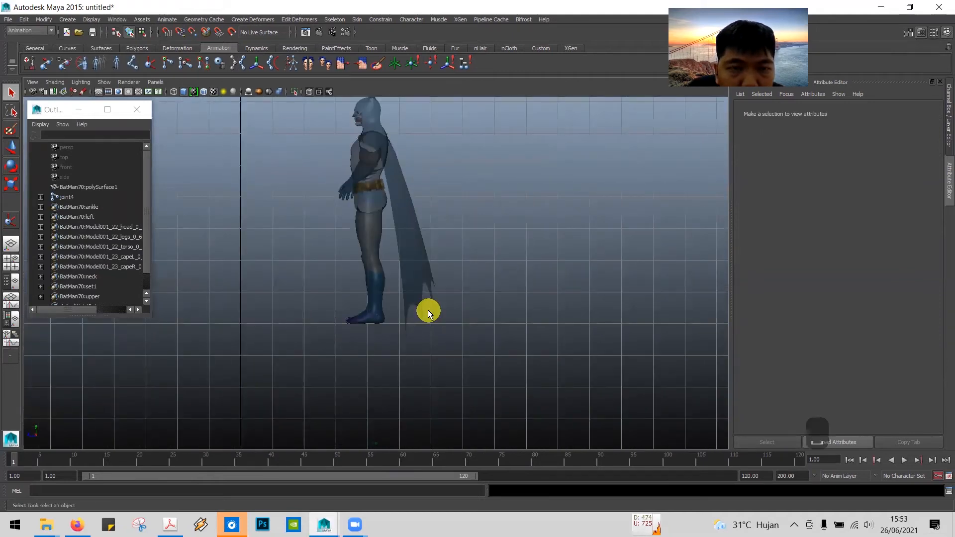
pyautogui.scroll(5, 428, 311)
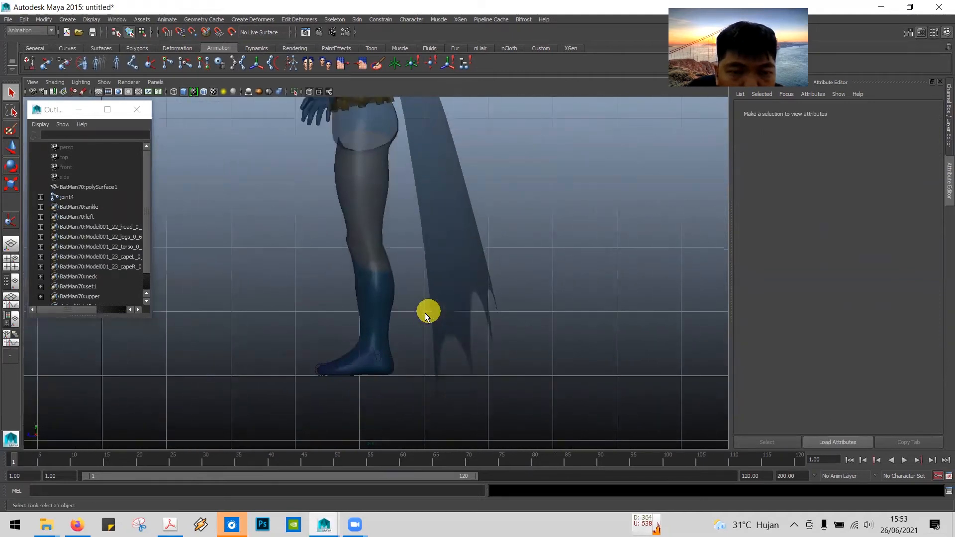
pyautogui.click(383, 364)
pyautogui.click(371, 357)
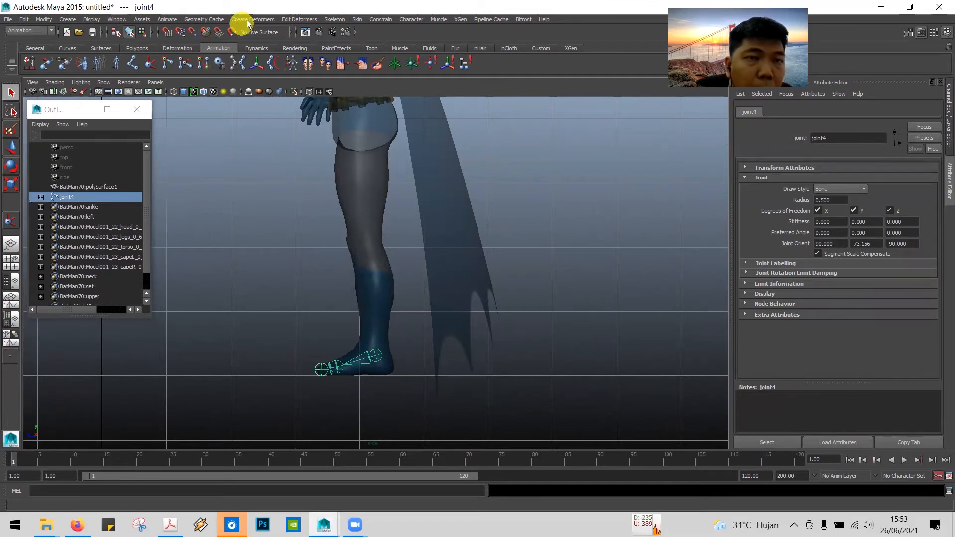
pyautogui.click(334, 19)
pyautogui.click(341, 31)
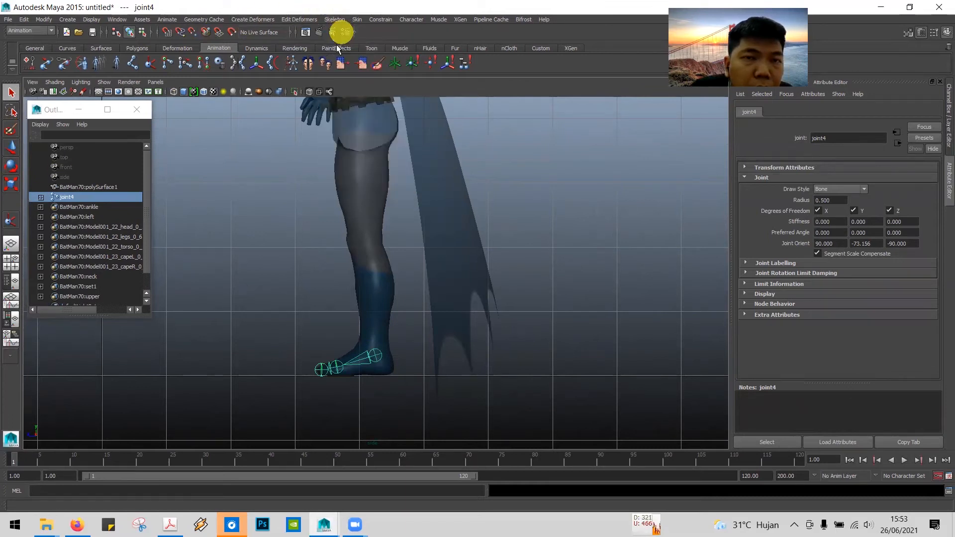
pyautogui.keyDown('alt'); pyautogui.moveTo(369, 124); pyautogui.dragTo(382, 162, button='middle'); pyautogui.keyUp('alt')
pyautogui.click(379, 148)
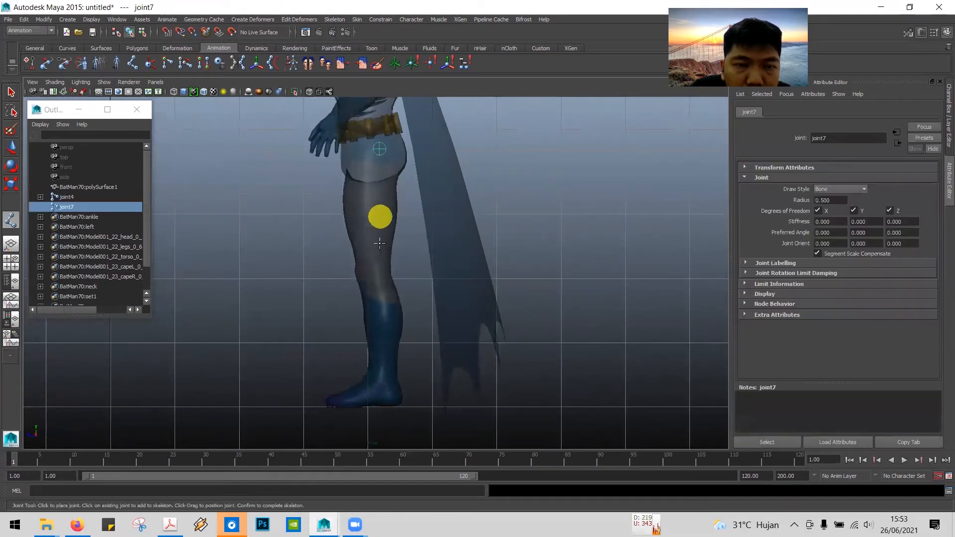
pyautogui.click(370, 273)
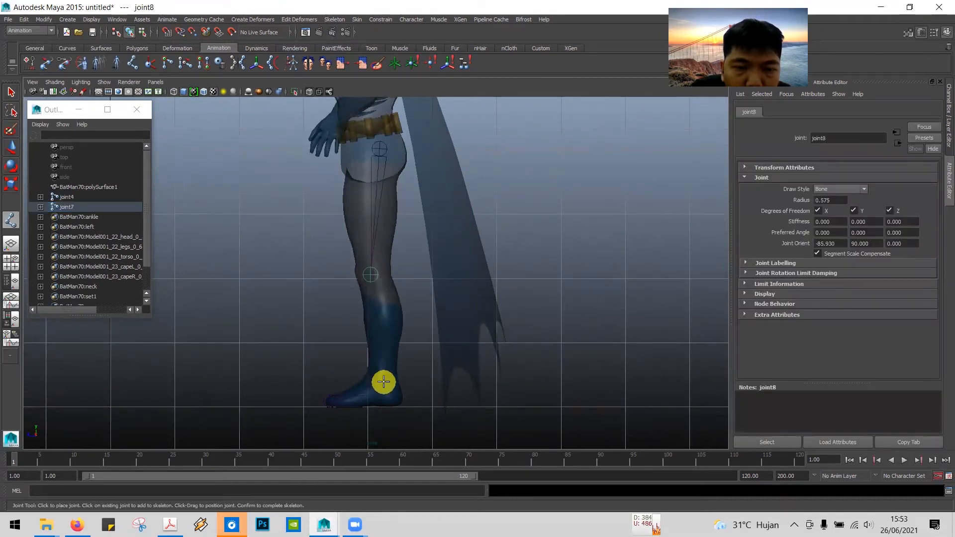
pyautogui.click(383, 381)
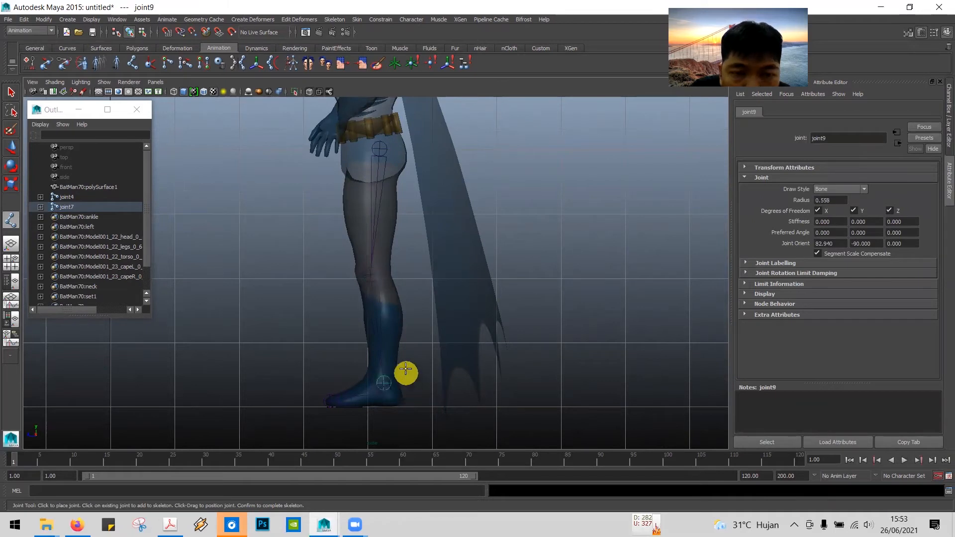
pyautogui.press('Return')
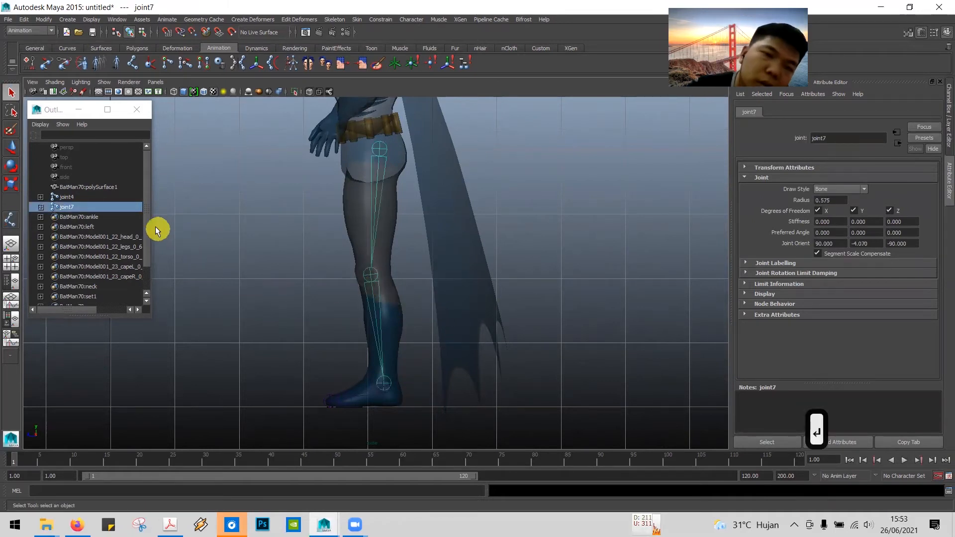
# - In the front view, move the new leg chain sideways to about X 0.457 and rotate it about 4.64° in Y to follow the leg above the foot joints
pyautogui.press('space')
pyautogui.press('space')
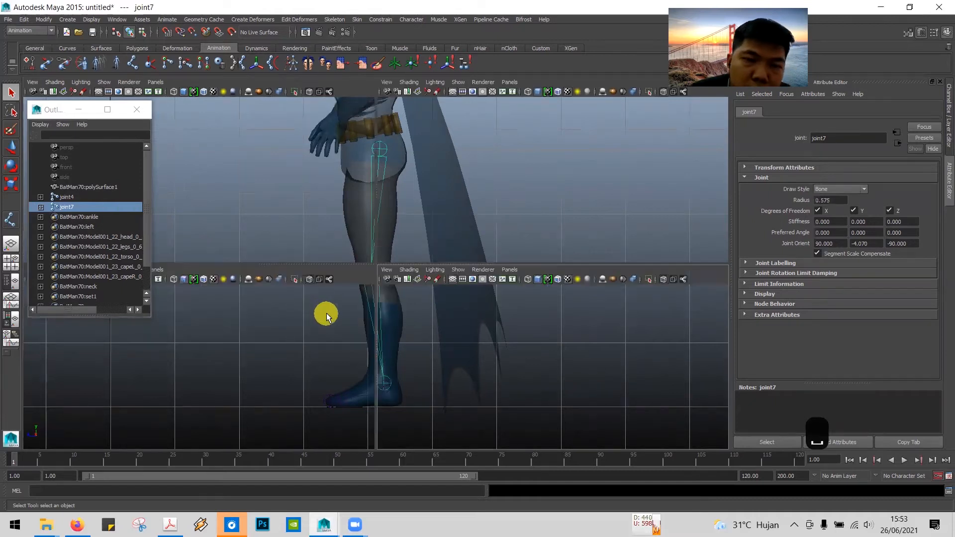
pyautogui.press('space')
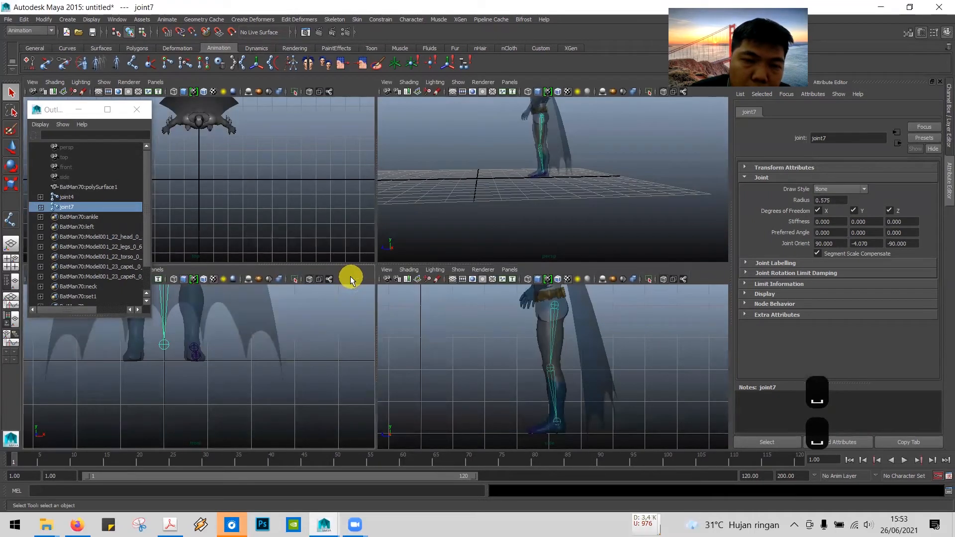
pyautogui.scroll(-4, 299, 309)
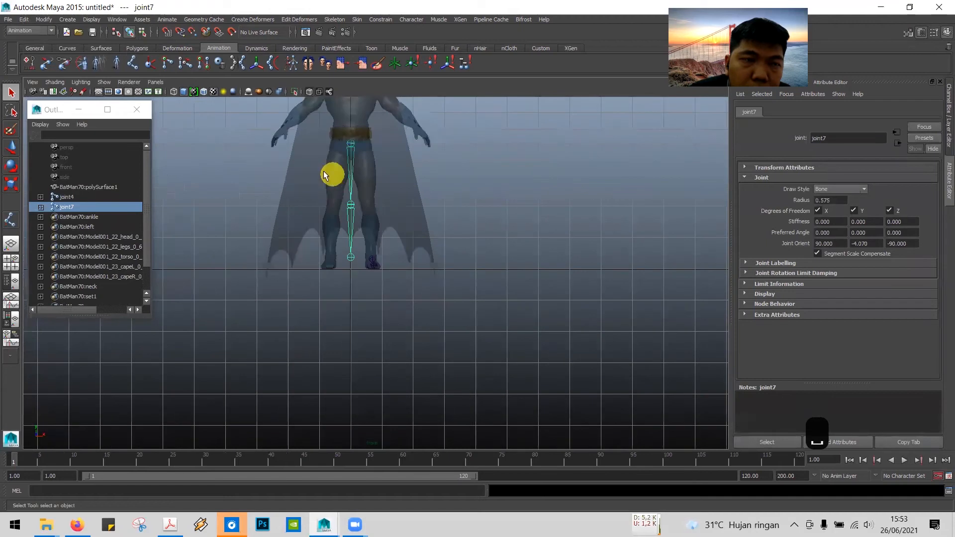
pyautogui.click(11, 148)
pyautogui.moveTo(393, 144); pyautogui.dragTo(412, 145)
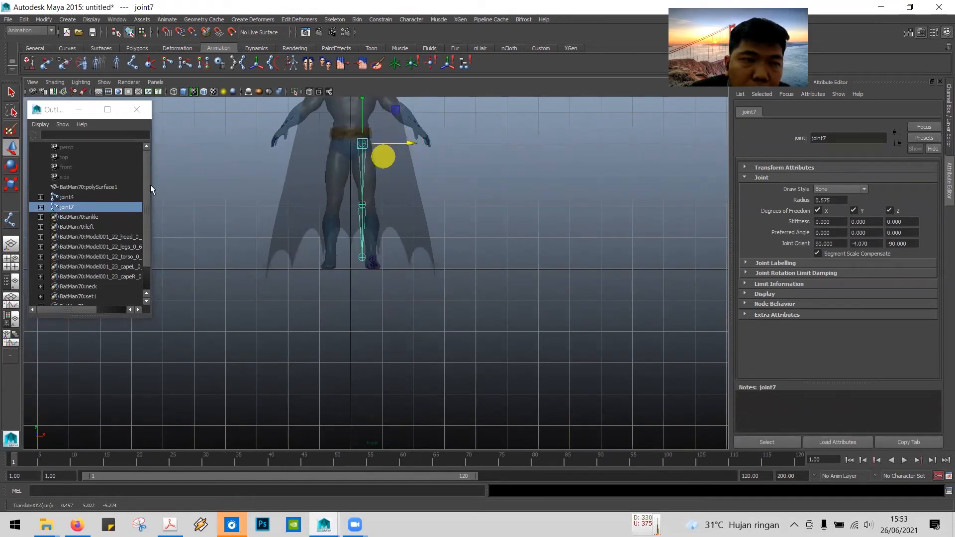
pyautogui.click(15, 170)
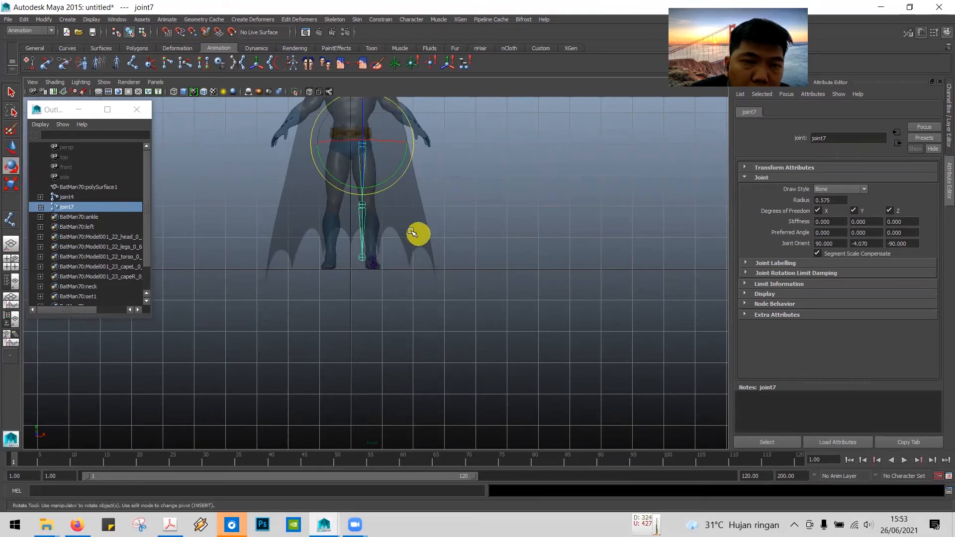
pyautogui.moveTo(383, 181); pyautogui.dragTo(389, 181)
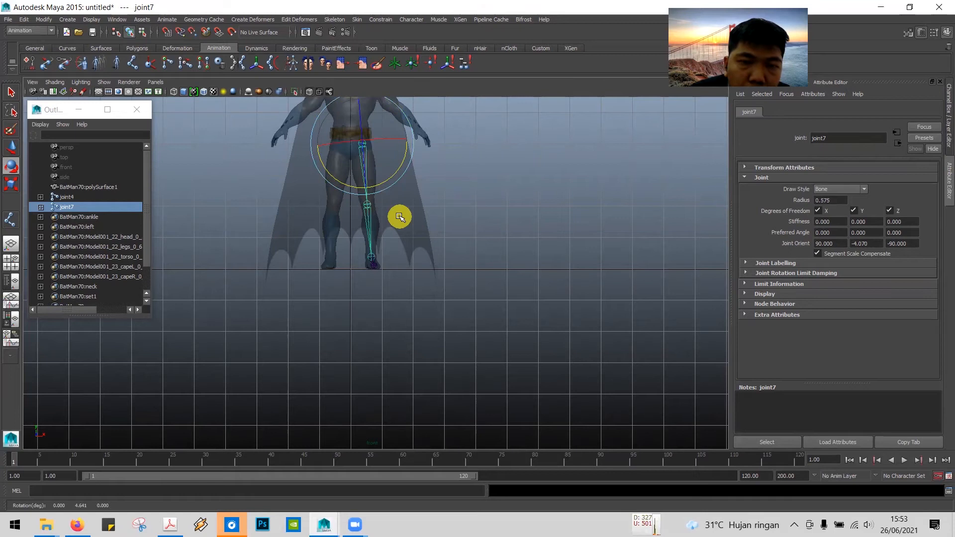
# - Examine the new leg chain in the side and perspective views, closing in on where it meets the foot joints
pyautogui.press('space')
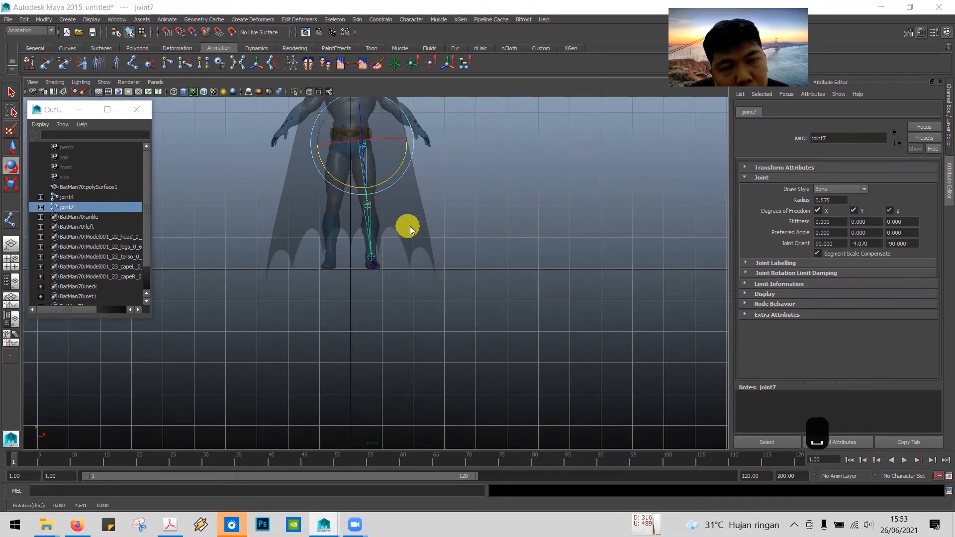
pyautogui.press('space')
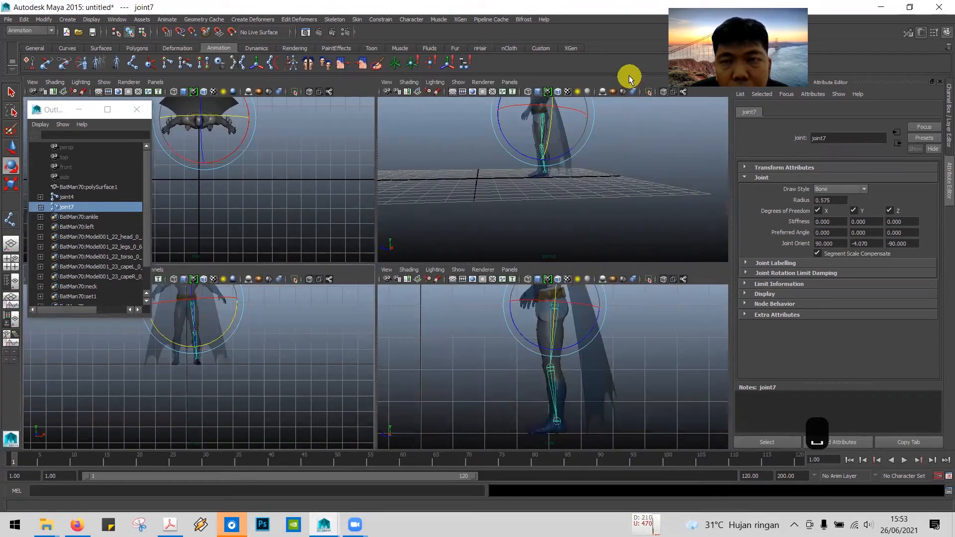
pyautogui.press('space')
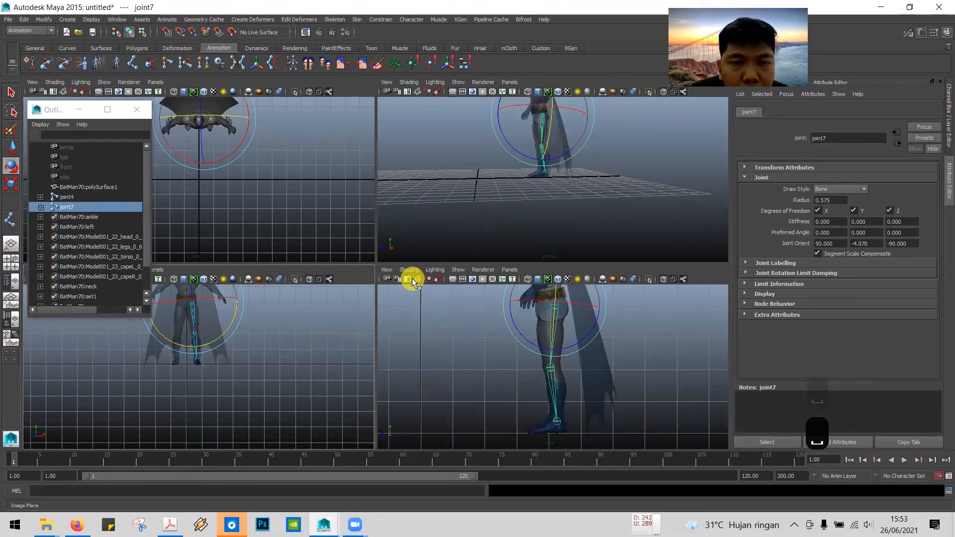
pyautogui.press('space')
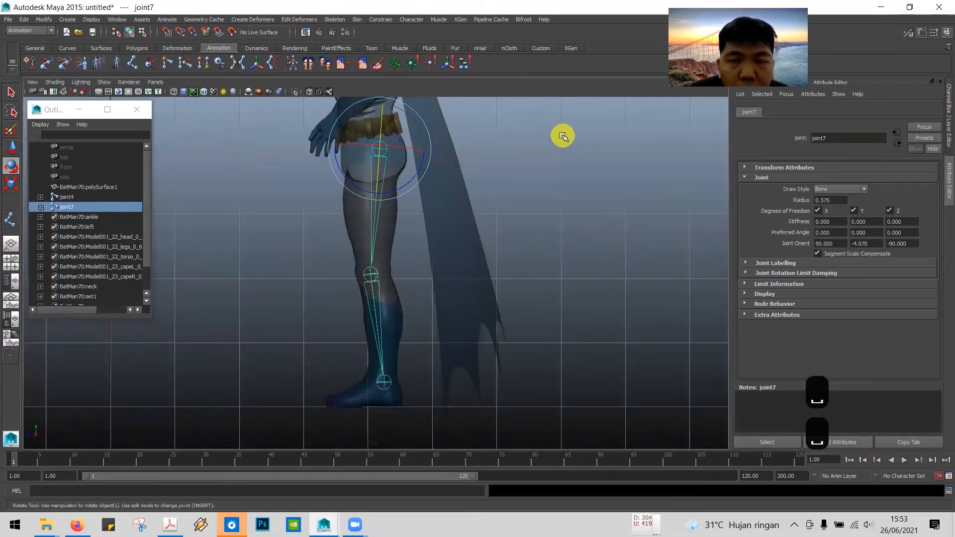
pyautogui.press('space')
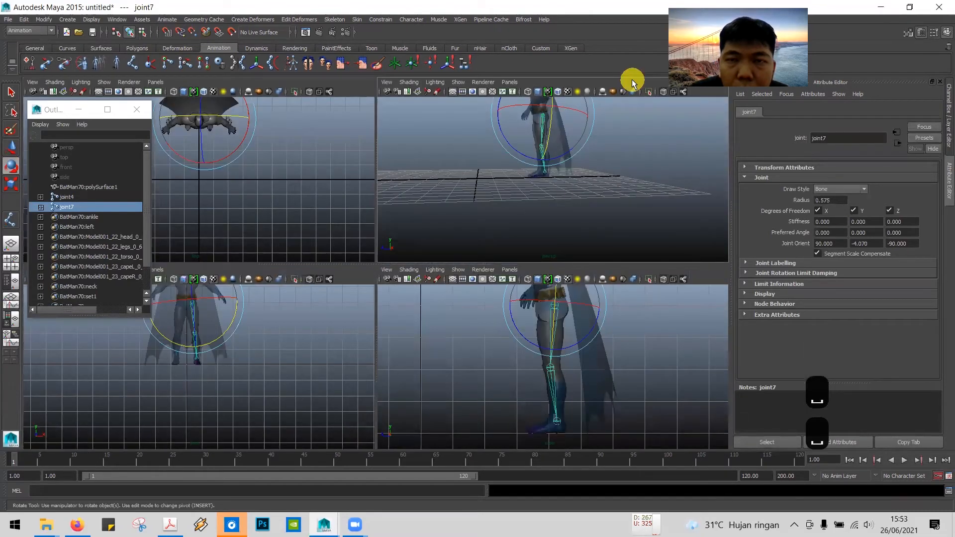
pyautogui.press('space')
pyautogui.keyDown('alt'); pyautogui.moveTo(307, 267); pyautogui.dragTo(314, 285); pyautogui.keyUp('alt')
pyautogui.scroll(8, 303, 294)
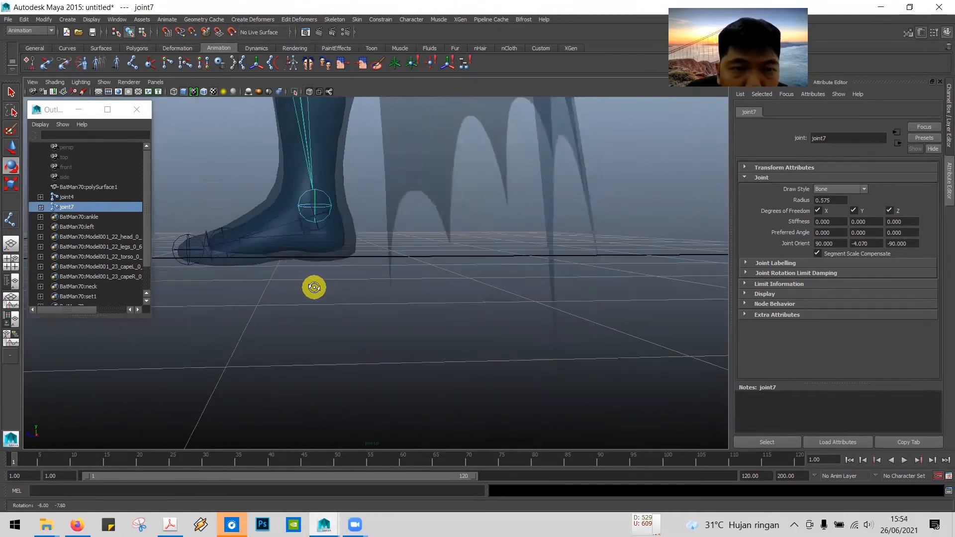
# - Try to parent the leg chain's ankle joint, joint9, under the foot chain's root, joint4
pyautogui.click(367, 221)
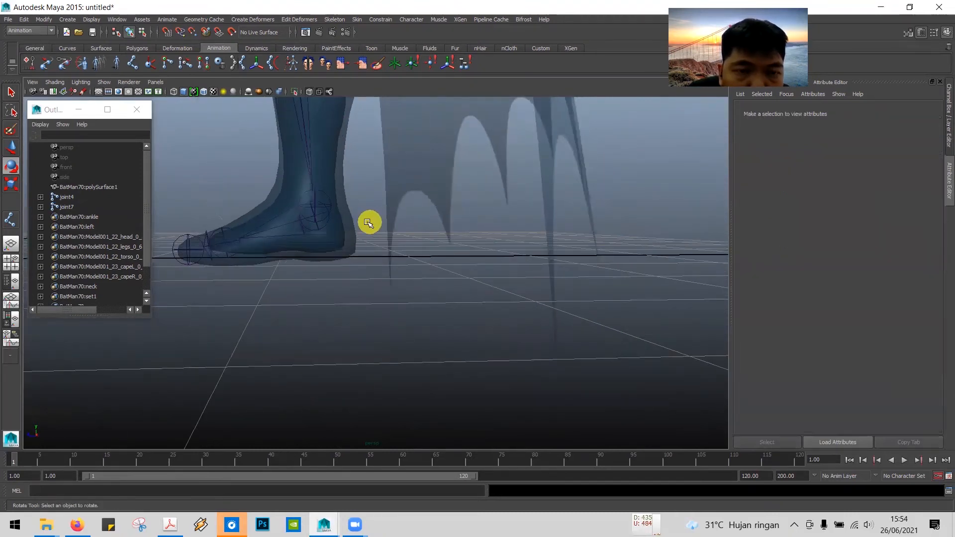
pyautogui.click(326, 194)
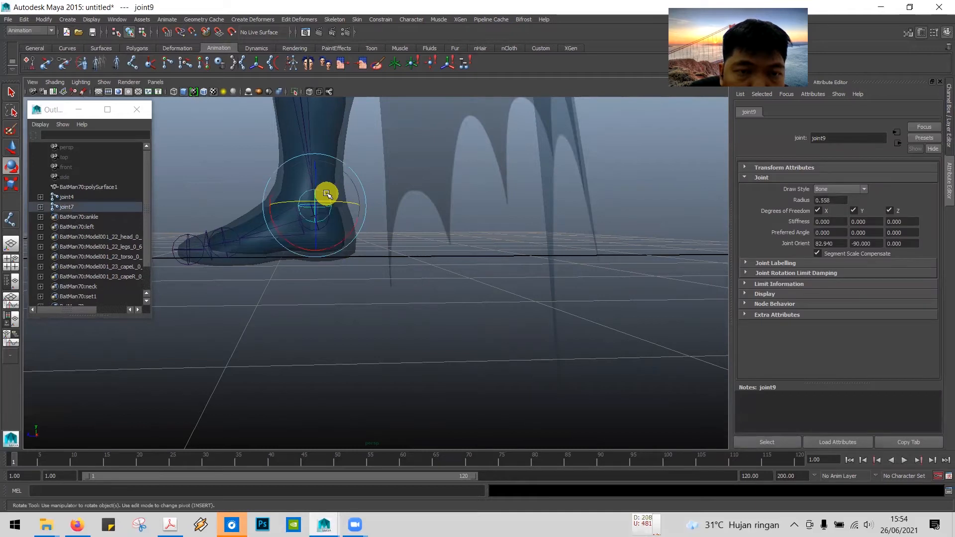
pyautogui.click(10, 92)
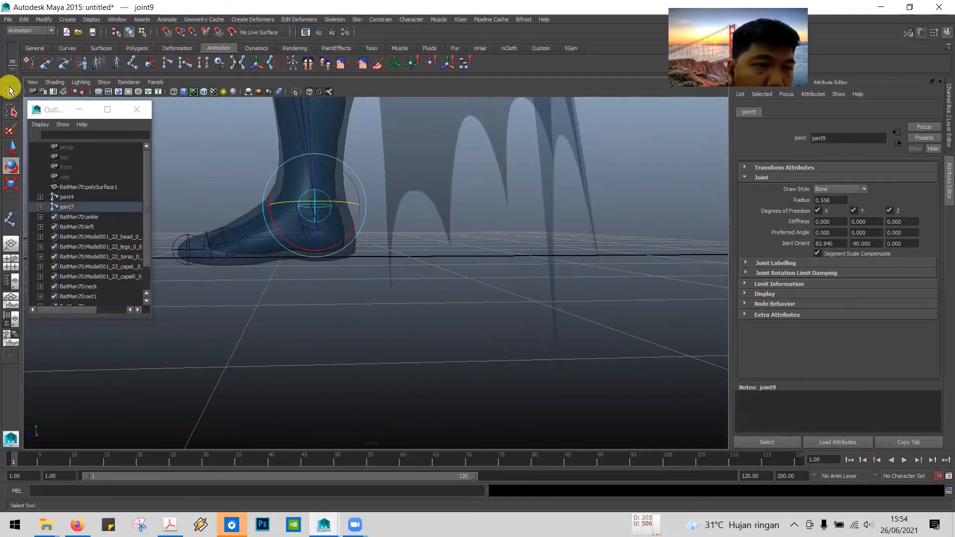
pyautogui.keyDown('shift'); pyautogui.click(321, 228); pyautogui.keyUp('shift')
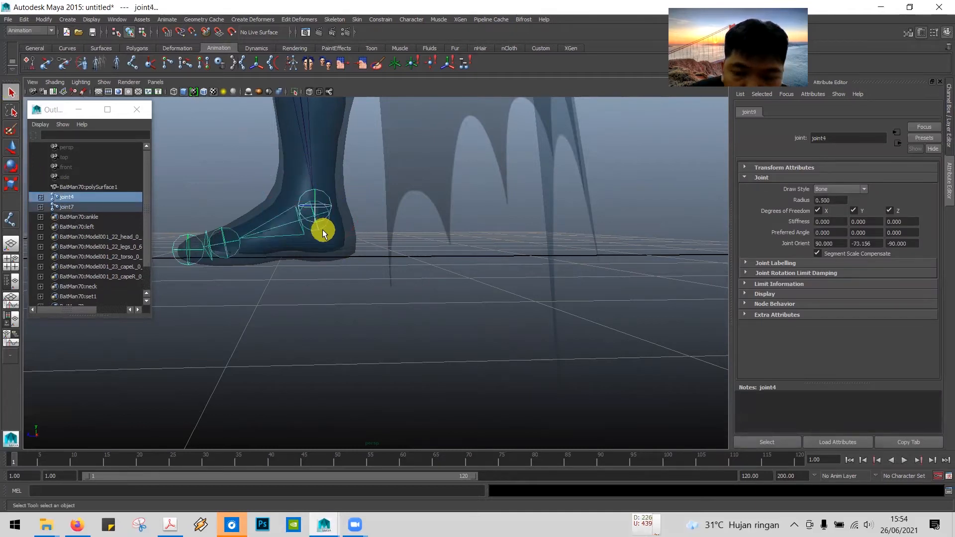
pyautogui.press('p')
# - Inspect the ankle connection from both sides, selecting the foot root joint4 and the knee joint8 to check the hierarchy
pyautogui.scroll(4, 320, 249)
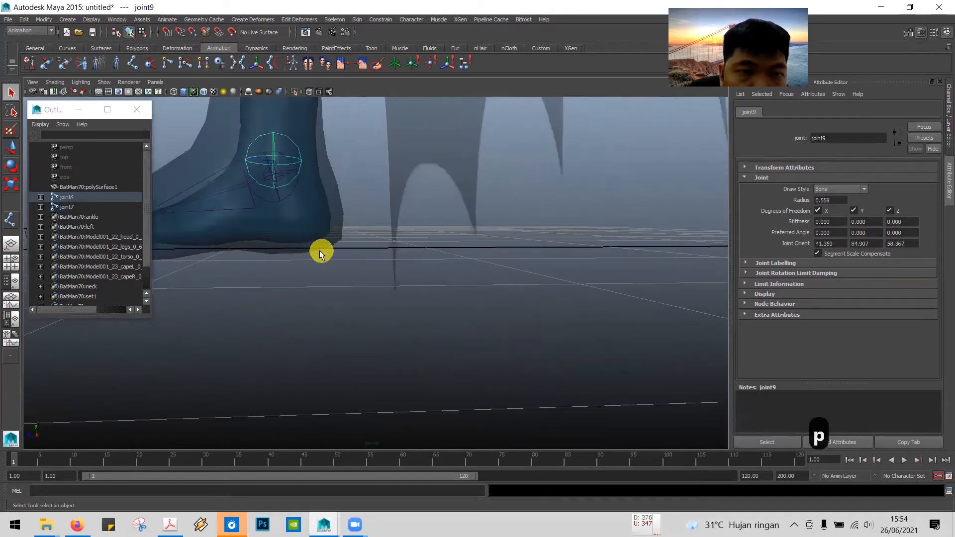
pyautogui.keyDown('alt'); pyautogui.moveTo(341, 219); pyautogui.dragTo(381, 221); pyautogui.keyUp('alt')
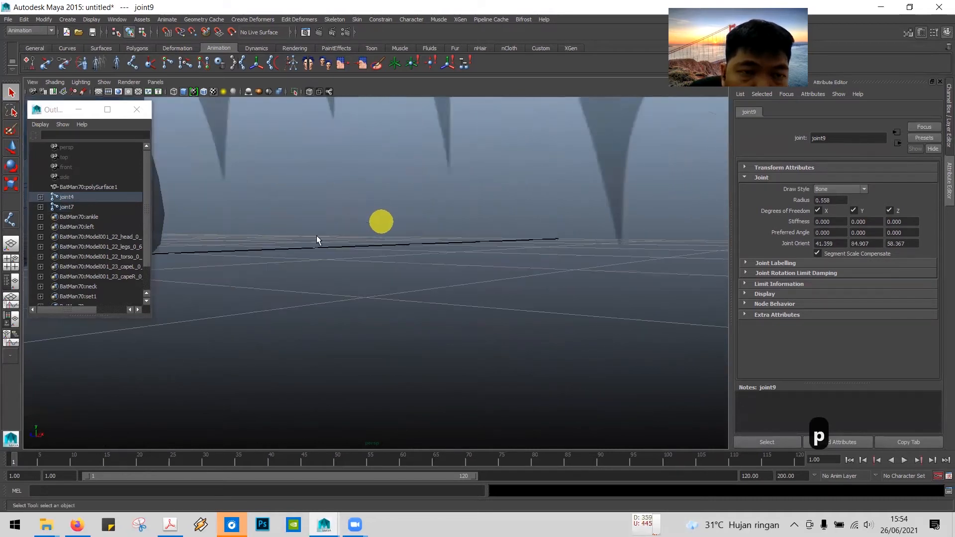
pyautogui.keyDown('alt'); pyautogui.moveTo(246, 247); pyautogui.dragTo(452, 310, button='middle'); pyautogui.keyUp('alt')
pyautogui.keyDown('alt'); pyautogui.moveTo(306, 305); pyautogui.dragTo(418, 307); pyautogui.keyUp('alt')
pyautogui.keyDown('alt'); pyautogui.moveTo(327, 329); pyautogui.dragTo(285, 337); pyautogui.keyUp('alt')
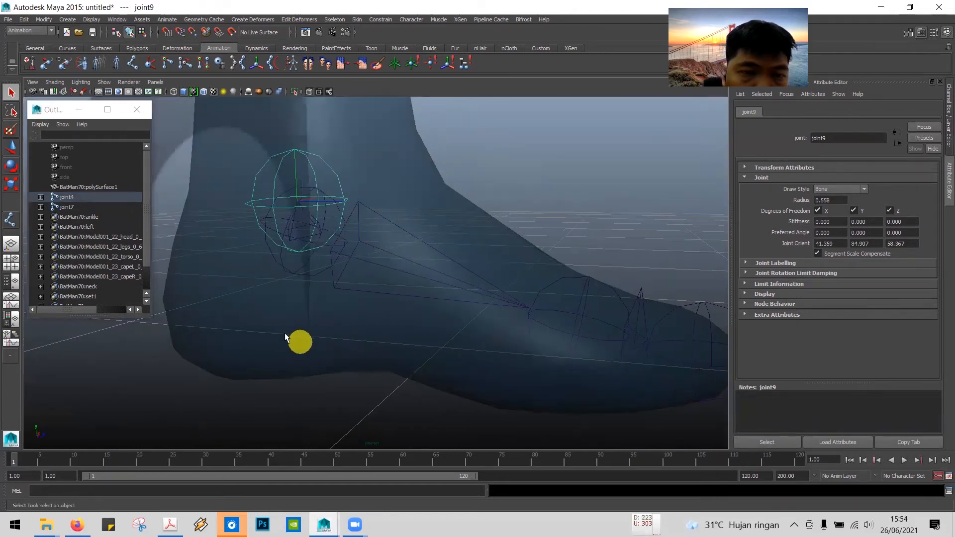
pyautogui.click(485, 174)
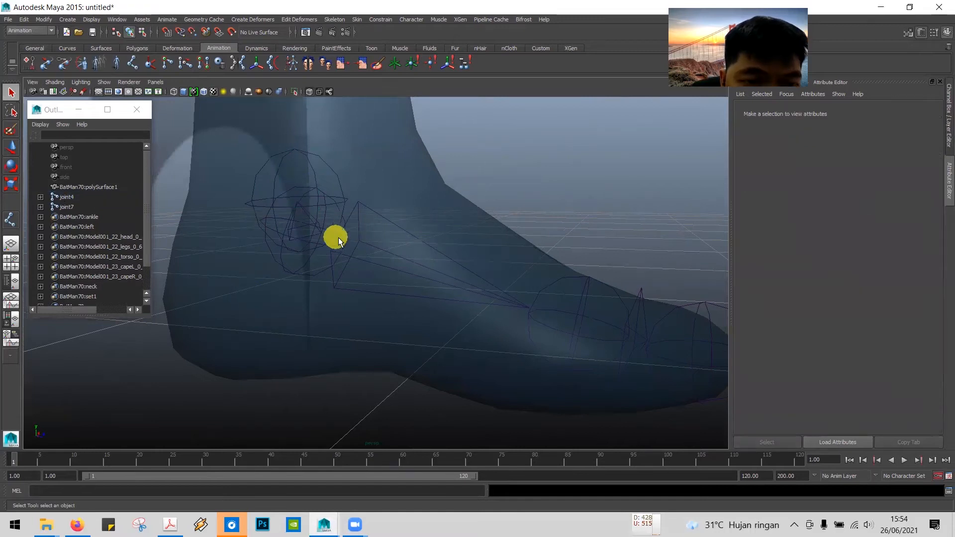
pyautogui.click(342, 238)
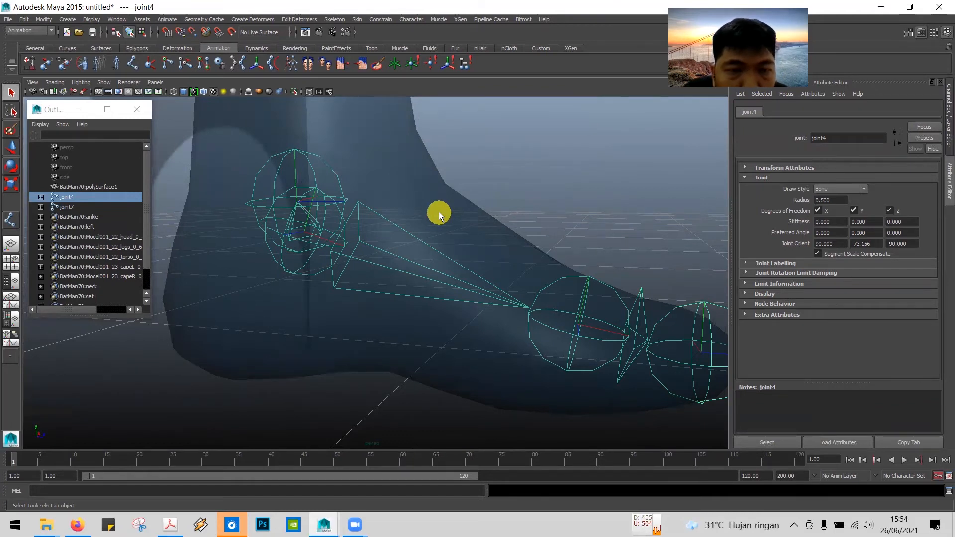
pyautogui.keyDown('alt'); pyautogui.moveTo(553, 197); pyautogui.dragTo(398, 218); pyautogui.keyUp('alt')
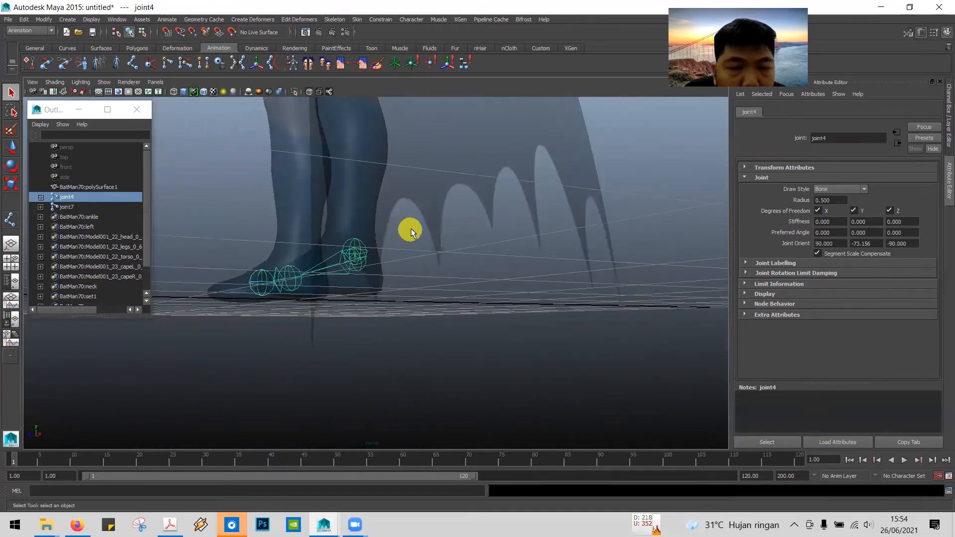
pyautogui.keyDown('alt'); pyautogui.moveTo(440, 259); pyautogui.dragTo(454, 407, button='middle'); pyautogui.keyUp('alt')
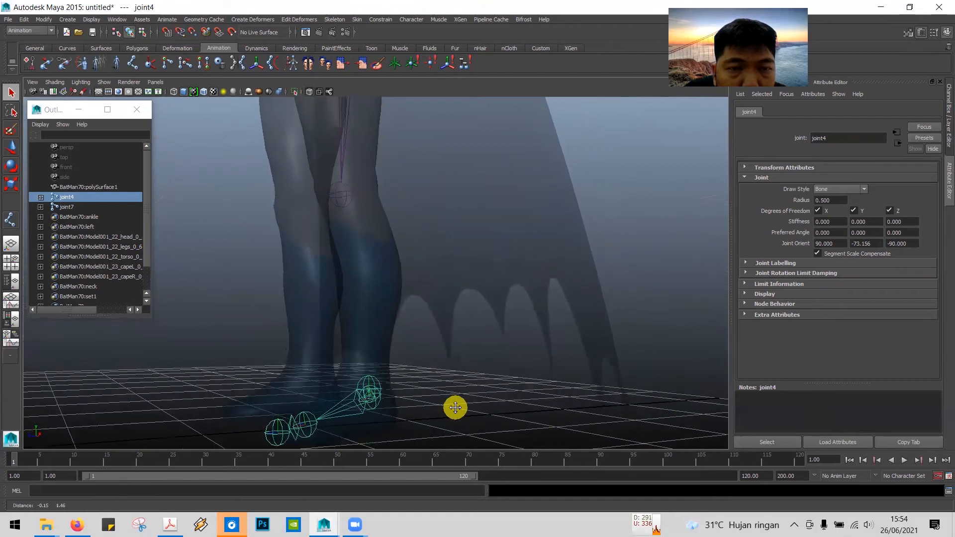
pyautogui.click(352, 198)
pyautogui.keyDown('alt'); pyautogui.moveTo(366, 358); pyautogui.dragTo(400, 314, button='right'); pyautogui.keyUp('alt')
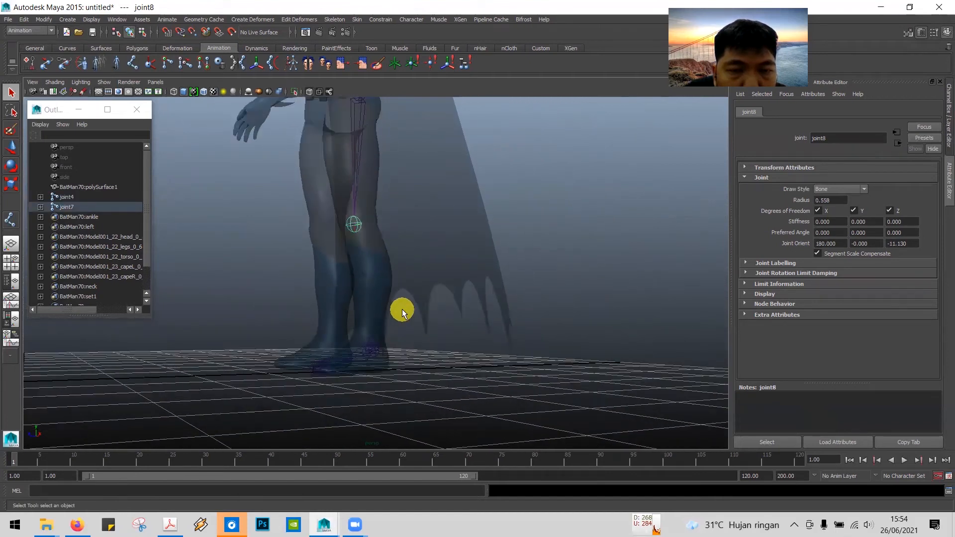
# - Consult the leg joint illustration in the Batman rigging tutorial PDF in Adobe Acrobat and return to Maya
pyautogui.hotkey('alt', 'Tab')
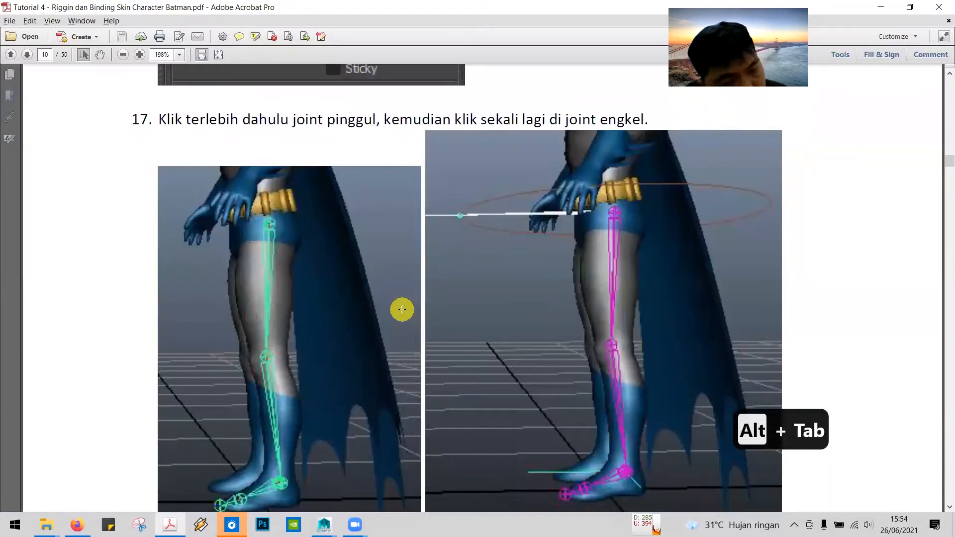
pyautogui.hotkey('alt', 'Tab')
pyautogui.scroll(3, 404, 312)
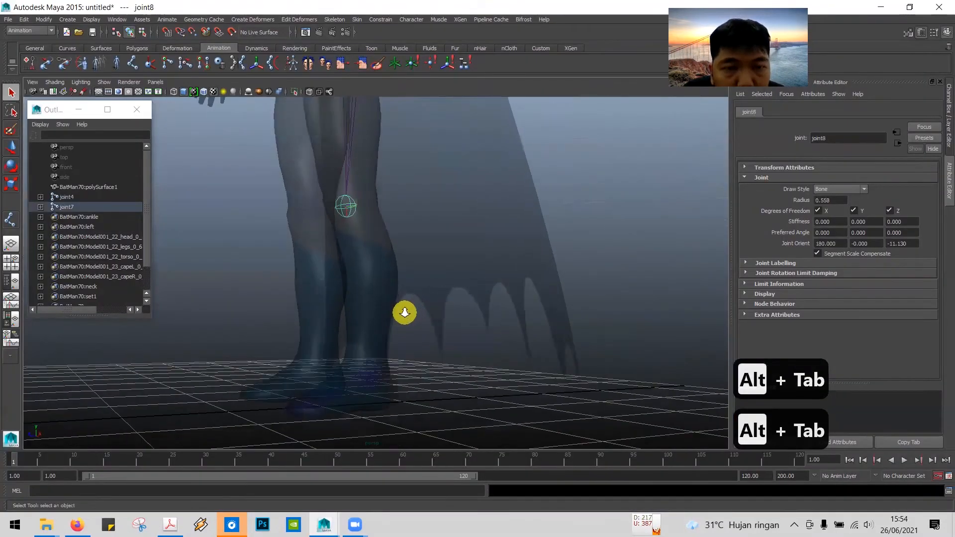
# - Undo the recent selections and the parenting of the ankle joint9 under joint4
pyautogui.scroll(3, 404, 312)
pyautogui.keyDown('alt'); pyautogui.moveTo(521, 324); pyautogui.dragTo(497, 228, button='middle'); pyautogui.keyUp('alt')
pyautogui.hotkey('ctrl', 'z')
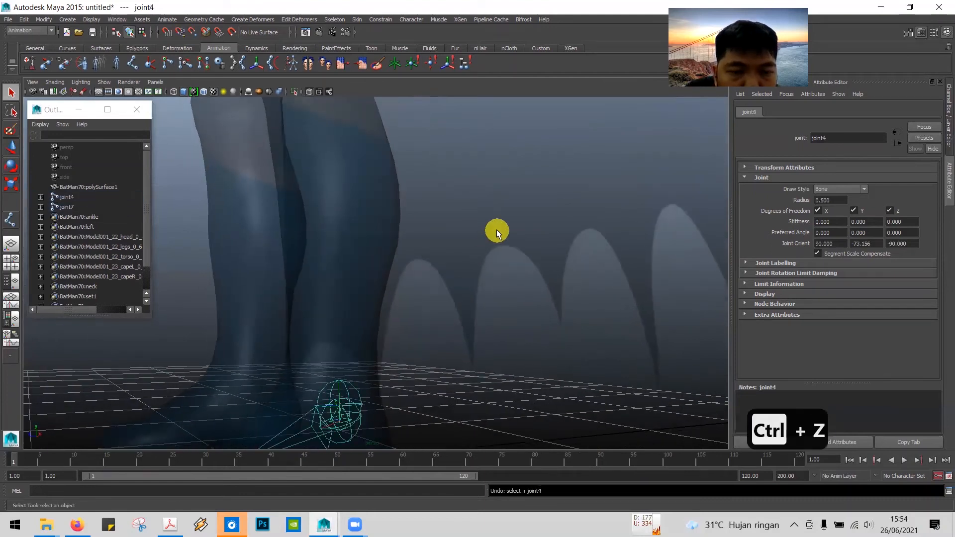
pyautogui.hotkey('ctrl', 'z')
pyautogui.hotkey('ctrl', 'z')
pyautogui.hotkey('ctrl', 'z')
pyautogui.hotkey('ctrl', 'z')
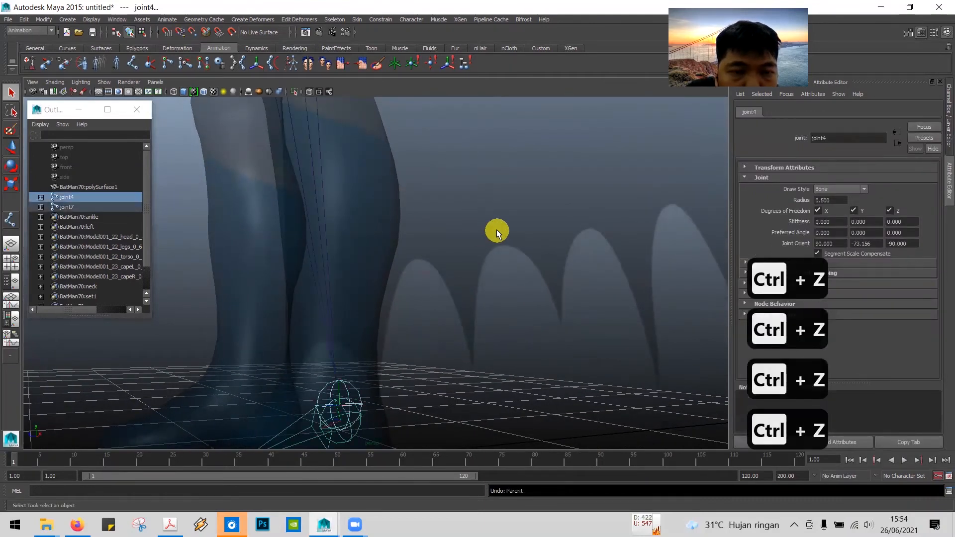
# - Try parenting the other way round, with the foot root joint4 placed under the leg chain's ankle joint9
pyautogui.moveTo(465, 356)
pyautogui.keyDown('alt'); pyautogui.mouseDown()
pyautogui.moveTo(480, 347)
pyautogui.moveTo(454, 347)
pyautogui.moveTo(466, 353)
pyautogui.mouseUp(); pyautogui.keyUp('alt')
pyautogui.click(424, 384)
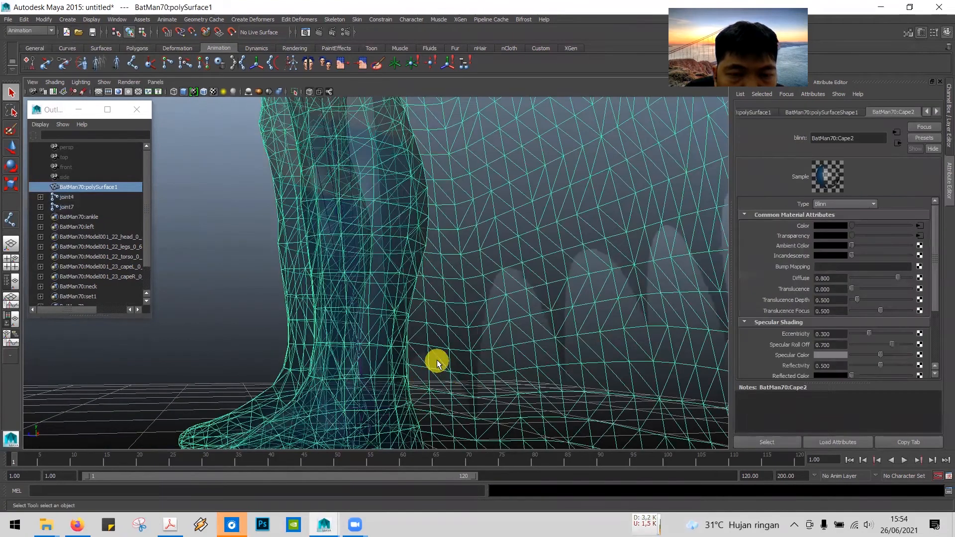
pyautogui.click(241, 277)
pyautogui.keyDown('alt'); pyautogui.moveTo(412, 357); pyautogui.dragTo(405, 237, button='middle'); pyautogui.keyUp('alt')
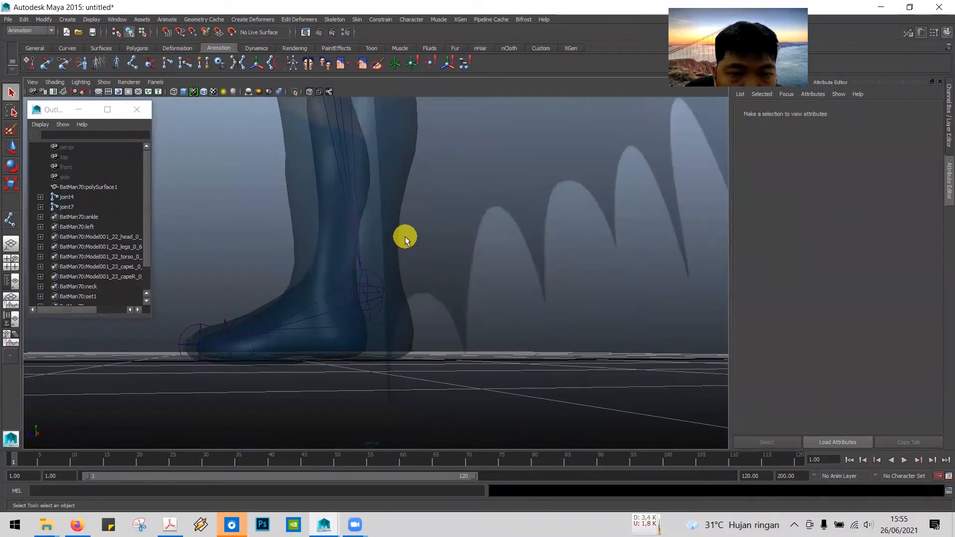
pyautogui.click(368, 302)
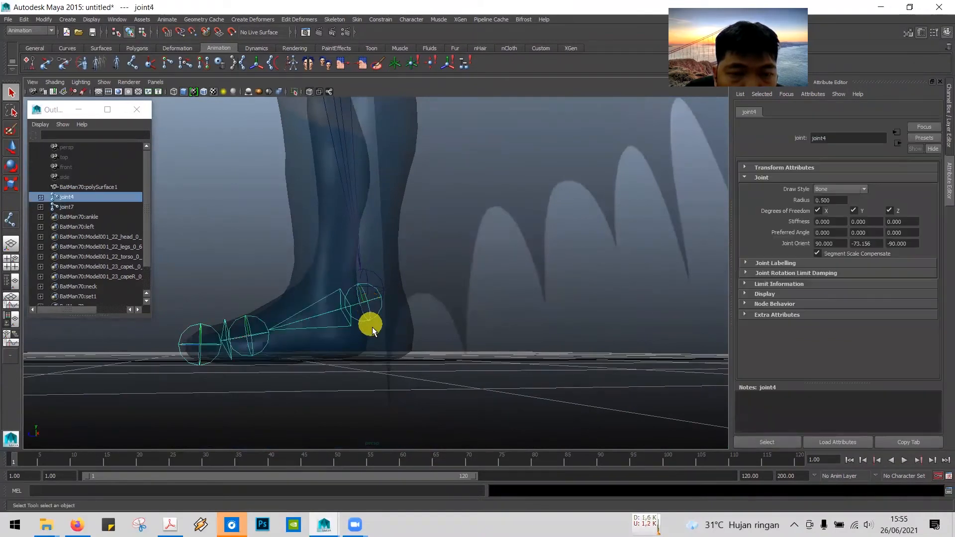
pyautogui.click(376, 275)
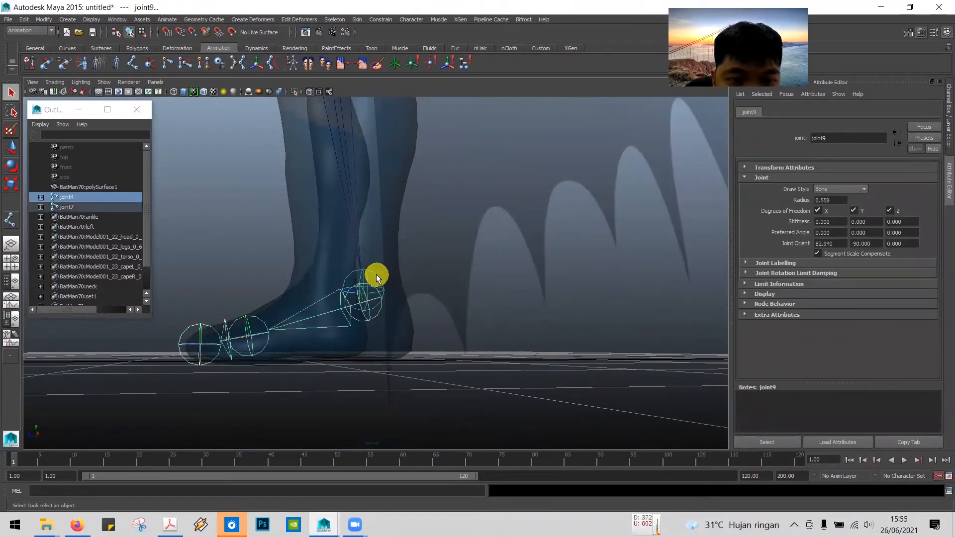
pyautogui.press('p')
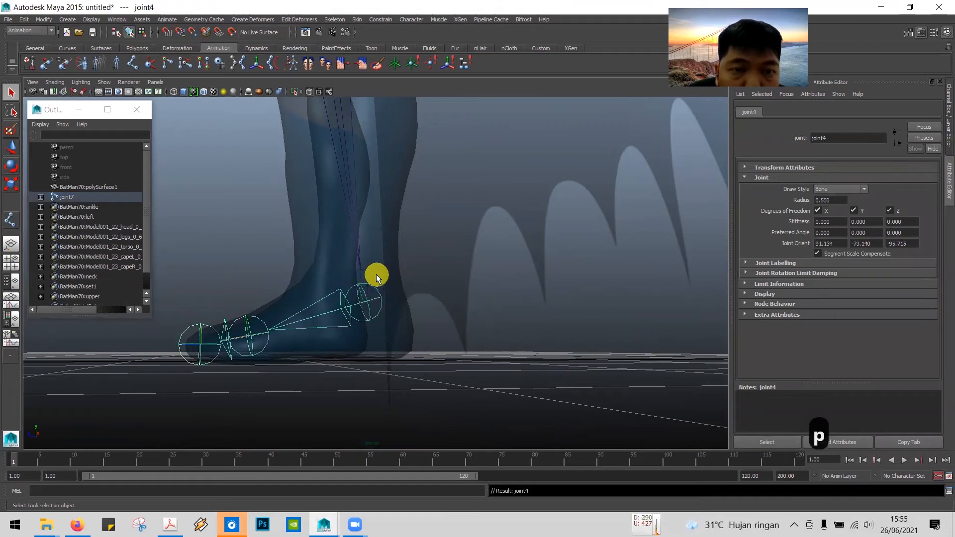
# - Inspect the ankle joint from several angles, and undo the parenting of joint4 under joint9 along with the selections
pyautogui.scroll(2, 333, 303)
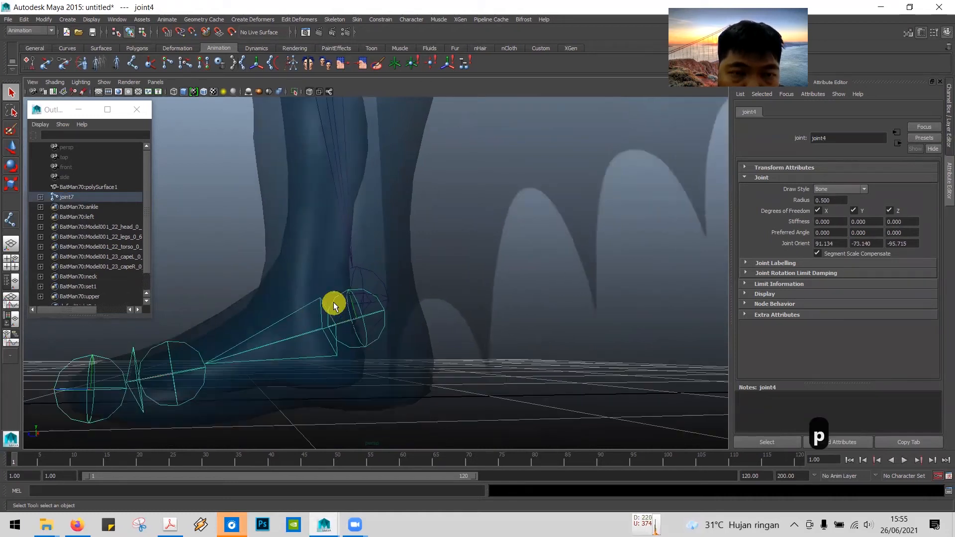
pyautogui.keyDown('alt'); pyautogui.moveTo(372, 302); pyautogui.dragTo(422, 337); pyautogui.keyUp('alt')
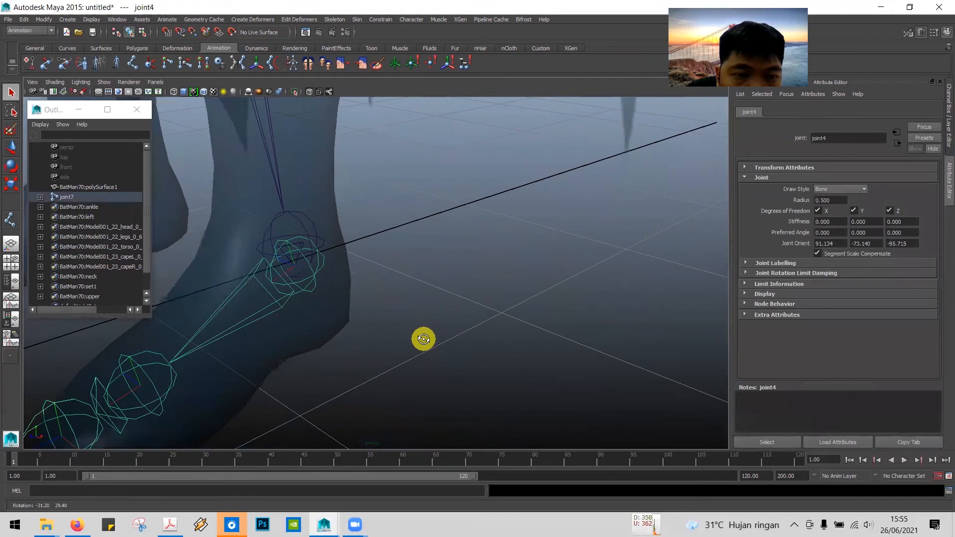
pyautogui.keyDown('alt'); pyautogui.moveTo(420, 252); pyautogui.dragTo(386, 240); pyautogui.keyUp('alt')
pyautogui.hotkey('ctrl', 'z')
pyautogui.hotkey('ctrl', 'z')
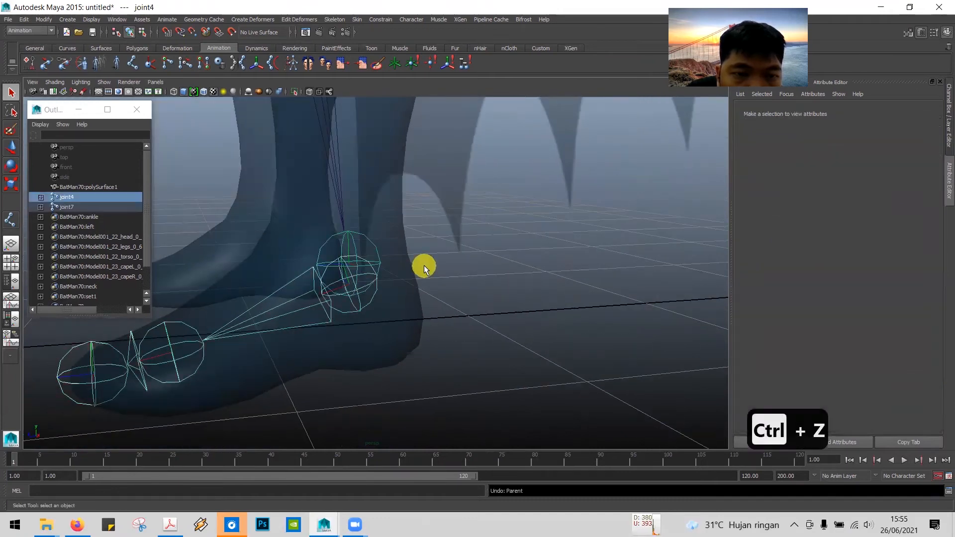
pyautogui.hotkey('ctrl', 'z')
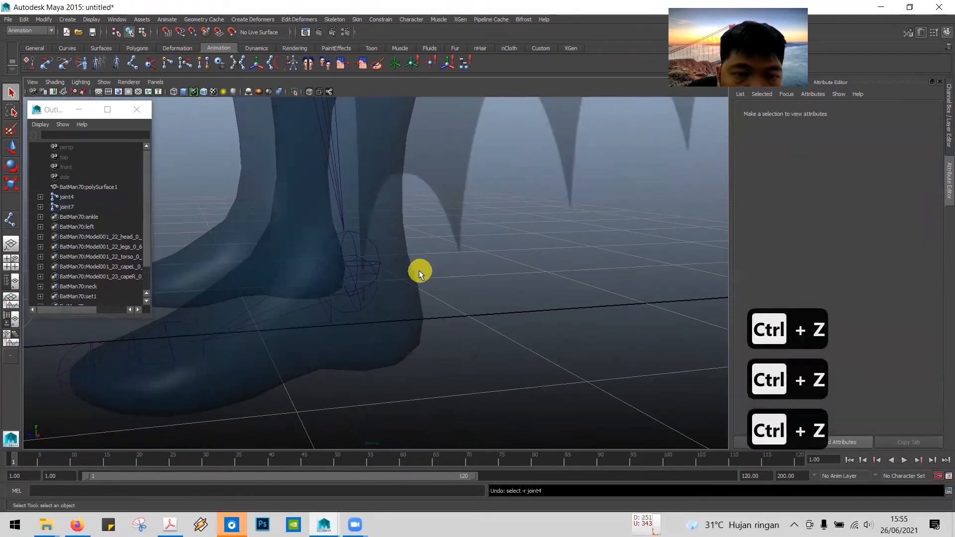
# - Try again to parent the ankle joint9 under the foot root joint4, and undo that parenting
pyautogui.click(379, 255)
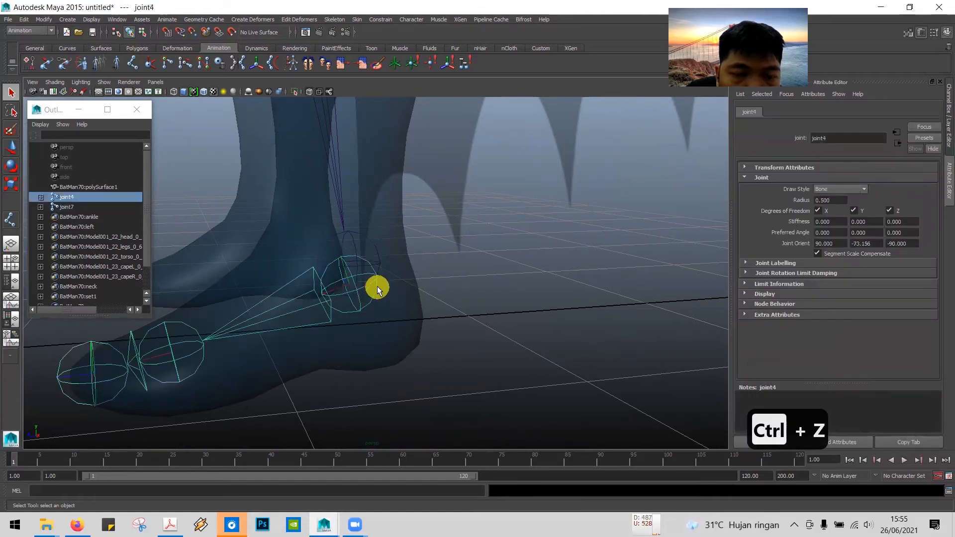
pyautogui.click(380, 254)
pyautogui.click(376, 252)
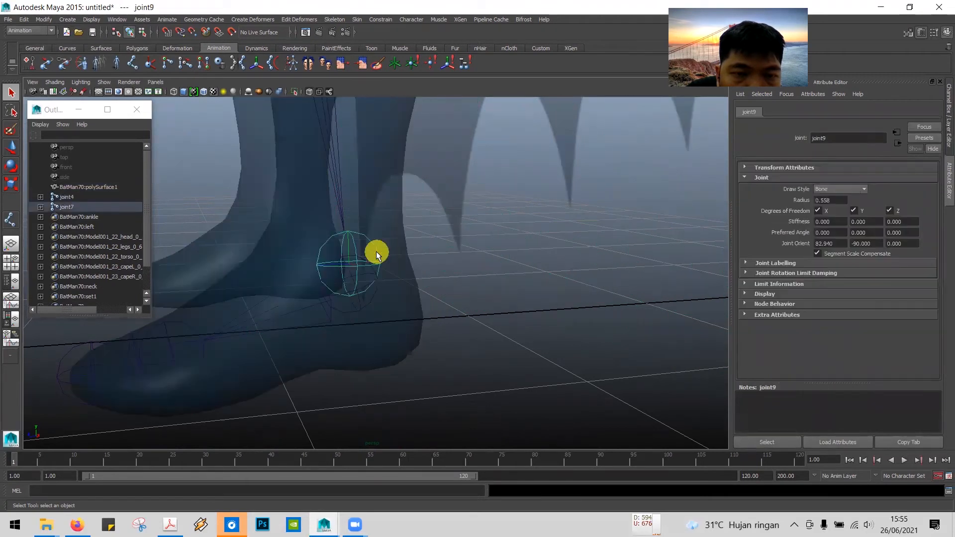
pyautogui.click(371, 294)
pyautogui.press('p')
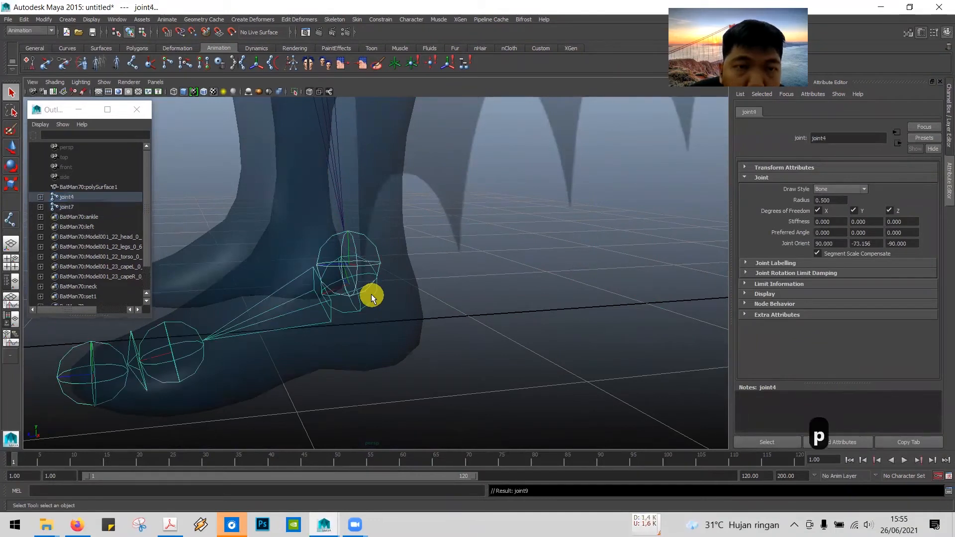
pyautogui.hotkey('ctrl', 'z')
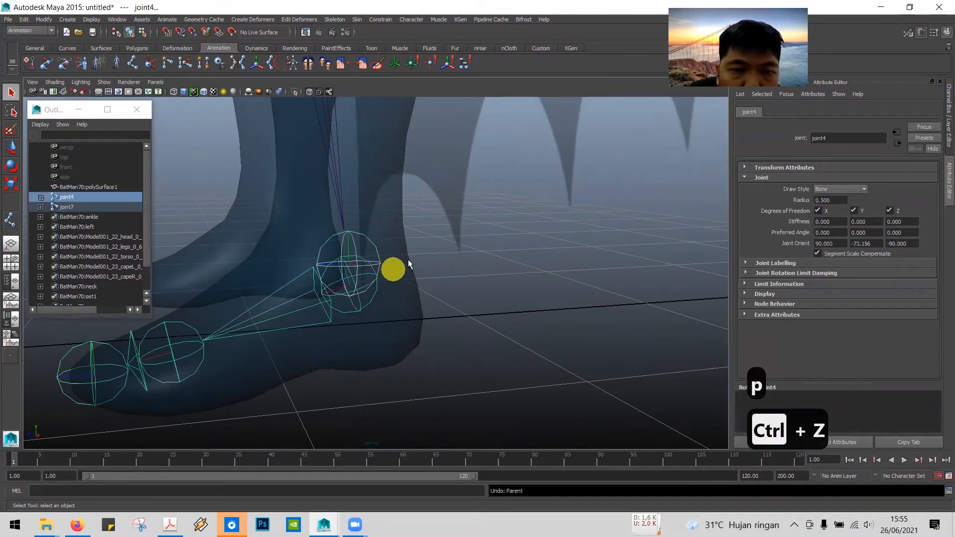
# - Undo the leftover joint selections and parent the foot root joint4 under the leg chain's ankle joint9
pyautogui.hotkey('ctrl', 'z')
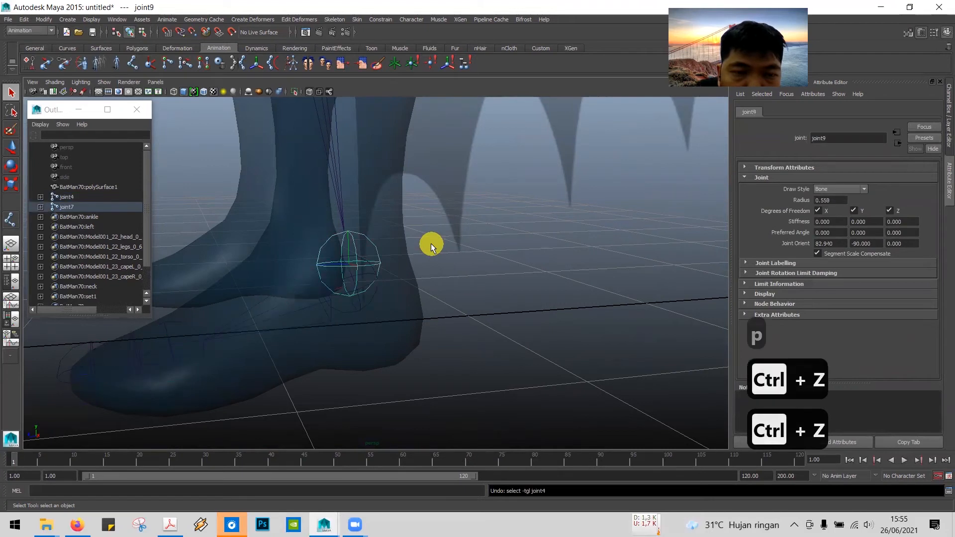
pyautogui.click(416, 269)
pyautogui.hotkey('ctrl', 'z')
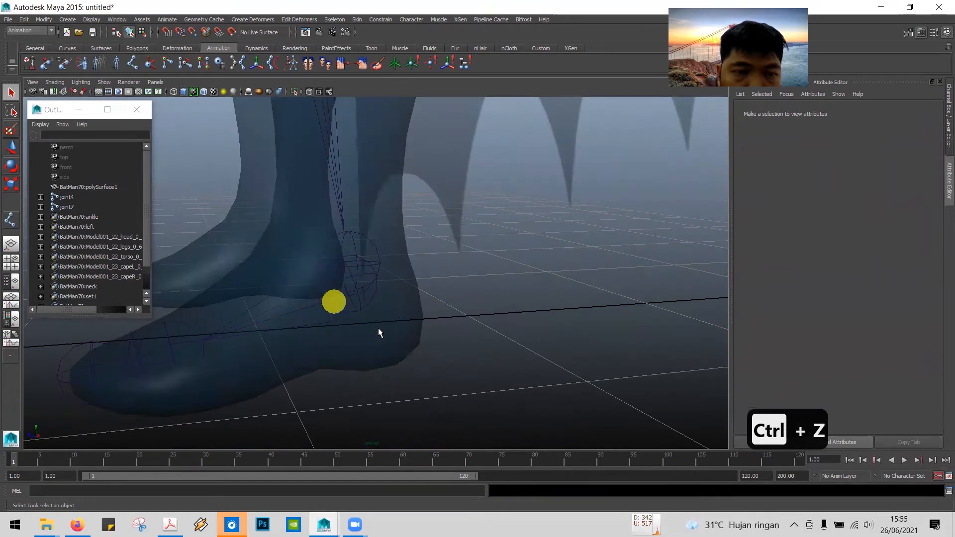
pyautogui.click(372, 298)
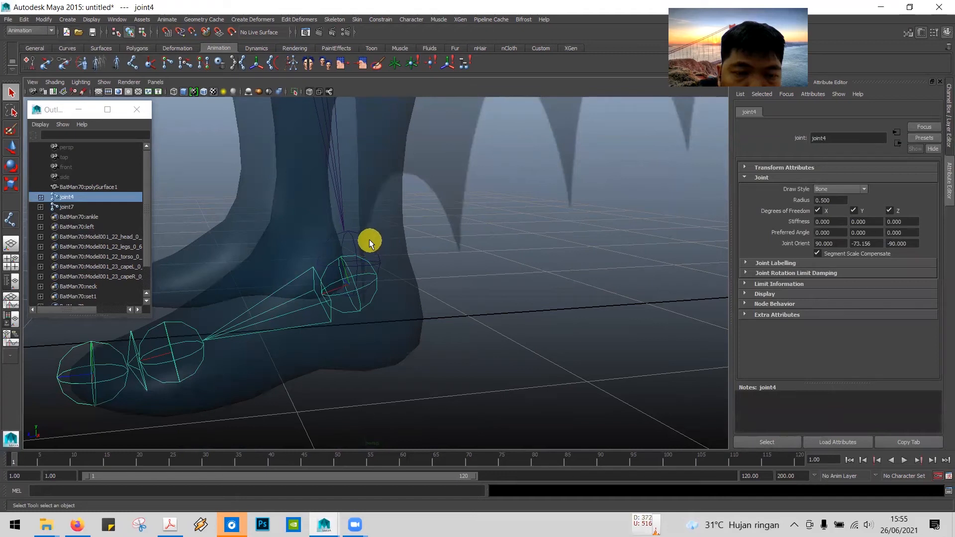
pyautogui.keyDown('shift'); pyautogui.click(368, 241); pyautogui.keyUp('shift')
pyautogui.press('p')
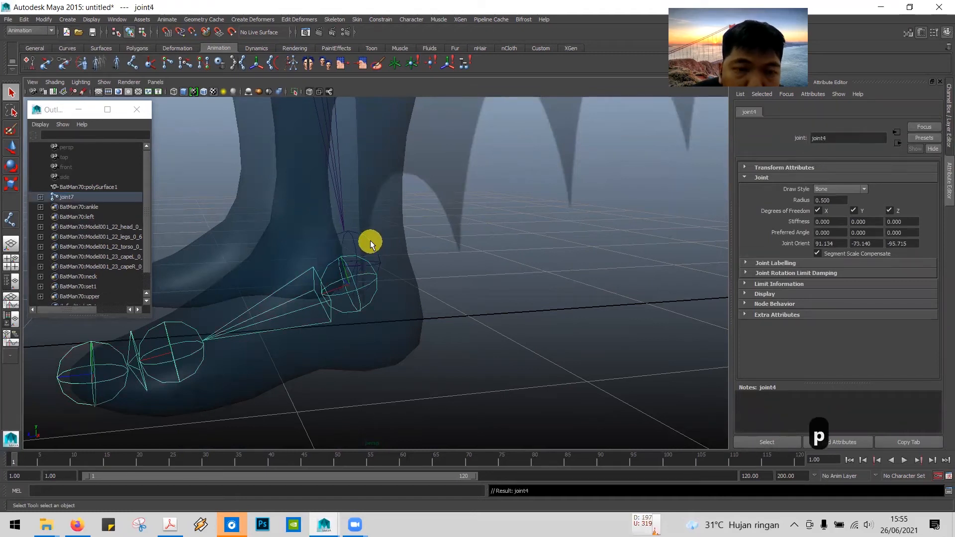
pyautogui.scroll(-5, 444, 250)
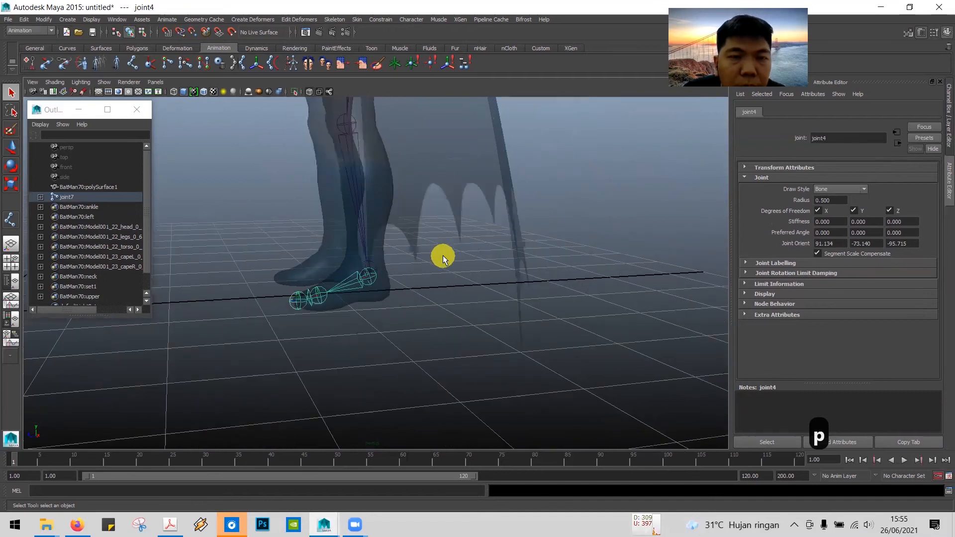
pyautogui.scroll(-4, 443, 256)
pyautogui.keyDown('alt'); pyautogui.moveTo(471, 203); pyautogui.dragTo(454, 297, button='middle'); pyautogui.keyUp('alt')
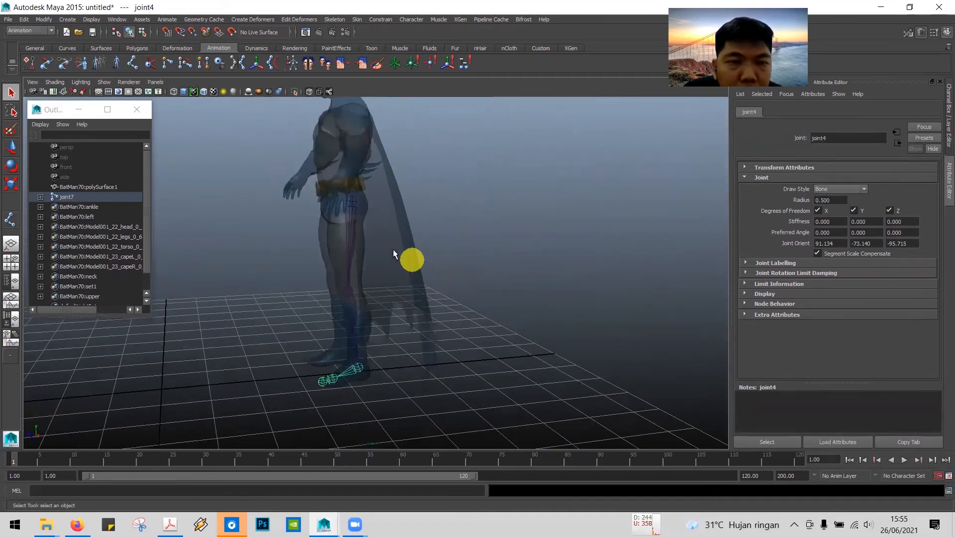
pyautogui.keyDown('alt'); pyautogui.moveTo(454, 209); pyautogui.dragTo(434, 209); pyautogui.keyUp('alt')
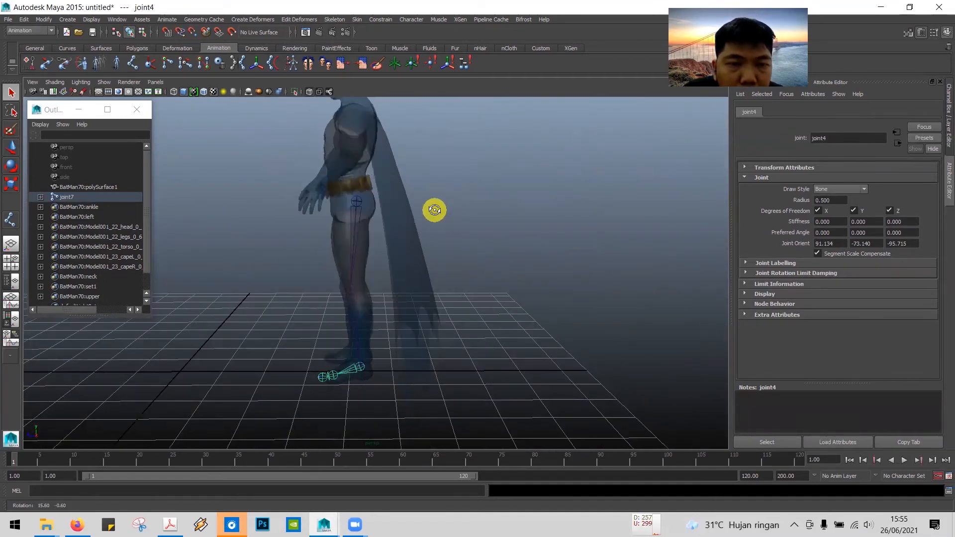
# - Consult the hip-to-ankle instruction in the tutorial PDF, try an IK handle from hip joint7 to the ankle joint, and undo it
pyautogui.hotkey('alt', 'Tab')
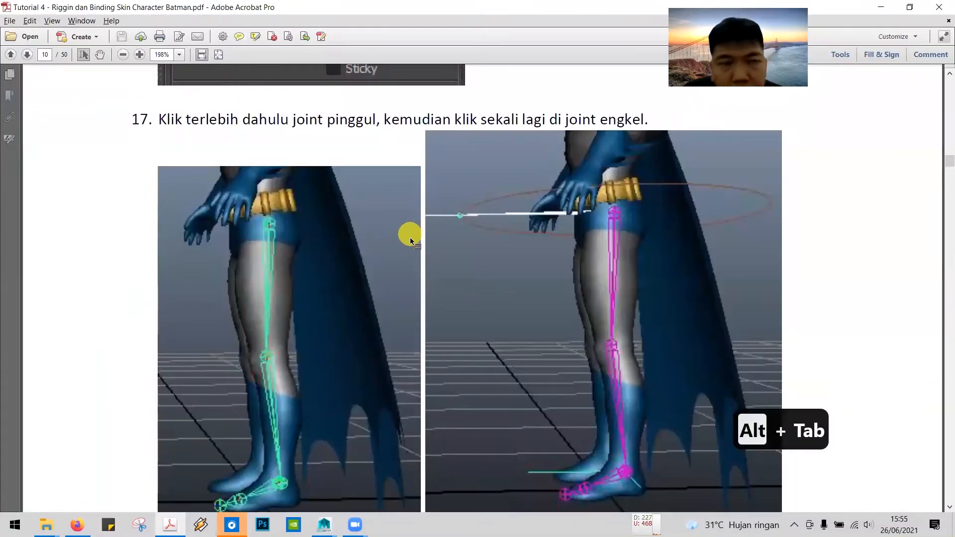
pyautogui.hotkey('alt', 'Tab')
pyautogui.click(342, 114)
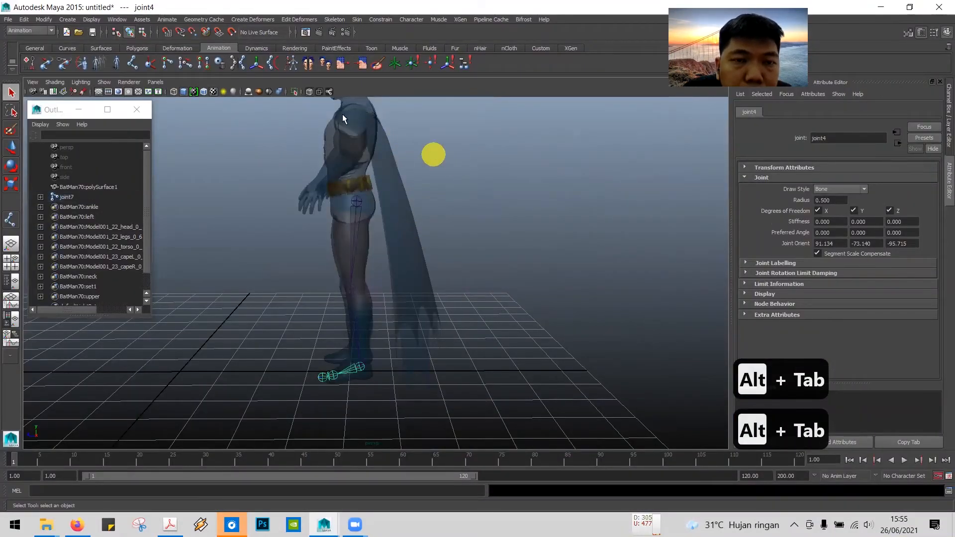
pyautogui.click(336, 19)
pyautogui.click(354, 44)
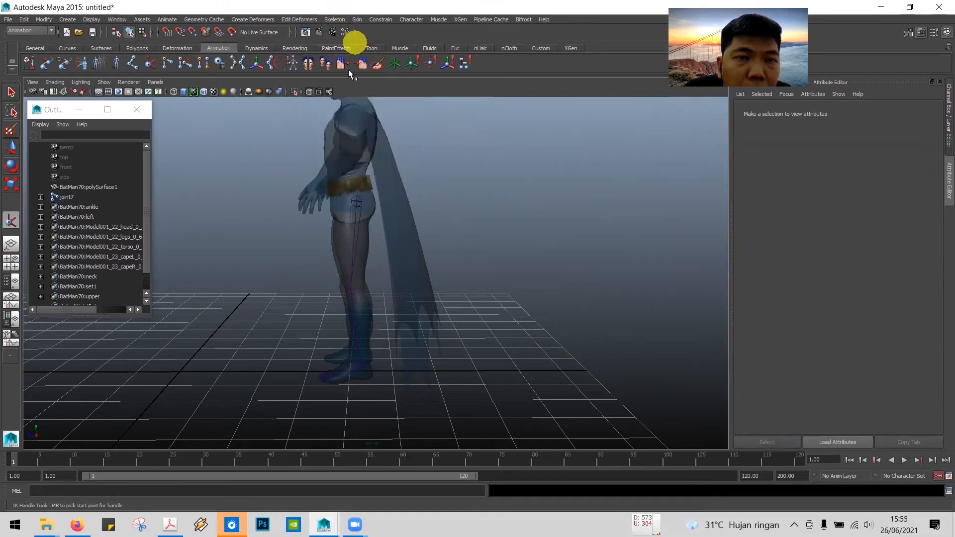
pyautogui.click(359, 201)
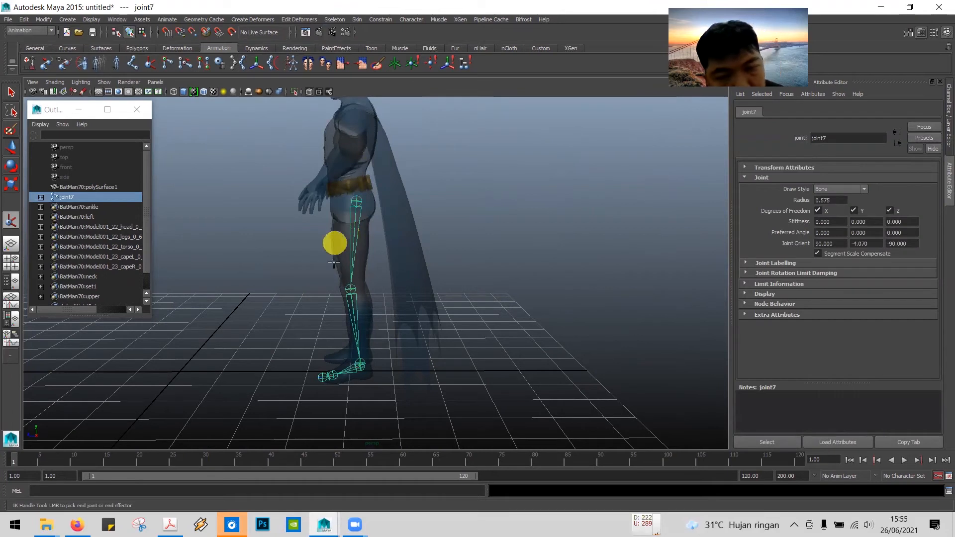
pyautogui.click(360, 359)
pyautogui.scroll(6, 399, 381)
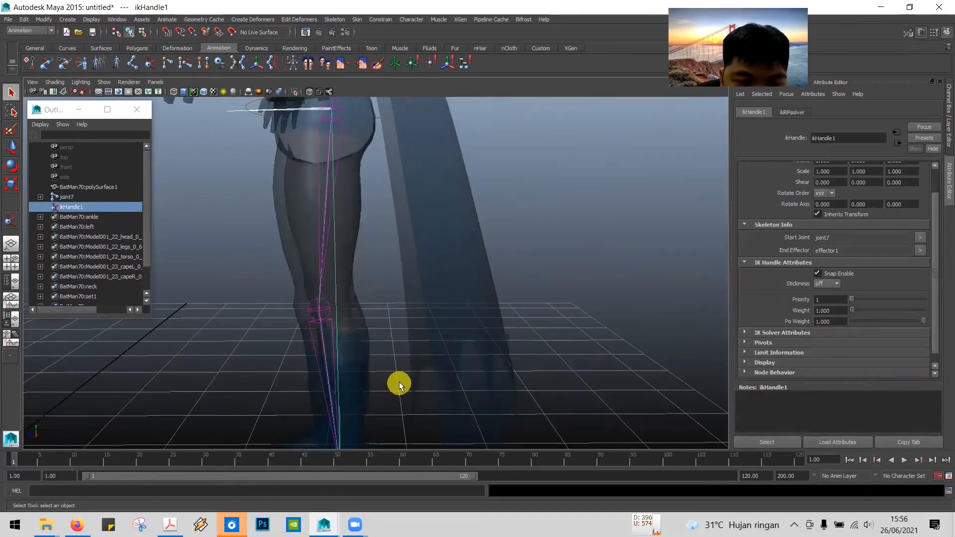
pyautogui.keyDown('alt'); pyautogui.moveTo(386, 390); pyautogui.dragTo(431, 148, button='middle'); pyautogui.keyUp('alt')
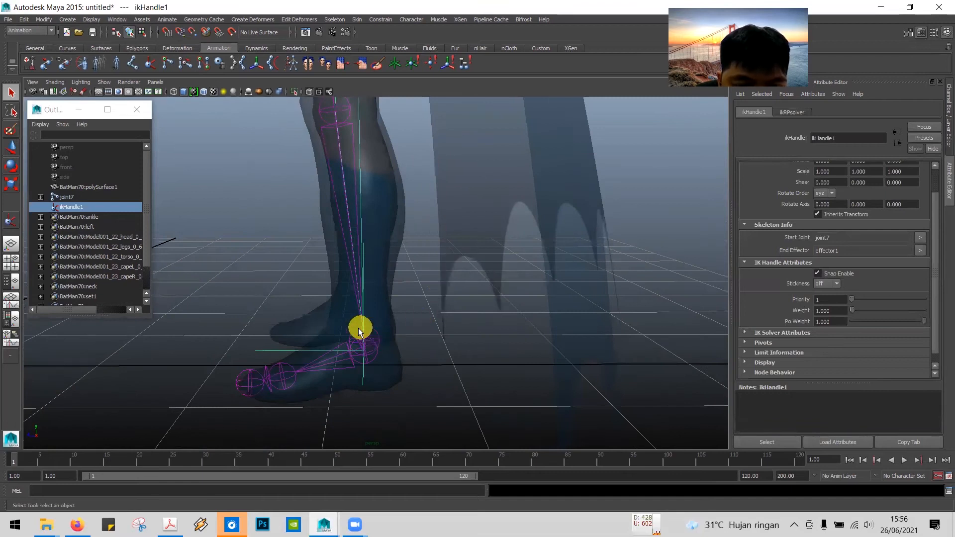
pyautogui.click(11, 147)
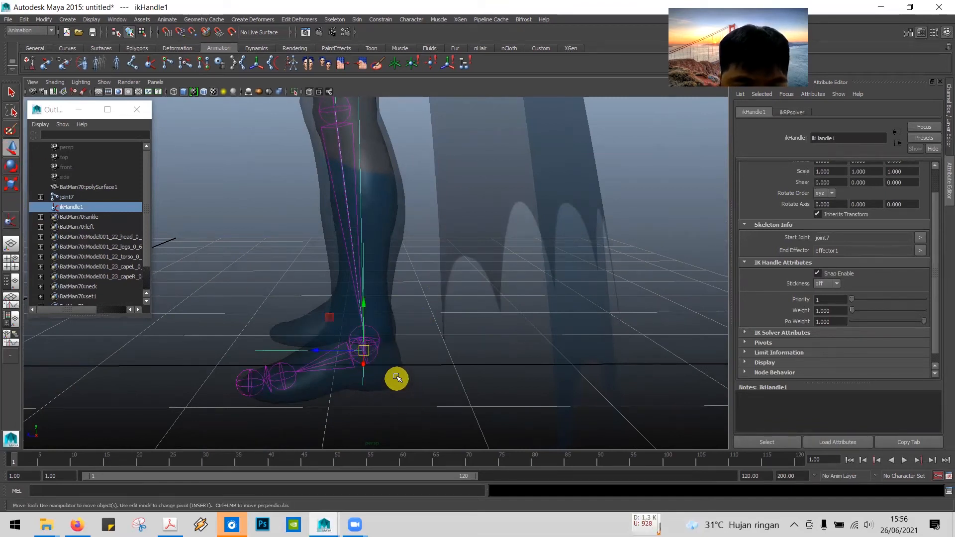
pyautogui.hotkey('ctrl', 'z')
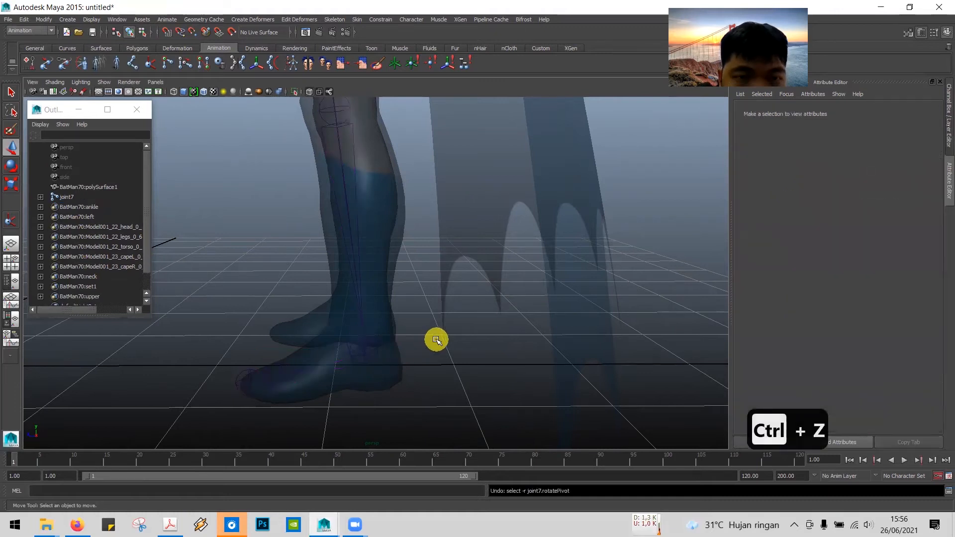
# - Create an IK handle with the IK Handle Tool, starting at hip joint7 and ending at the leg chain's ankle joint9
pyautogui.scroll(2, 436, 340)
pyautogui.scroll(-5, 436, 340)
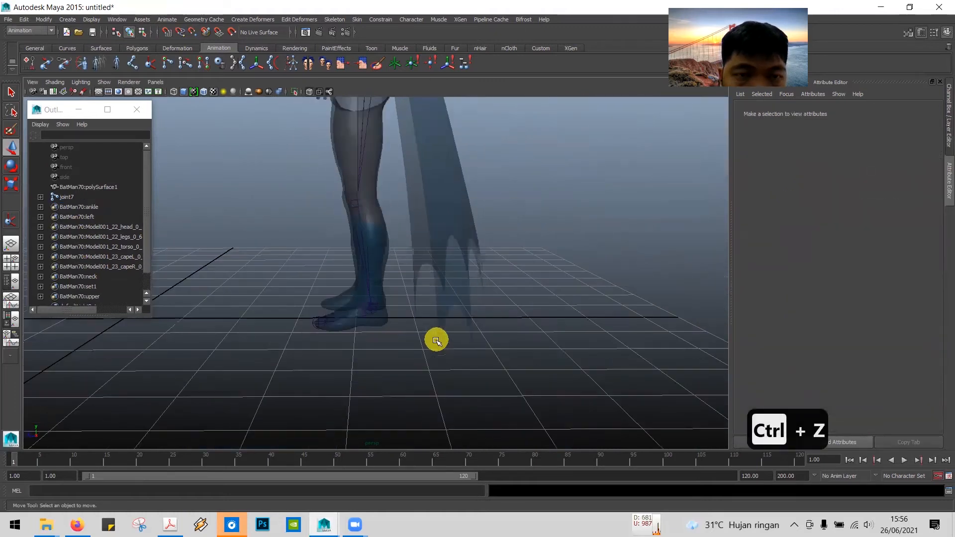
pyautogui.scroll(-1, 436, 340)
pyautogui.click(369, 131)
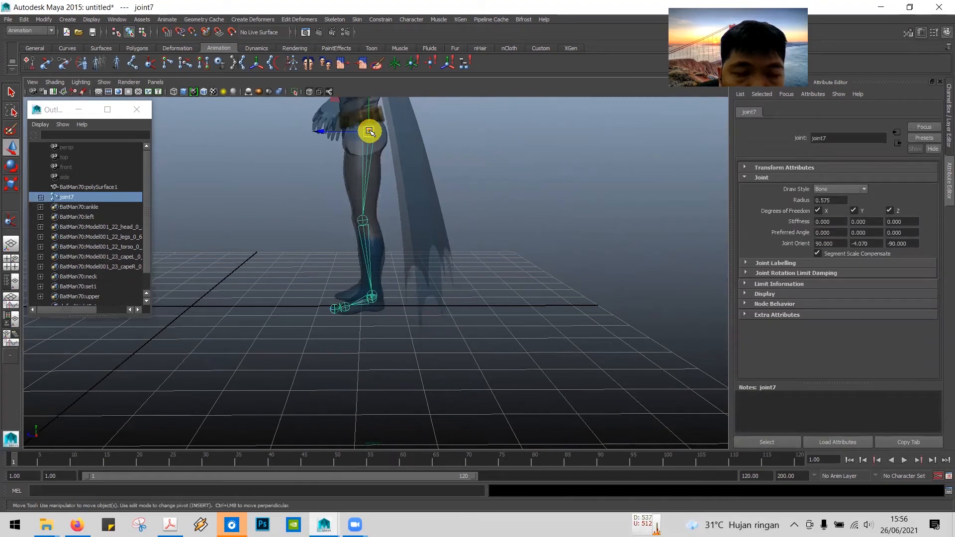
pyautogui.click(334, 20)
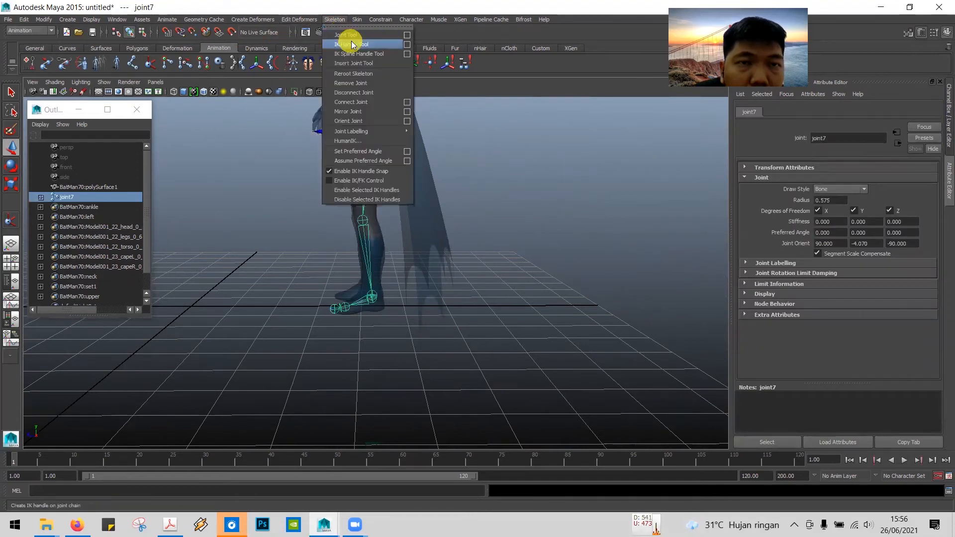
pyautogui.click(352, 44)
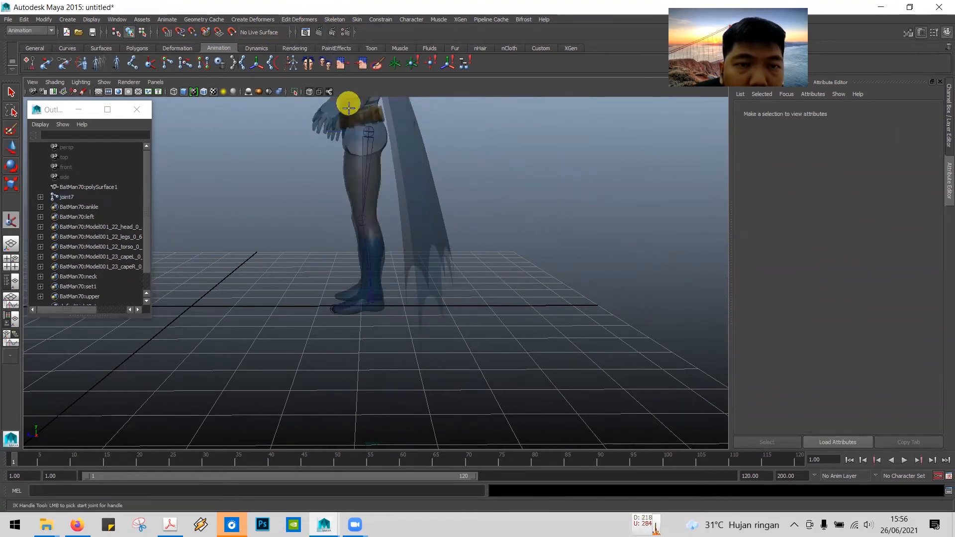
pyautogui.click(368, 131)
pyautogui.scroll(8, 383, 226)
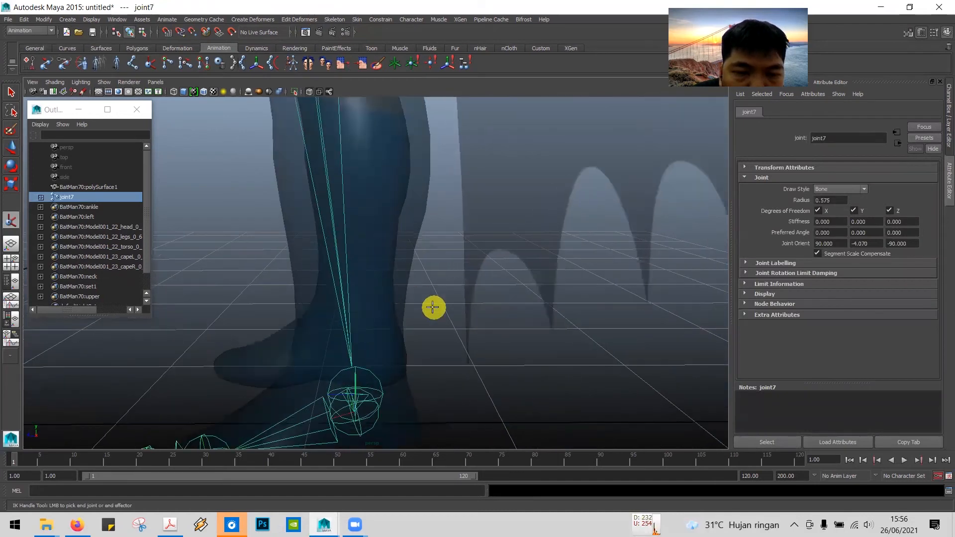
pyautogui.keyDown('alt'); pyautogui.moveTo(433, 306); pyautogui.dragTo(413, 202, button='middle'); pyautogui.keyUp('alt')
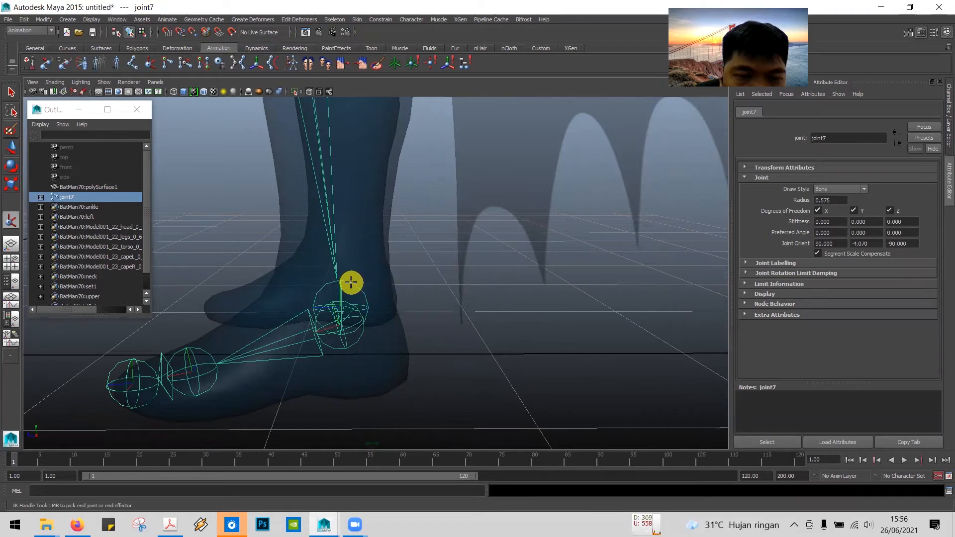
pyautogui.click(351, 283)
# - Test the leg's IK by moving ikHandle1 away from the ankle, and undo the move
pyautogui.press('w')
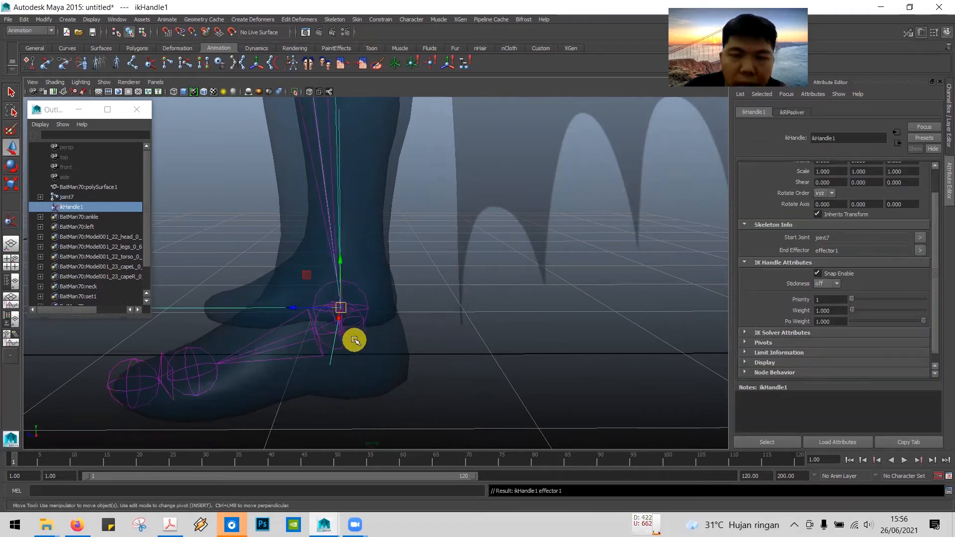
pyautogui.scroll(-10, 447, 354)
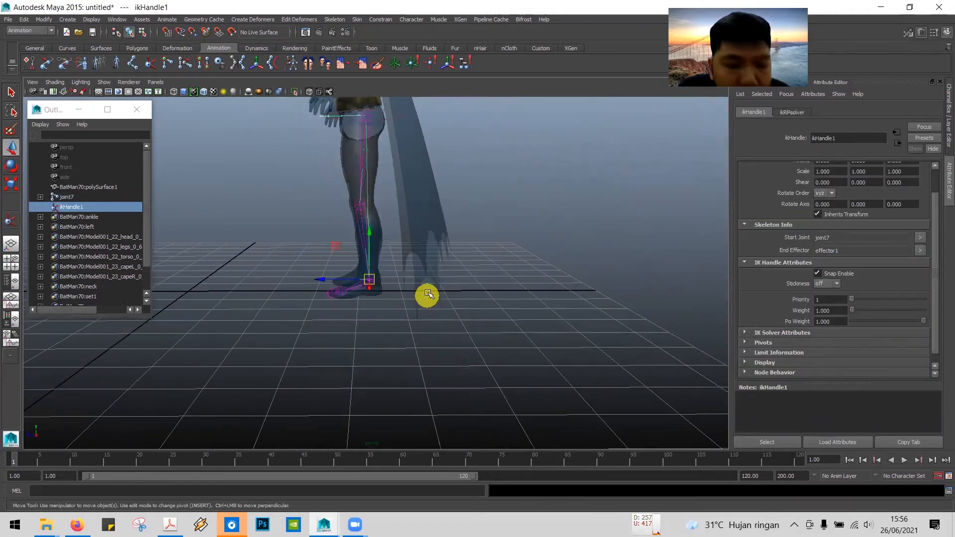
pyautogui.keyDown('alt'); pyautogui.moveTo(449, 275); pyautogui.dragTo(460, 331, button='middle'); pyautogui.keyUp('alt')
pyautogui.moveTo(380, 334); pyautogui.dragTo(334, 390)
pyautogui.hotkey('ctrl', 'z')
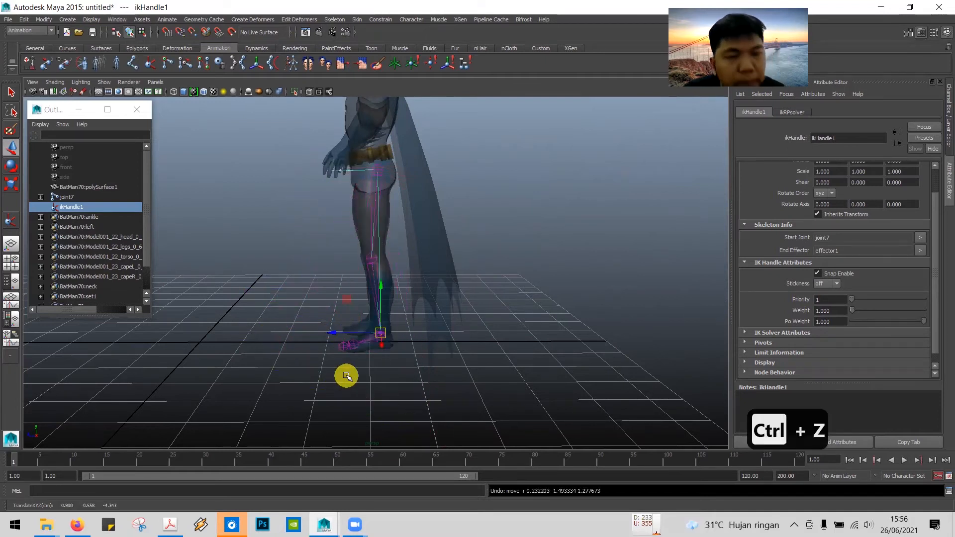
# - Switch to the tutorial PDF in Adobe Acrobat and read steps 18 and 19 on moving the IK leg and naming the joints
pyautogui.hotkey('alt', 'Tab')
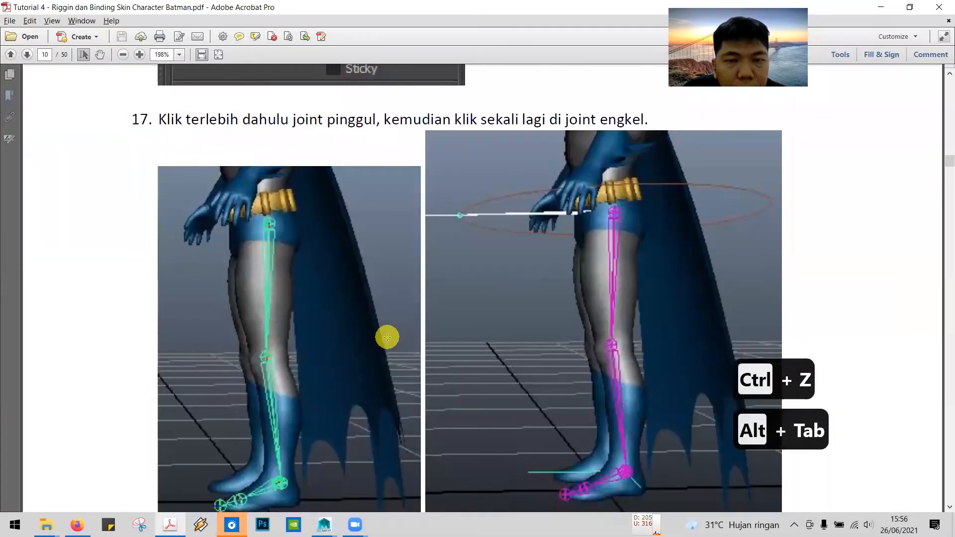
pyautogui.scroll(-5, 387, 338)
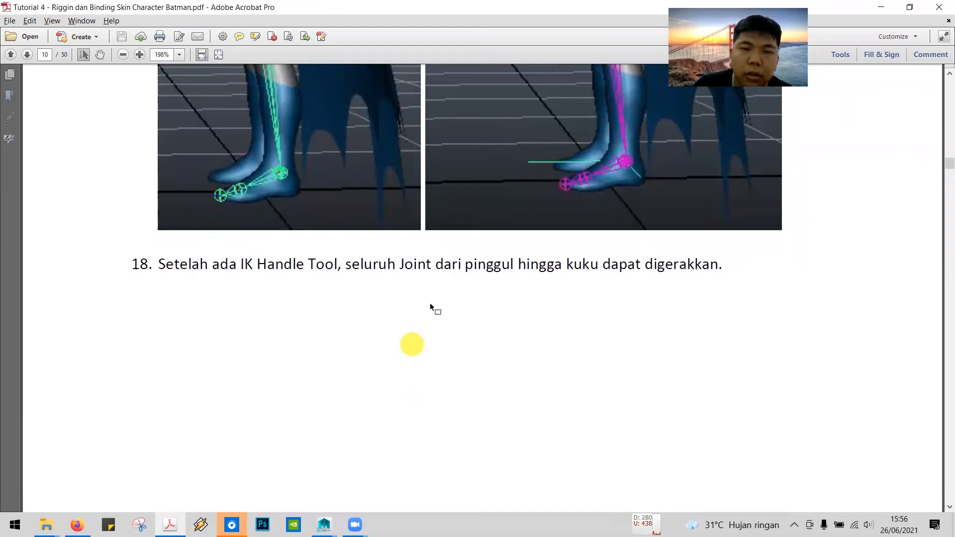
pyautogui.scroll(-6, 422, 306)
pyautogui.scroll(-3, 393, 289)
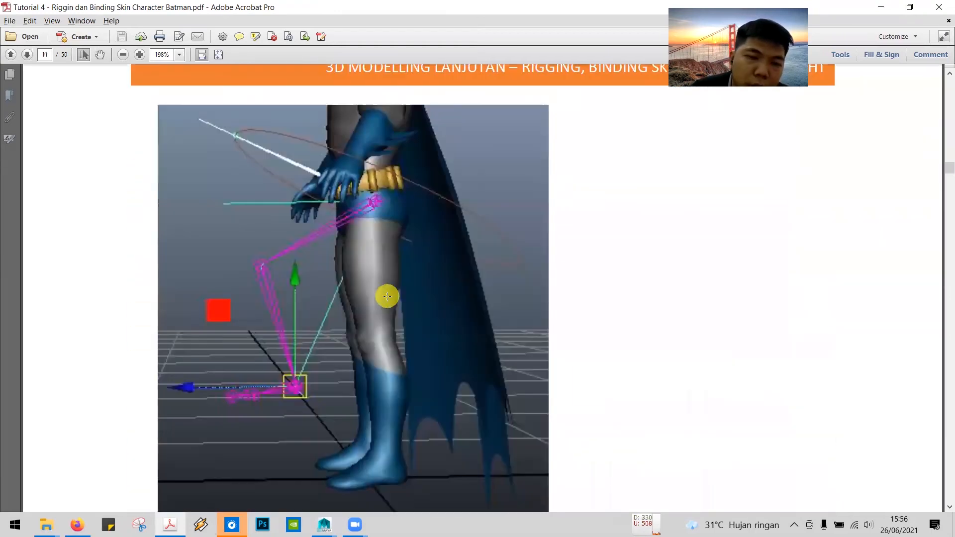
pyautogui.scroll(-8, 386, 296)
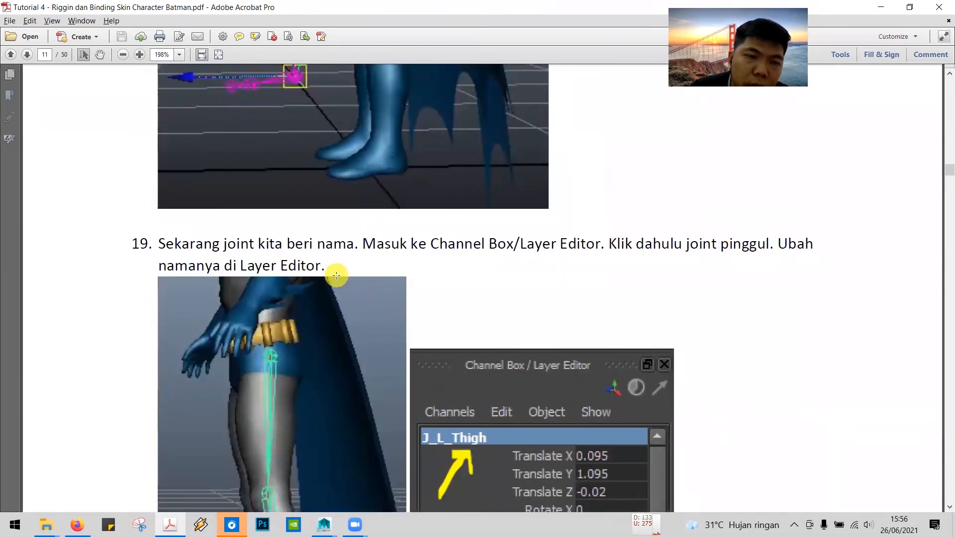
pyautogui.scroll(-2, 336, 275)
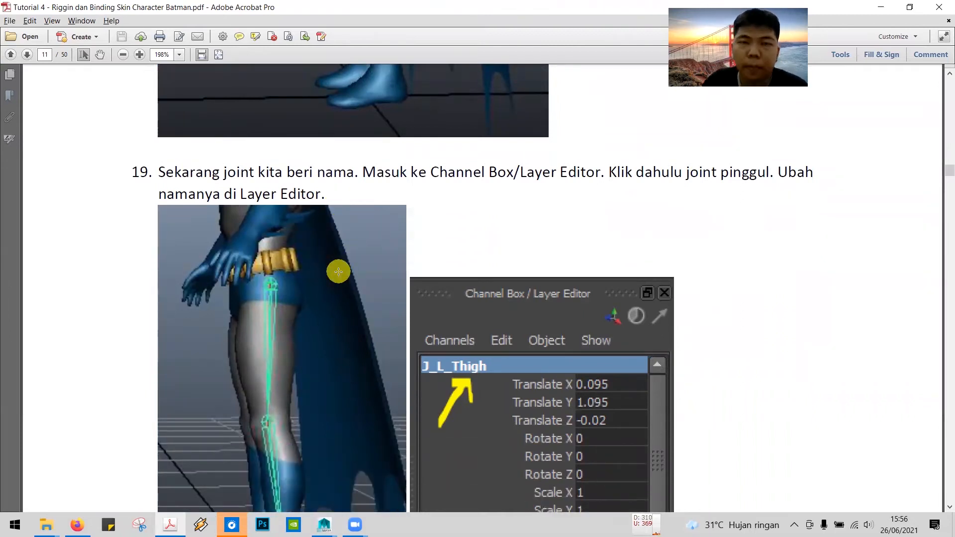
pyautogui.scroll(-1, 393, 231)
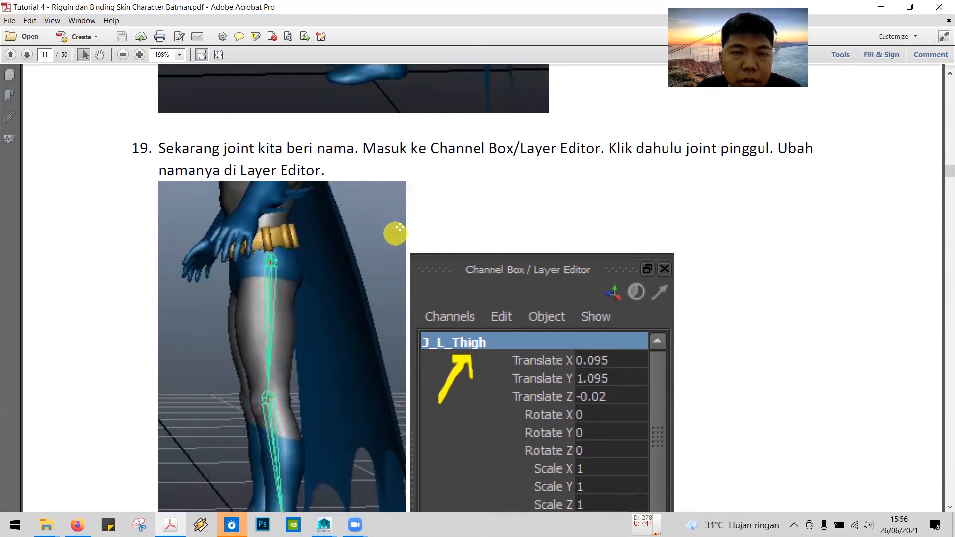
pyautogui.scroll(-1, 569, 168)
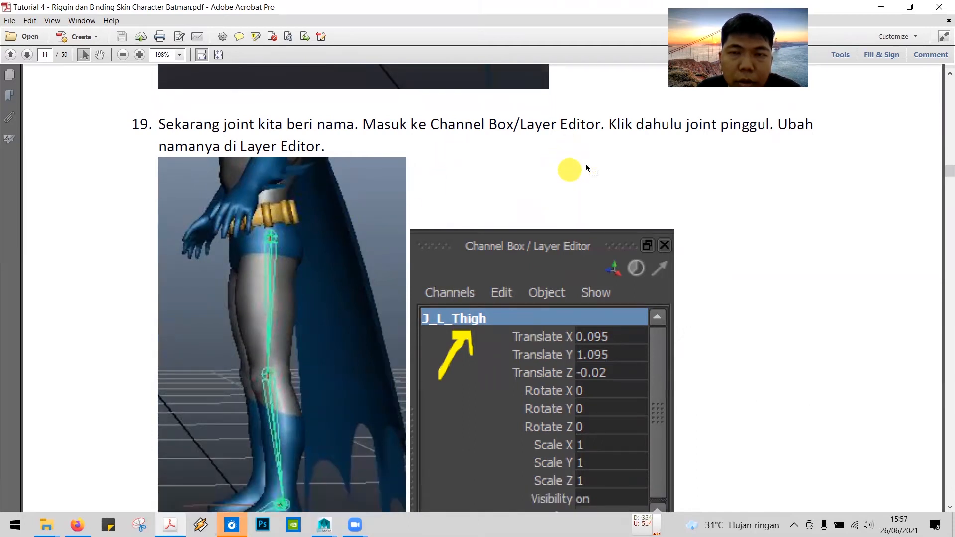
# - Switch to Maya, select the hip joint joint7 and rename it J_L_Thigh, following step 19 of the tutorial PDF
pyautogui.hotkey('alt', 'Tab')
pyautogui.click(11, 92)
pyautogui.click(378, 169)
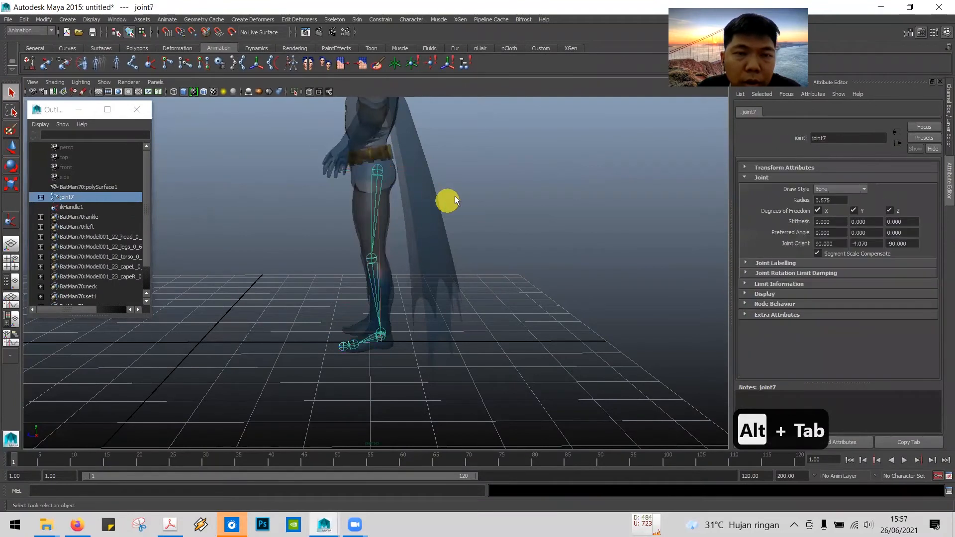
pyautogui.hotkey('alt', 'Tab')
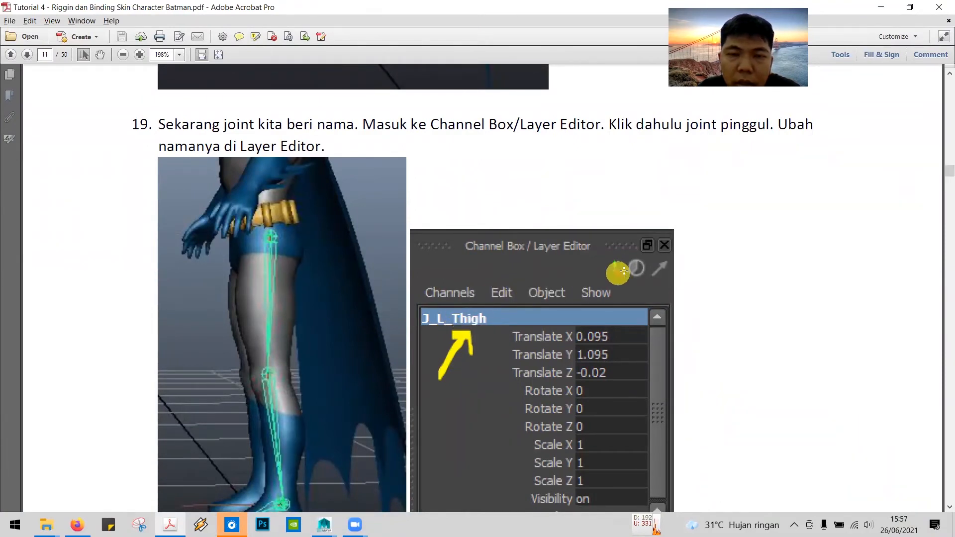
pyautogui.hotkey('alt', 'Tab')
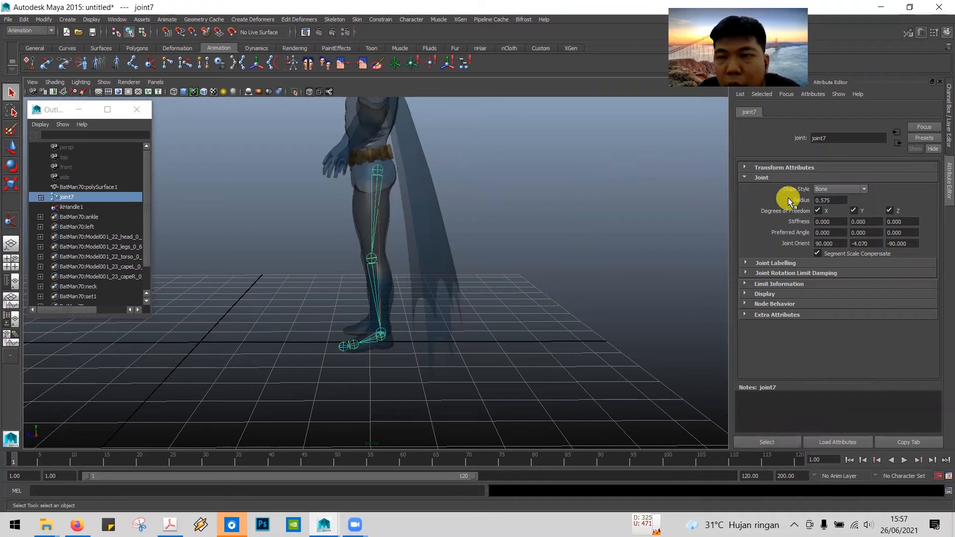
pyautogui.doubleClick(840, 135)
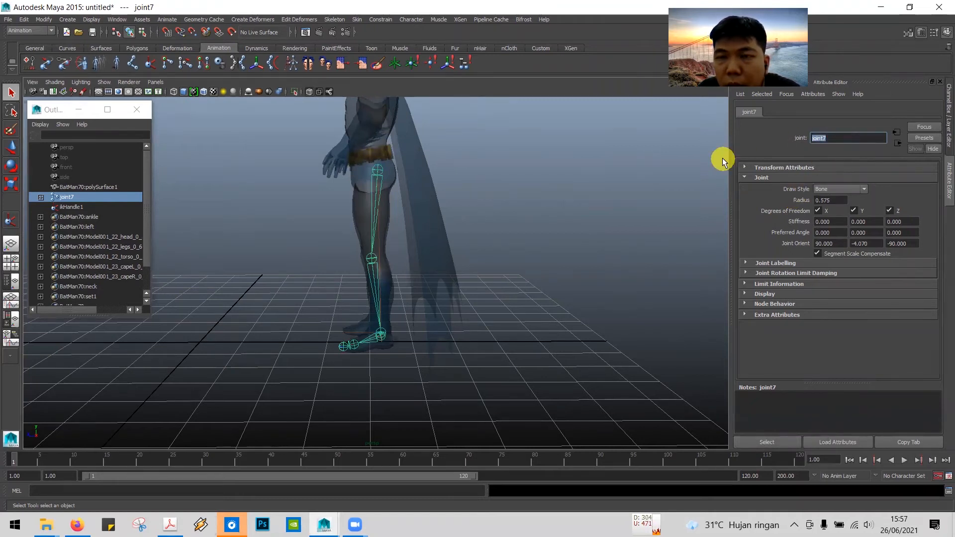
pyautogui.write('j_')
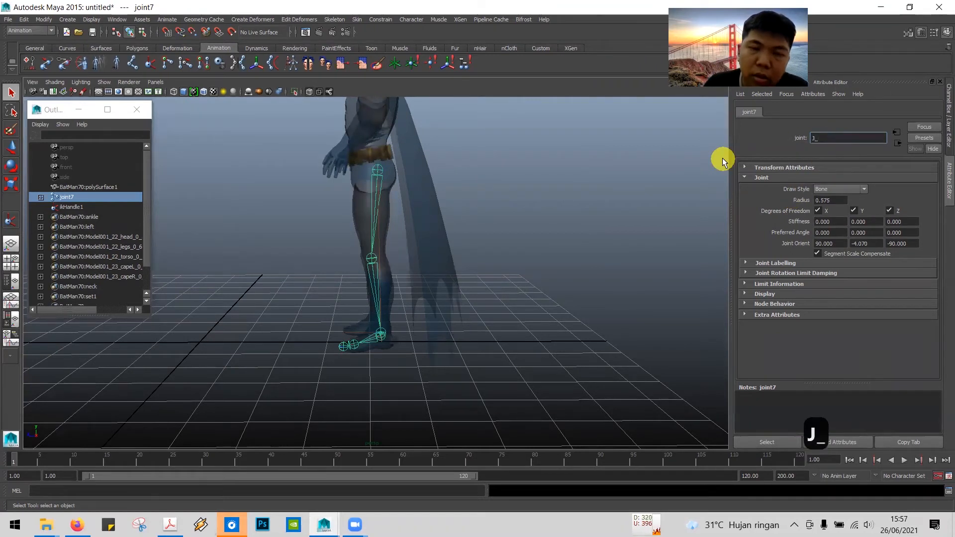
pyautogui.write('L')
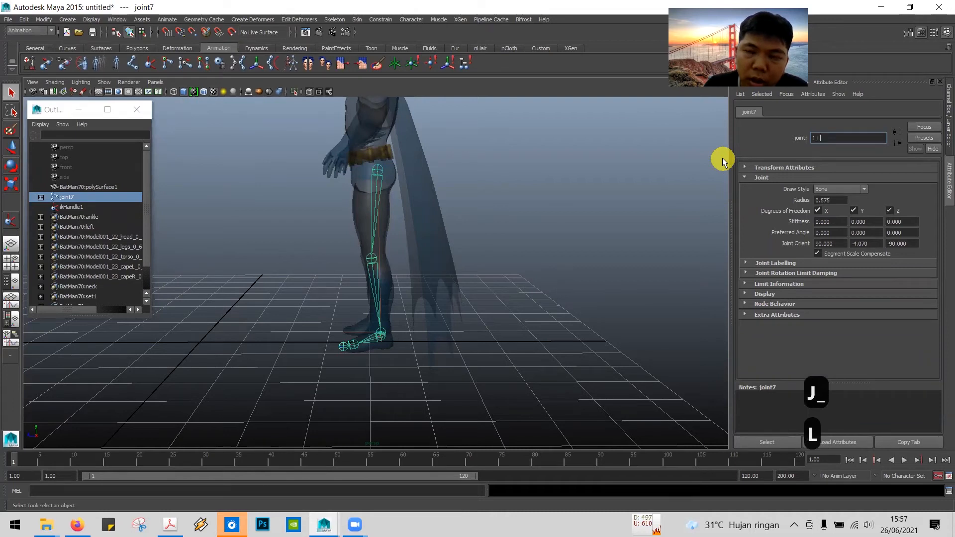
pyautogui.write('_Thig')
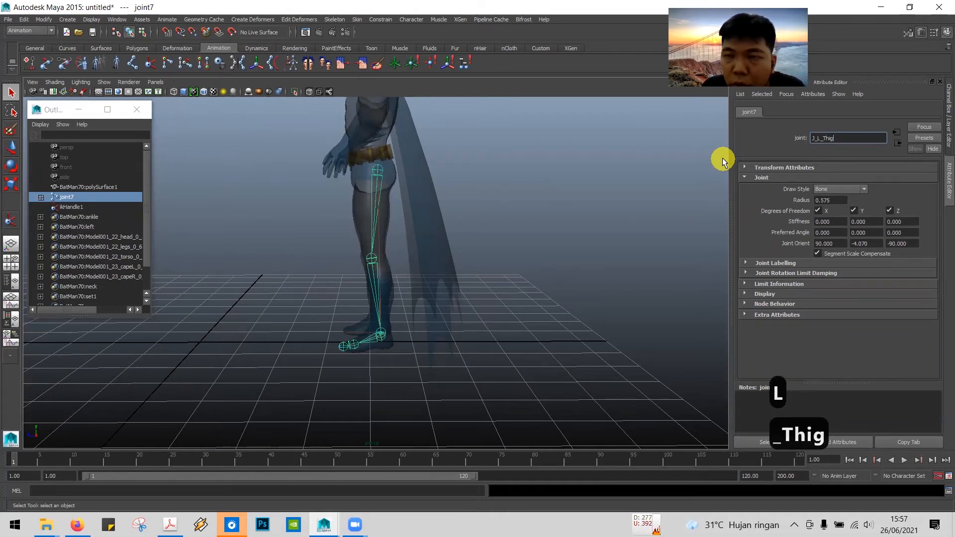
pyautogui.write('h')
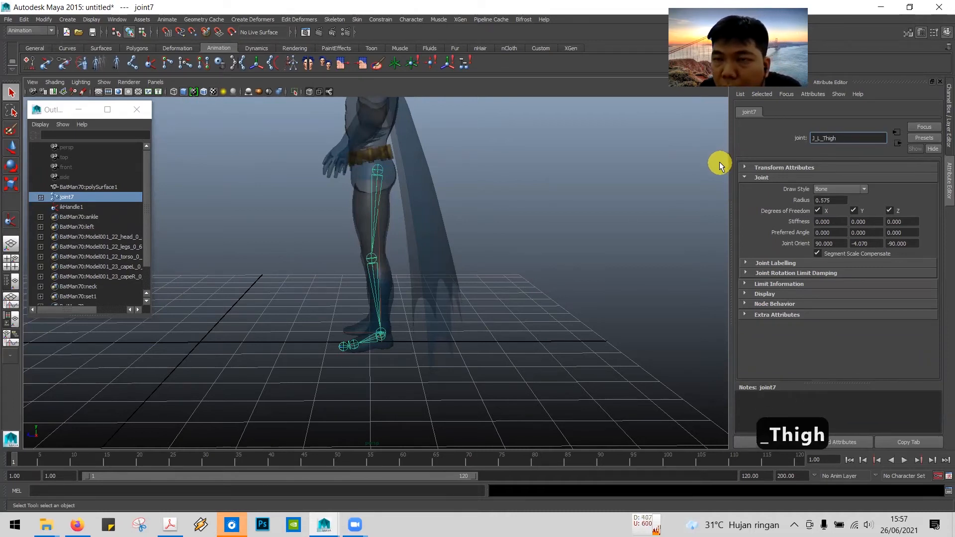
pyautogui.press('Return')
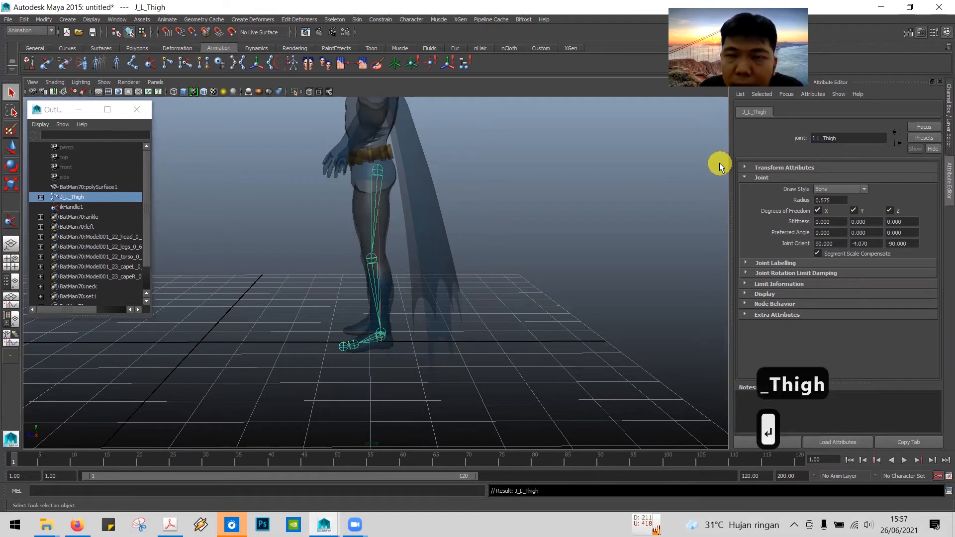
# - Read step 20 in the tutorial PDF on mirroring the J_L_Thigh joint, and return to Maya
pyautogui.hotkey('alt', 'Tab')
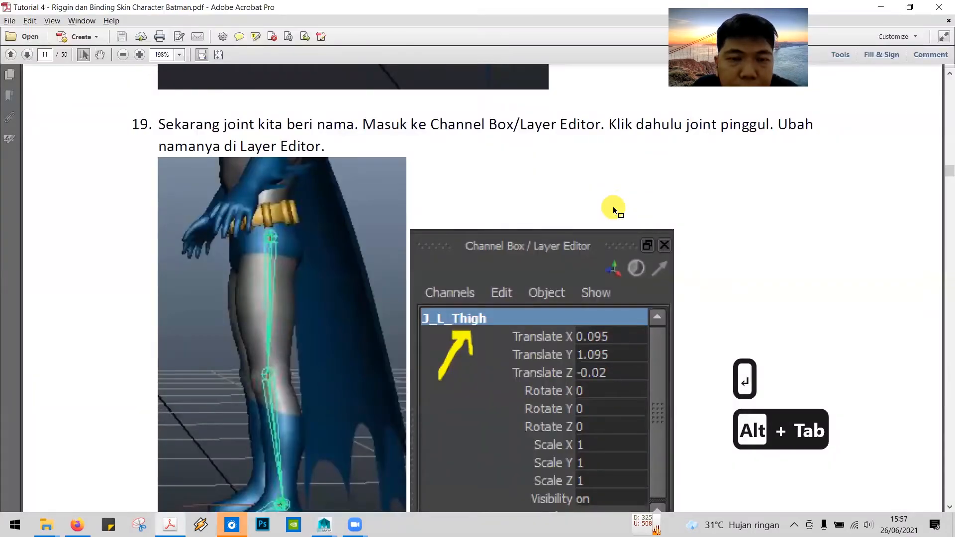
pyautogui.scroll(-2, 612, 204)
pyautogui.scroll(-3, 617, 201)
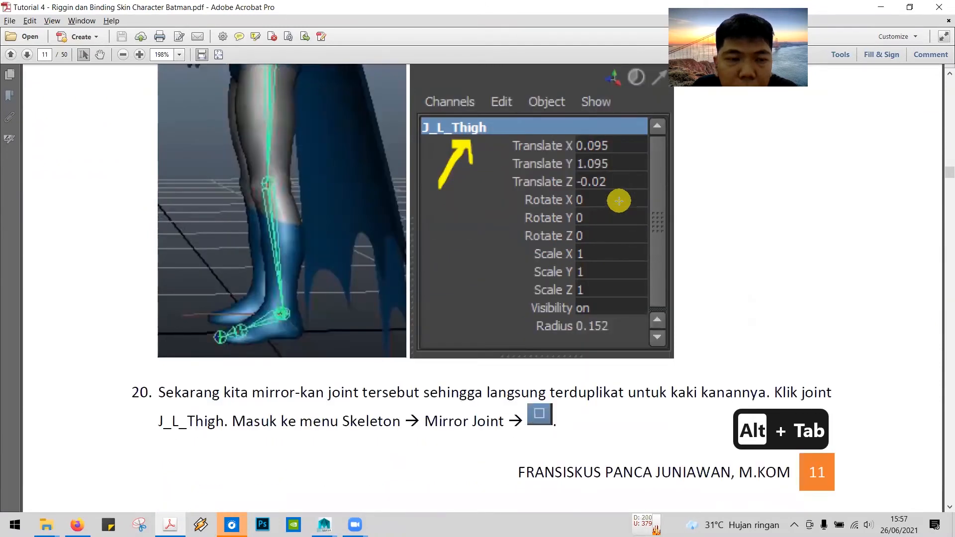
pyautogui.scroll(-5, 619, 201)
pyautogui.scroll(-1, 505, 209)
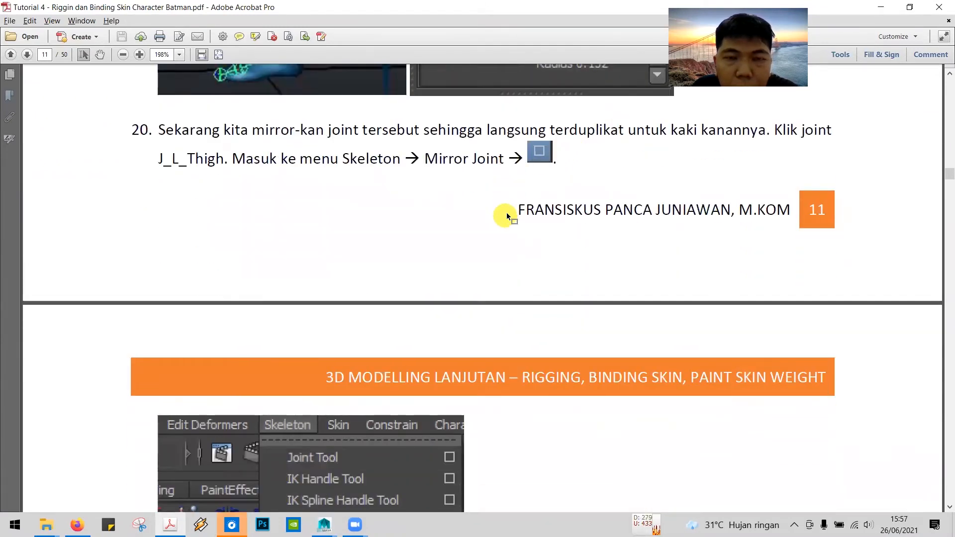
pyautogui.scroll(-1, 543, 249)
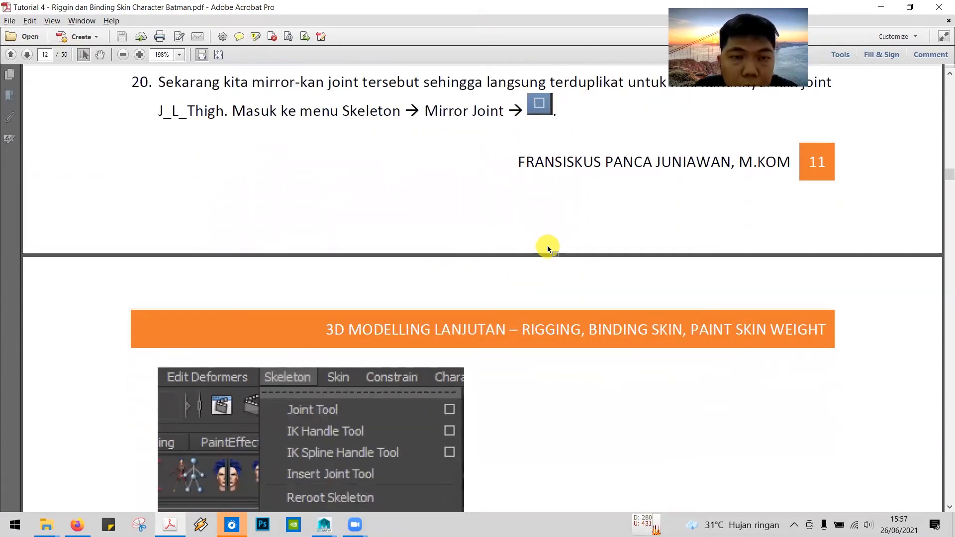
pyautogui.hotkey('alt', 'Tab')
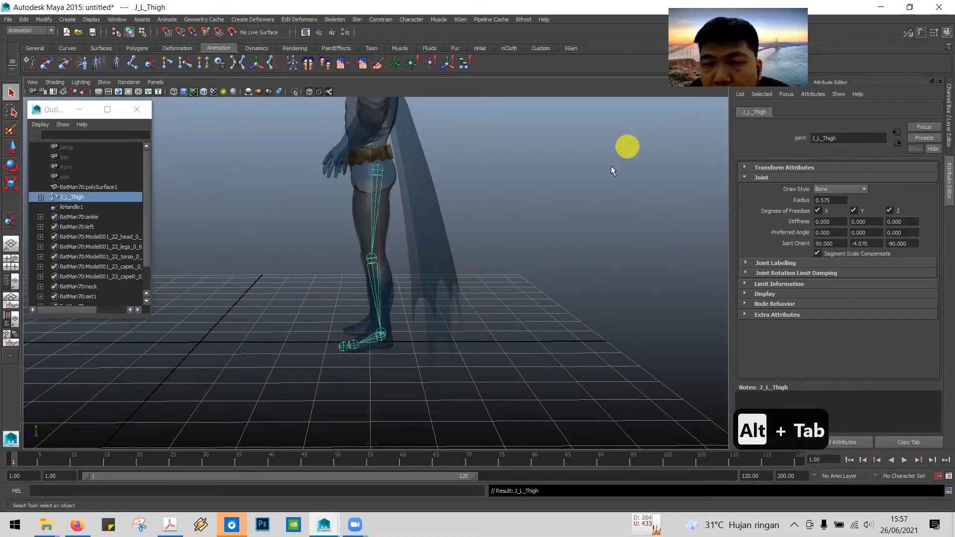
pyautogui.hotkey('alt', 'Tab')
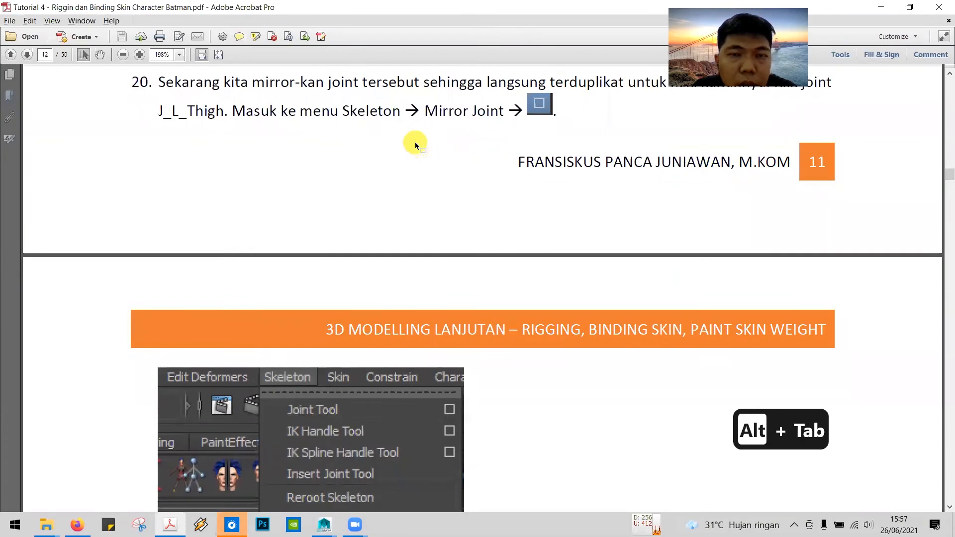
pyautogui.hotkey('alt', 'Tab')
pyautogui.hotkey('alt', 'Tab')
pyautogui.hotkey('alt', 'Tab')
pyautogui.hotkey('alt', 'Tab')
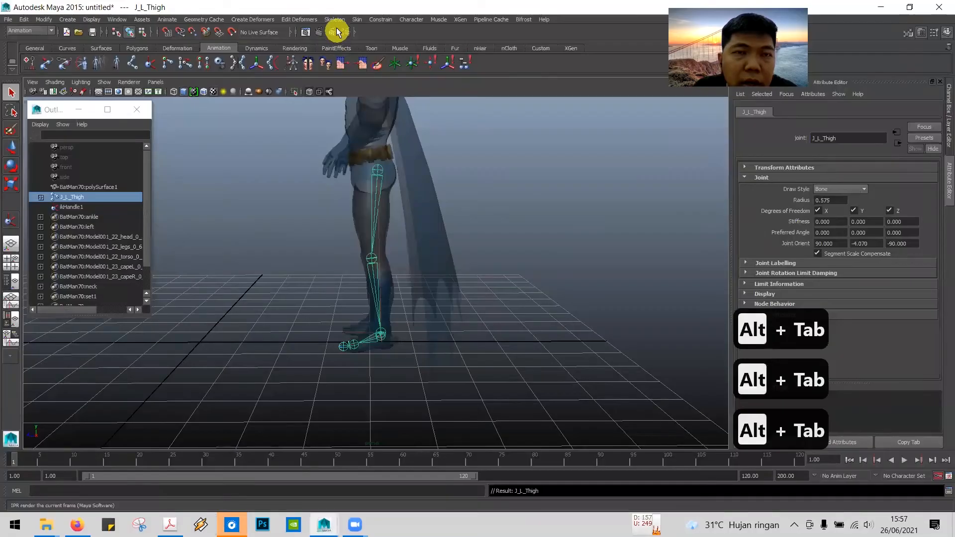
# - Open the Mirror Joint options for J_L_Thigh and compare the settings with those shown in the tutorial PDF
pyautogui.click(334, 19)
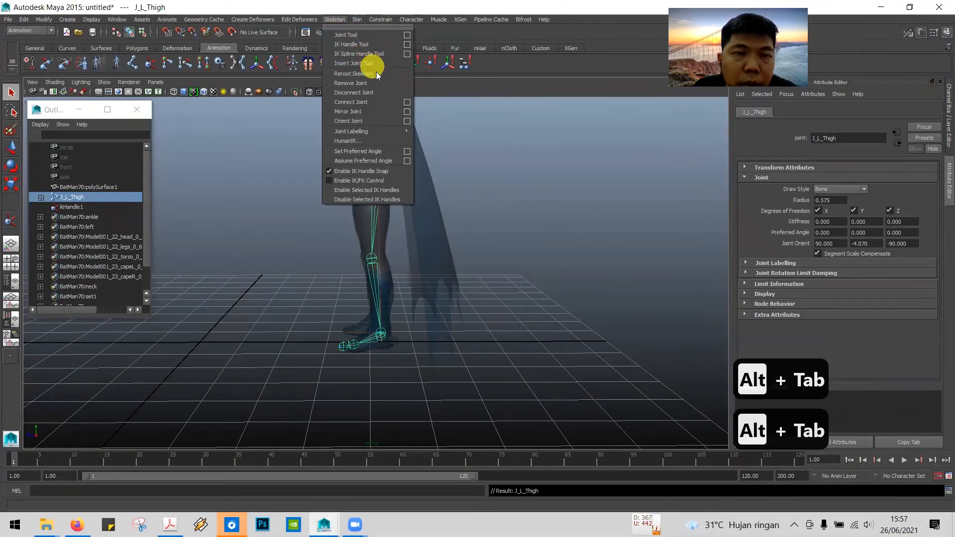
pyautogui.click(408, 111)
pyautogui.click(681, 124)
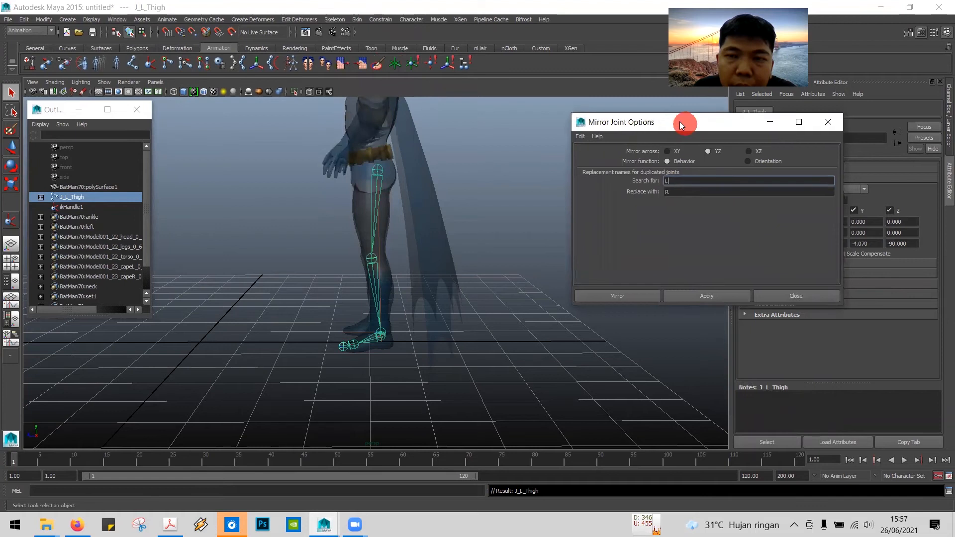
pyautogui.moveTo(681, 124); pyautogui.dragTo(608, 127)
pyautogui.hotkey('alt', 'Tab')
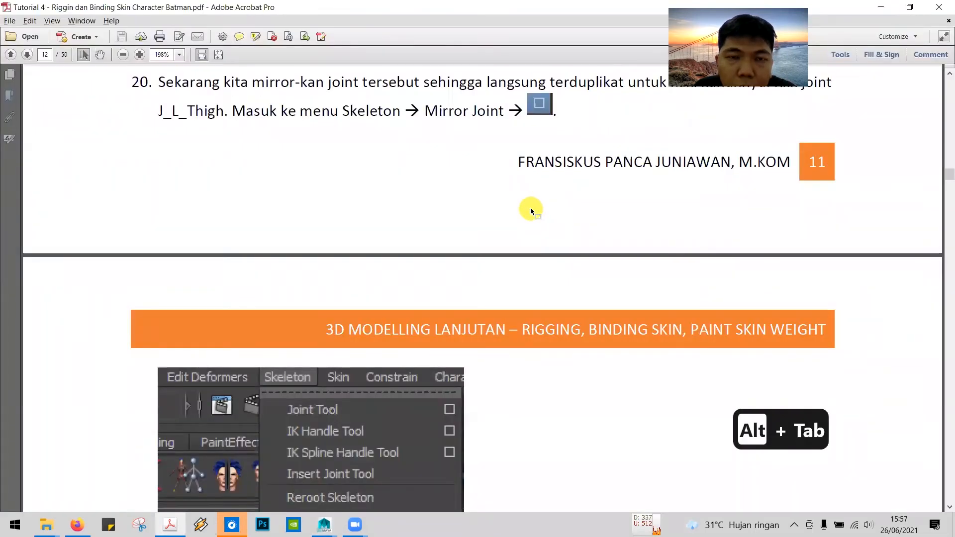
pyautogui.scroll(-10, 525, 219)
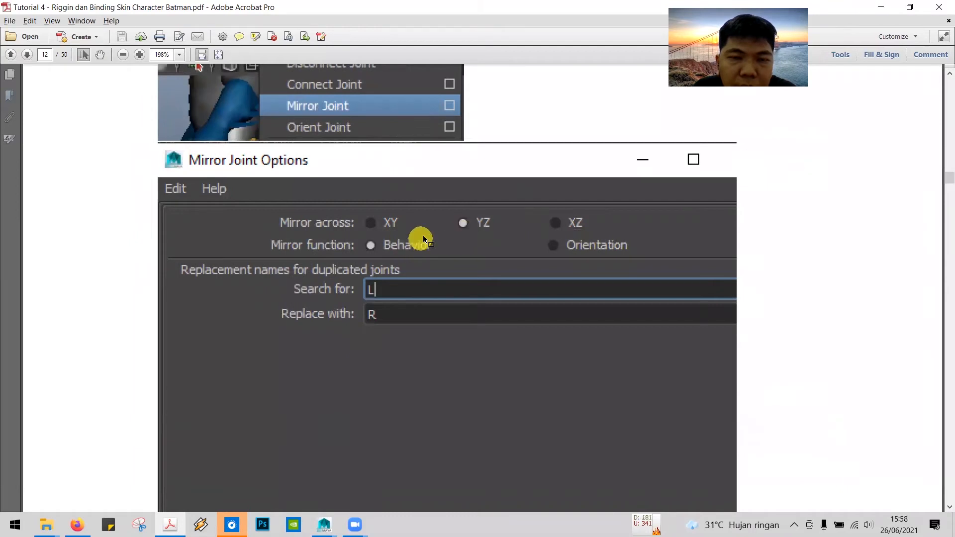
pyautogui.hotkey('alt', 'Tab')
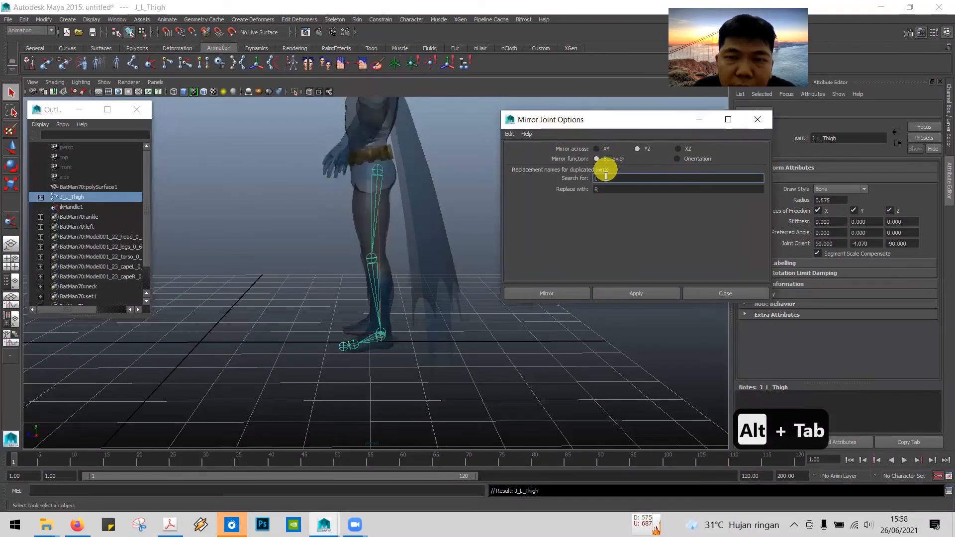
pyautogui.hotkey('alt', 'Tab')
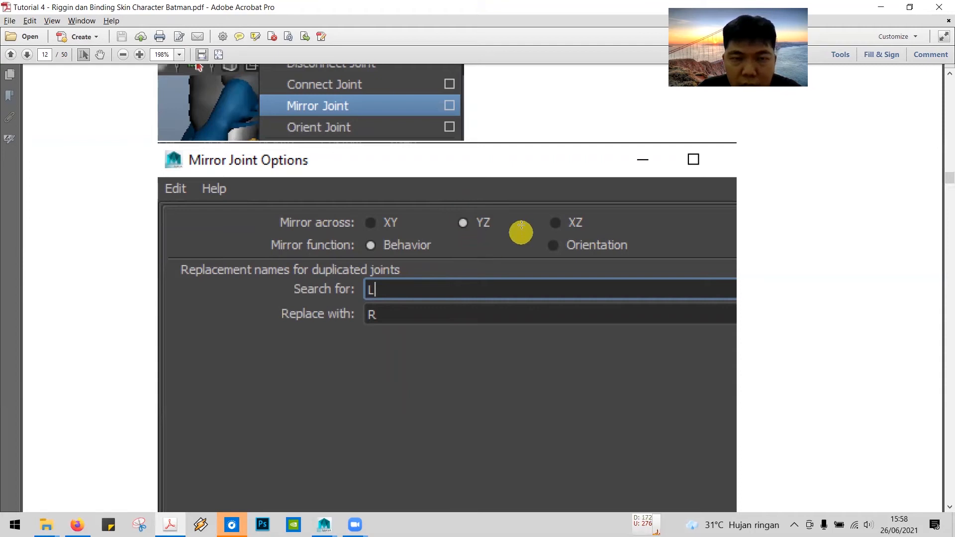
pyautogui.hotkey('alt', 'Tab')
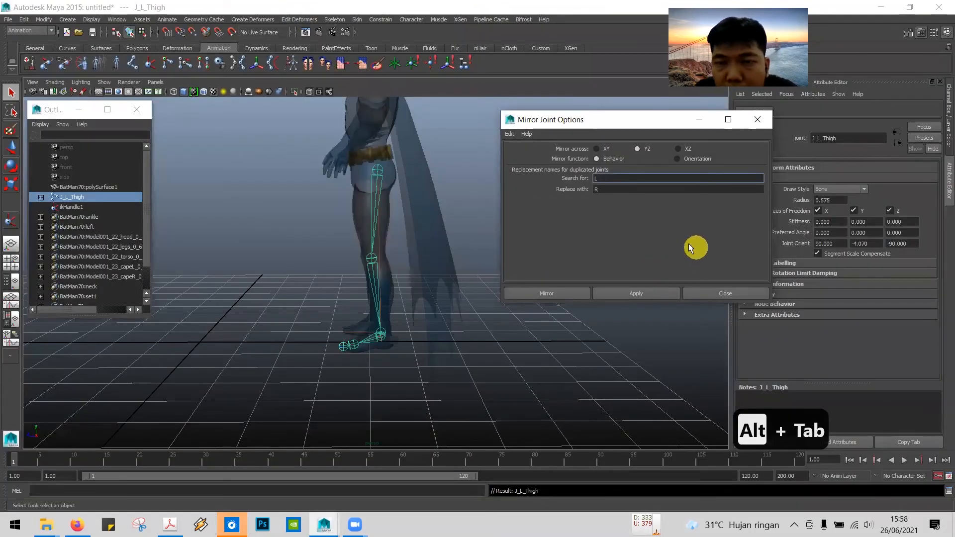
# - Consult step 21 in the PDF and mirror J_L_Thigh across YZ with the Behavior function, replacing L with R in the duplicated names
pyautogui.hotkey('alt', 'Tab')
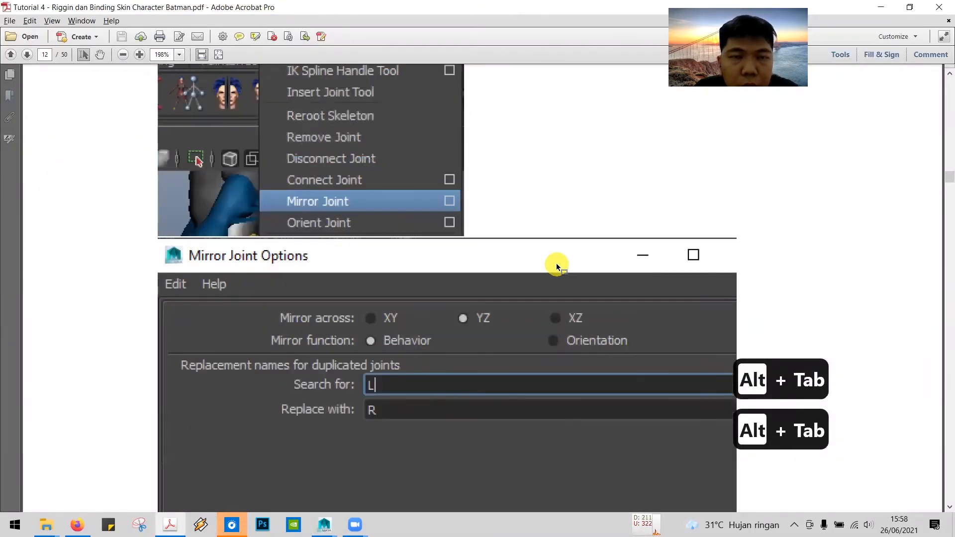
pyautogui.scroll(10, 577, 259)
pyautogui.scroll(-4, 577, 267)
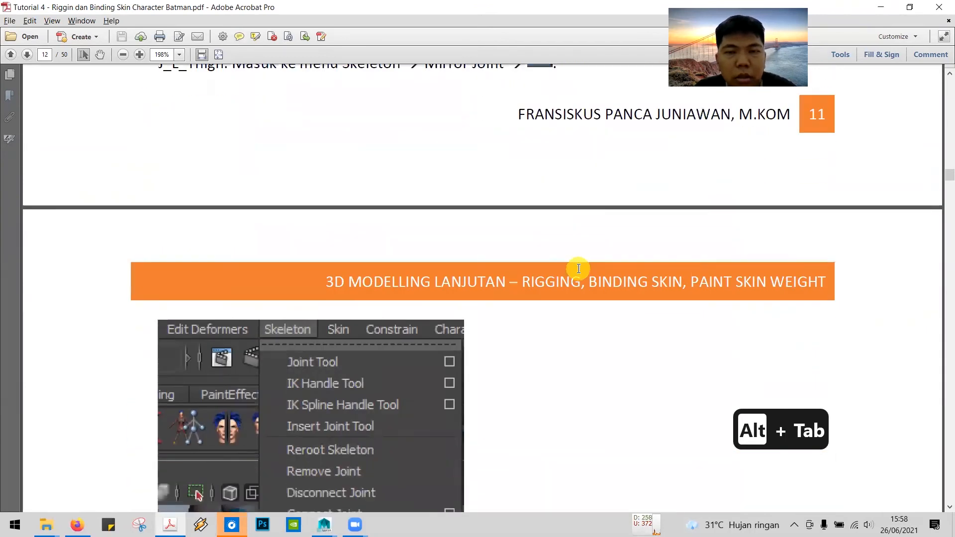
pyautogui.scroll(-15, 577, 269)
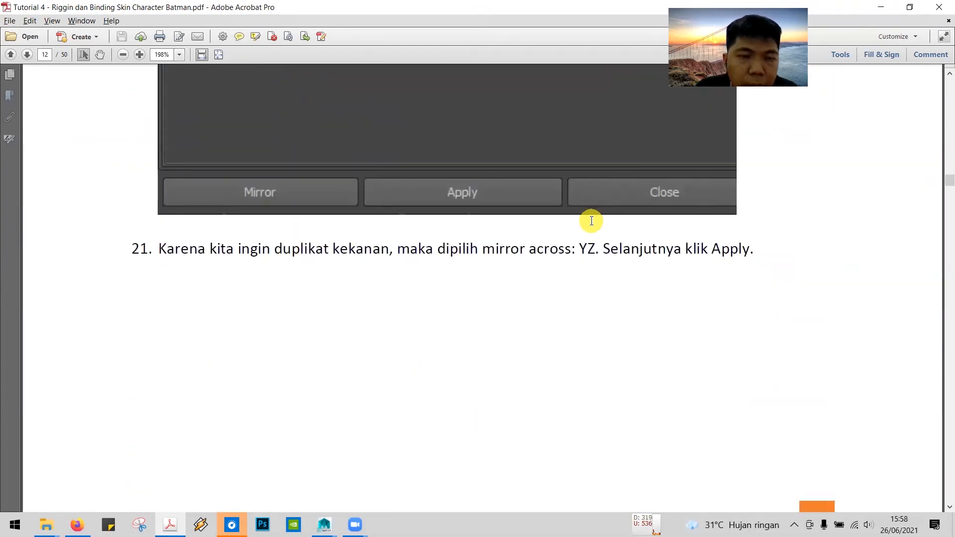
pyautogui.scroll(-1, 591, 220)
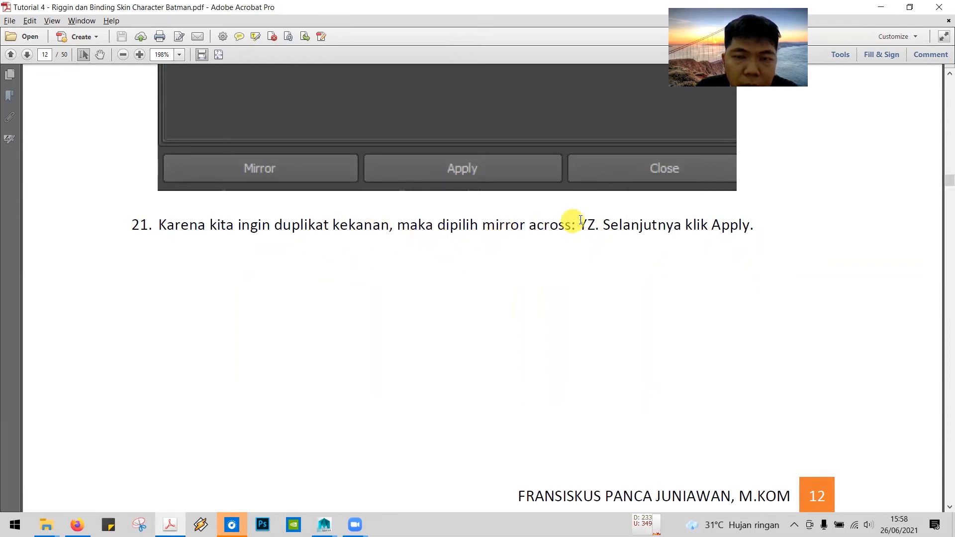
pyautogui.hotkey('alt', 'Tab')
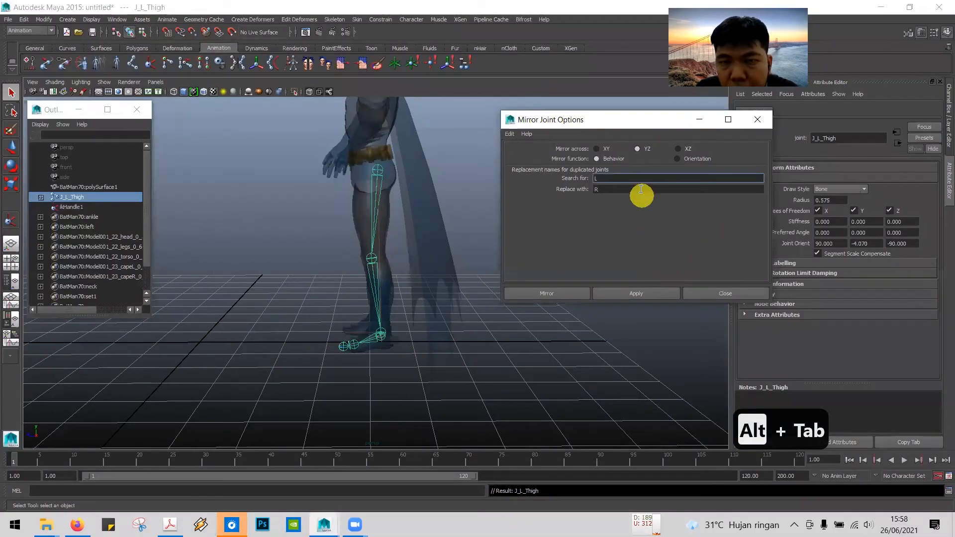
pyautogui.click(641, 293)
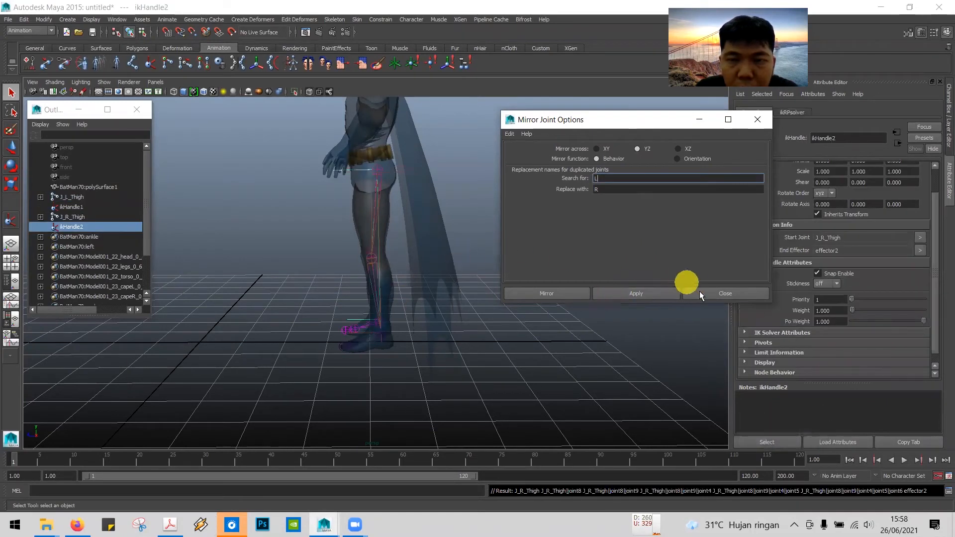
# - Close the Mirror Joint options and compare the mirrored leg chains from the front with the tutorial PDF's picture
pyautogui.hotkey('alt', 'Tab')
pyautogui.scroll(-10, 542, 316)
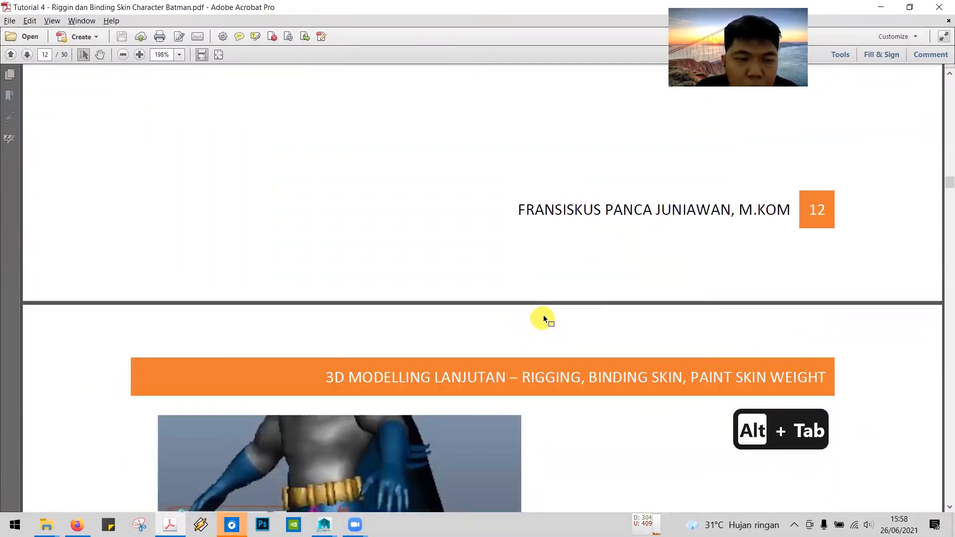
pyautogui.scroll(-3, 543, 316)
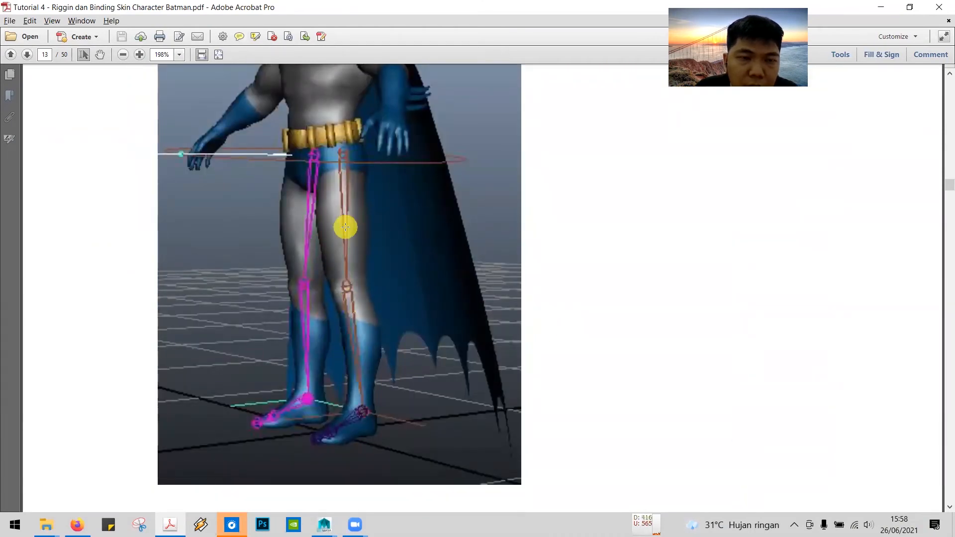
pyautogui.hotkey('alt', 'Tab')
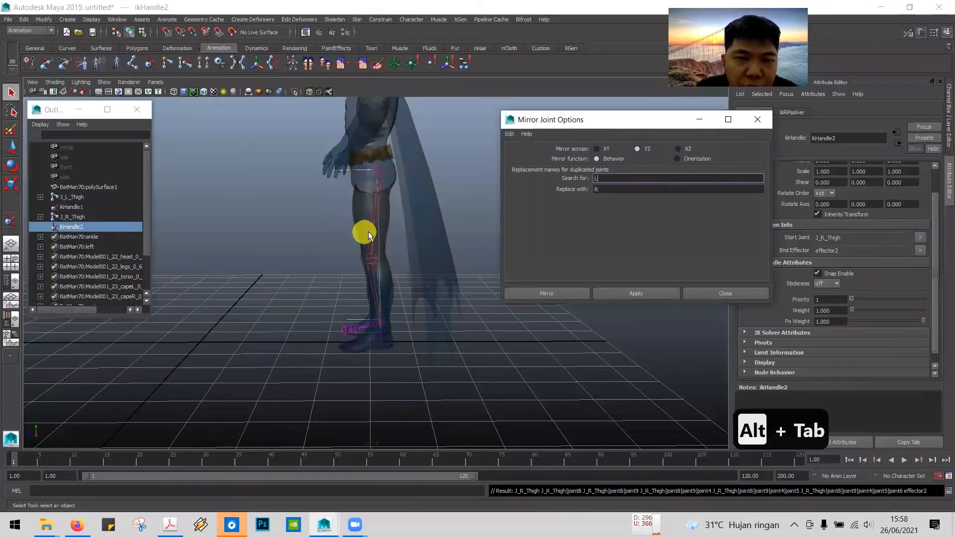
pyautogui.click(721, 292)
pyautogui.keyDown('alt'); pyautogui.moveTo(260, 227); pyautogui.dragTo(319, 267); pyautogui.keyUp('alt')
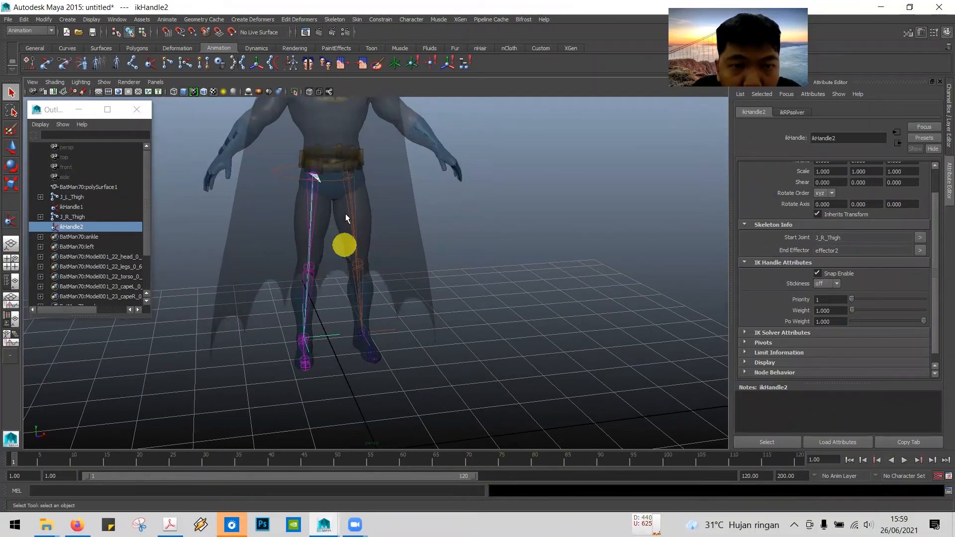
# - Switch to the tutorial PDF and read step 22 on creating a locator for connecting both leg joints
pyautogui.hotkey('alt', 'Tab')
pyautogui.scroll(-10, 563, 245)
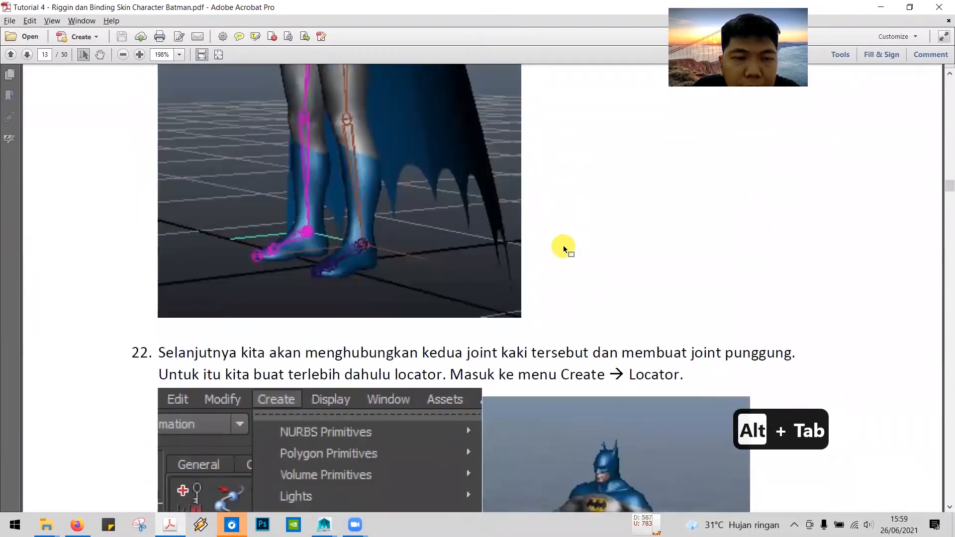
pyautogui.scroll(-3, 563, 249)
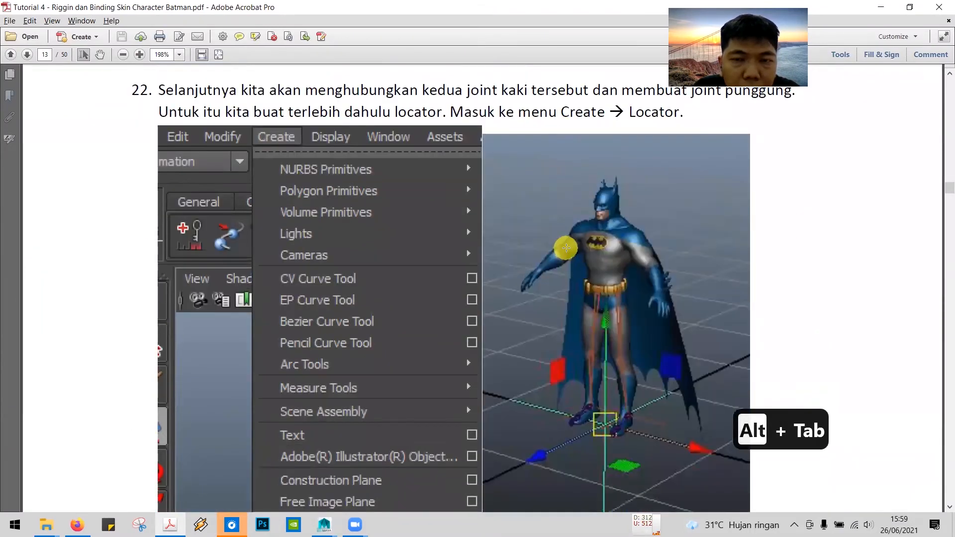
# - Switch to Maya and inspect the hip ends of both leg chains at J_R_Thigh and J_L_Thigh
pyautogui.hotkey('alt', 'Tab')
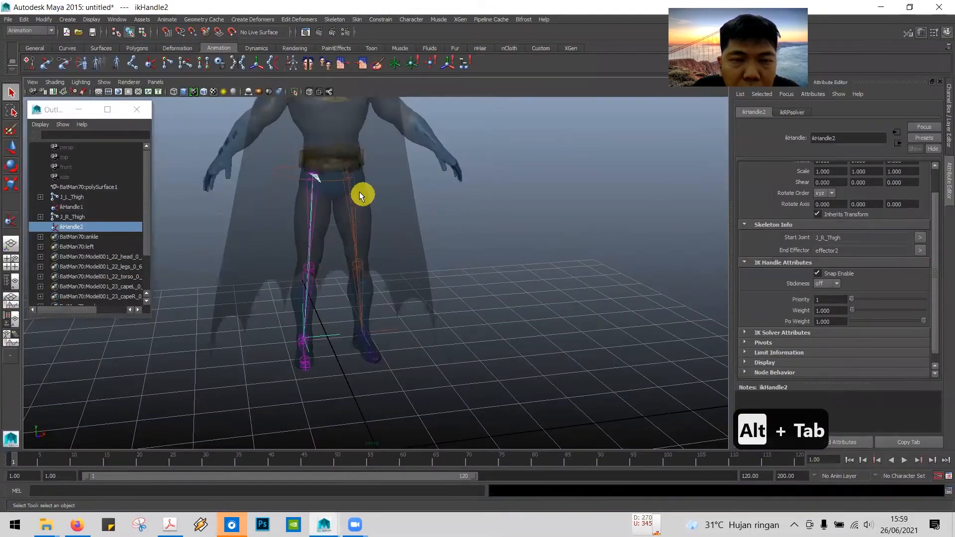
pyautogui.scroll(5, 502, 213)
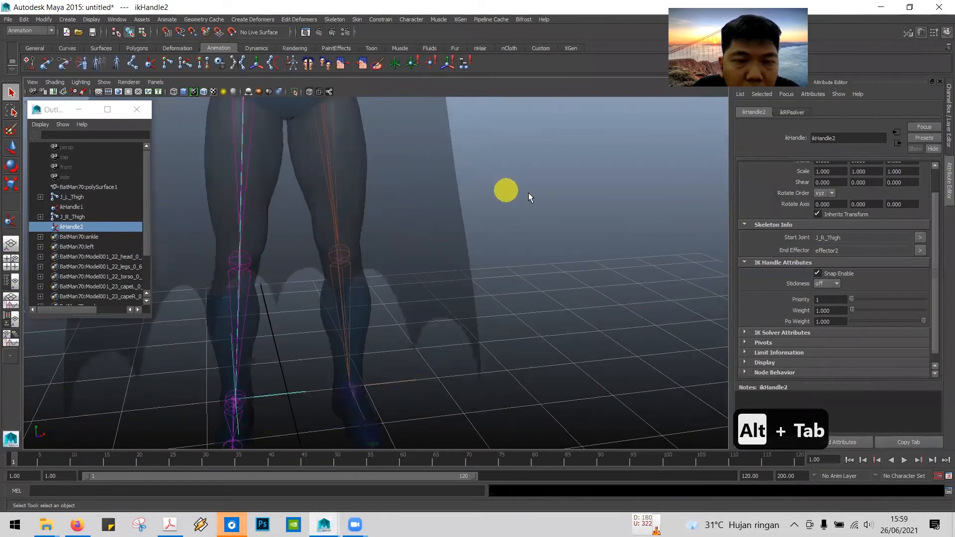
pyautogui.moveTo(610, 226)
pyautogui.keyDown('alt'); pyautogui.mouseDown()
pyautogui.moveTo(595, 215)
pyautogui.moveTo(603, 215)
pyautogui.mouseUp(); pyautogui.keyUp('alt')
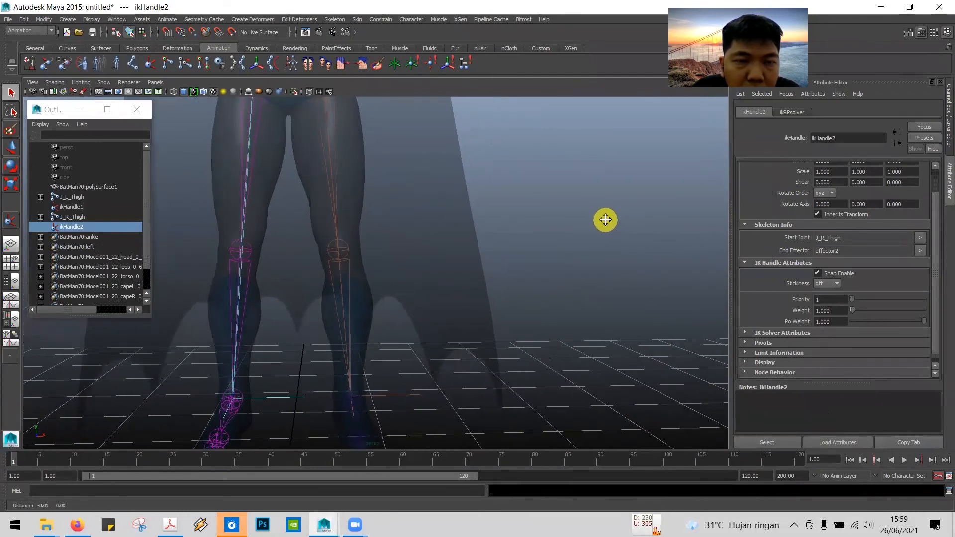
pyautogui.keyDown('alt'); pyautogui.moveTo(605, 219); pyautogui.dragTo(650, 358, button='middle'); pyautogui.keyUp('alt')
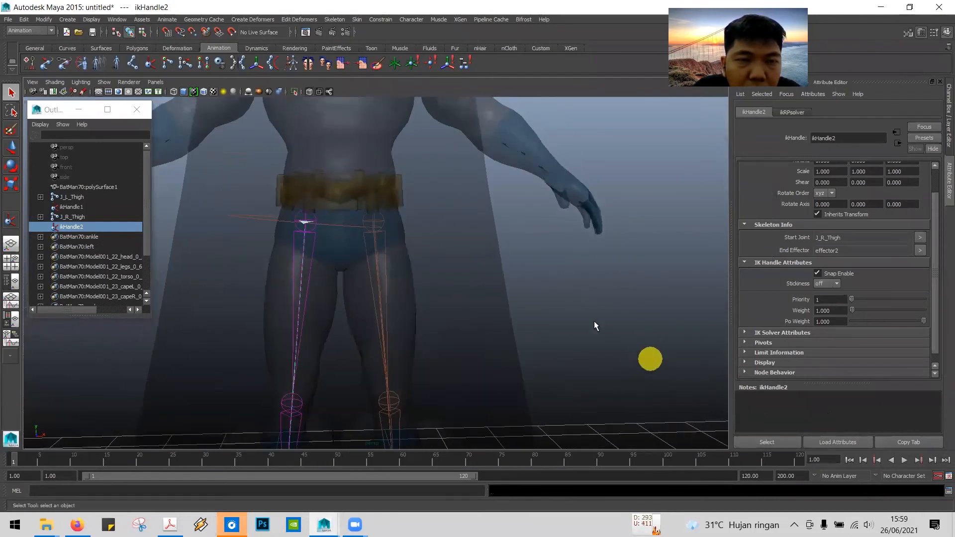
pyautogui.click(303, 213)
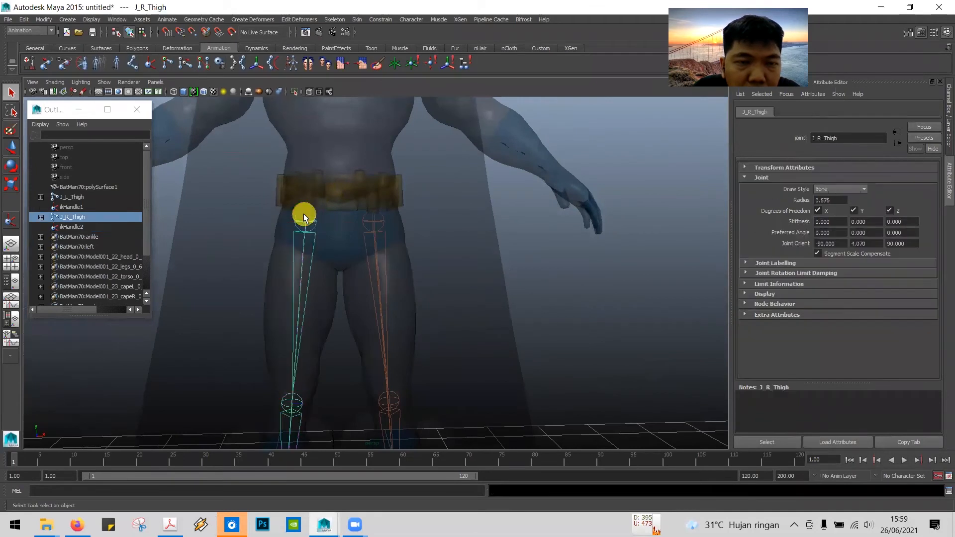
pyautogui.click(378, 214)
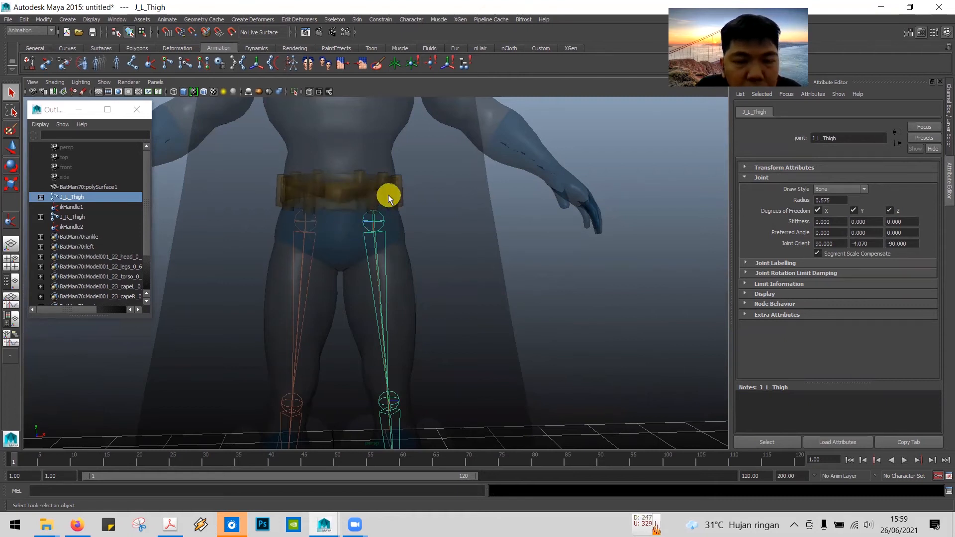
# - Recheck step 22 in the tutorial PDF, create a locator in the Maya scene, and view it at the grid origin
pyautogui.hotkey('alt', 'Tab')
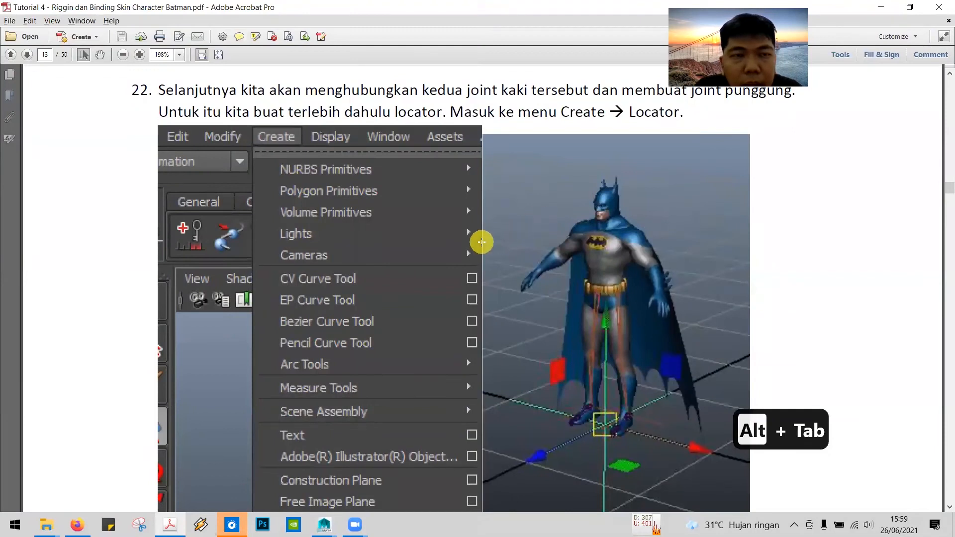
pyautogui.scroll(1, 482, 242)
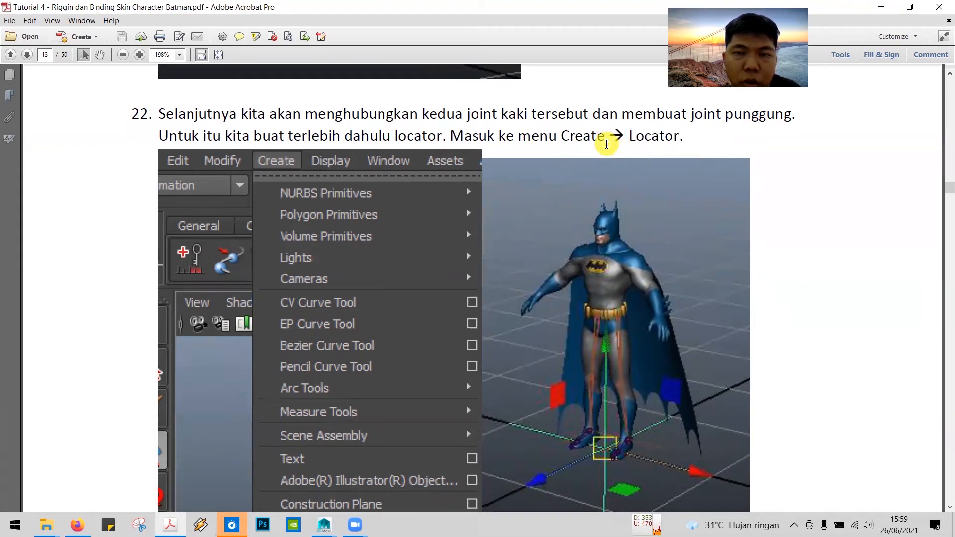
pyautogui.hotkey('alt', 'Tab')
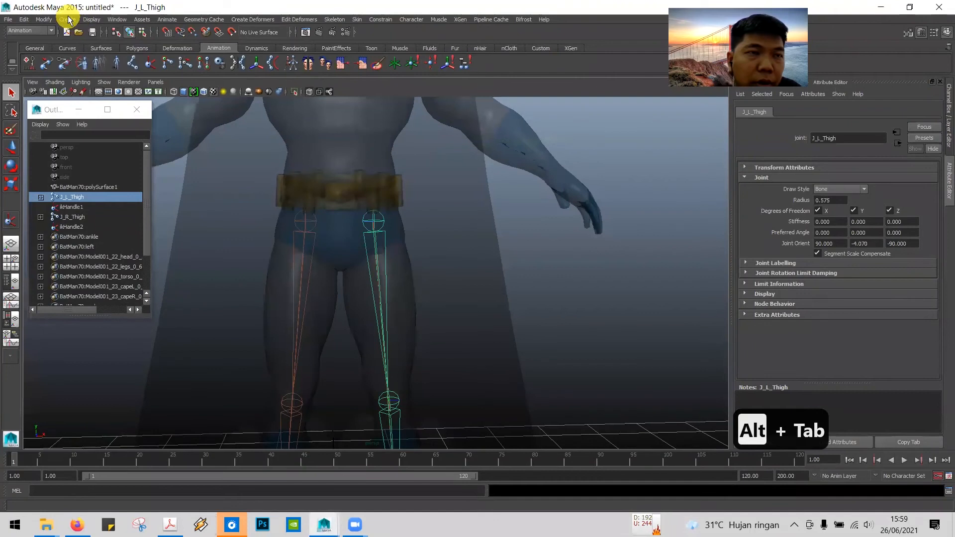
pyautogui.click(67, 19)
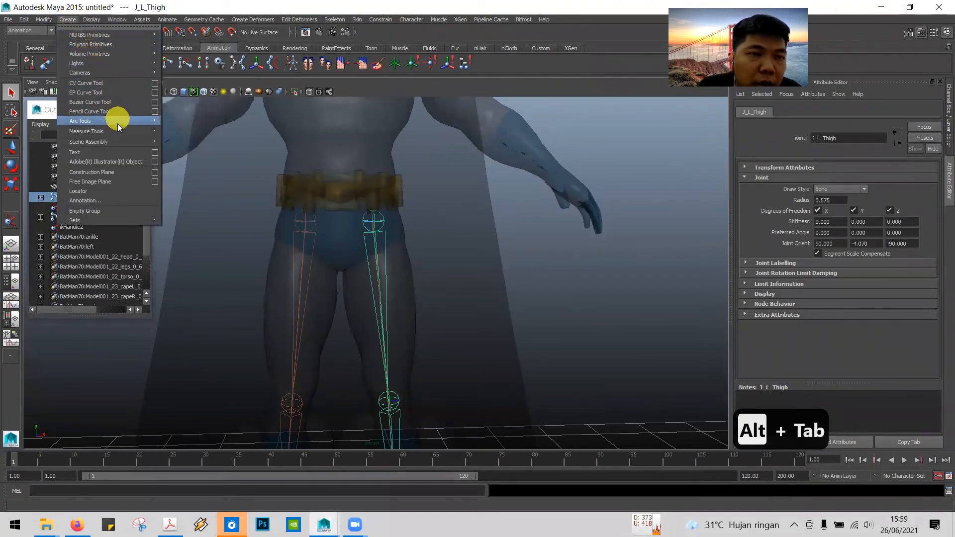
pyautogui.click(119, 190)
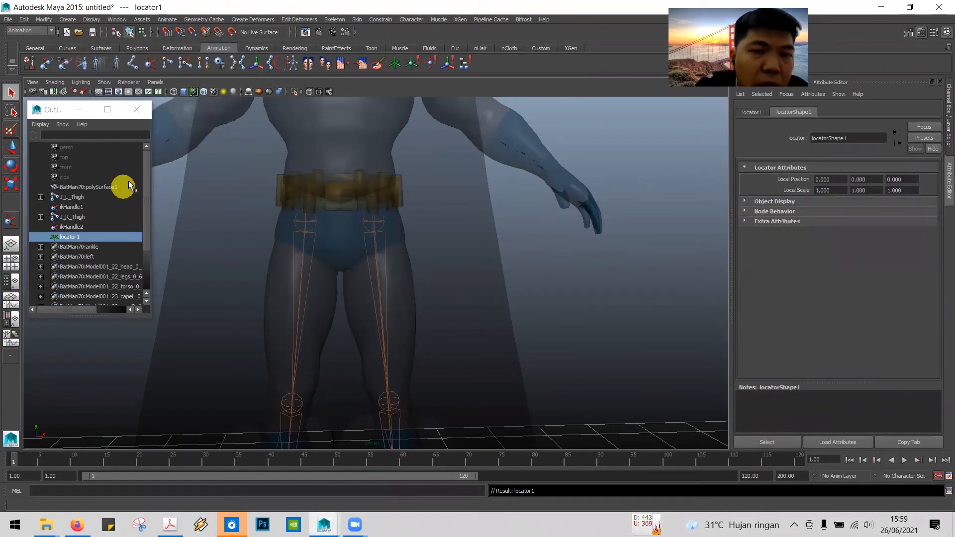
pyautogui.scroll(-8, 412, 204)
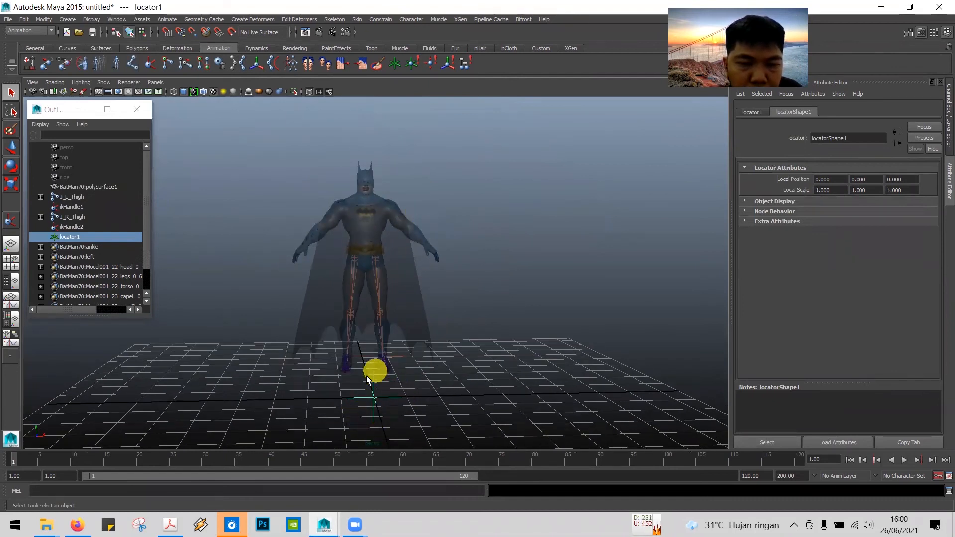
pyautogui.moveTo(449, 358)
pyautogui.keyDown('alt'); pyautogui.mouseDown()
pyautogui.moveTo(443, 388)
pyautogui.moveTo(457, 357)
pyautogui.mouseUp(); pyautogui.keyUp('alt')
pyautogui.keyDown('alt'); pyautogui.moveTo(456, 336); pyautogui.dragTo(458, 212, button='middle'); pyautogui.keyUp('alt')
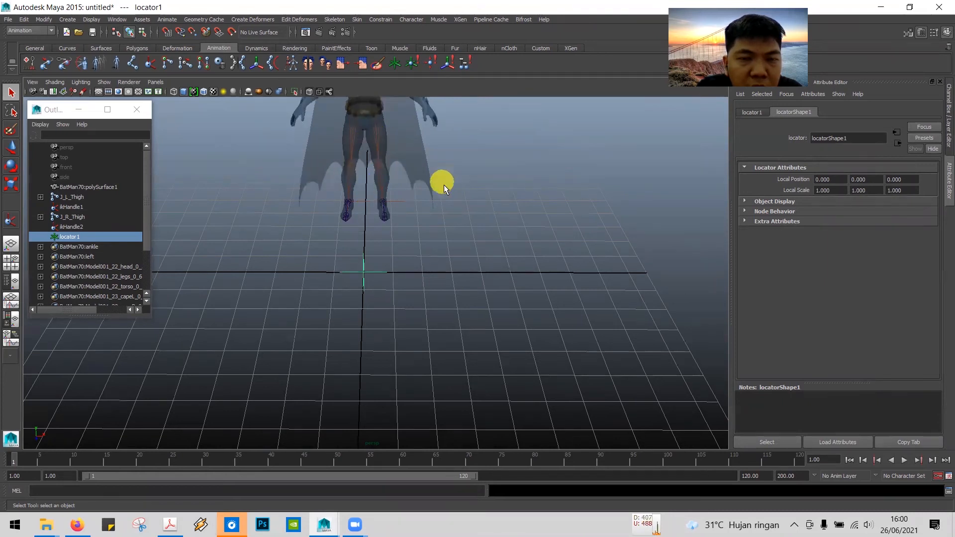
pyautogui.scroll(-5, 463, 209)
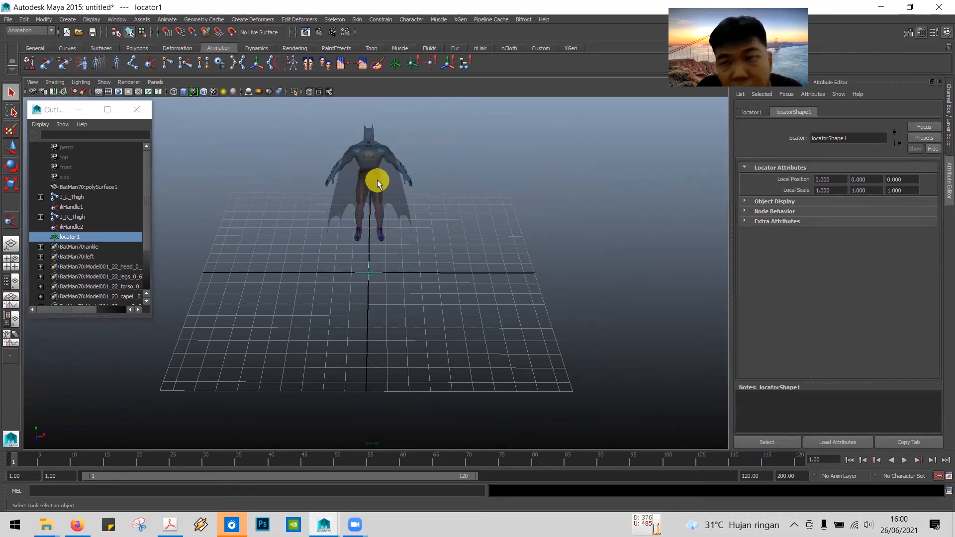
# - Consult step 23 in the tutorial PDF on resizing the locator and display the locator's shape channels in Maya
pyautogui.hotkey('alt', 'Tab')
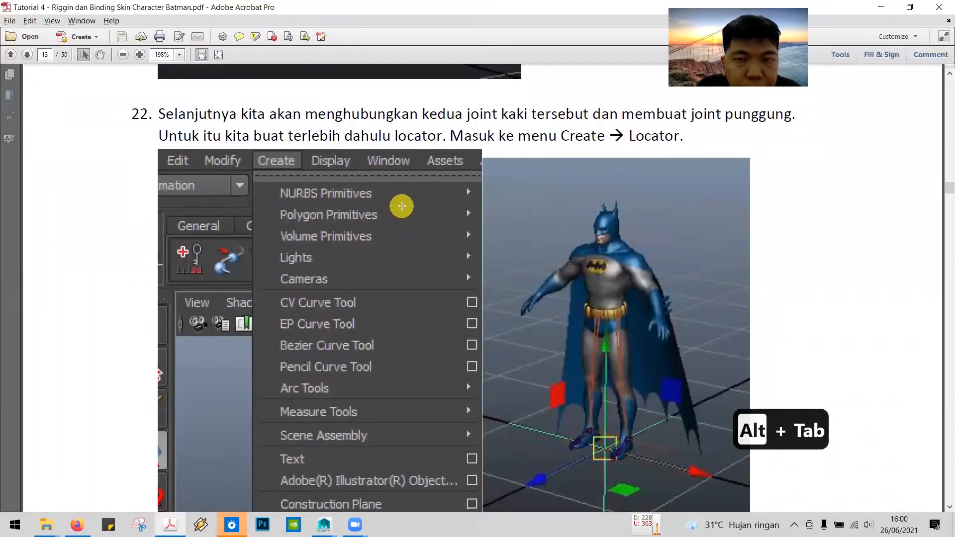
pyautogui.keyDown('ctrl'); pyautogui.scroll(3, 396, 209); pyautogui.keyUp('ctrl')
pyautogui.scroll(-10, 401, 204)
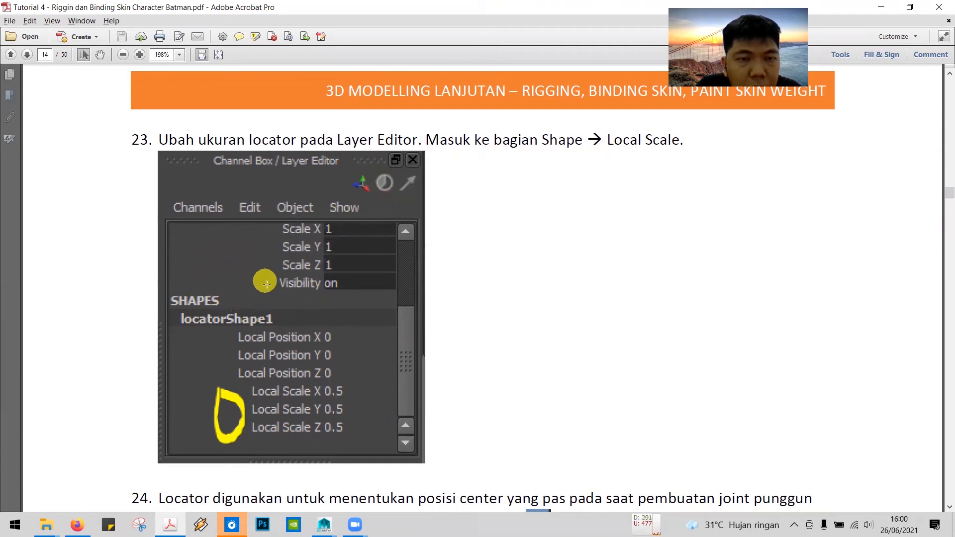
pyautogui.hotkey('alt', 'Tab')
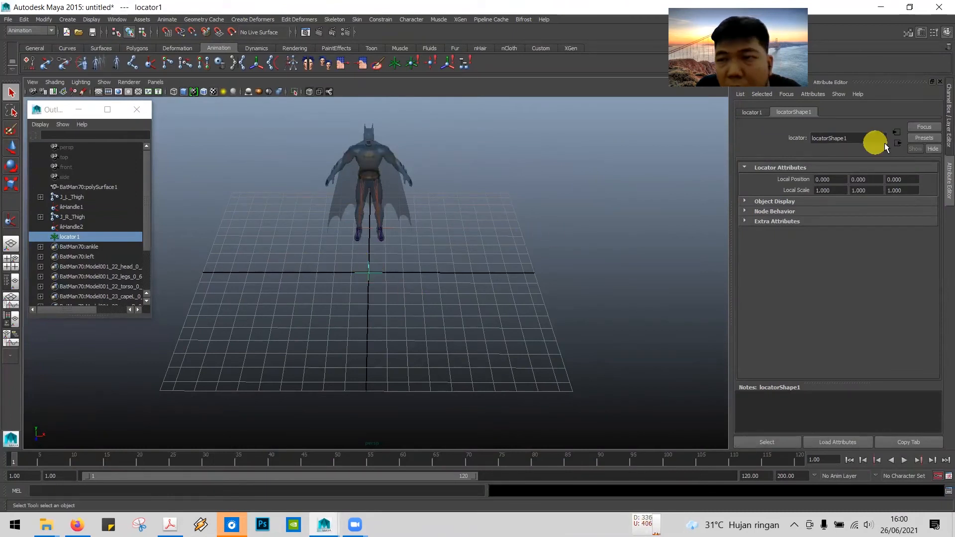
pyautogui.click(947, 130)
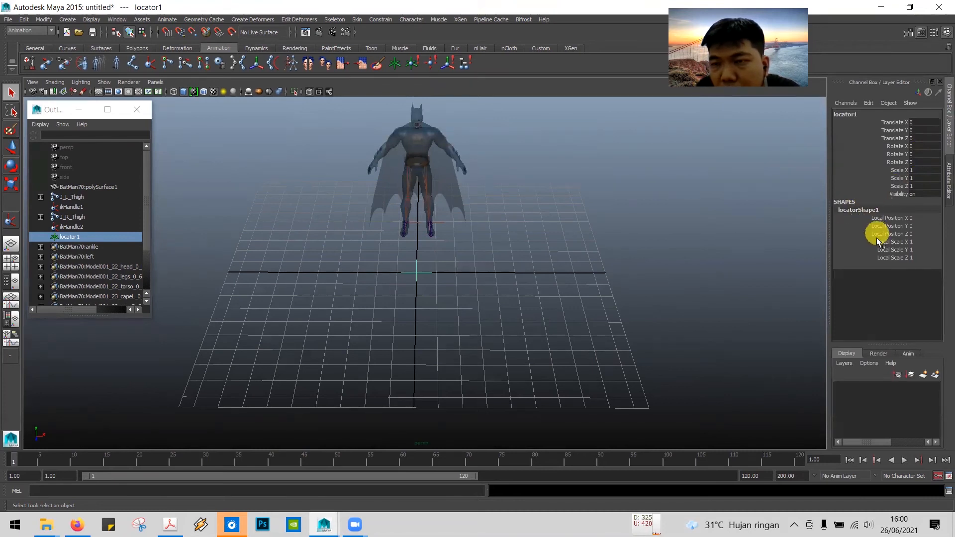
pyautogui.hotkey('alt', 'Tab')
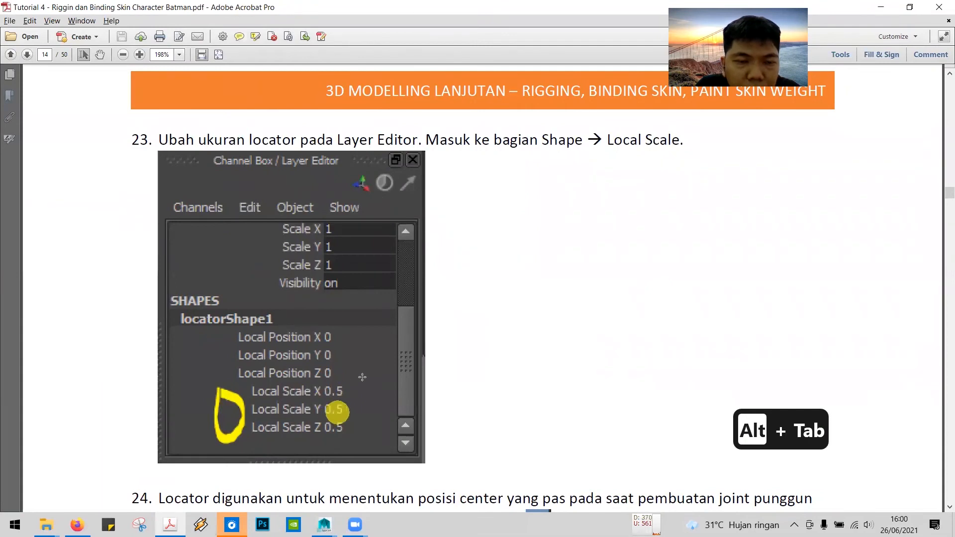
pyautogui.hotkey('alt', 'Tab')
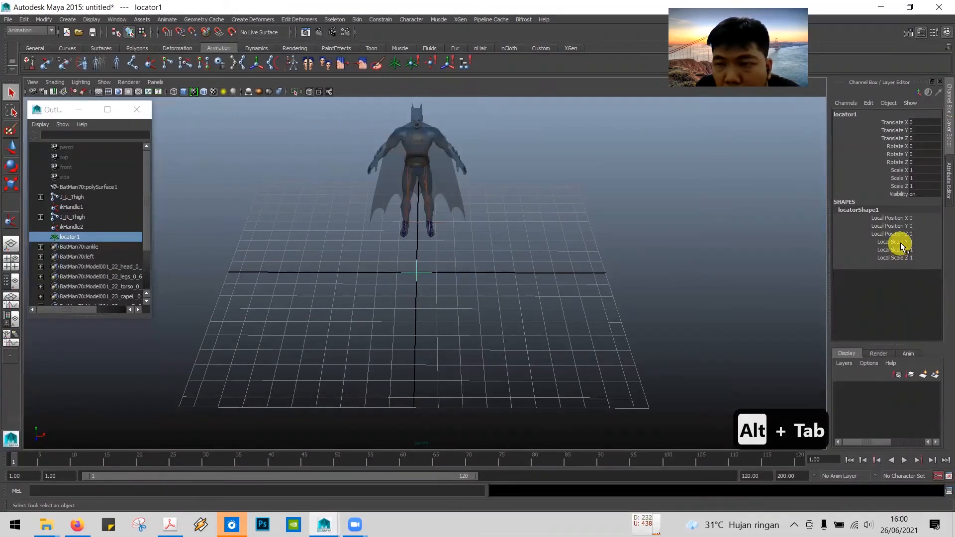
# - Set the locator's Local Scale X, Y and Z to 0.5
pyautogui.moveTo(916, 243); pyautogui.dragTo(892, 253)
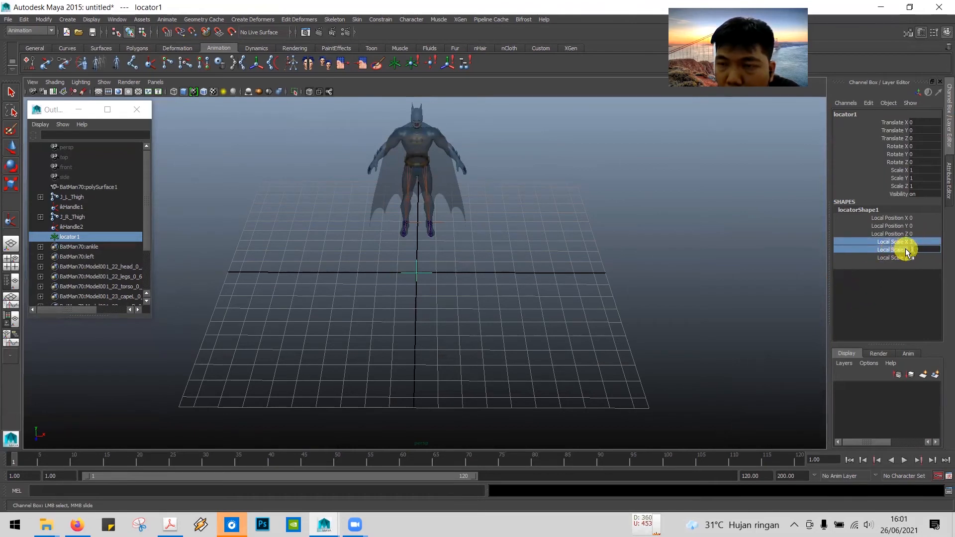
pyautogui.click(916, 259)
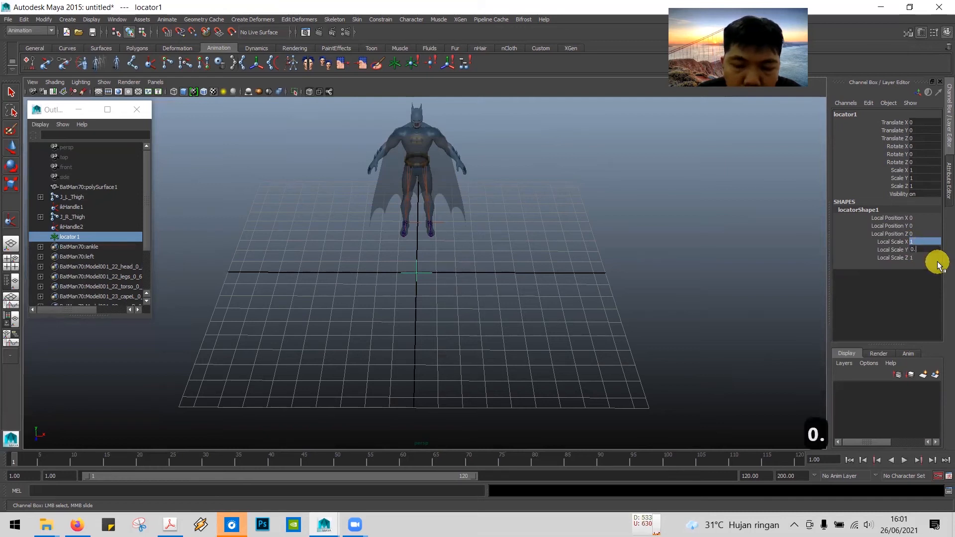
pyautogui.write('0.5')
pyautogui.press('Tab')
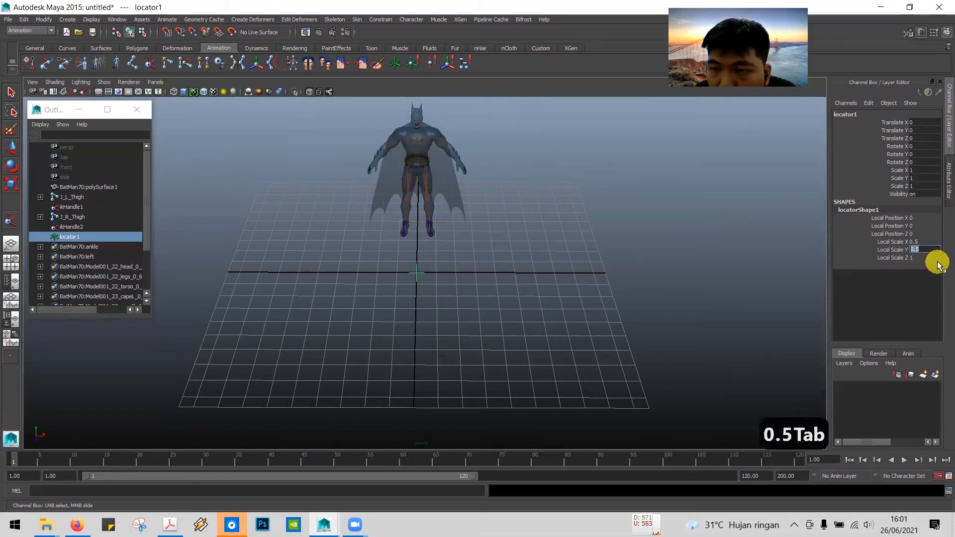
pyautogui.press('Tab')
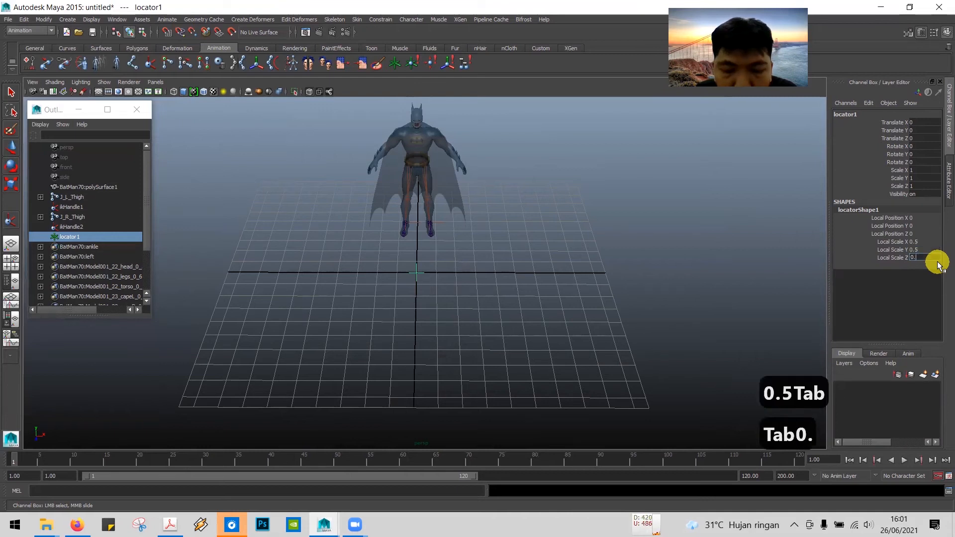
pyautogui.press('Tab')
pyautogui.moveTo(386, 249); pyautogui.dragTo(452, 294)
# - Switch to the tutorial PDF and read step 24 on using a point constraint to center the locator
pyautogui.hotkey('alt', 'Tab')
pyautogui.scroll(-5, 466, 254)
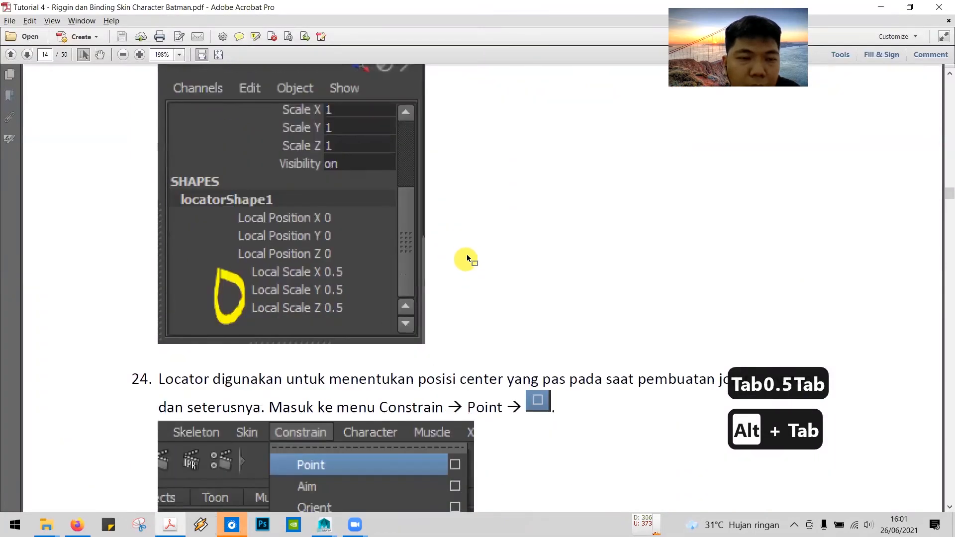
pyautogui.scroll(-4, 473, 250)
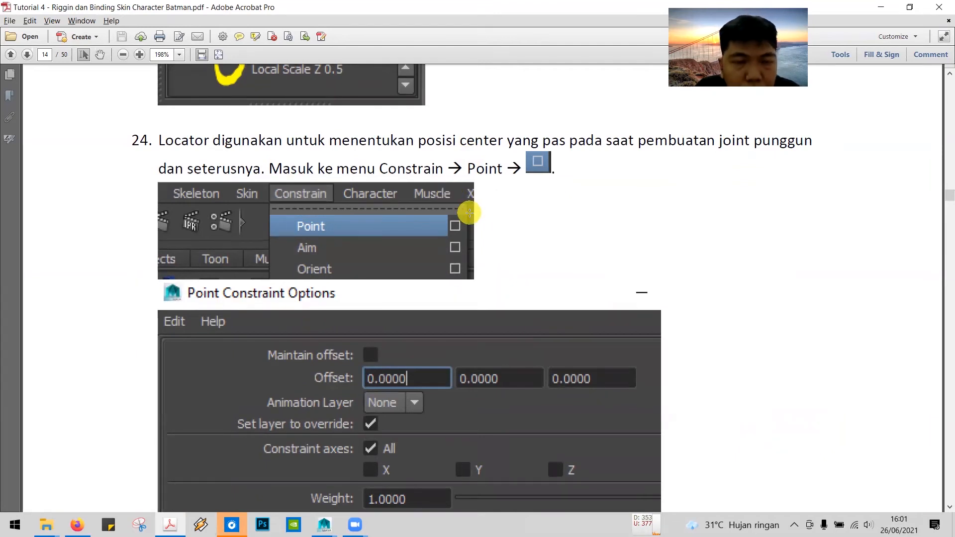
pyautogui.scroll(-2, 465, 211)
pyautogui.scroll(2, 467, 214)
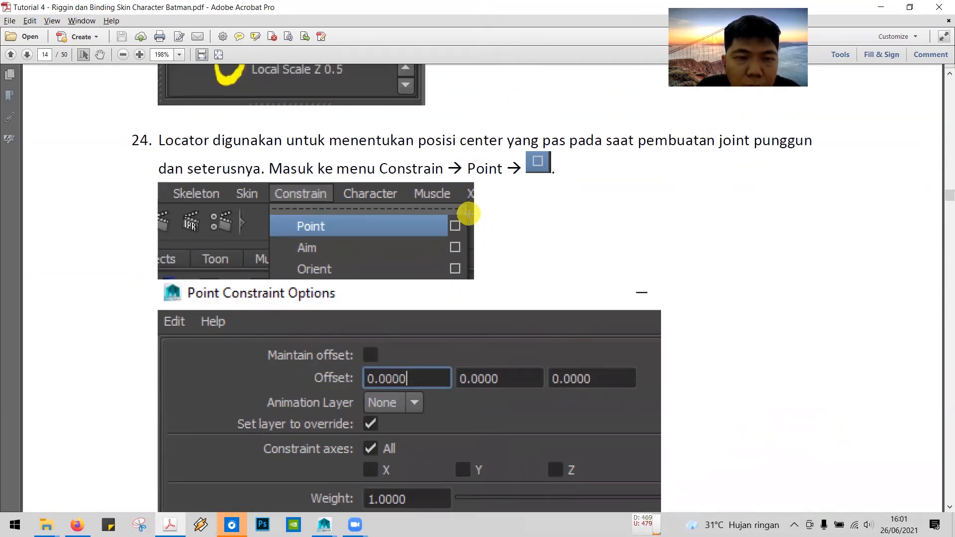
# - Try to move the Batman mesh together with both leg IK handles along Z toward the grid origin, and undo the move
pyautogui.hotkey('alt', 'Tab')
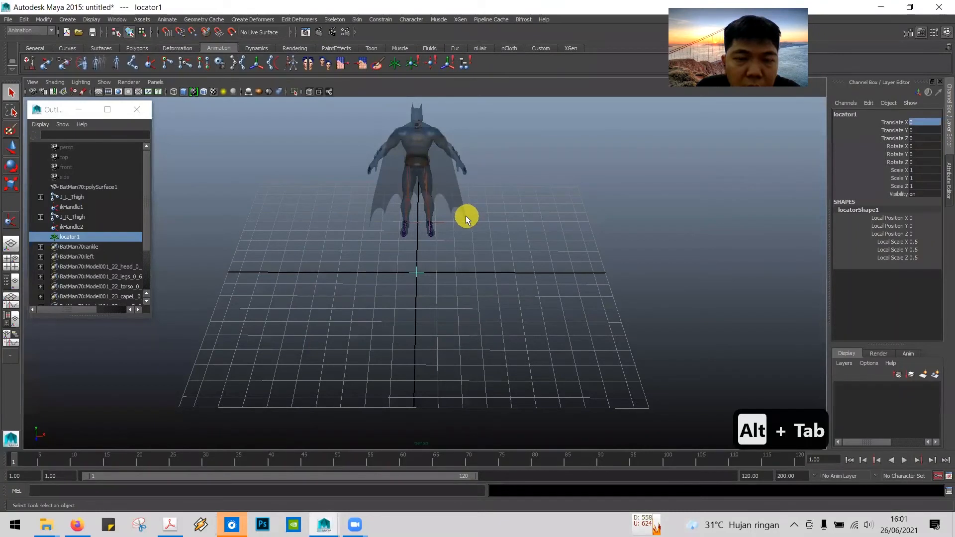
pyautogui.keyDown('alt'); pyautogui.moveTo(624, 192); pyautogui.dragTo(575, 169); pyautogui.keyUp('alt')
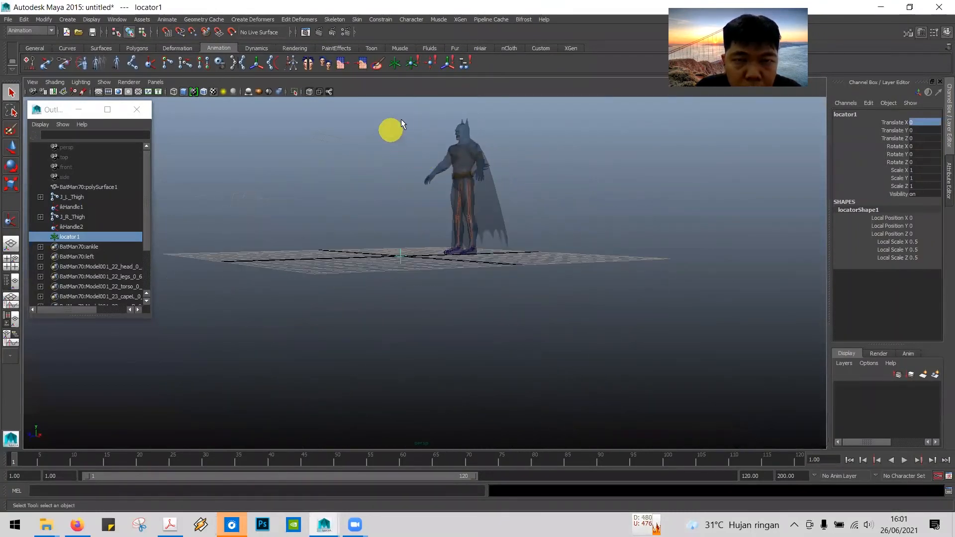
pyautogui.moveTo(526, 273); pyautogui.dragTo(557, 258)
pyautogui.click(653, 202)
pyautogui.click(463, 157)
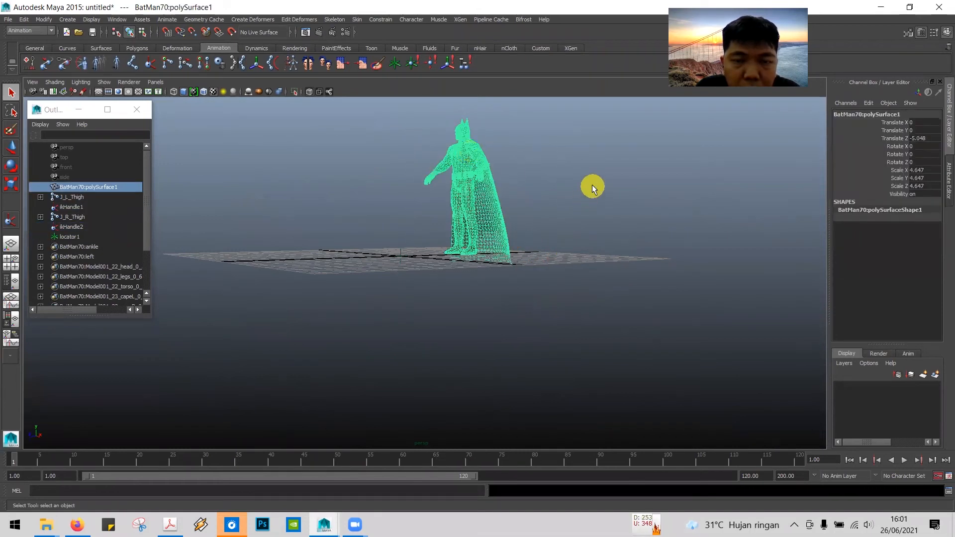
pyautogui.click(577, 190)
pyautogui.moveTo(396, 155); pyautogui.dragTo(564, 297)
pyautogui.keyDown('shift'); pyautogui.click(461, 136); pyautogui.keyUp('shift')
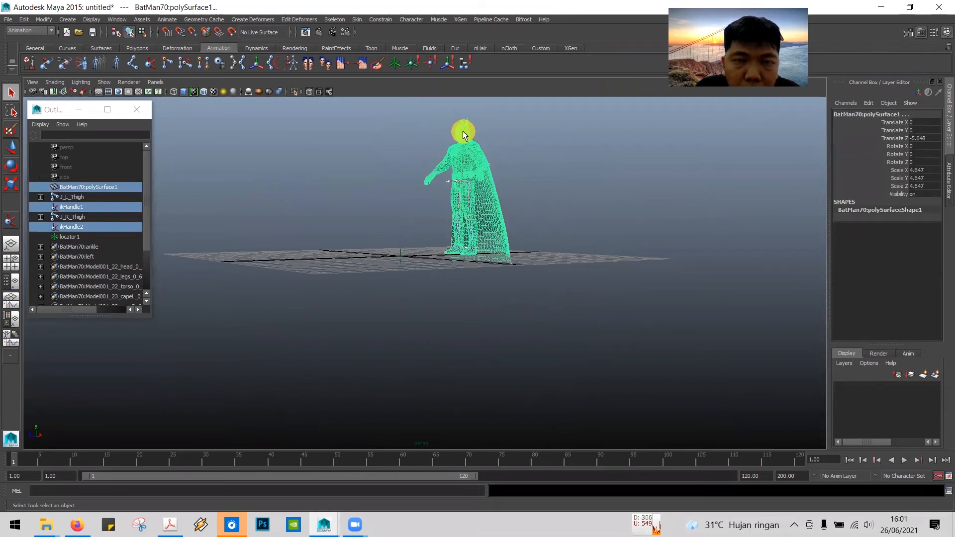
pyautogui.click(11, 146)
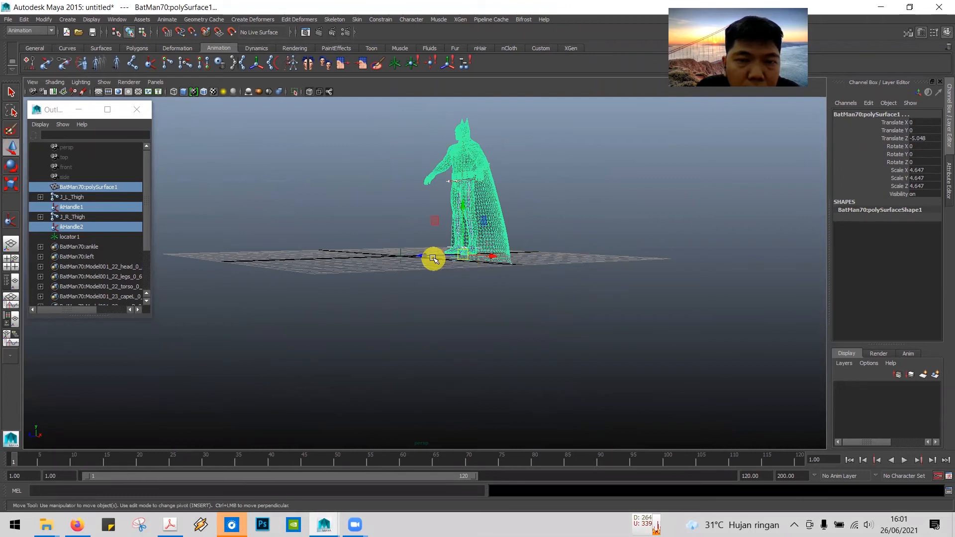
pyautogui.moveTo(422, 257); pyautogui.dragTo(406, 223)
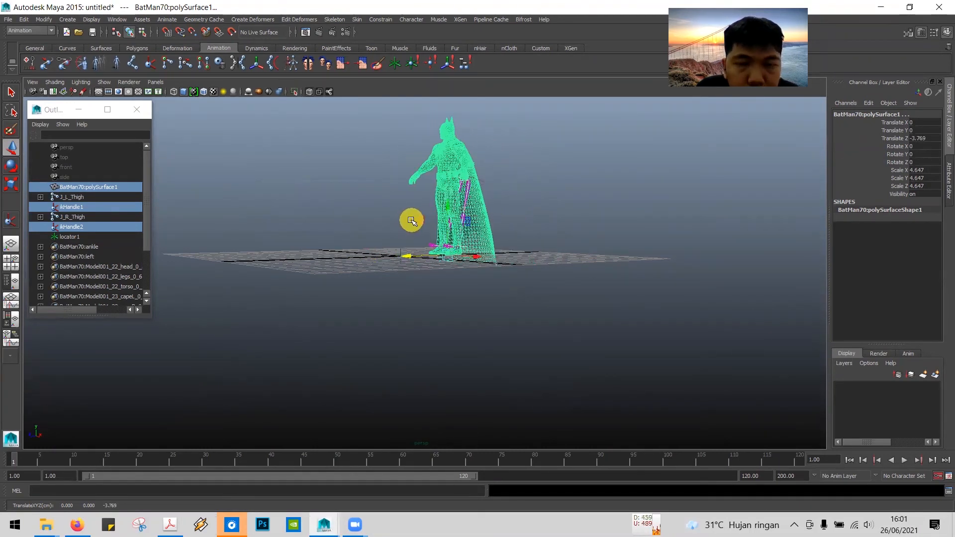
pyautogui.hotkey('ctrl', 'z')
pyautogui.hotkey('ctrl', 'z')
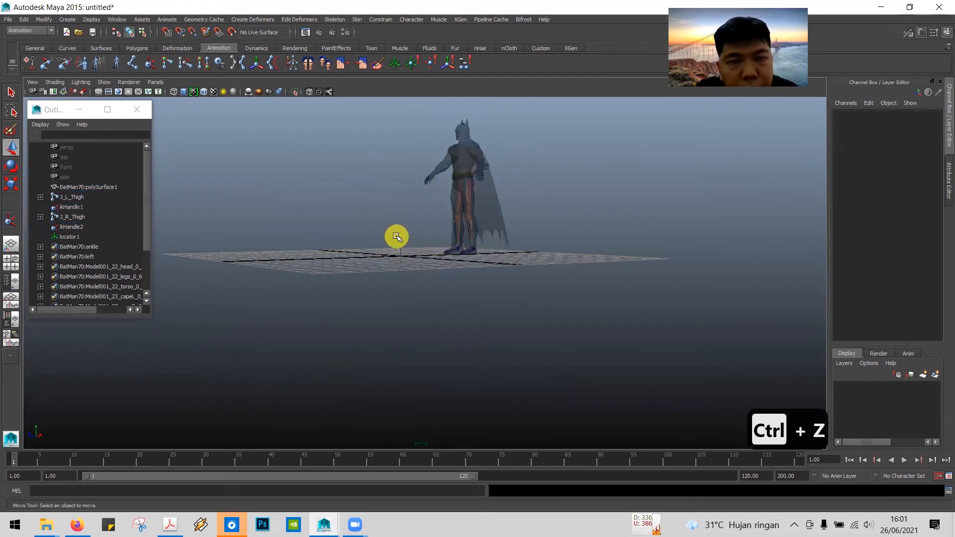
# - Check step 24 in the tutorial PDF and open the Point Constraint options in Maya
pyautogui.hotkey('alt', 'Tab')
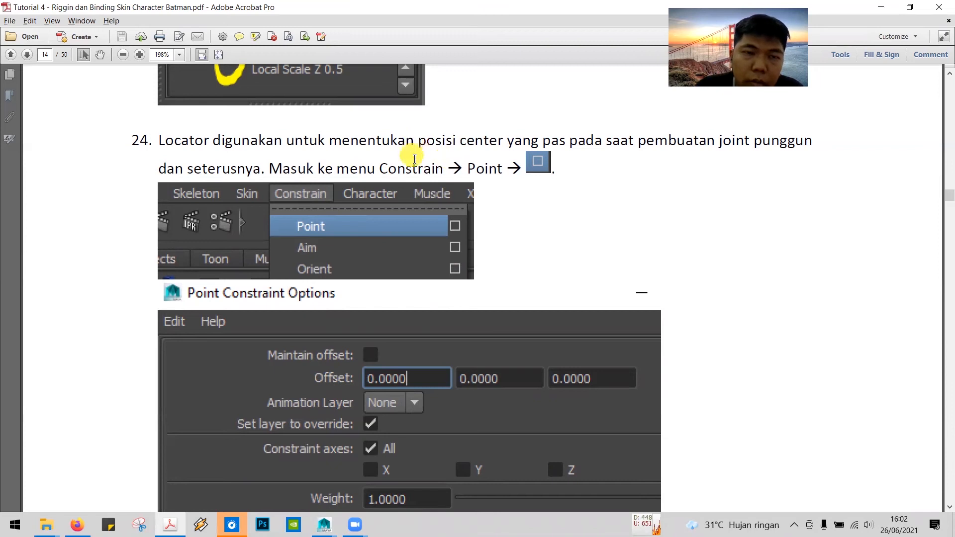
pyautogui.hotkey('alt', 'Tab')
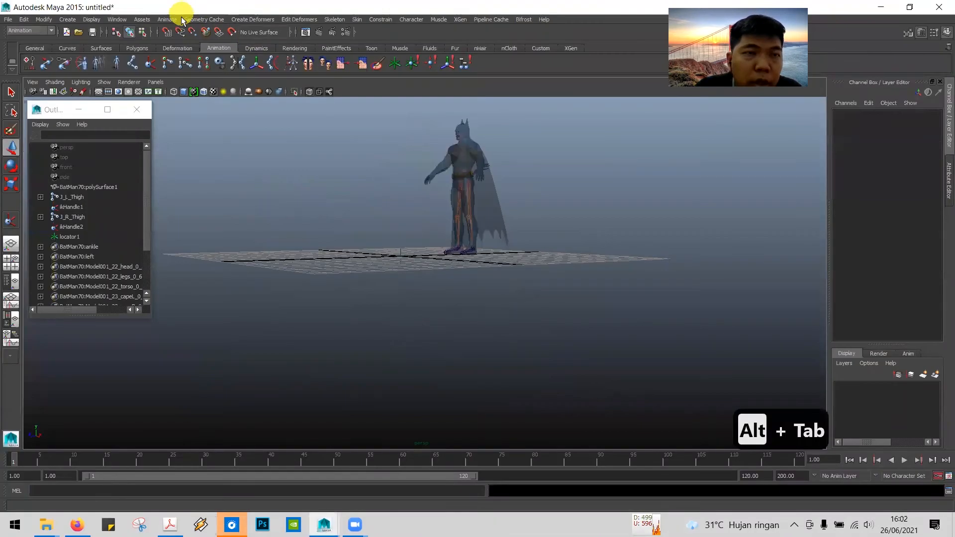
pyautogui.click(380, 19)
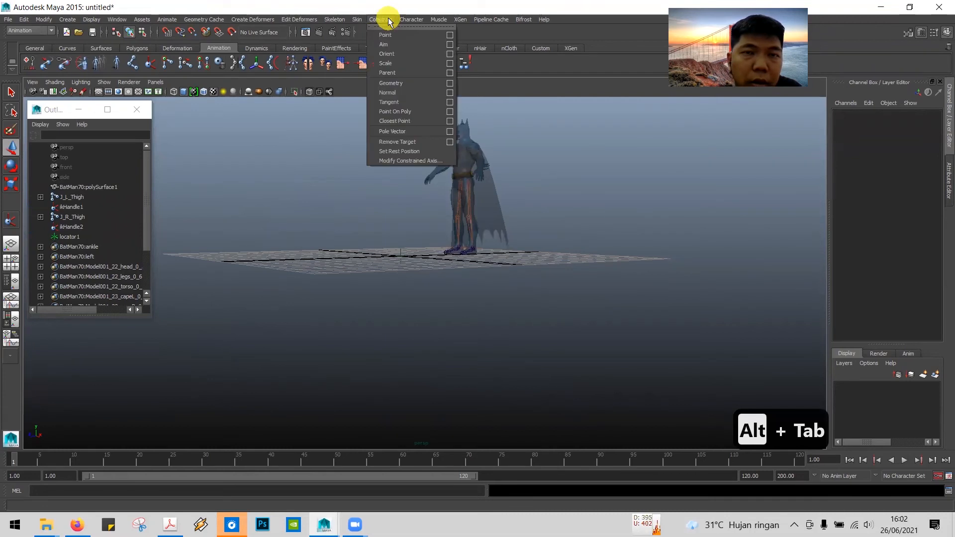
pyautogui.click(450, 34)
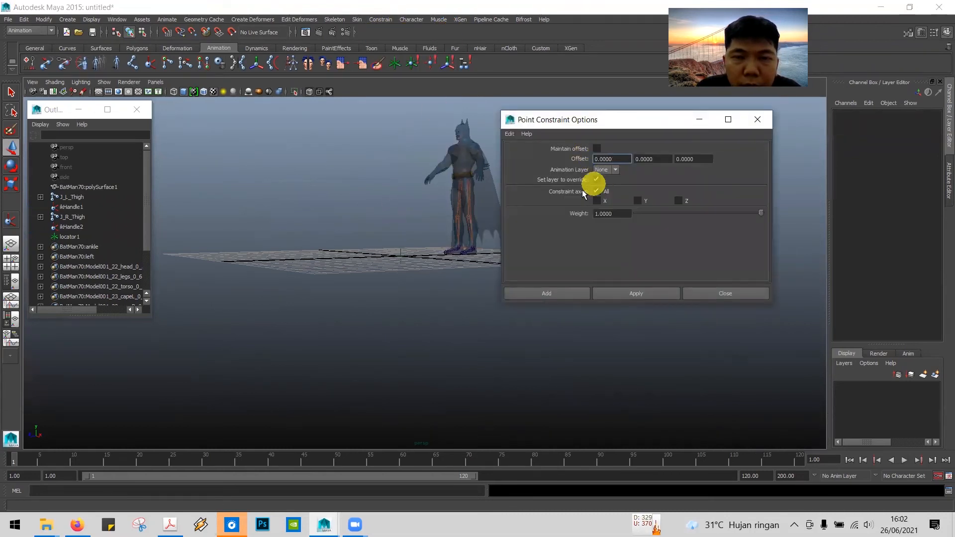
pyautogui.moveTo(622, 121); pyautogui.dragTo(656, 129)
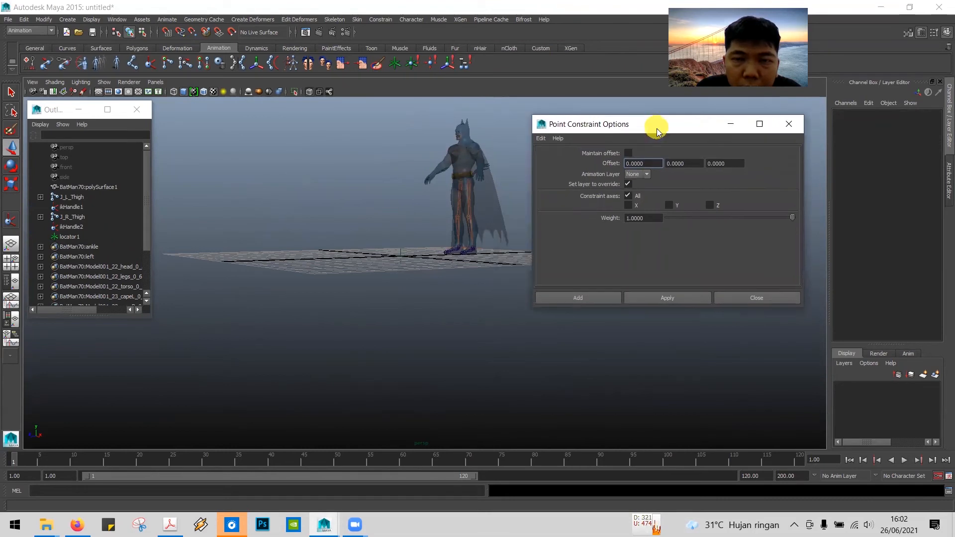
# - Switch to the tutorial PDF, read step 25 on the constraint's offset and selection order, and return to Maya
pyautogui.hotkey('alt', 'Tab')
pyautogui.scroll(-3, 323, 289)
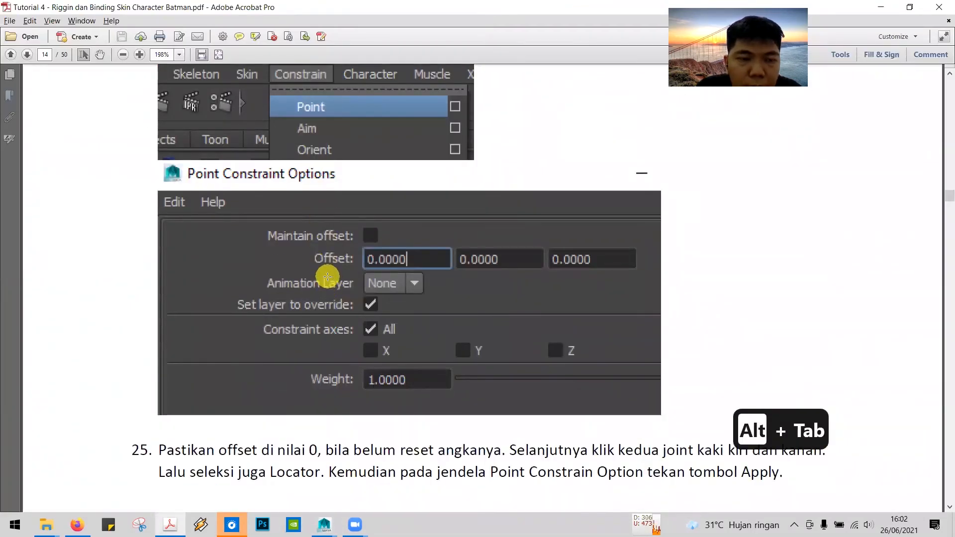
pyautogui.scroll(-2, 327, 276)
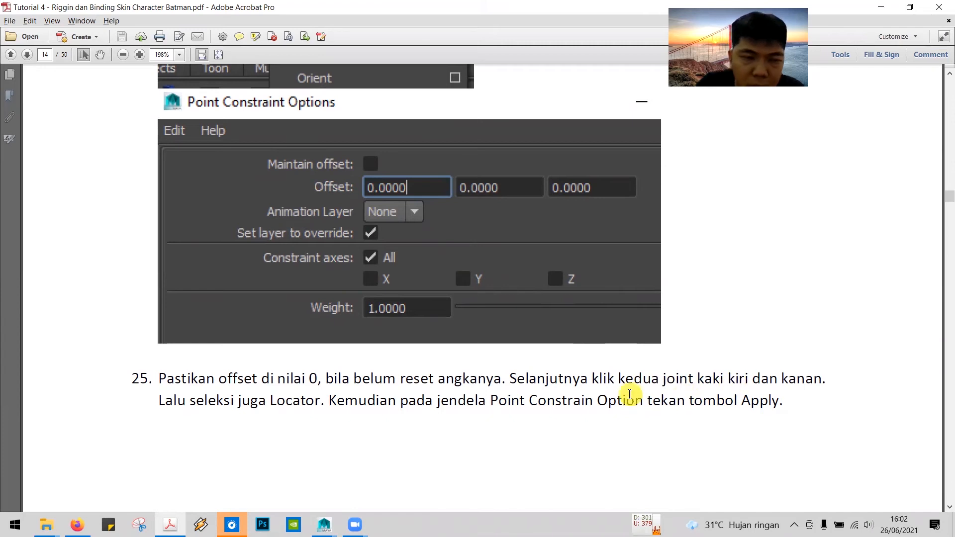
pyautogui.hotkey('alt', 'Tab')
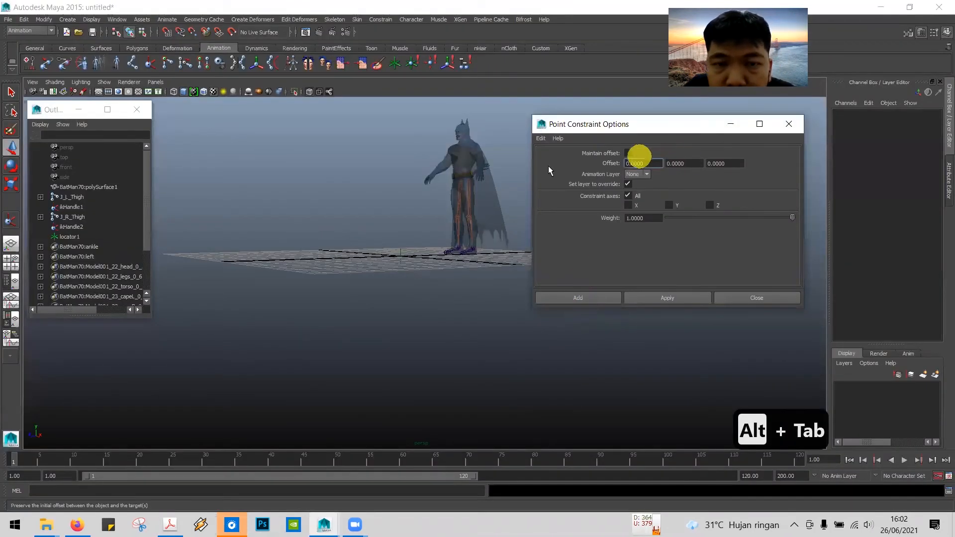
# - Select J_R_Thigh and J_L_Thigh, then add locator1 last to the selection, checking against step 25 of the PDF
pyautogui.scroll(3, 495, 239)
pyautogui.keyDown('alt'); pyautogui.moveTo(453, 170); pyautogui.dragTo(343, 260); pyautogui.keyUp('alt')
pyautogui.hotkey('alt', 'Tab')
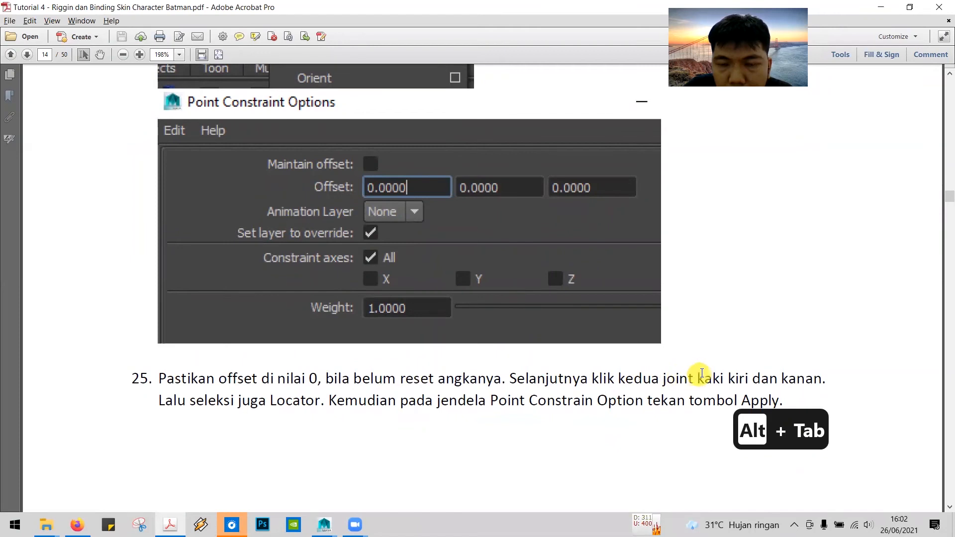
pyautogui.hotkey('alt', 'Tab')
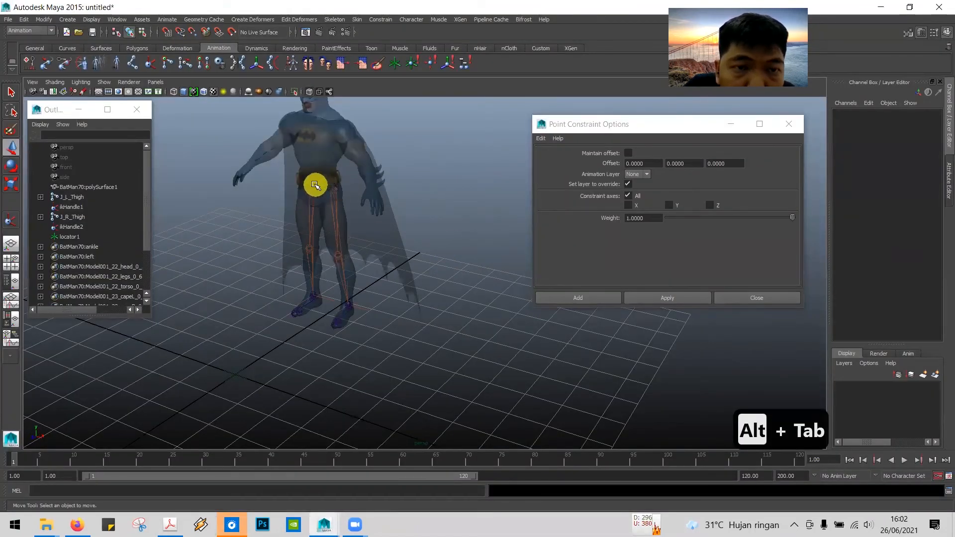
pyautogui.click(315, 185)
pyautogui.keyDown('shift'); pyautogui.click(336, 187); pyautogui.keyUp('shift')
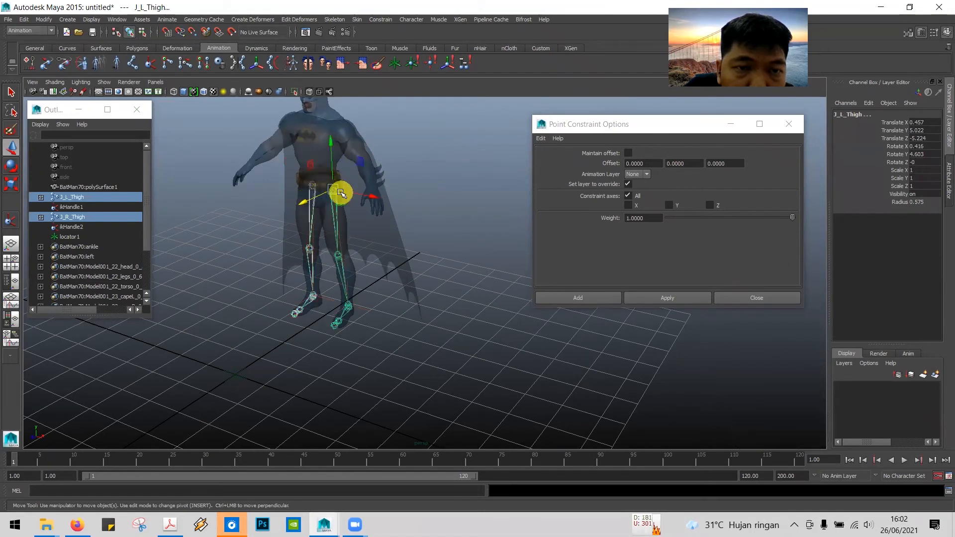
pyautogui.hotkey('alt', 'Tab')
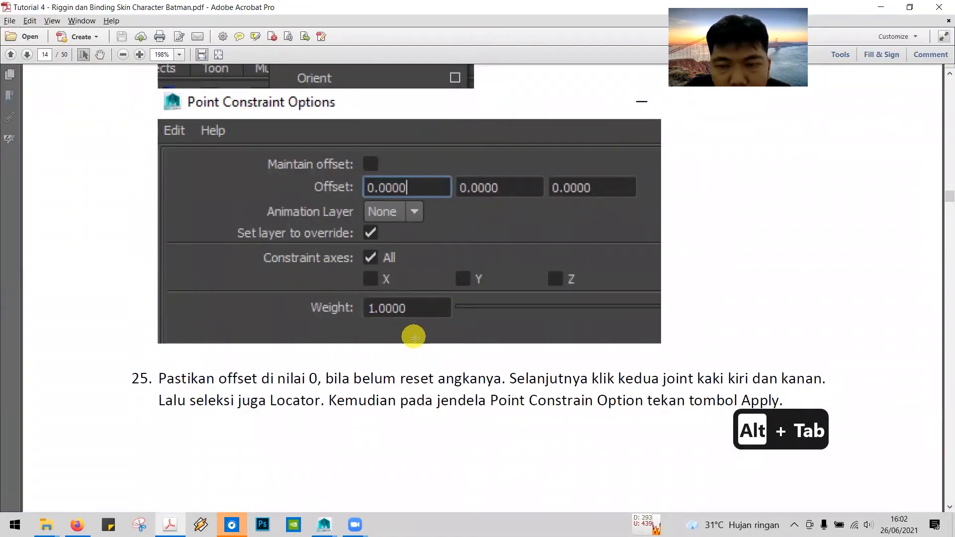
pyautogui.hotkey('alt', 'Tab')
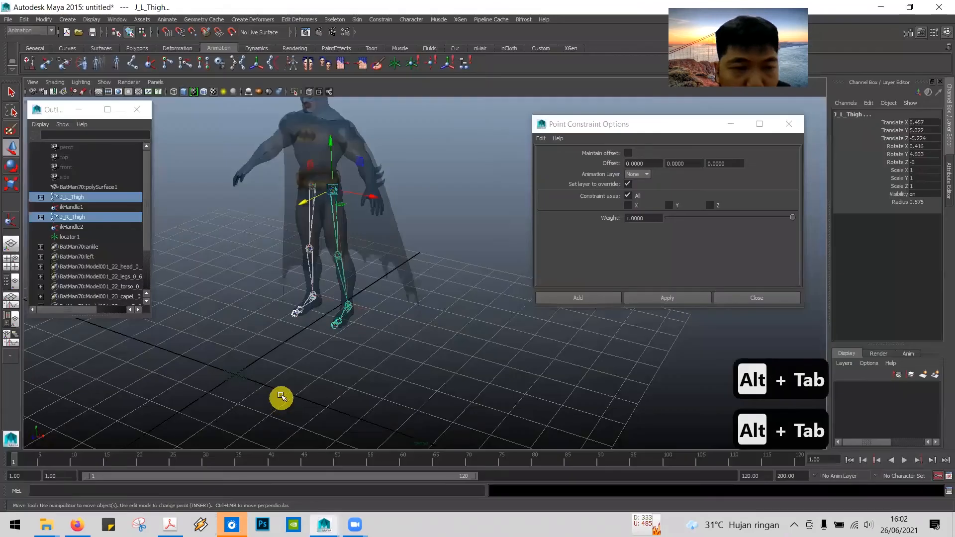
pyautogui.keyDown('shift'); pyautogui.moveTo(215, 352); pyautogui.dragTo(252, 394); pyautogui.keyUp('shift')
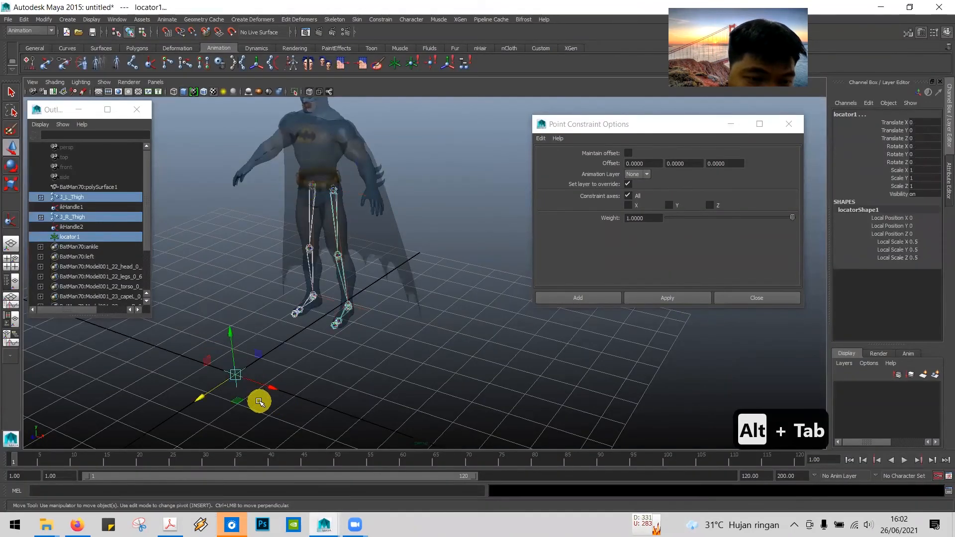
# - Check the rest of step 25 in the PDF and apply the point constraint from both thigh joints to locator1 in Maya
pyautogui.hotkey('alt', 'Tab')
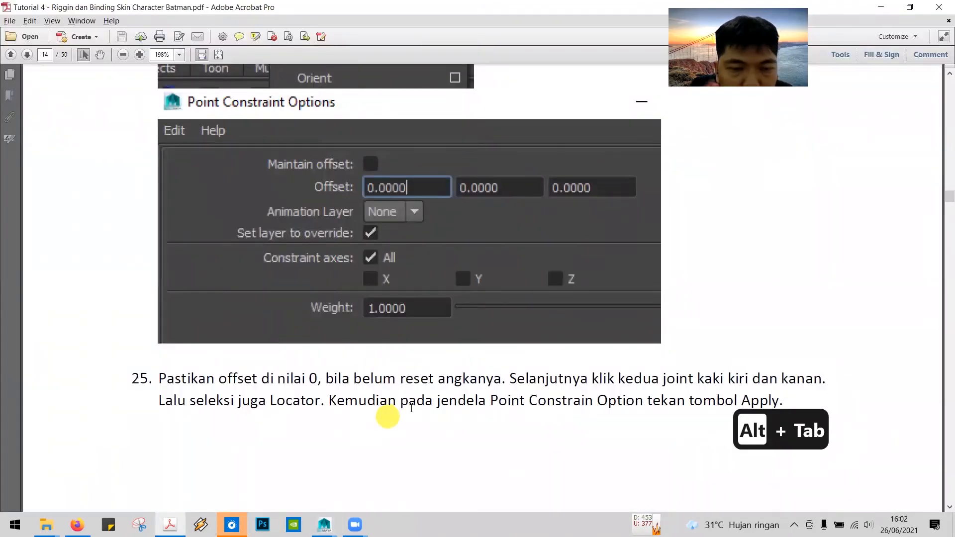
pyautogui.scroll(-2, 422, 403)
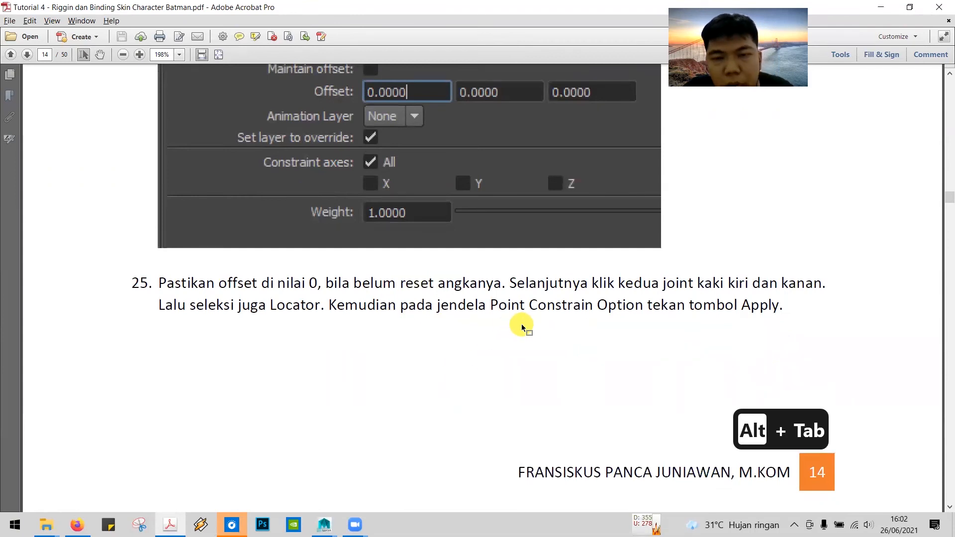
pyautogui.scroll(-2, 572, 323)
pyautogui.hotkey('alt', 'Tab')
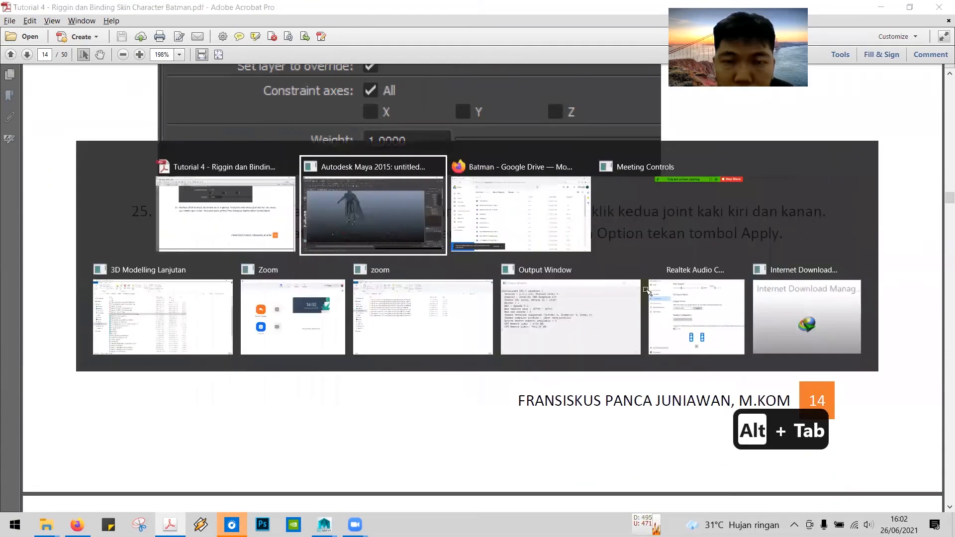
pyautogui.click(652, 296)
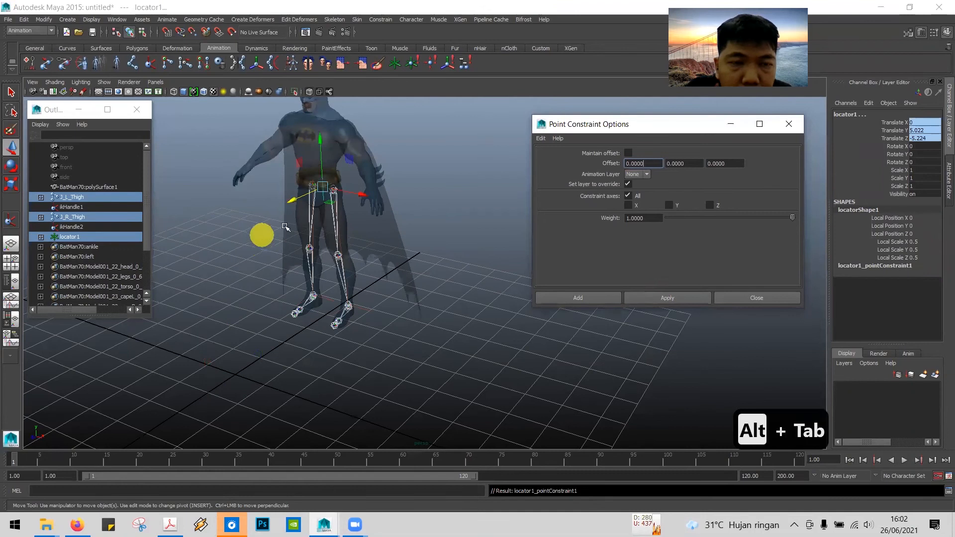
# - Inspect the locator's position between the thighs and check the three offset values in the Point Constraint options
pyautogui.keyDown('alt'); pyautogui.moveTo(389, 233); pyautogui.dragTo(366, 230); pyautogui.keyUp('alt')
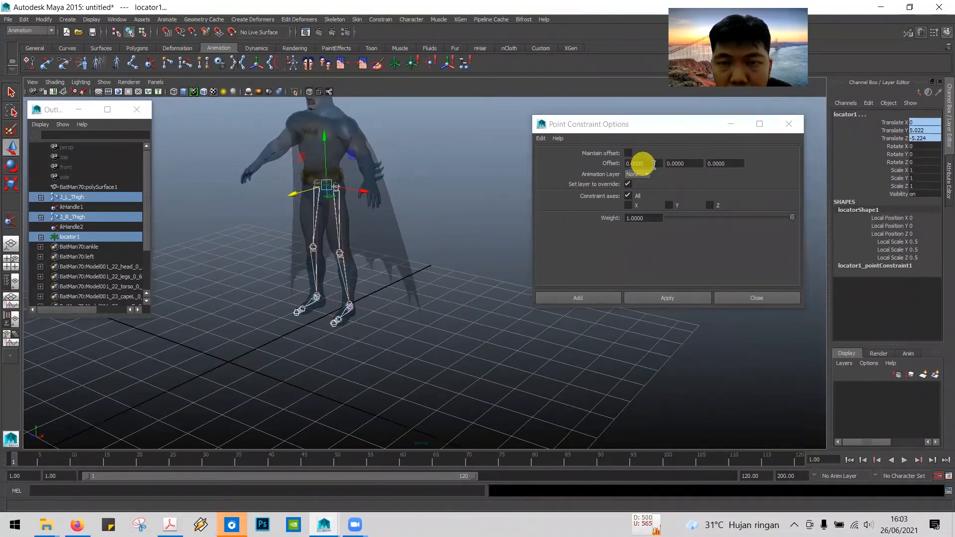
pyautogui.click(650, 165)
pyautogui.moveTo(685, 164); pyautogui.dragTo(645, 166)
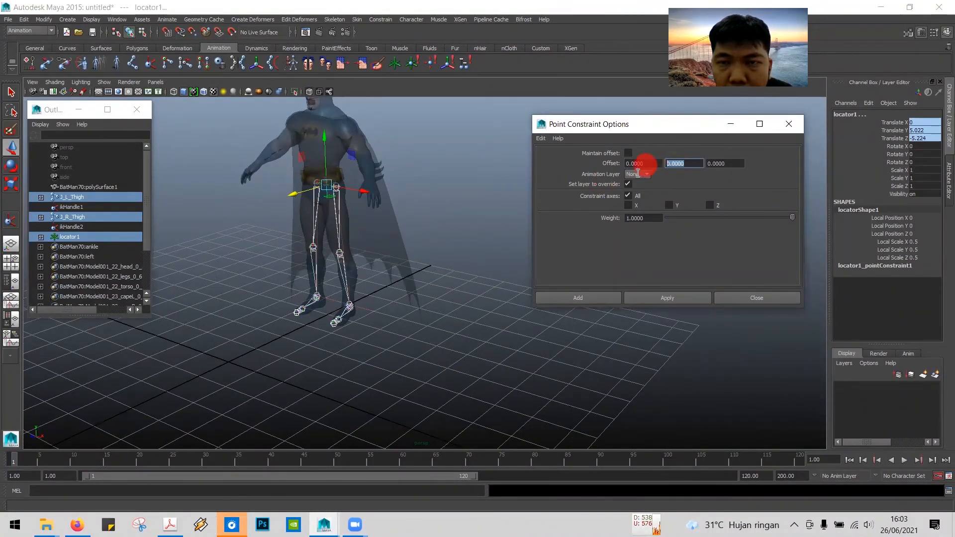
pyautogui.moveTo(730, 164); pyautogui.dragTo(669, 169)
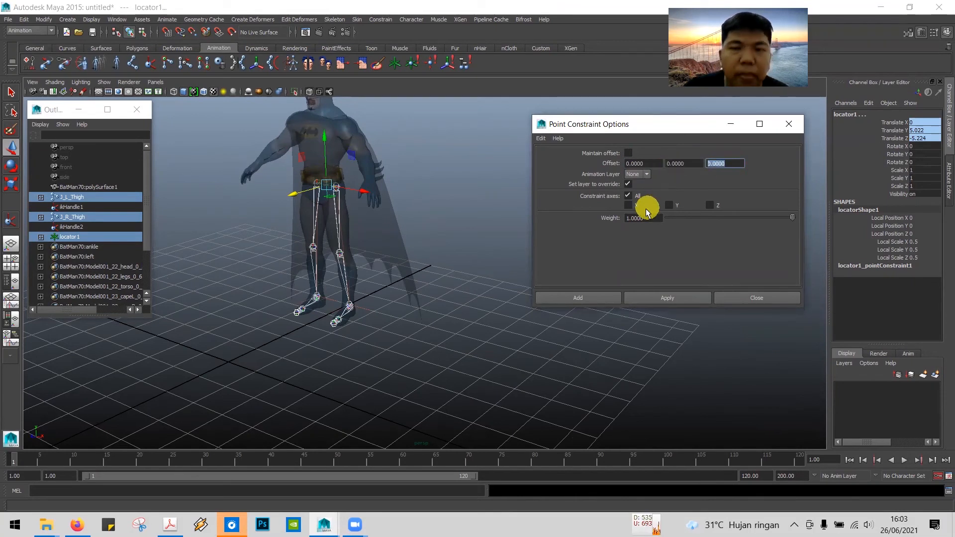
# - Switch to the tutorial PDF and read on through step 26 about removing the constraint inside the locator
pyautogui.hotkey('alt', 'Tab')
pyautogui.scroll(-5, 452, 286)
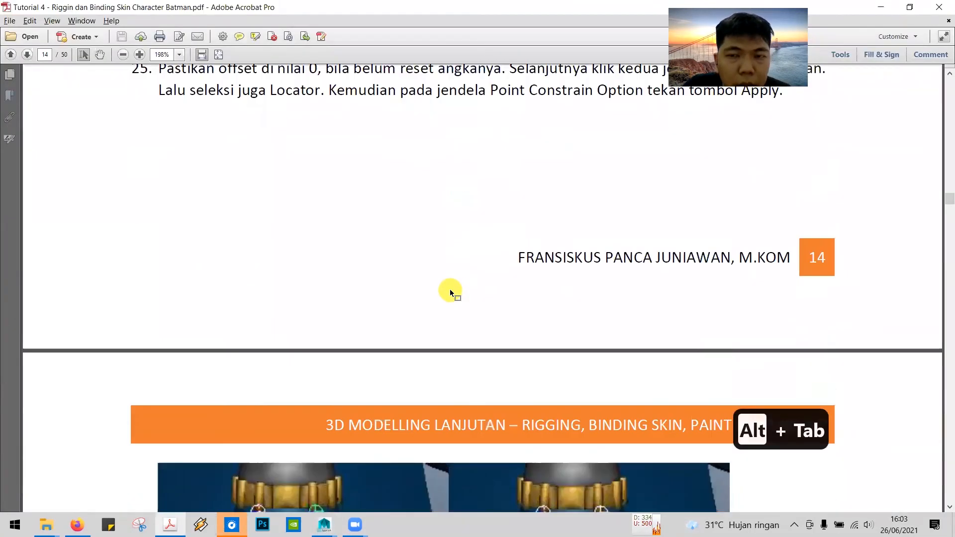
pyautogui.scroll(-8, 450, 291)
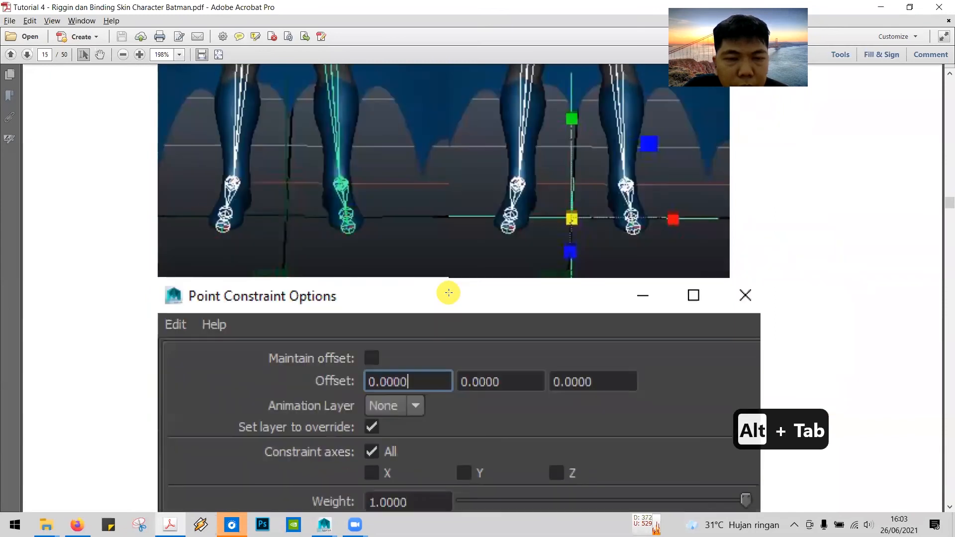
pyautogui.scroll(-10, 448, 292)
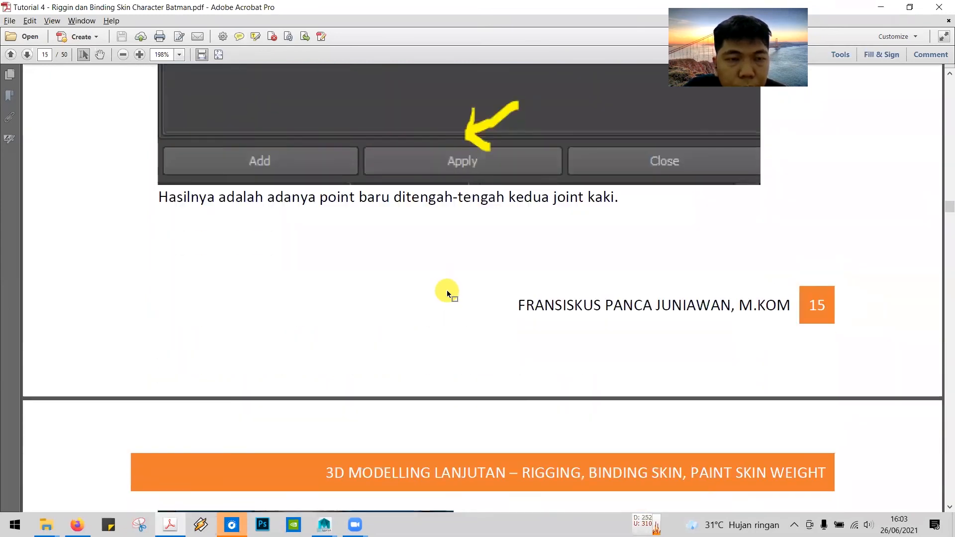
pyautogui.scroll(-10, 445, 289)
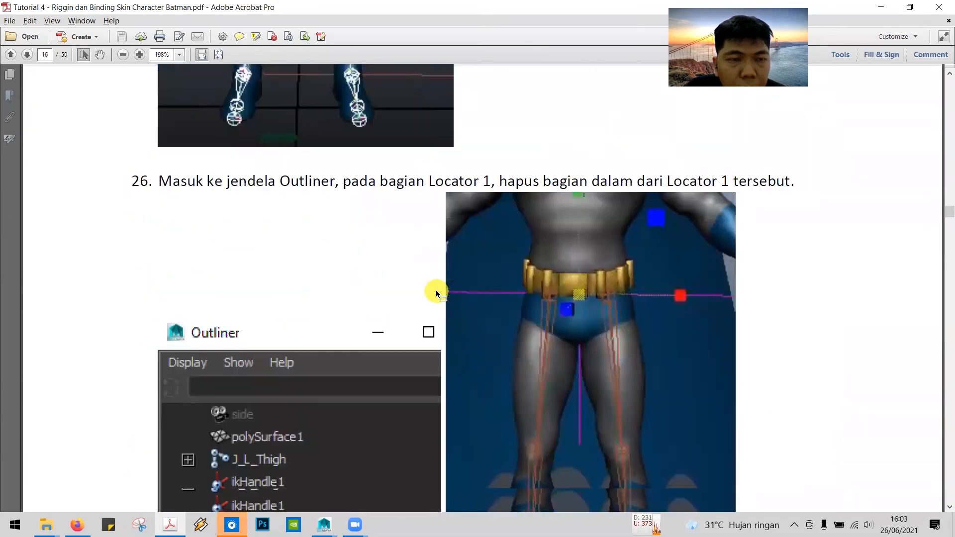
pyautogui.scroll(-4, 313, 207)
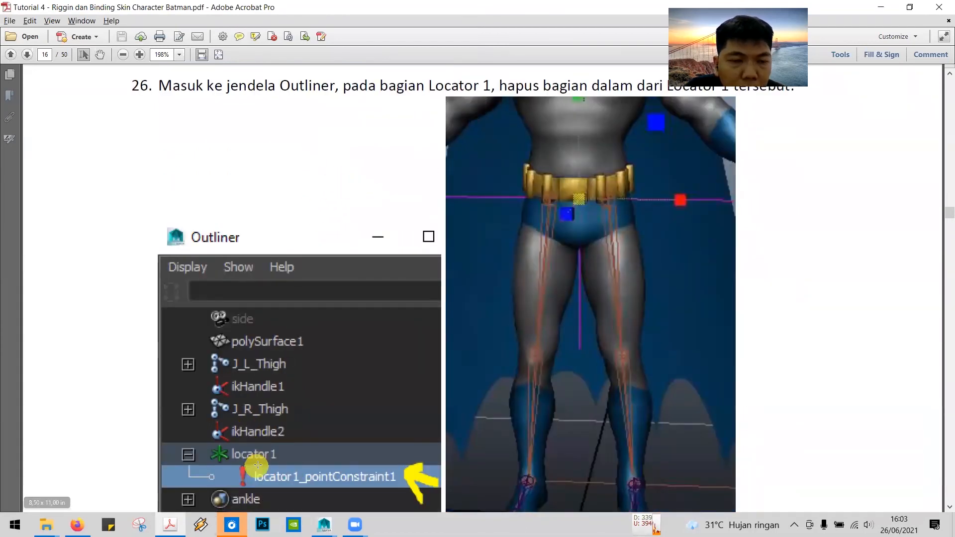
# - Expand locator1 in Maya's Outliner and delete its locator1_pointConstraint1 node, rechecking step 26 in the PDF
pyautogui.hotkey('alt', 'Tab')
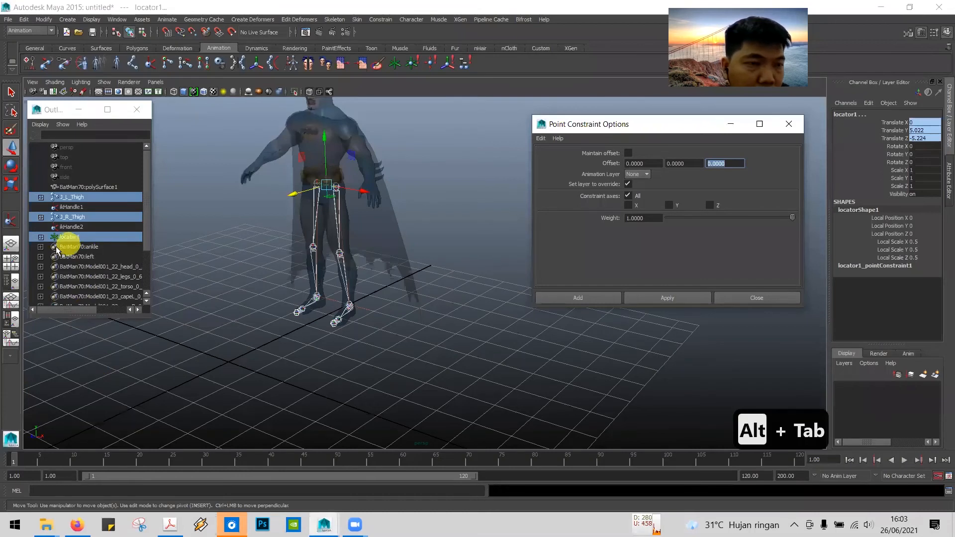
pyautogui.click(41, 238)
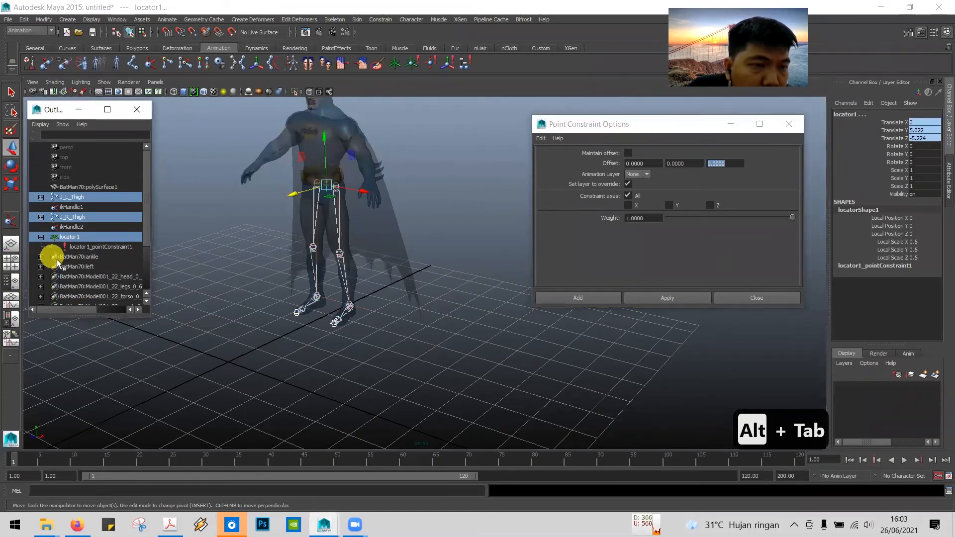
pyautogui.click(88, 247)
pyautogui.hotkey('alt', 'Tab')
pyautogui.scroll(2, 539, 149)
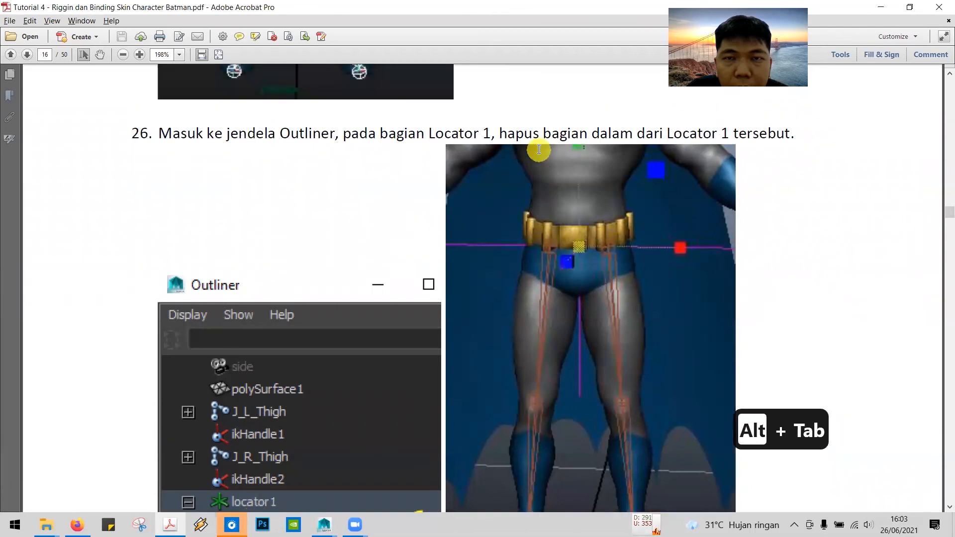
pyautogui.hotkey('alt', 'Tab')
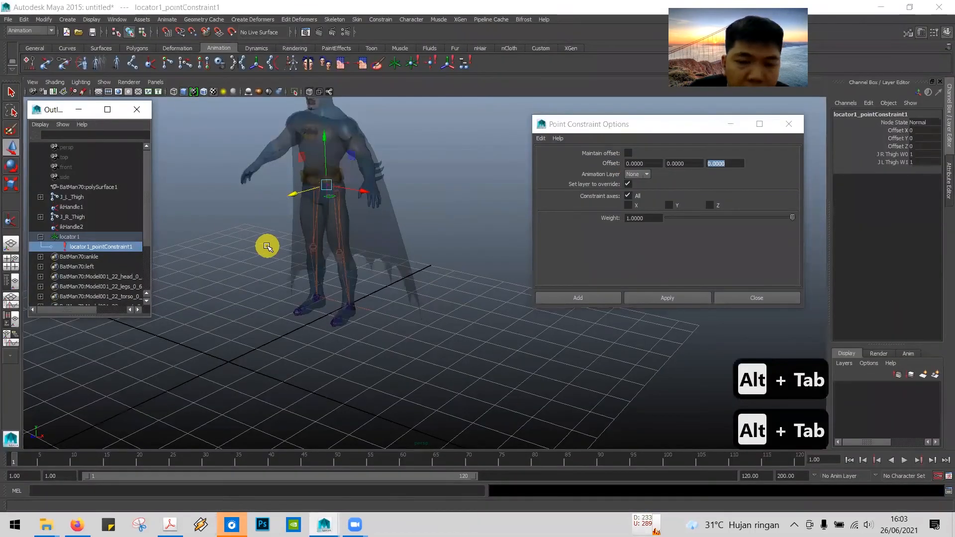
pyautogui.press('Delete')
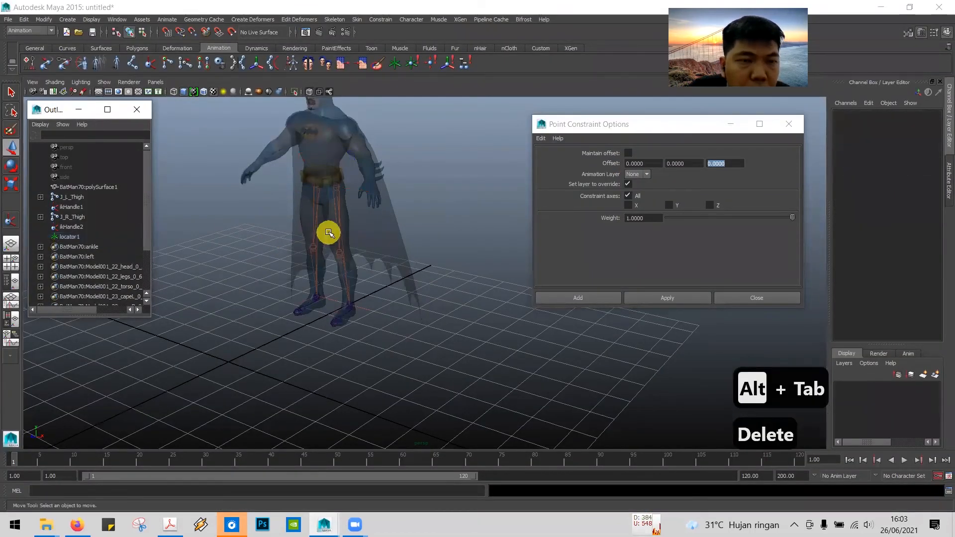
# - Select locator1 in Maya's Outliner and read step 27 in the PDF on duplicating the locator for the neck
pyautogui.hotkey('alt', 'Tab')
pyautogui.scroll(-5, 291, 299)
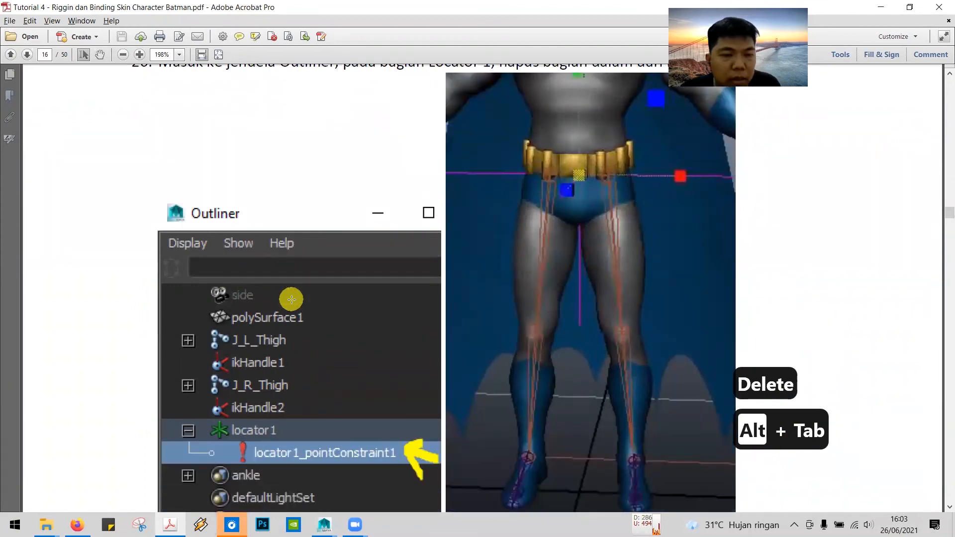
pyautogui.hotkey('alt', 'Tab')
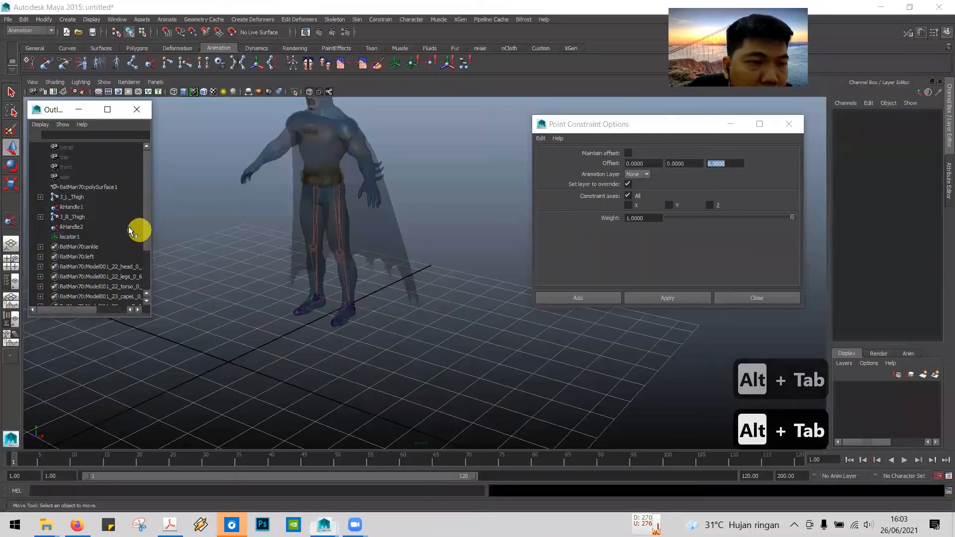
pyautogui.click(70, 236)
pyautogui.hotkey('alt', 'Tab')
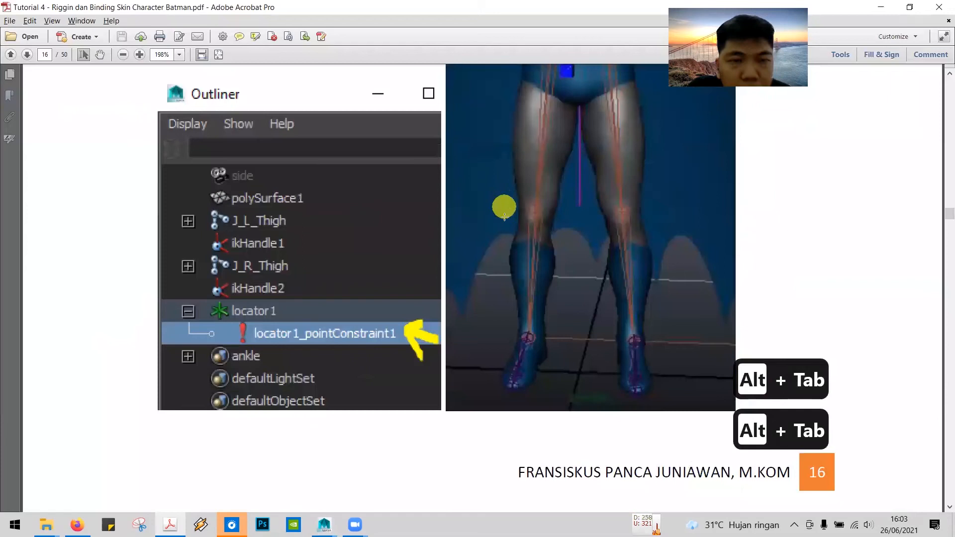
pyautogui.scroll(-10, 510, 259)
pyautogui.scroll(-10, 510, 262)
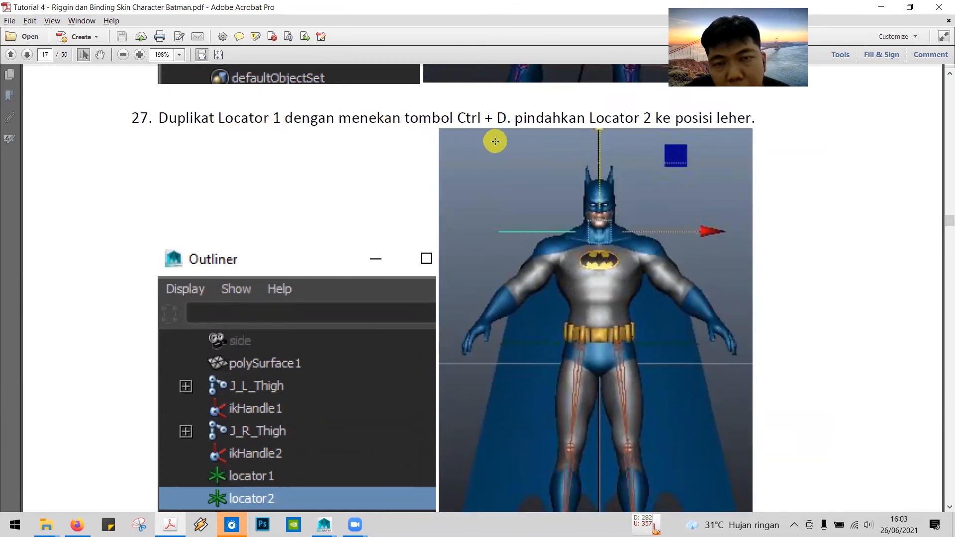
# - Switch to Maya, duplicate locator1, and show the front view with the Point Constraint options closed
pyautogui.hotkey('alt', 'Tab')
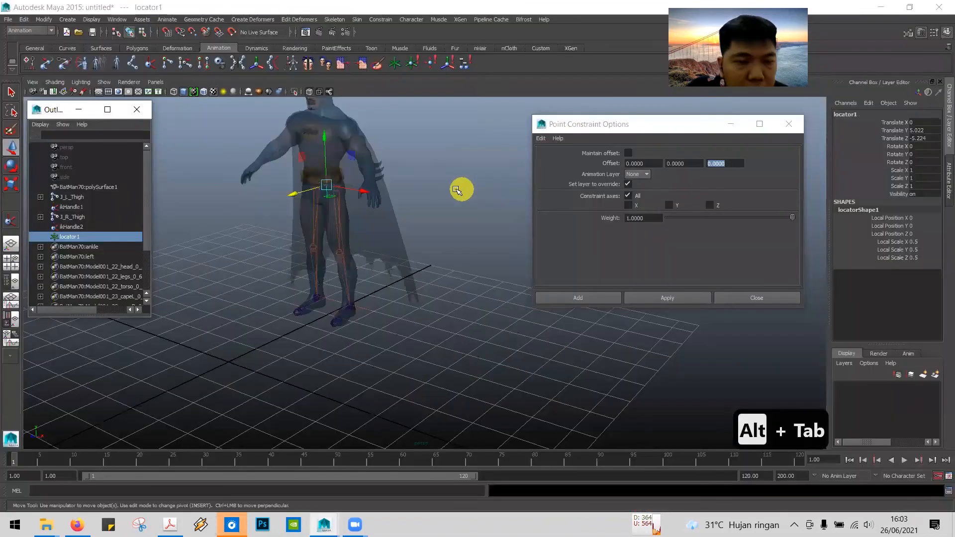
pyautogui.click(73, 237)
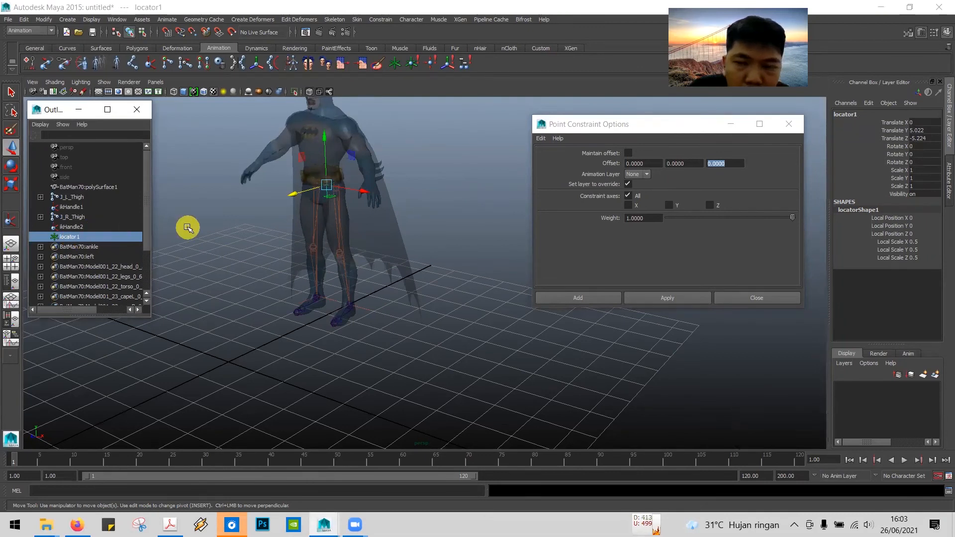
pyautogui.hotkey('ctrl', 'd')
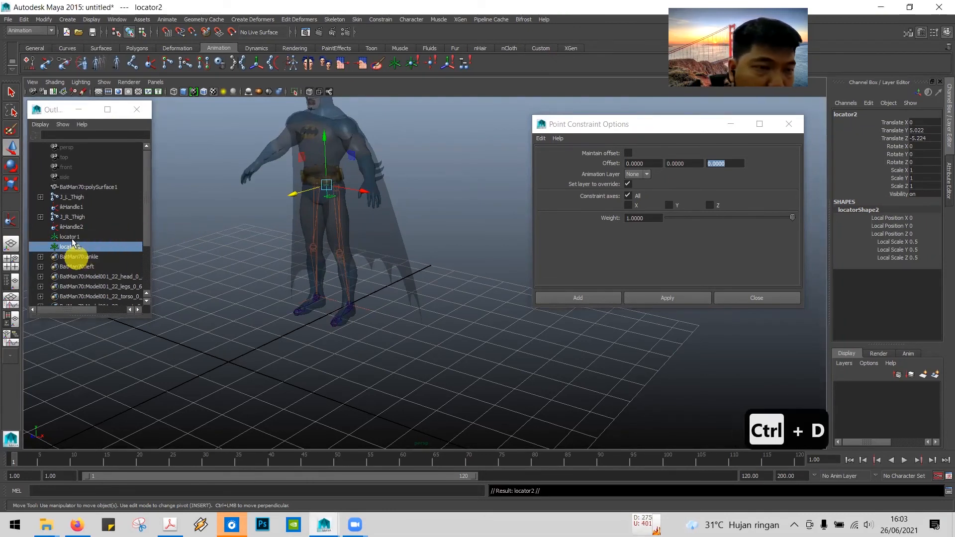
pyautogui.moveTo(262, 224)
pyautogui.keyDown('alt'); pyautogui.mouseDown()
pyautogui.moveTo(255, 232)
pyautogui.moveTo(276, 237)
pyautogui.moveTo(275, 228)
pyautogui.mouseUp(); pyautogui.keyUp('alt')
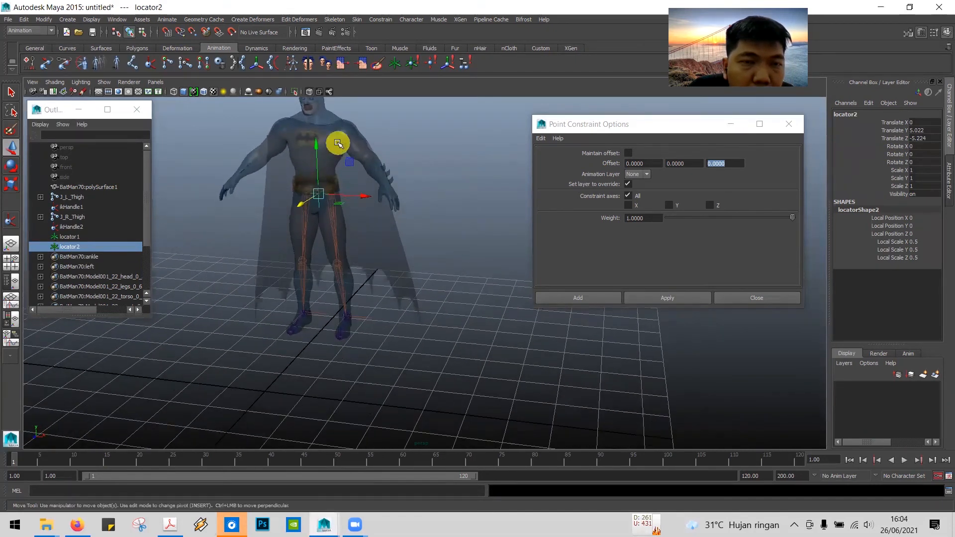
pyautogui.press('space')
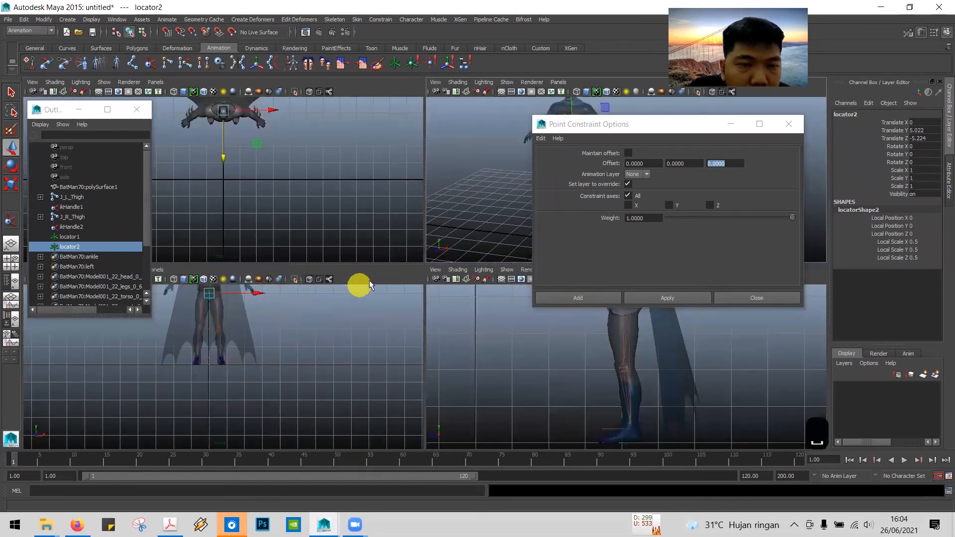
pyautogui.press('space')
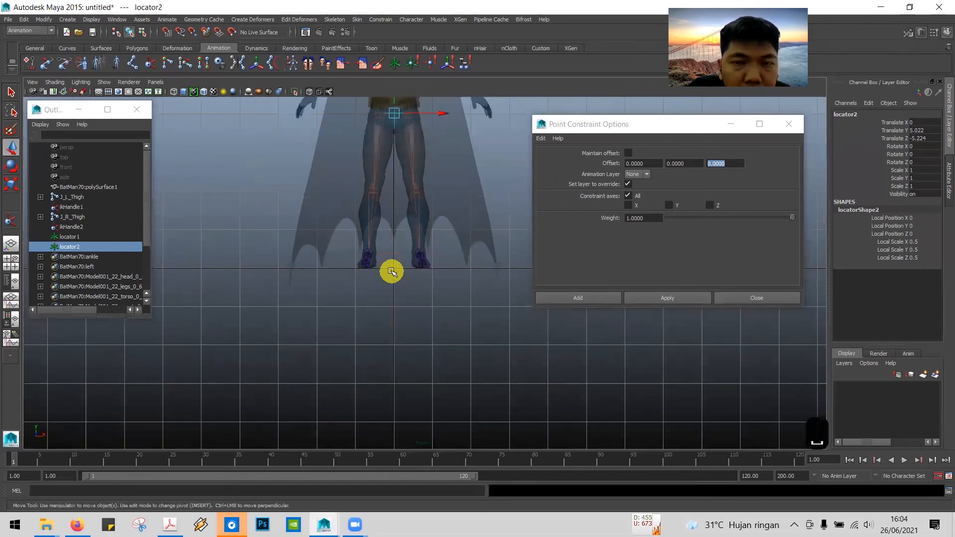
pyautogui.click(752, 294)
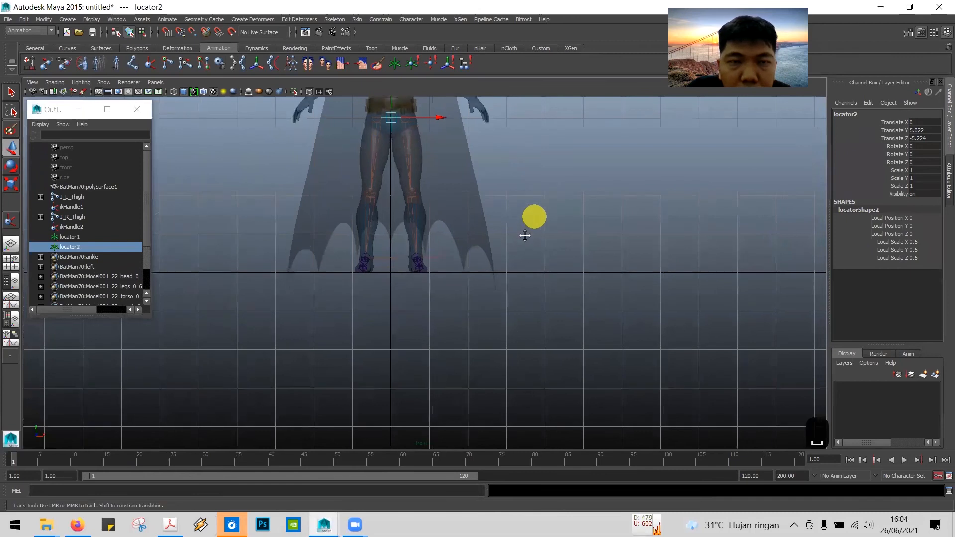
# - Raise locator2 along the Y axis to the base of Batman's neck, at about 7.78
pyautogui.keyDown('alt'); pyautogui.moveTo(533, 215); pyautogui.dragTo(537, 289, button='middle'); pyautogui.keyUp('alt')
pyautogui.moveTo(395, 171); pyautogui.dragTo(396, 170)
pyautogui.moveTo(396, 91); pyautogui.dragTo(397, 86)
pyautogui.scroll(5, 584, 191)
pyautogui.keyDown('alt'); pyautogui.moveTo(624, 114); pyautogui.dragTo(686, 325, button='middle'); pyautogui.keyUp('alt')
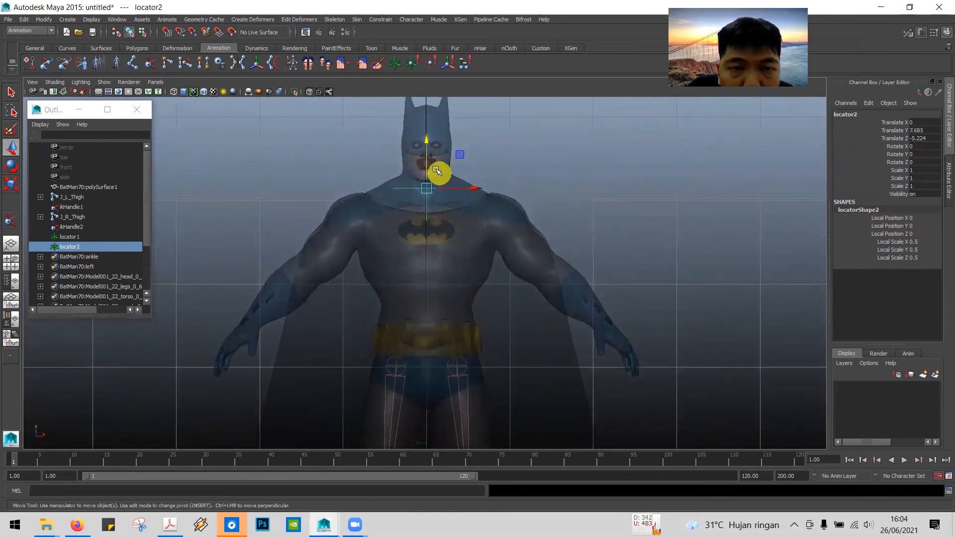
pyautogui.moveTo(426, 142); pyautogui.dragTo(426, 143)
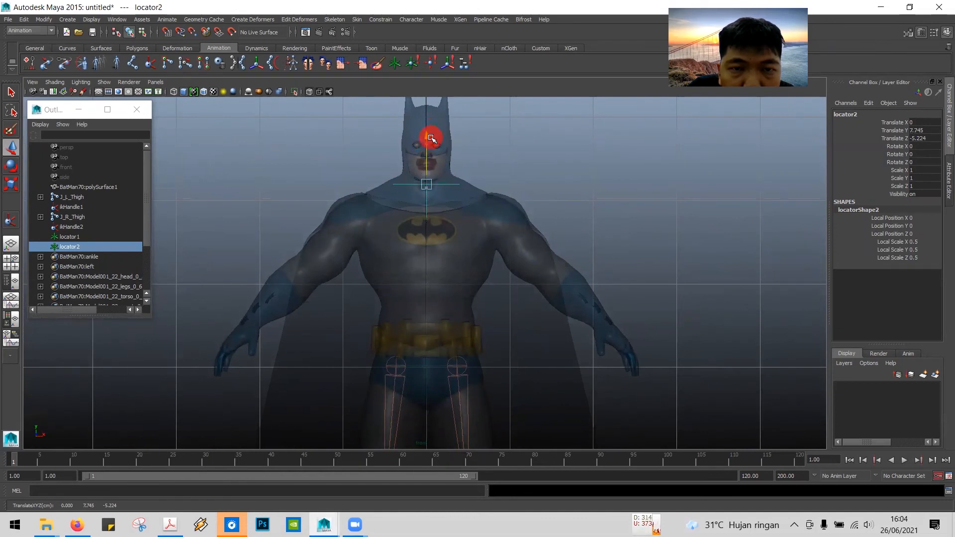
# - Switch to the tutorial PDF and read steps 28 and 29 on drawing a joint between the locators and inserting more joints
pyautogui.hotkey('alt', 'Tab')
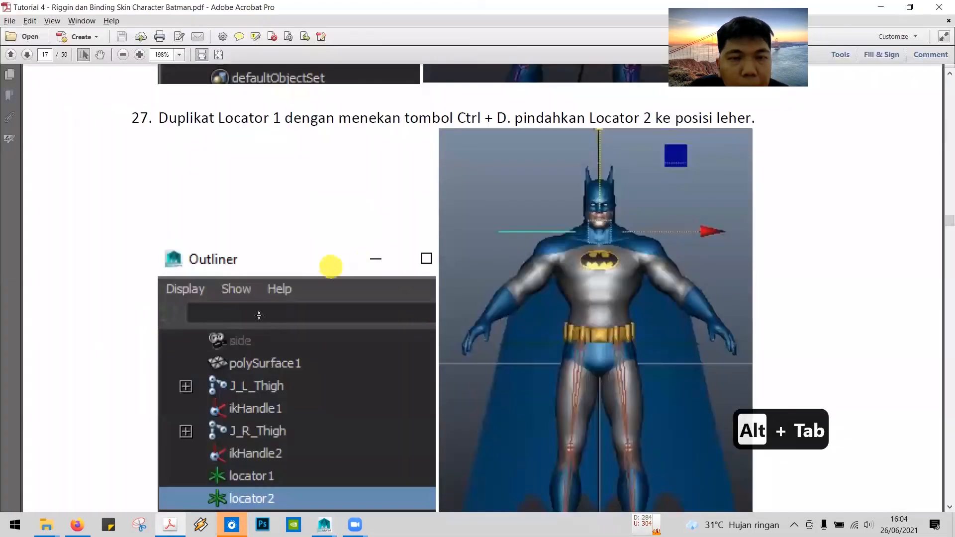
pyautogui.scroll(-8, 269, 300)
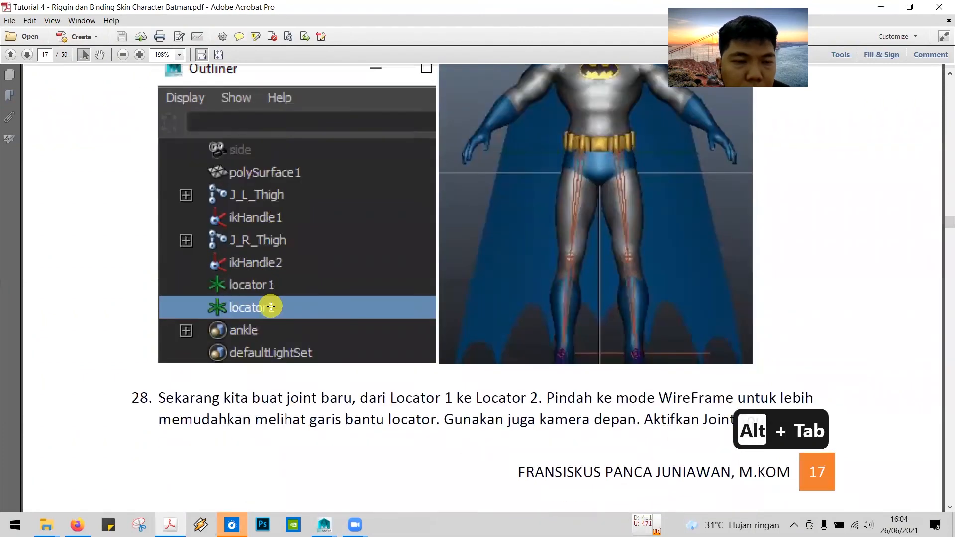
pyautogui.scroll(-3, 288, 289)
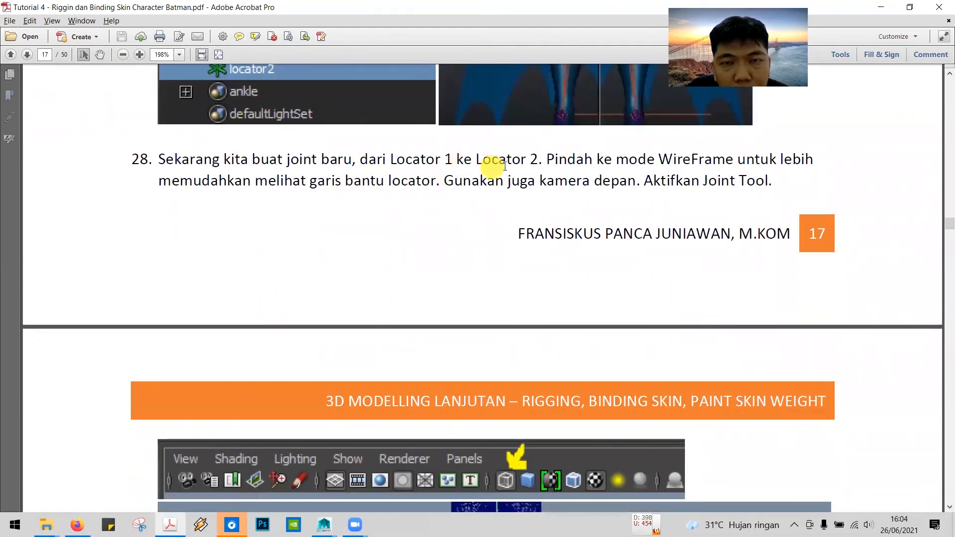
pyautogui.scroll(-2, 626, 186)
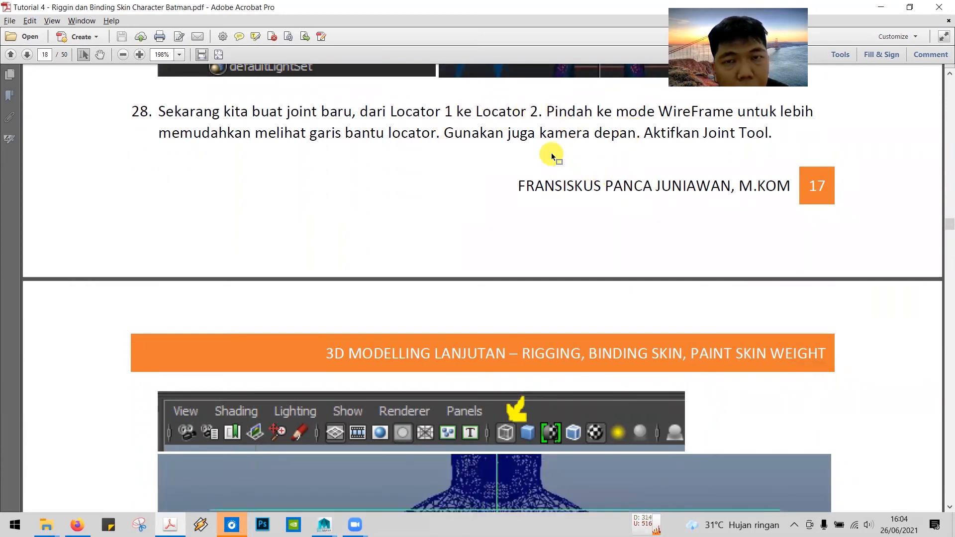
pyautogui.scroll(-18, 550, 155)
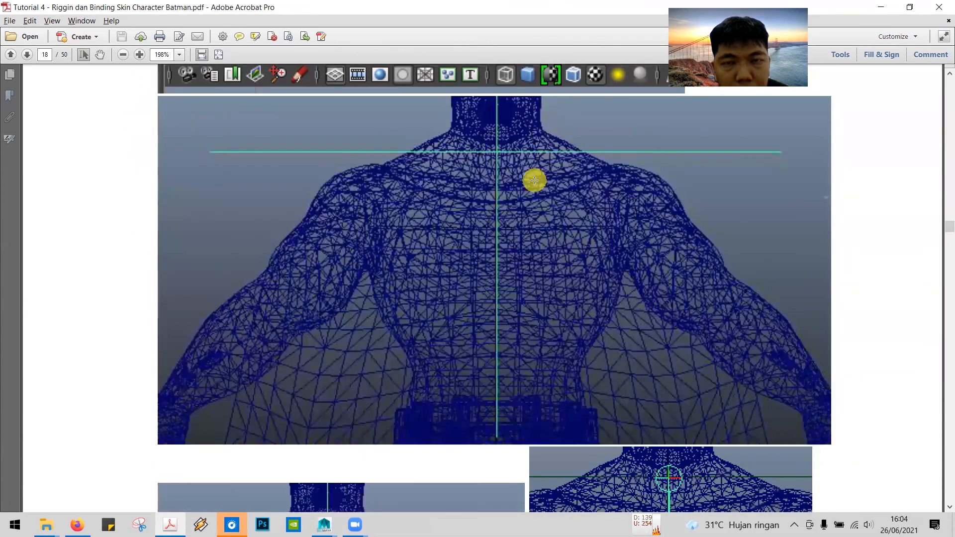
pyautogui.scroll(-11, 522, 194)
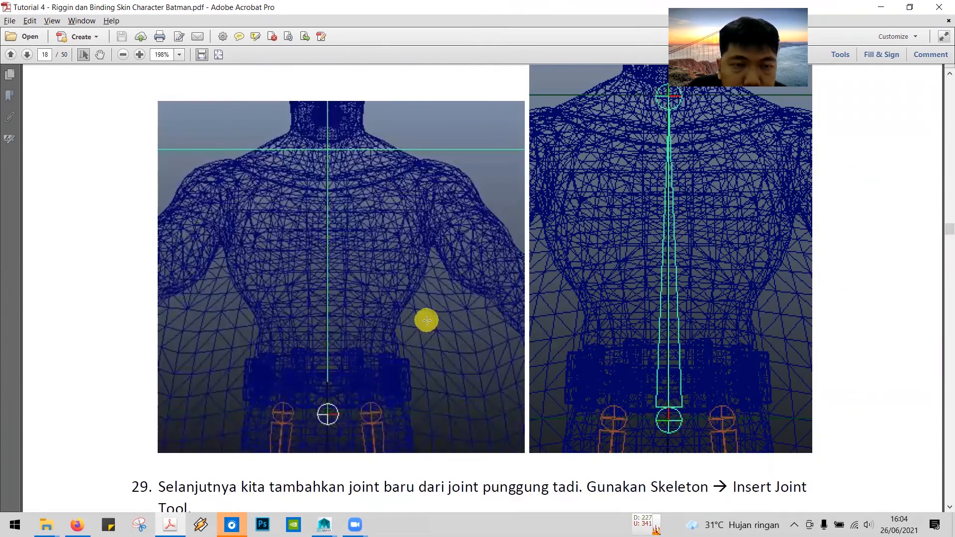
pyautogui.scroll(-3, 426, 321)
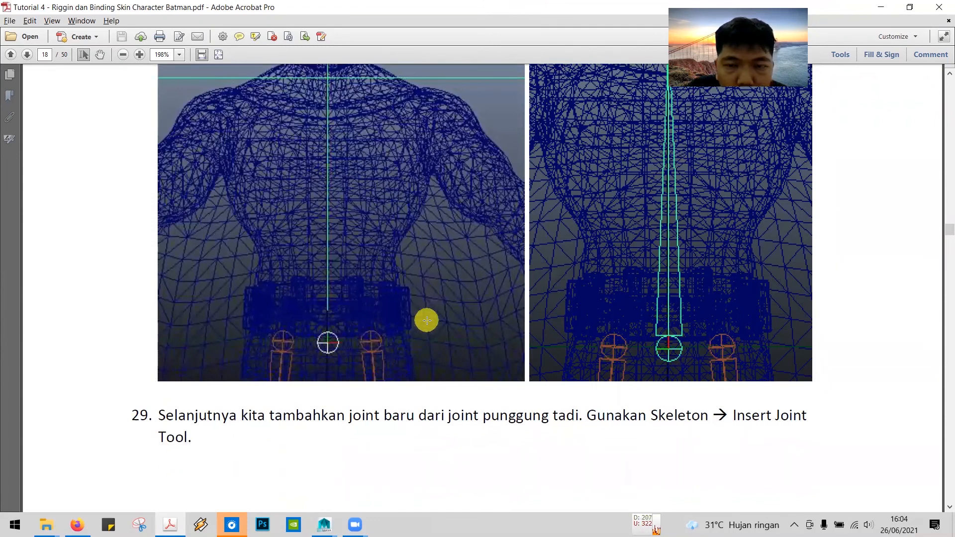
# - Activate the Joint Tool in Maya and highlight locator1 at the hips, with the torso framed up to the neck
pyautogui.hotkey('alt', 'Tab')
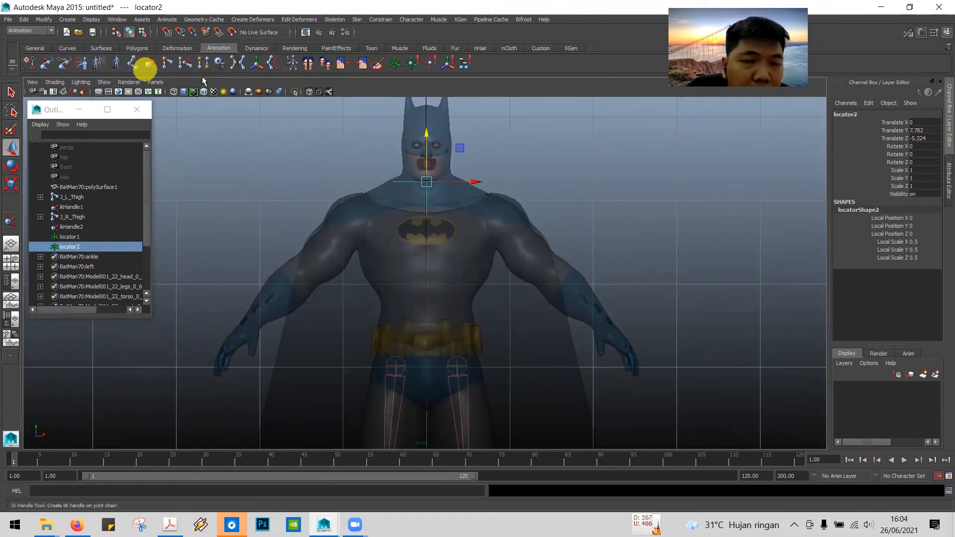
pyautogui.click(132, 63)
pyautogui.keyDown('alt'); pyautogui.moveTo(616, 256); pyautogui.dragTo(579, 184, button='middle'); pyautogui.keyUp('alt')
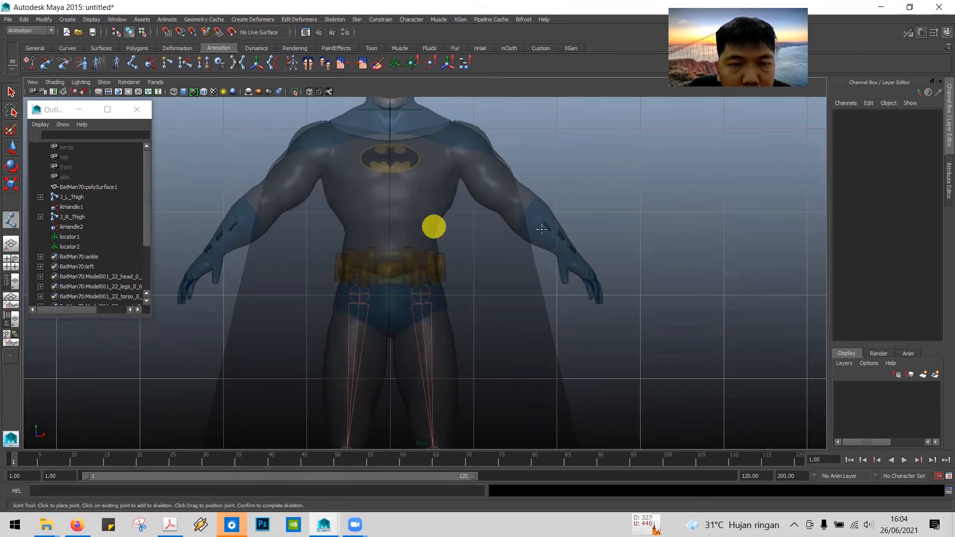
pyautogui.keyDown('alt'); pyautogui.moveTo(568, 255); pyautogui.dragTo(597, 152, button='middle'); pyautogui.keyUp('alt')
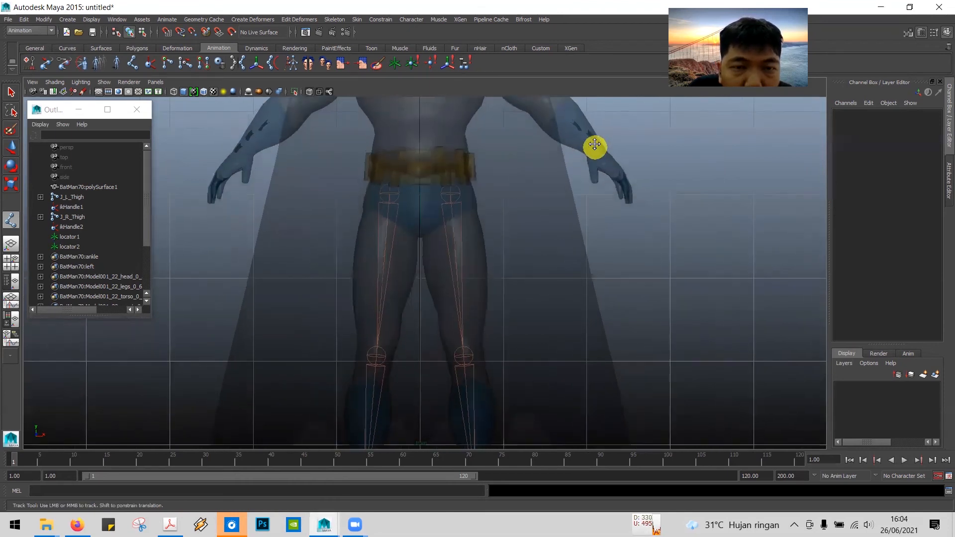
pyautogui.click(70, 237)
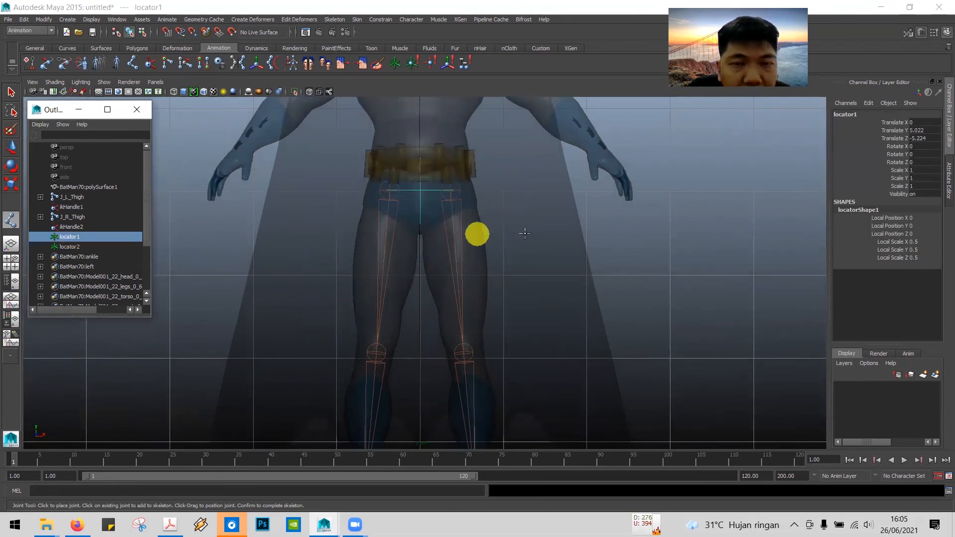
pyautogui.scroll(3, 593, 245)
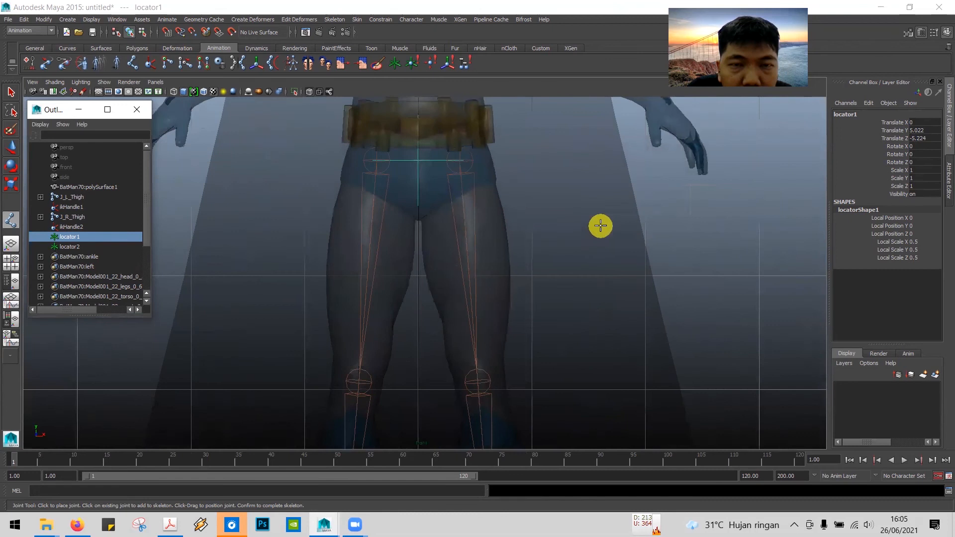
pyautogui.keyDown('alt'); pyautogui.moveTo(604, 242); pyautogui.dragTo(584, 421, button='middle'); pyautogui.keyUp('alt')
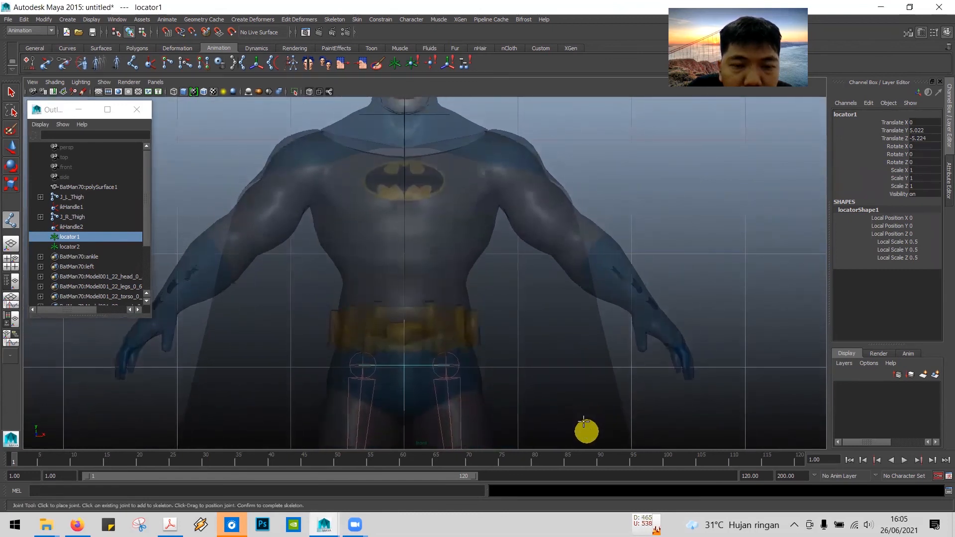
pyautogui.click(403, 366)
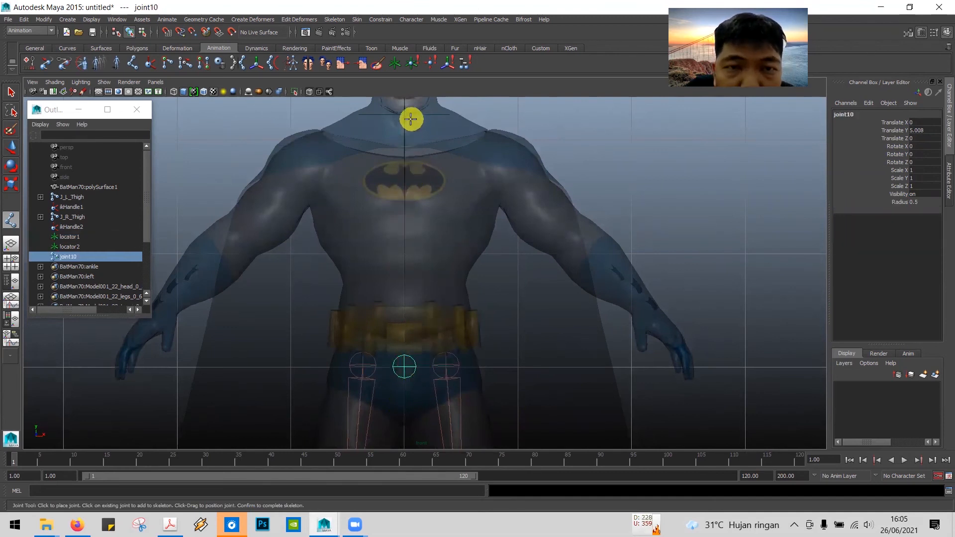
pyautogui.click(65, 247)
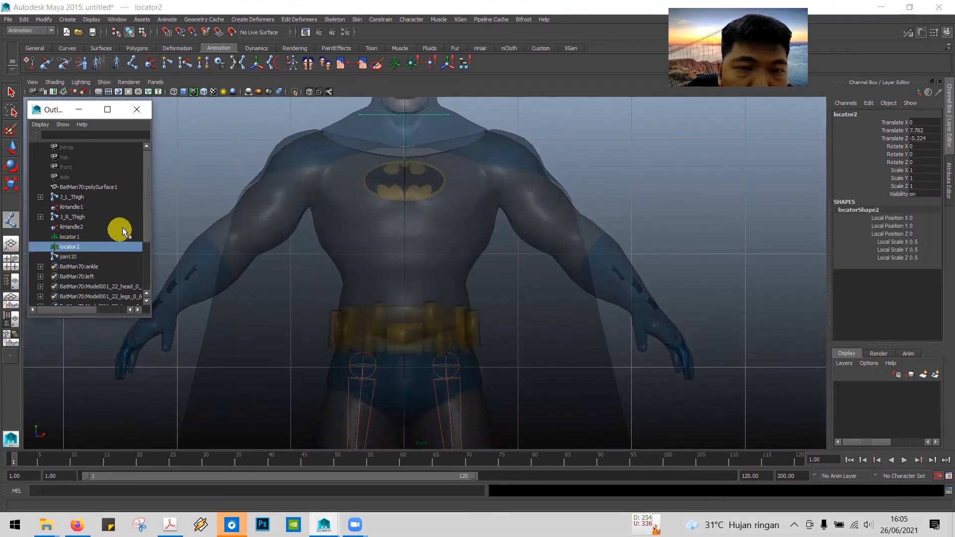
pyautogui.click(404, 115)
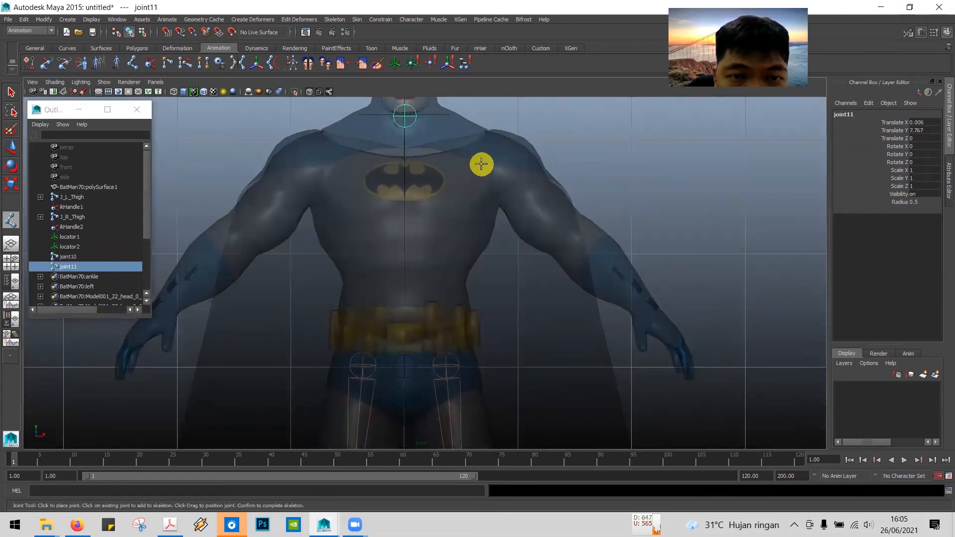
pyautogui.hotkey('ctrl', 'z')
pyautogui.hotkey('ctrl', 'z')
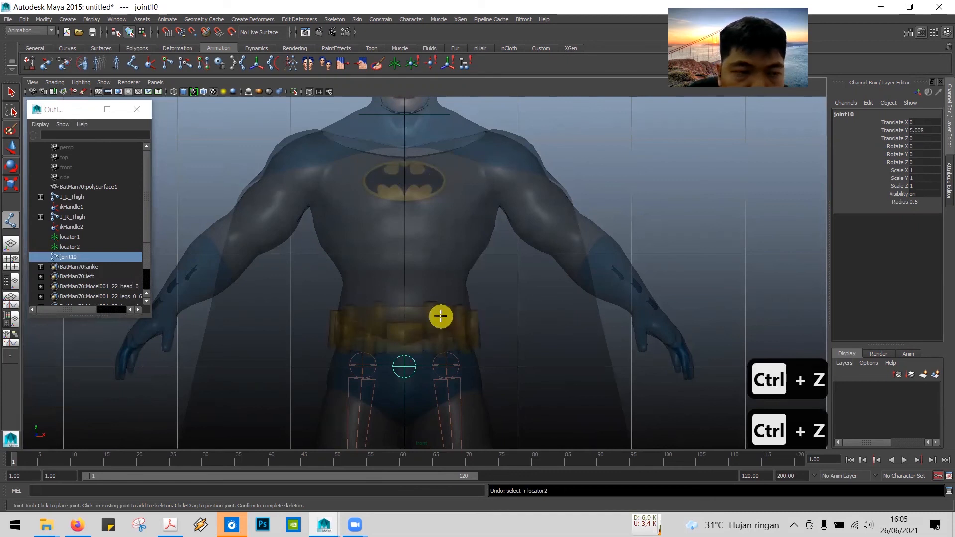
pyautogui.press('Delete')
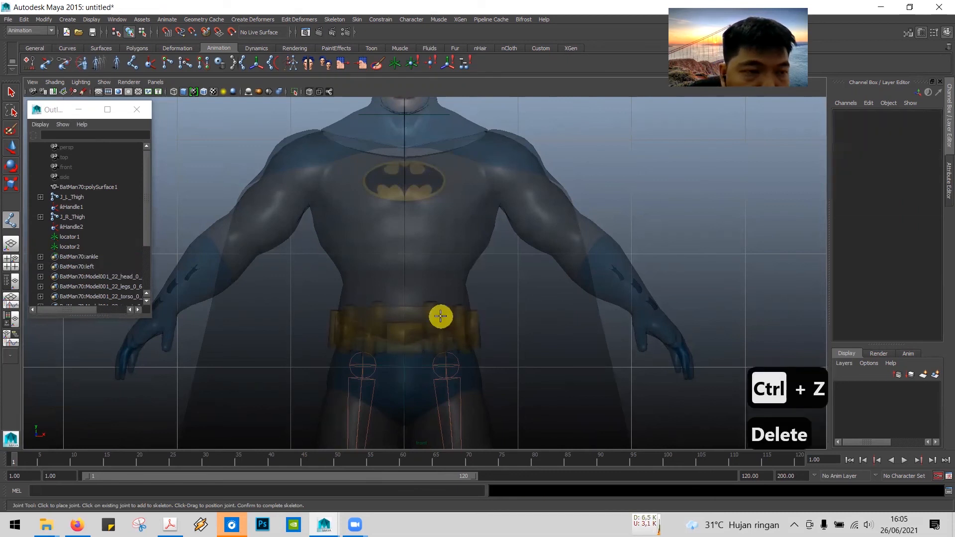
# - Draw a spine joint chain from the centre of locator1 at the hips to locator2 at the neck and complete it
pyautogui.click(65, 237)
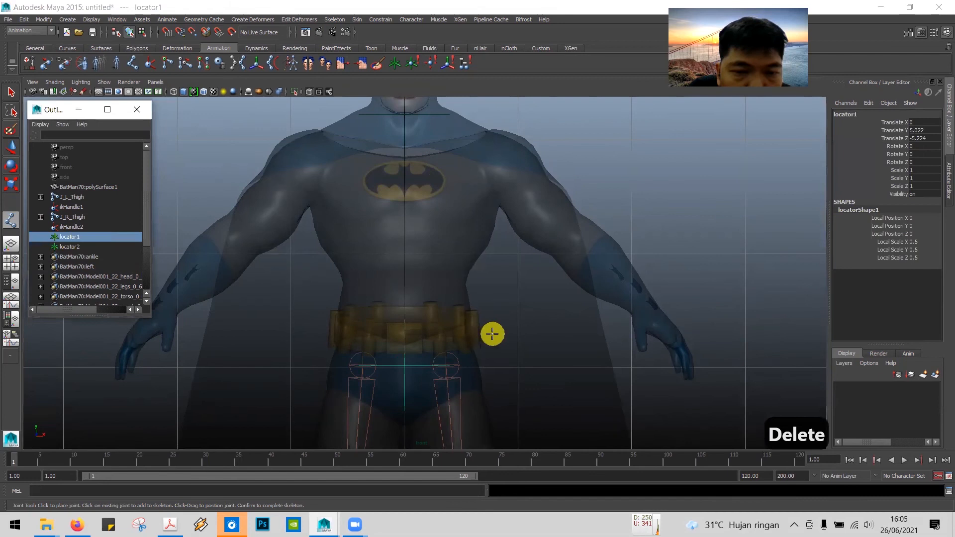
pyautogui.click(403, 365)
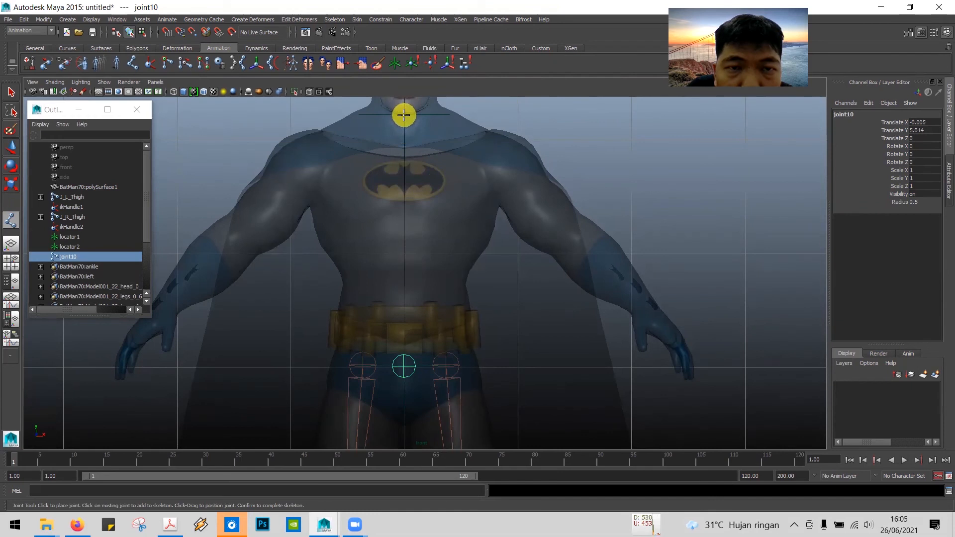
pyautogui.click(404, 115)
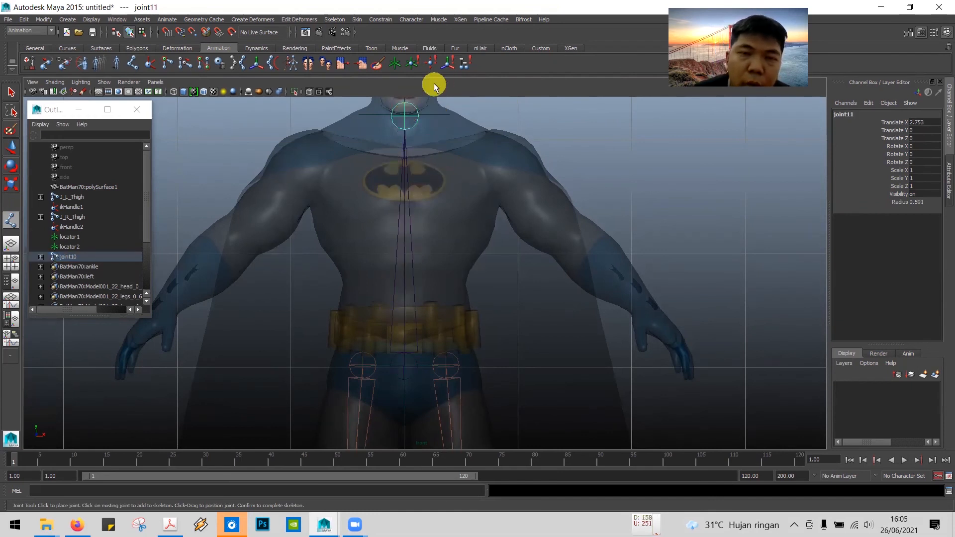
pyautogui.press('Return')
# - Switch to the tutorial PDF and read steps 29 and 30 on splitting the spine with the Insert Joint Tool
pyautogui.hotkey('alt', 'Tab')
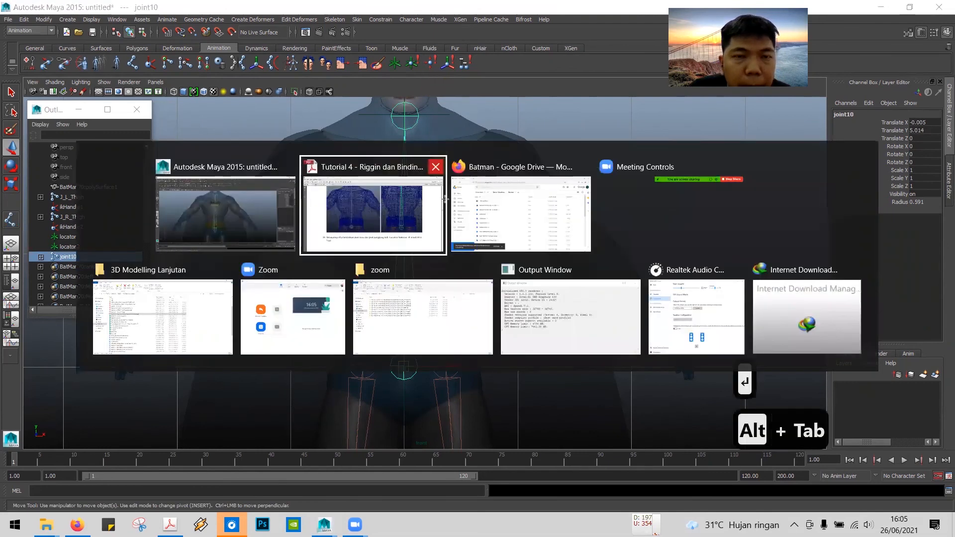
pyautogui.scroll(-3, 446, 224)
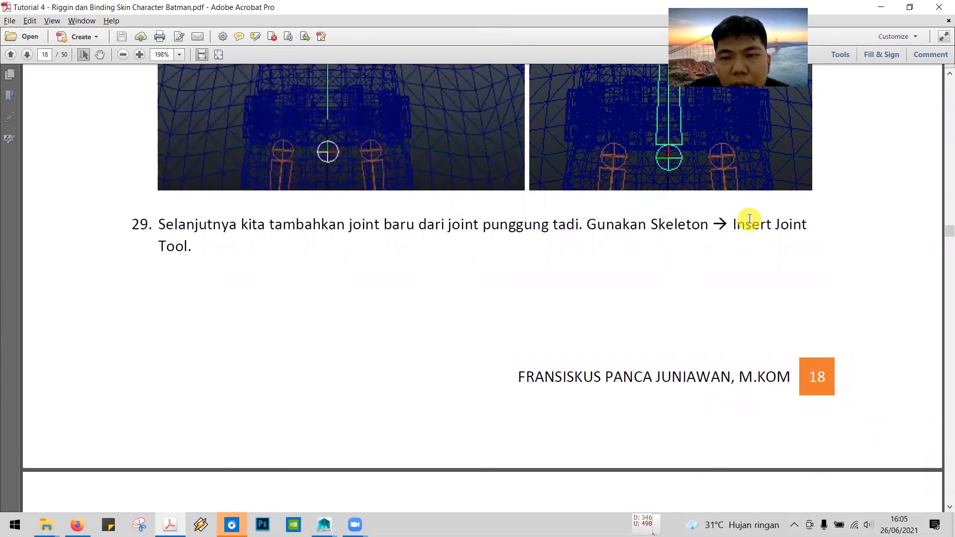
pyautogui.scroll(-12, 542, 255)
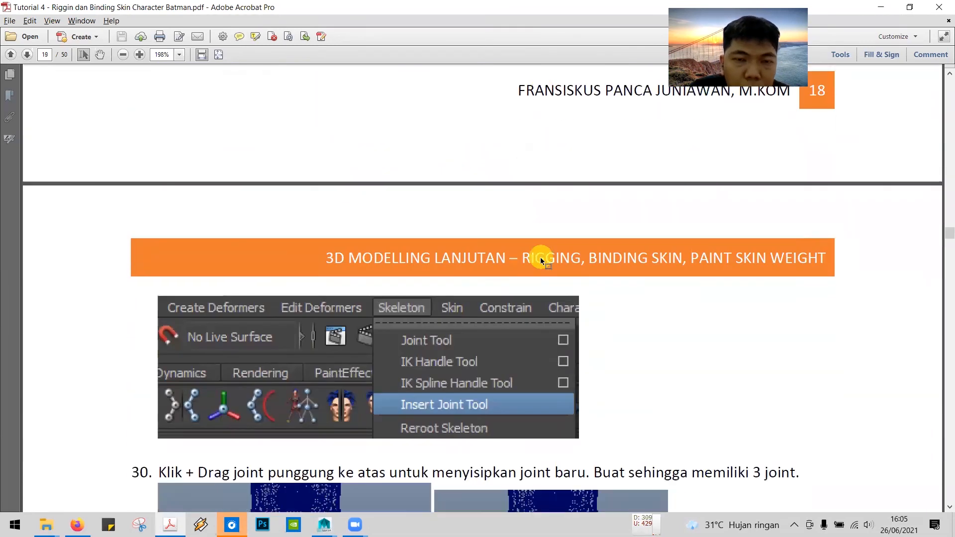
# - Switch to Maya and activate the Insert Joint Tool for the spine skeleton
pyautogui.hotkey('alt', 'Tab')
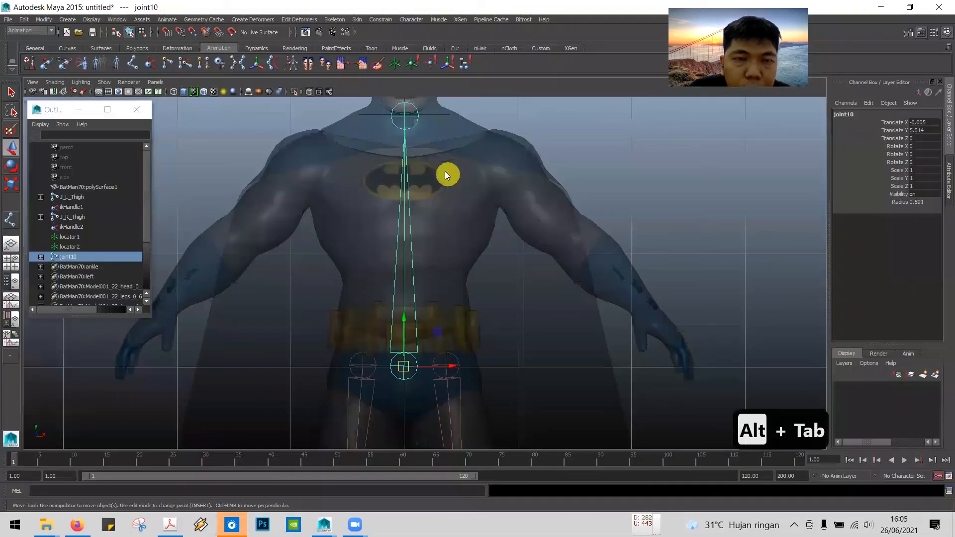
pyautogui.click(346, 20)
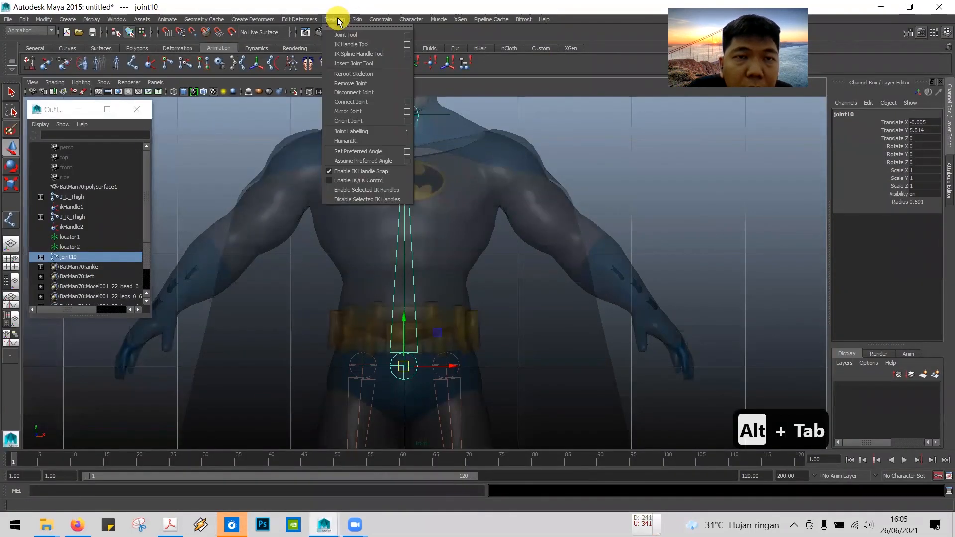
pyautogui.click(361, 64)
# - Switch to the tutorial PDF and read step 30 on inserting new joints upward along the spine, including its example images
pyautogui.hotkey('alt', 'Tab')
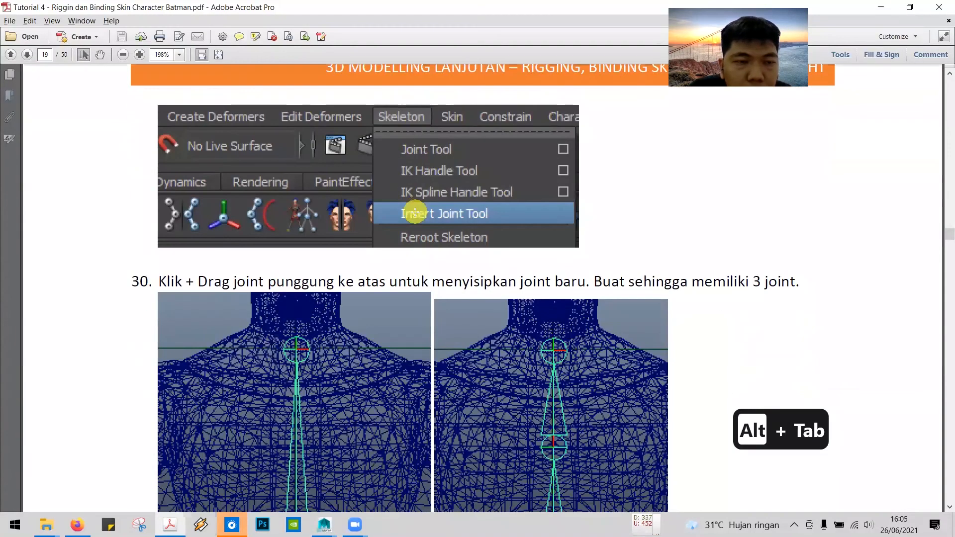
pyautogui.scroll(-3, 414, 211)
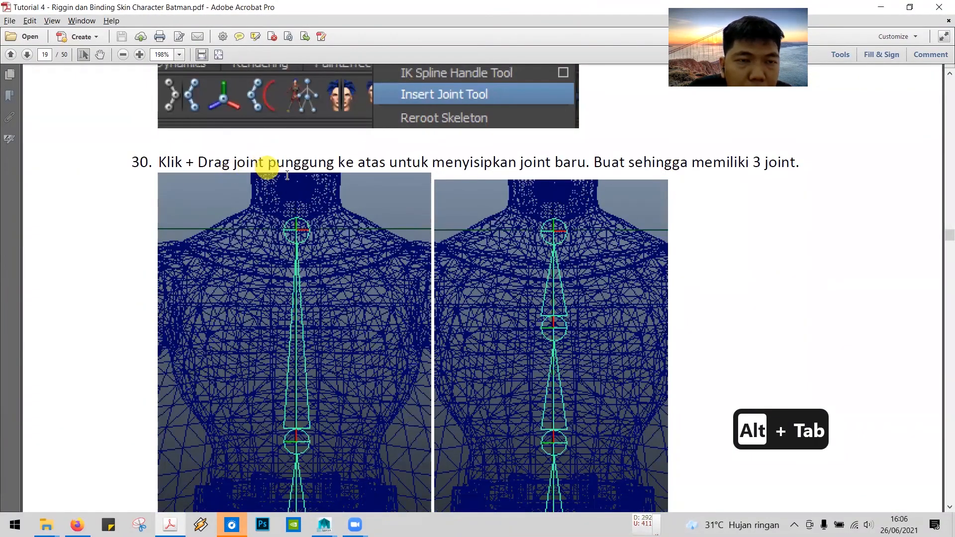
pyautogui.scroll(-1, 299, 183)
pyautogui.scroll(-2, 300, 185)
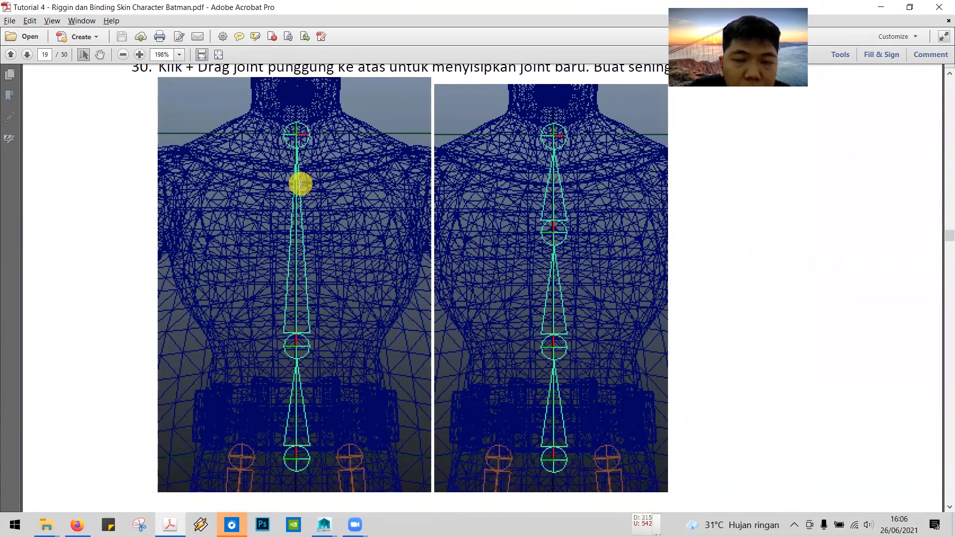
# - Return to Maya and insert two joints into the spine, one just above the belt and one at the chest emblem
pyautogui.hotkey('alt', 'Tab')
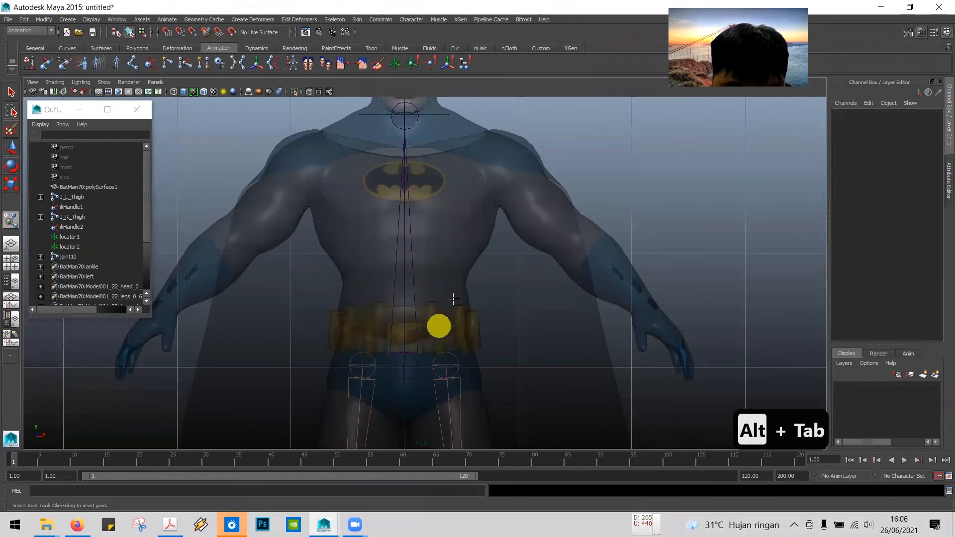
pyautogui.keyDown('alt'); pyautogui.moveTo(560, 256); pyautogui.dragTo(551, 220, button='middle'); pyautogui.keyUp('alt')
pyautogui.scroll(-5, 550, 202)
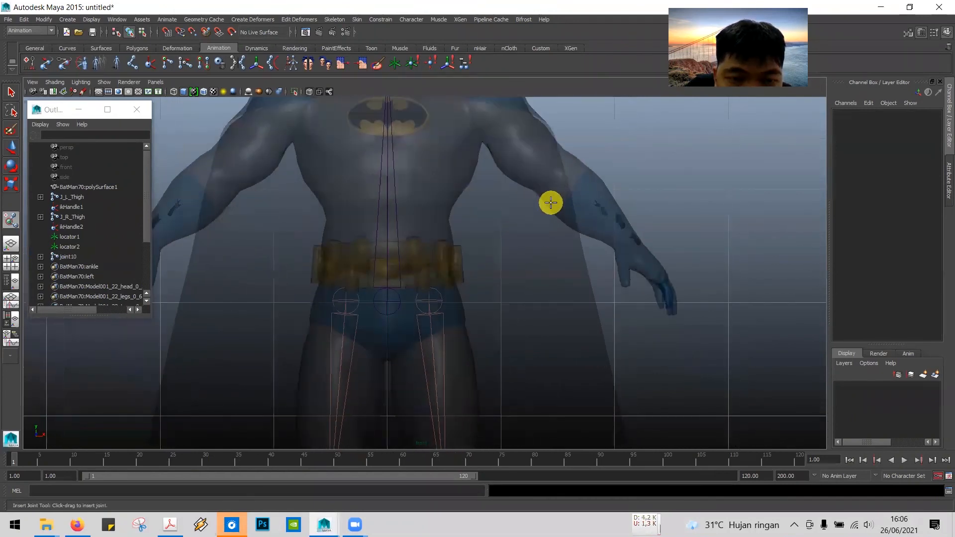
pyautogui.scroll(3, 551, 203)
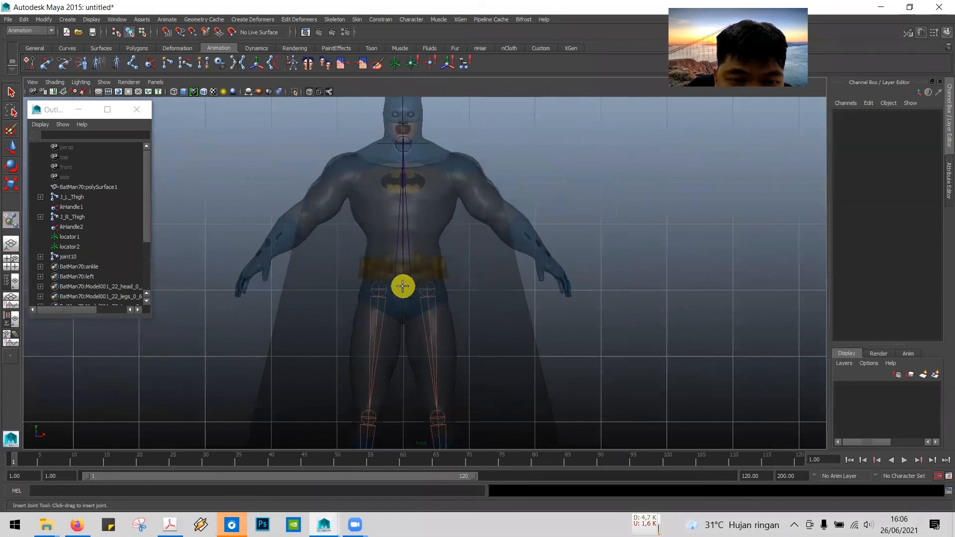
pyautogui.moveTo(403, 286); pyautogui.dragTo(409, 261)
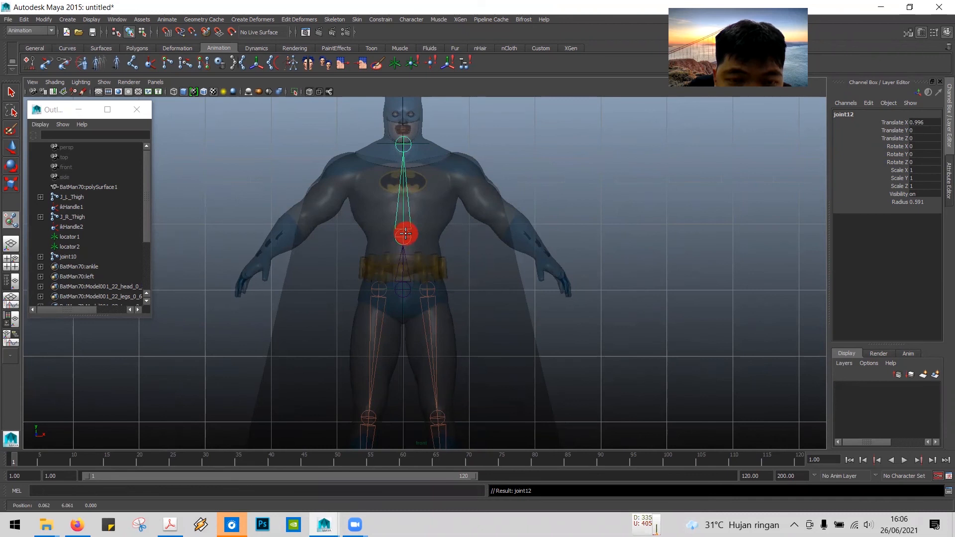
pyautogui.moveTo(406, 234); pyautogui.dragTo(404, 225)
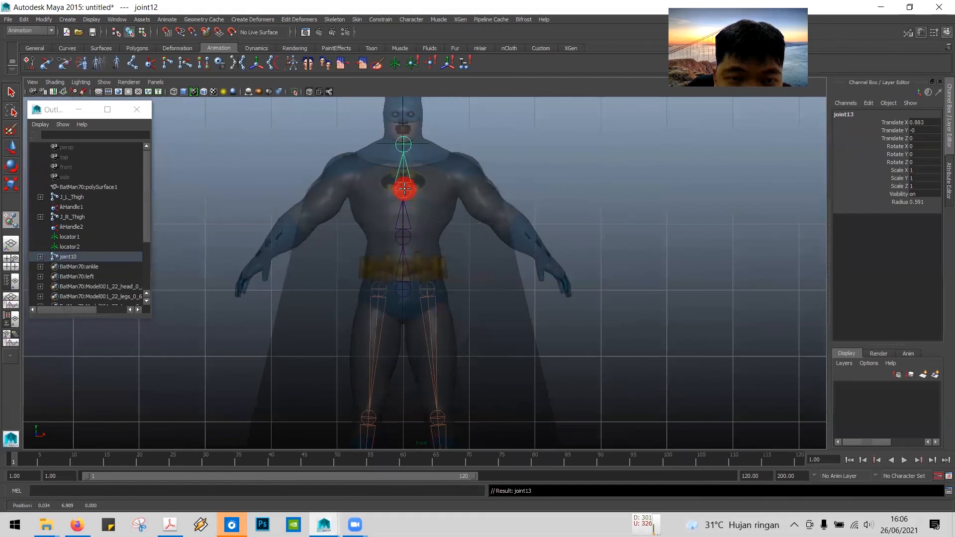
pyautogui.moveTo(404, 188); pyautogui.dragTo(403, 190)
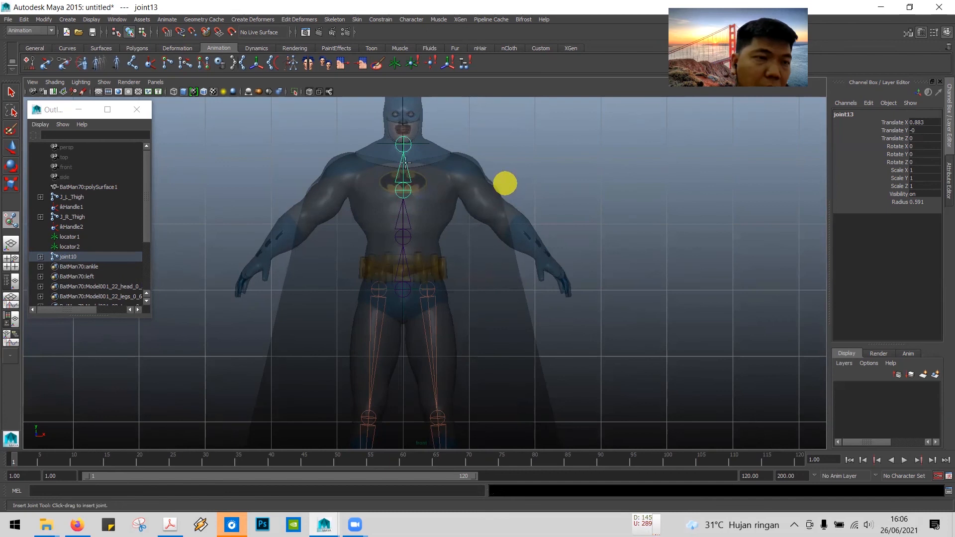
pyautogui.press('w')
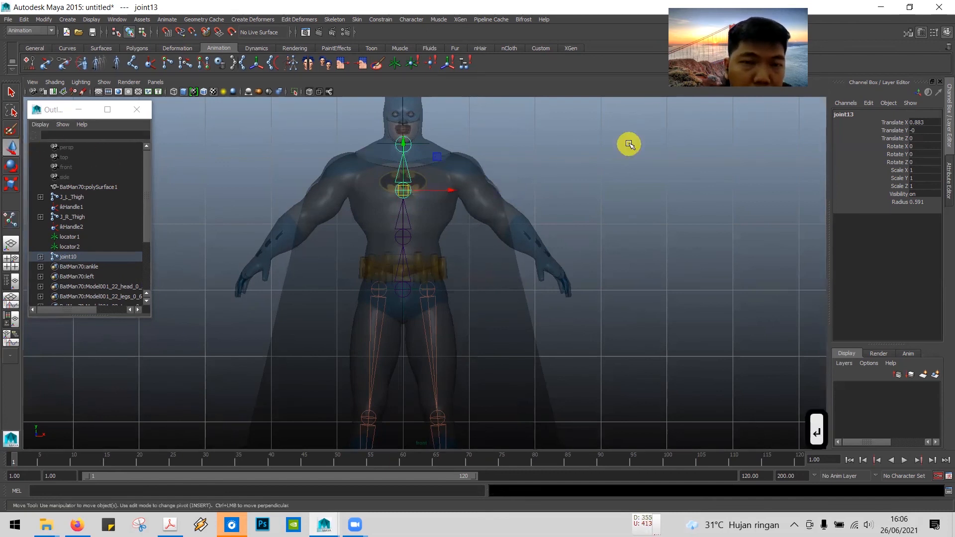
# - Clear the current selection and select the whole spine chain from its root joint at the hips
pyautogui.click(11, 92)
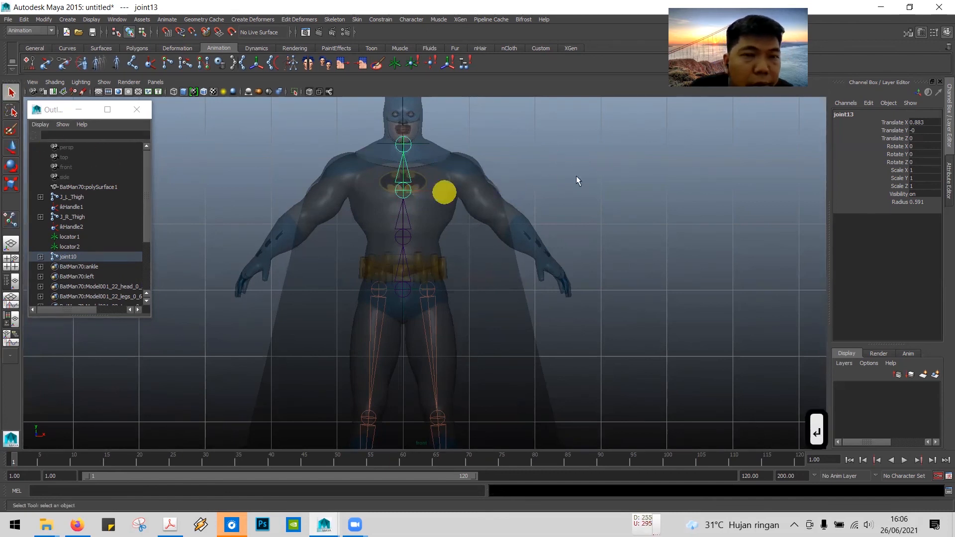
pyautogui.click(578, 178)
pyautogui.click(406, 290)
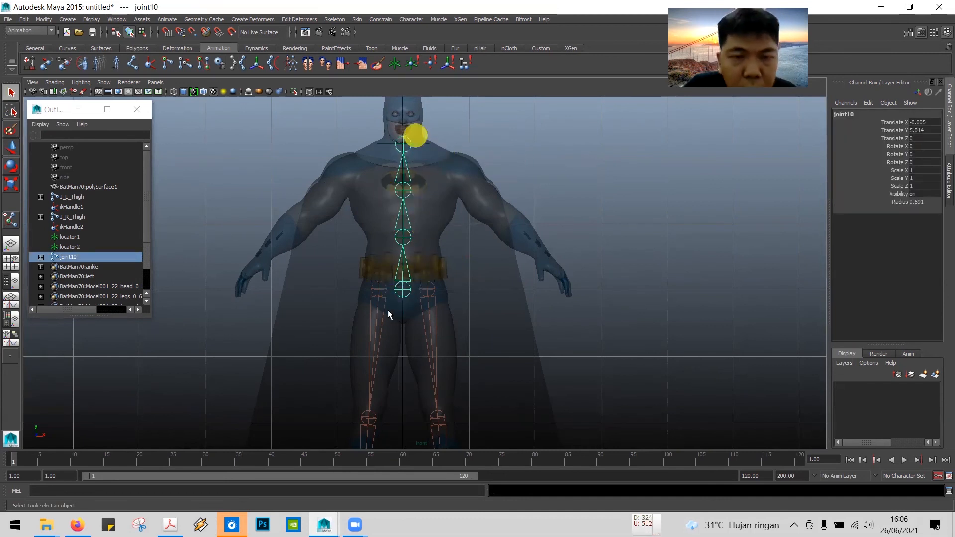
# - Switch to the tutorial PDF and read step 31 on creating two new joints from neck to head in the side view
pyautogui.hotkey('alt', 'Tab')
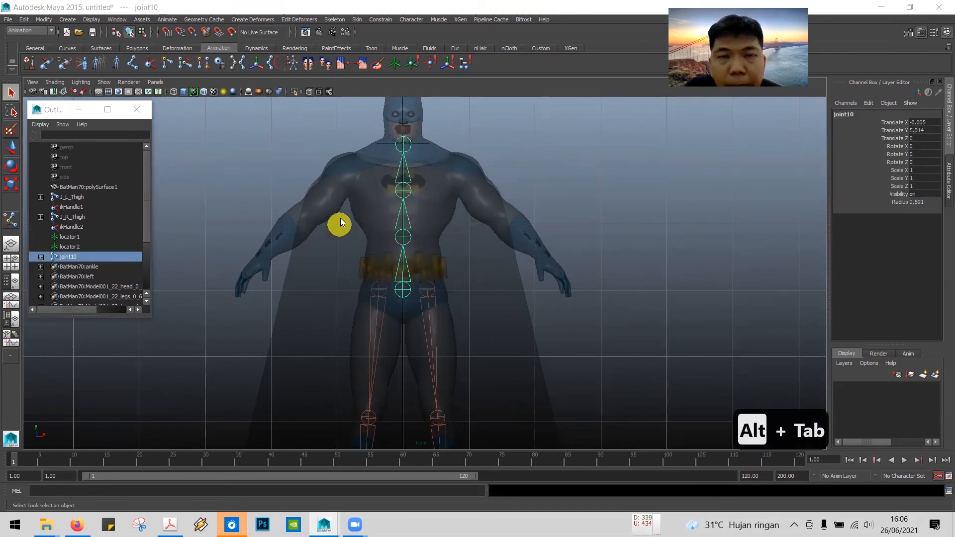
pyautogui.scroll(-4, 534, 314)
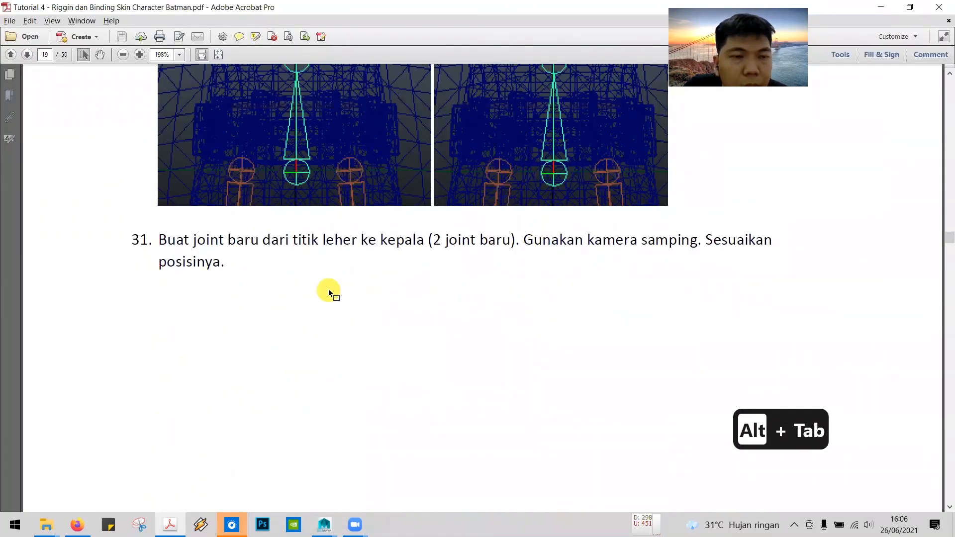
pyautogui.scroll(-1, 327, 278)
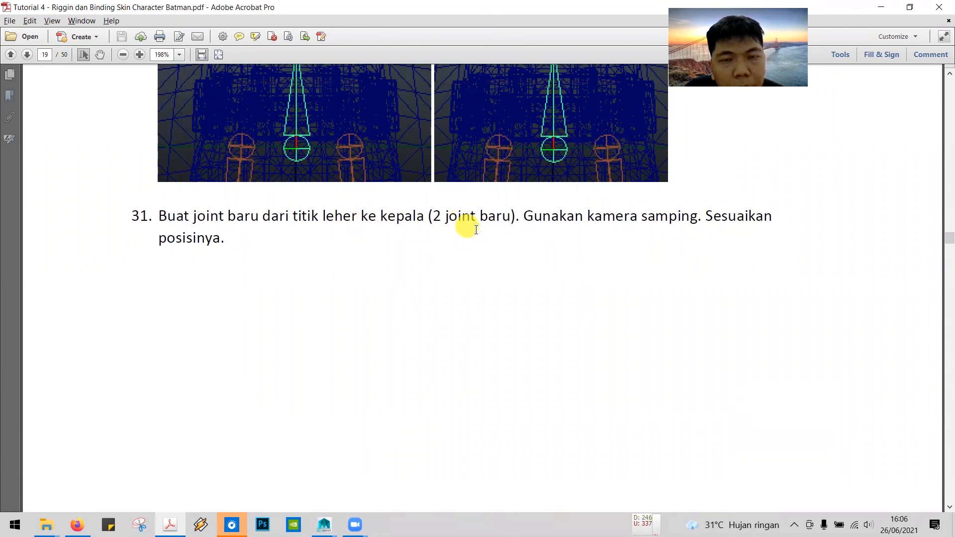
pyautogui.scroll(-20, 536, 242)
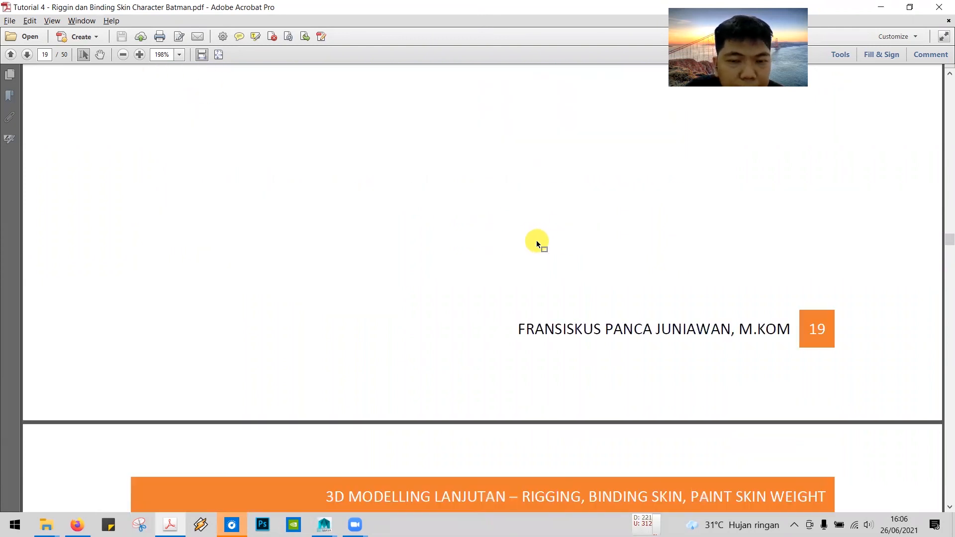
pyautogui.scroll(-2, 540, 244)
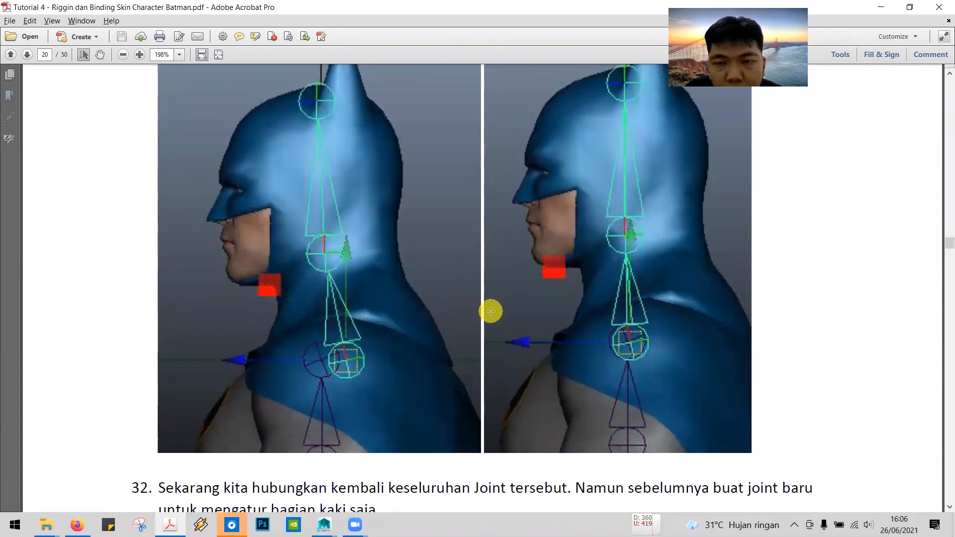
# - Switch to Maya and enlarge the side view, framed on Batman's upper body
pyautogui.hotkey('alt', 'Tab')
pyautogui.press('space')
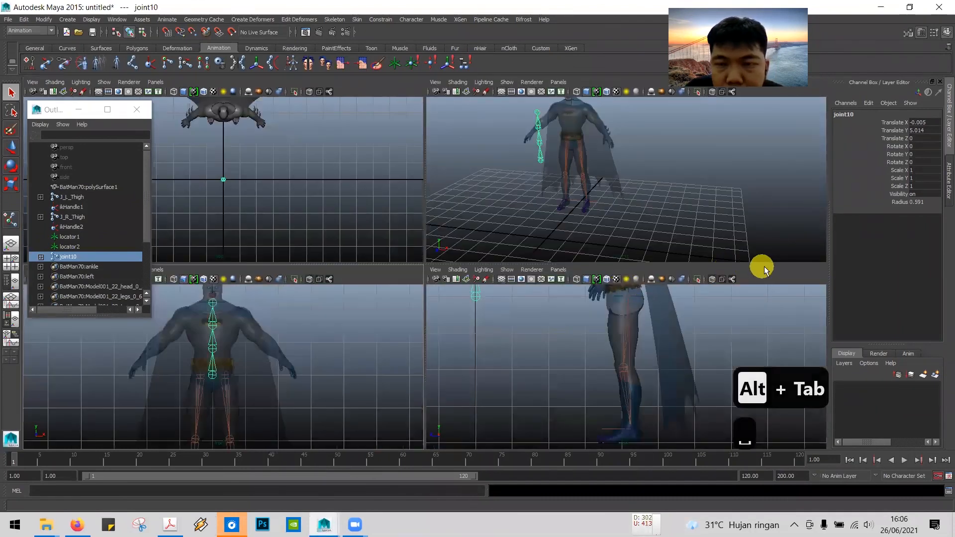
pyautogui.press('space')
pyautogui.press('space')
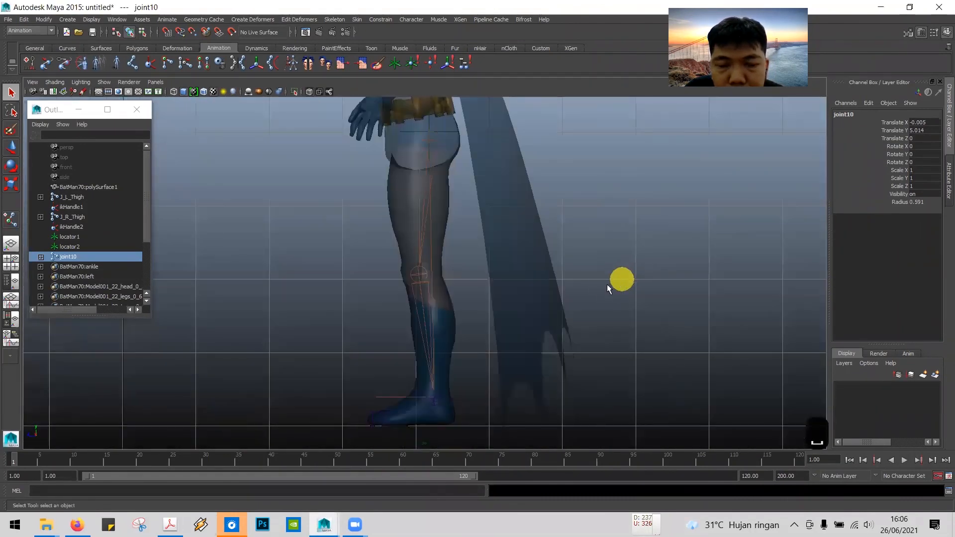
pyautogui.keyDown('alt'); pyautogui.moveTo(495, 177); pyautogui.dragTo(462, 381, button='middle'); pyautogui.keyUp('alt')
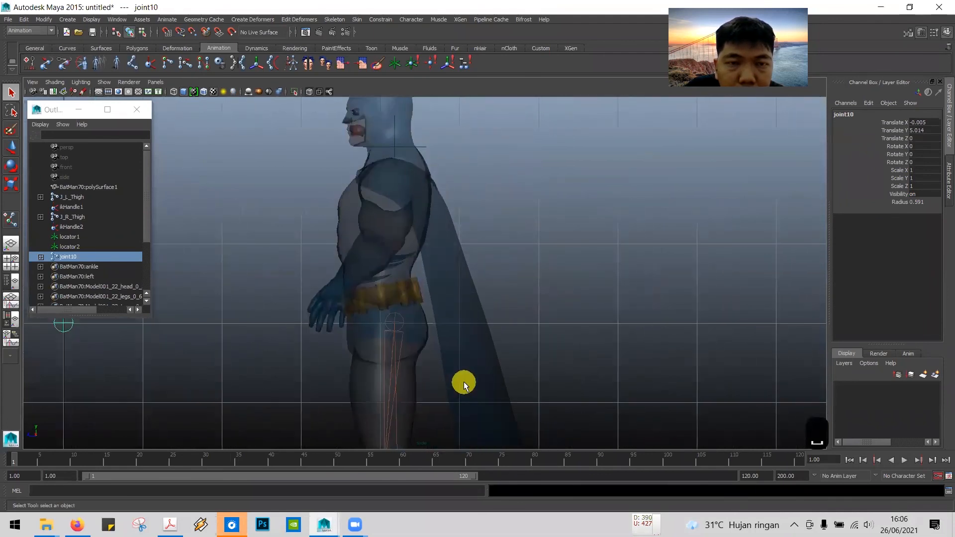
pyautogui.scroll(3, 473, 279)
pyautogui.scroll(6, 480, 309)
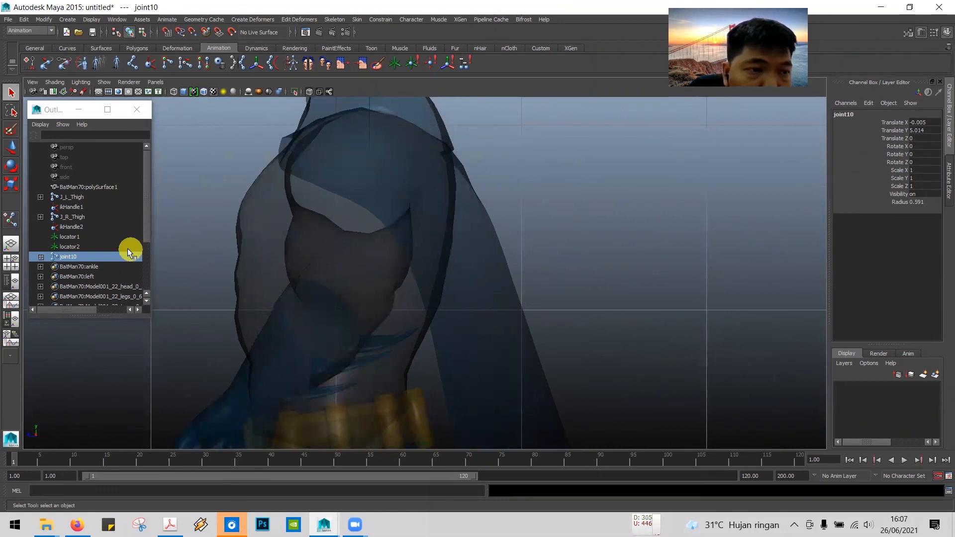
# - Expand joint10 in the Outliner, keep it selected, and frame everything in the side view to locate the spine chain
pyautogui.click(40, 256)
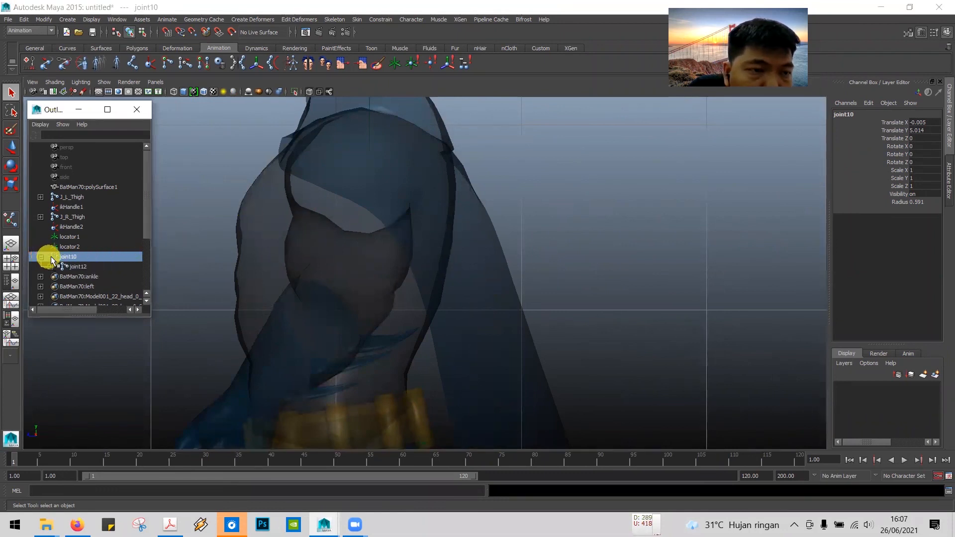
pyautogui.click(70, 267)
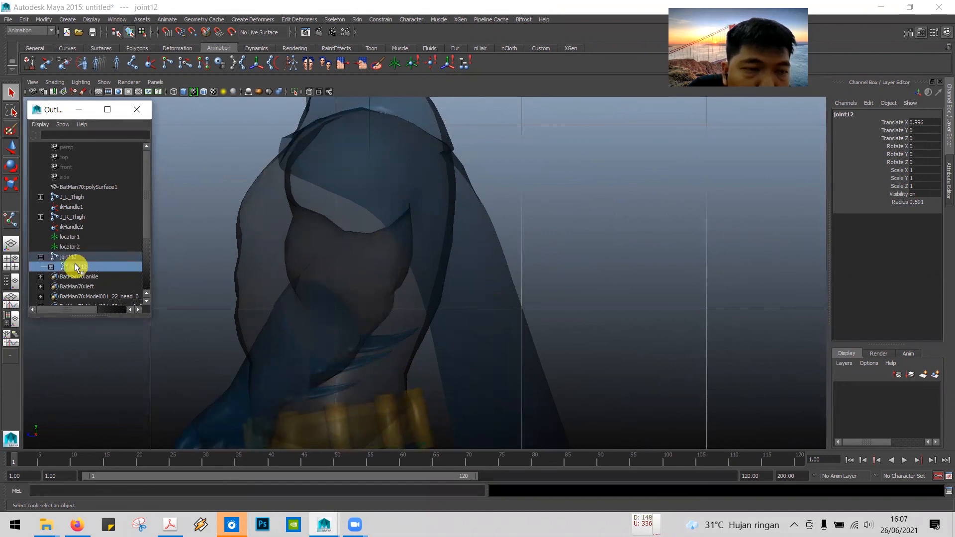
pyautogui.click(72, 257)
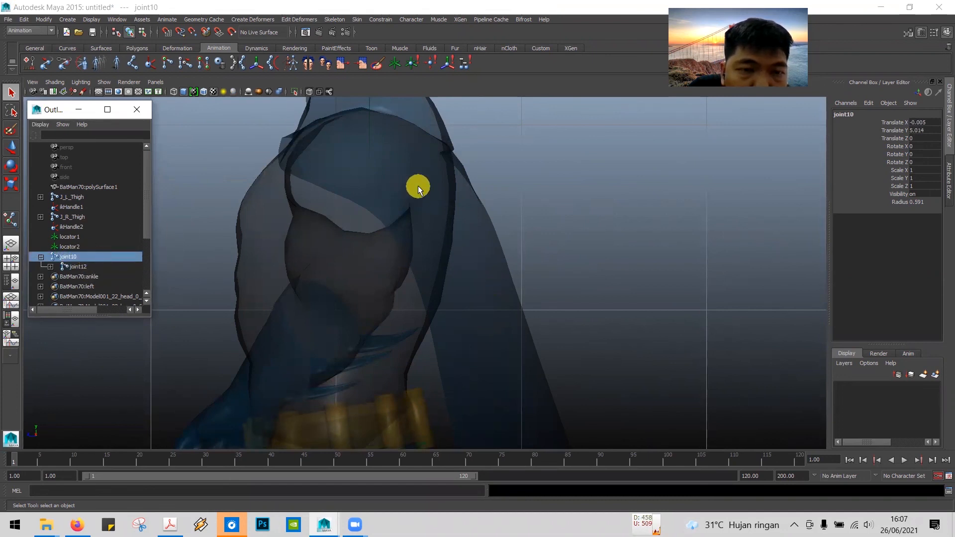
pyautogui.press('space')
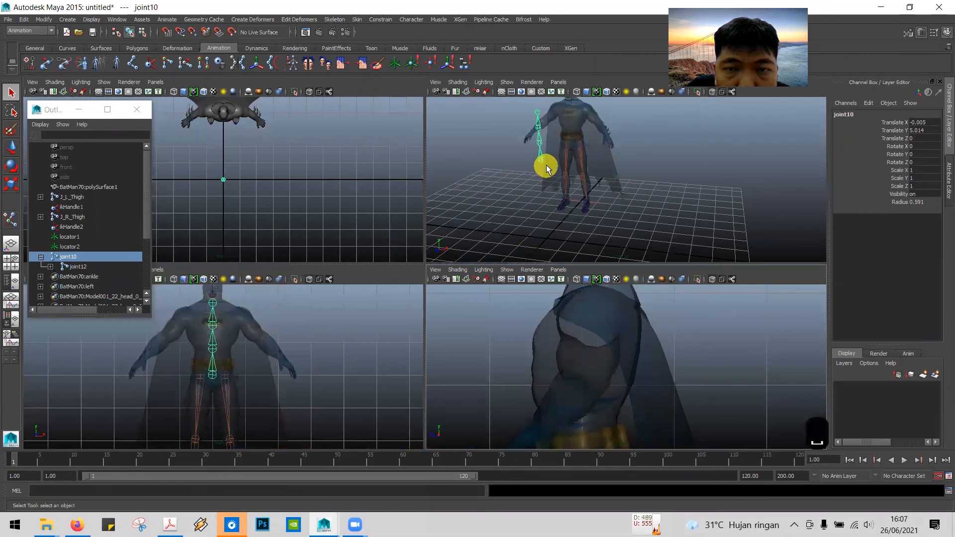
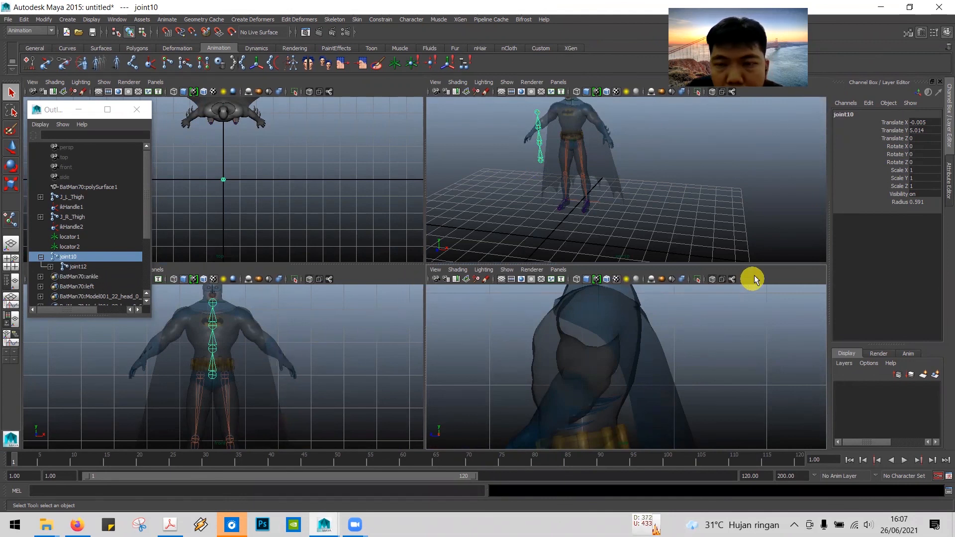
pyautogui.press('space')
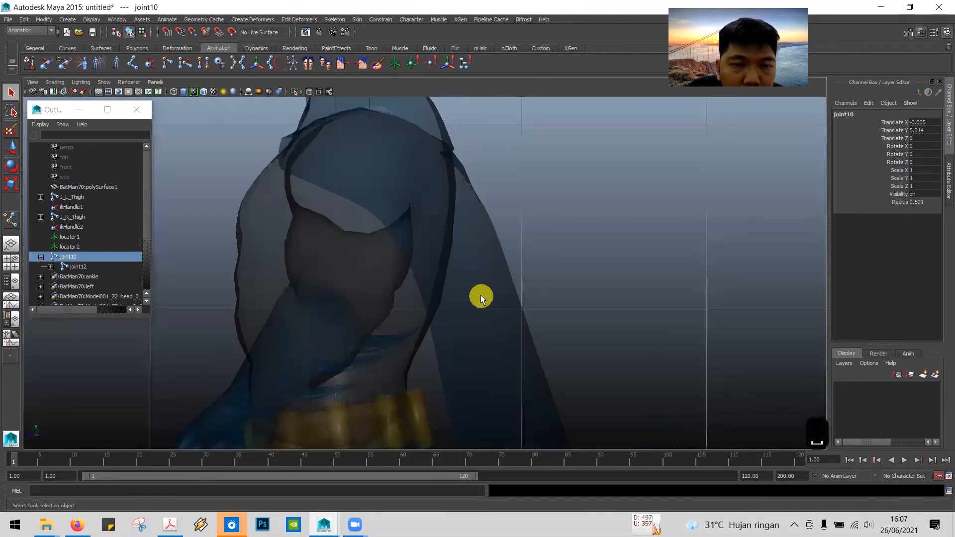
pyautogui.press('a')
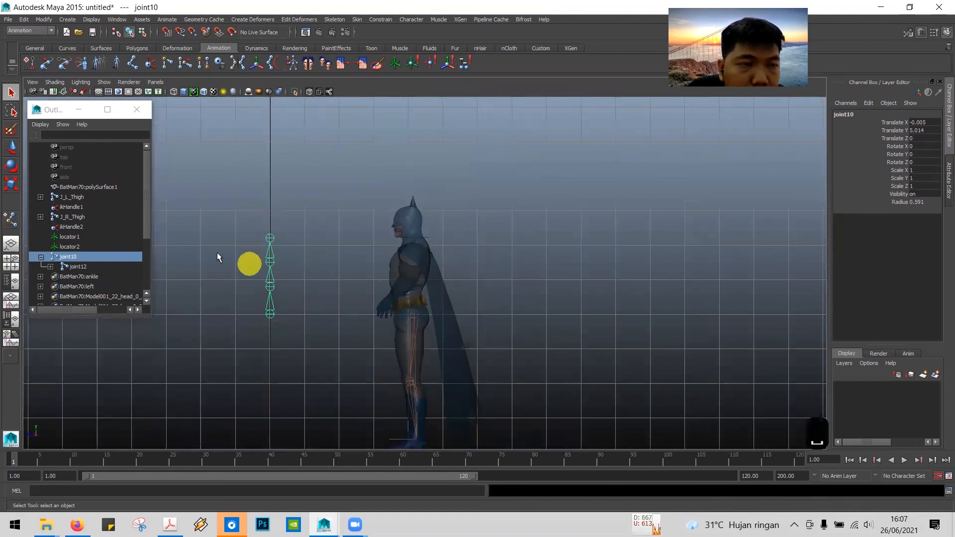
# - Move joint10 with the spine chain along Z into Batman's torso, to a Translate Z of about -5.163
pyautogui.click(66, 257)
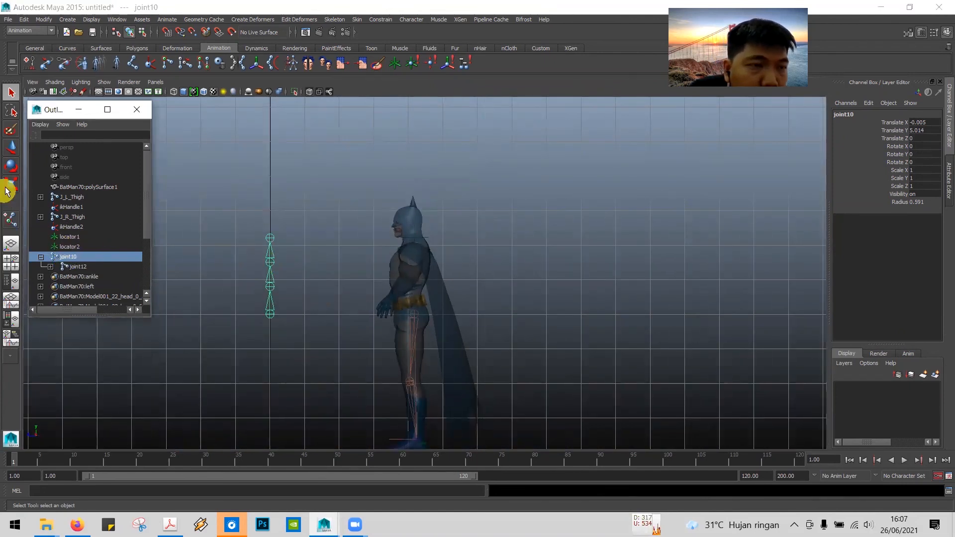
pyautogui.click(11, 149)
pyautogui.moveTo(225, 317); pyautogui.dragTo(368, 334)
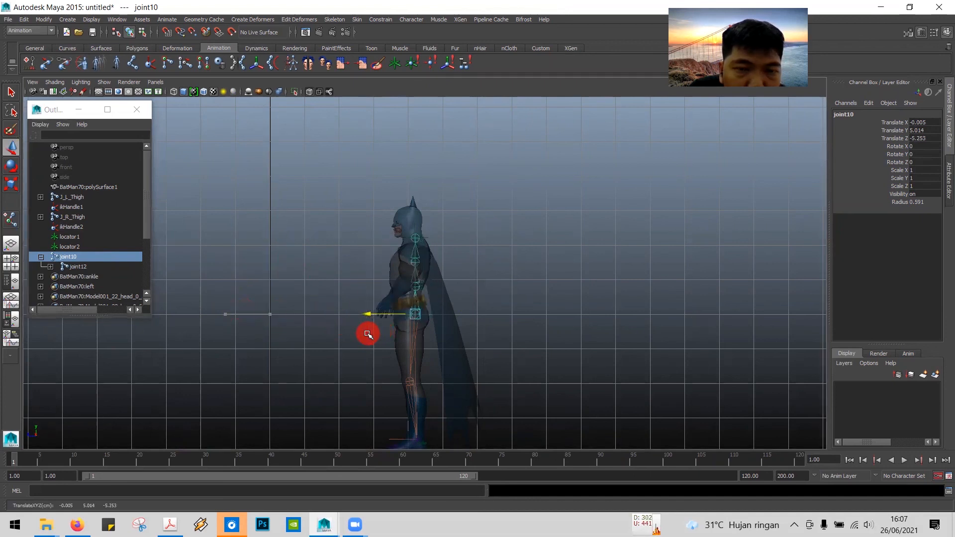
pyautogui.scroll(10, 473, 305)
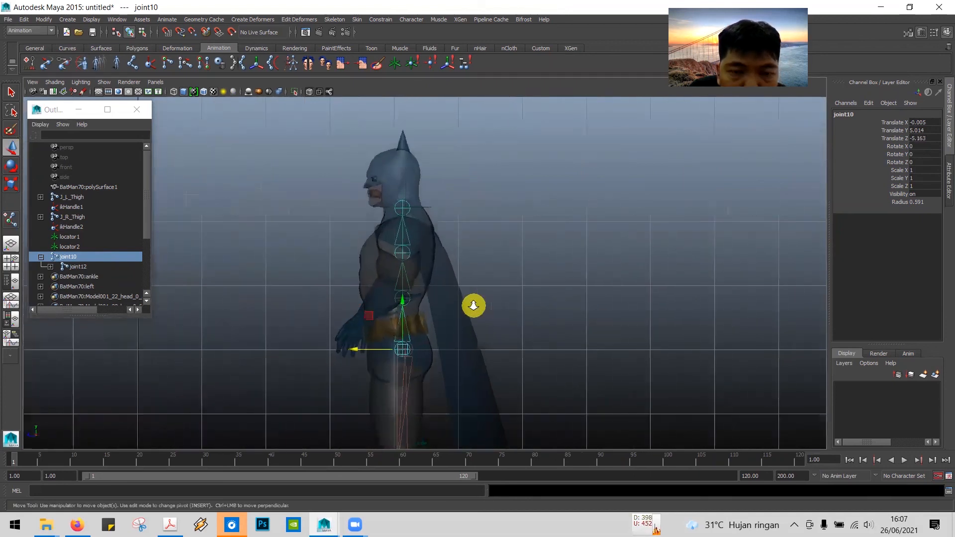
# - Create a three-joint chain in the side view from the neck base (about Y 7.73, Z -5.25) through mid-head to the top of the head
pyautogui.moveTo(499, 247)
pyautogui.keyDown('alt'); pyautogui.mouseDown(button='middle')
pyautogui.moveTo(495, 177)
pyautogui.moveTo(507, 207)
pyautogui.moveTo(498, 335)
pyautogui.mouseUp(button='middle'); pyautogui.keyUp('alt')
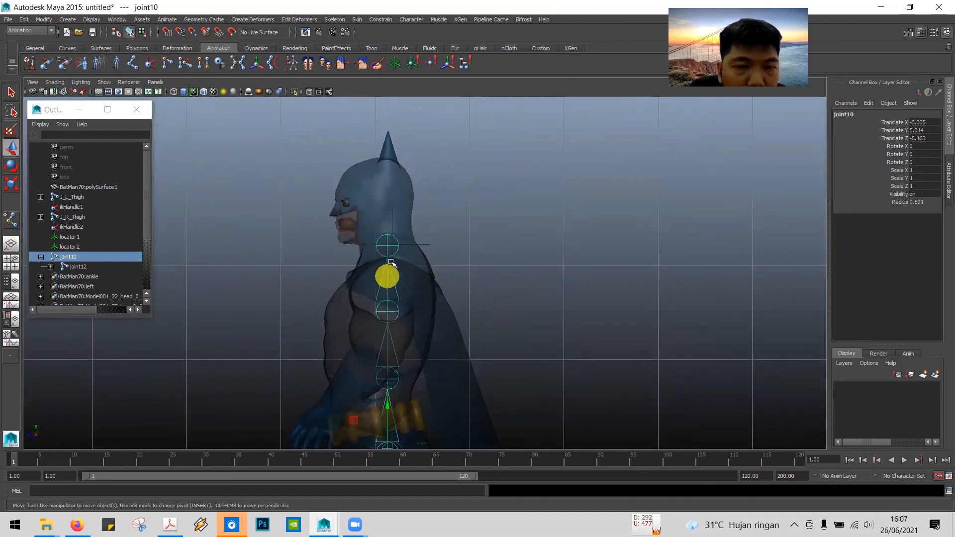
pyautogui.click(11, 223)
pyautogui.click(131, 61)
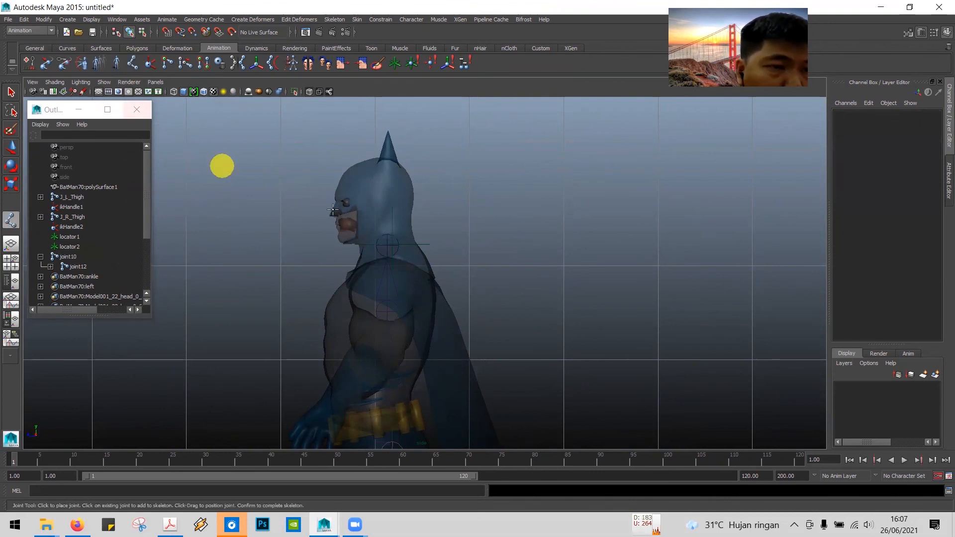
pyautogui.click(393, 247)
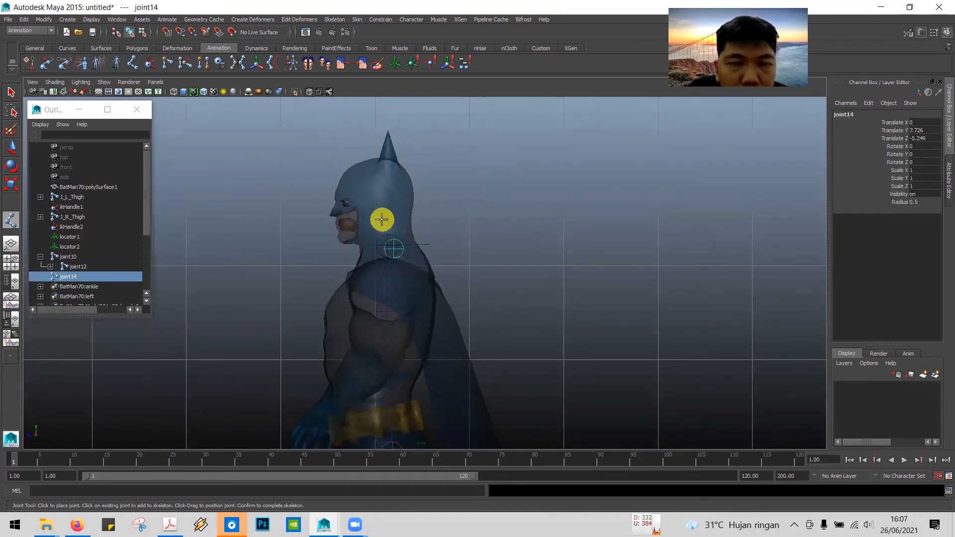
pyautogui.hotkey('alt', 'Tab')
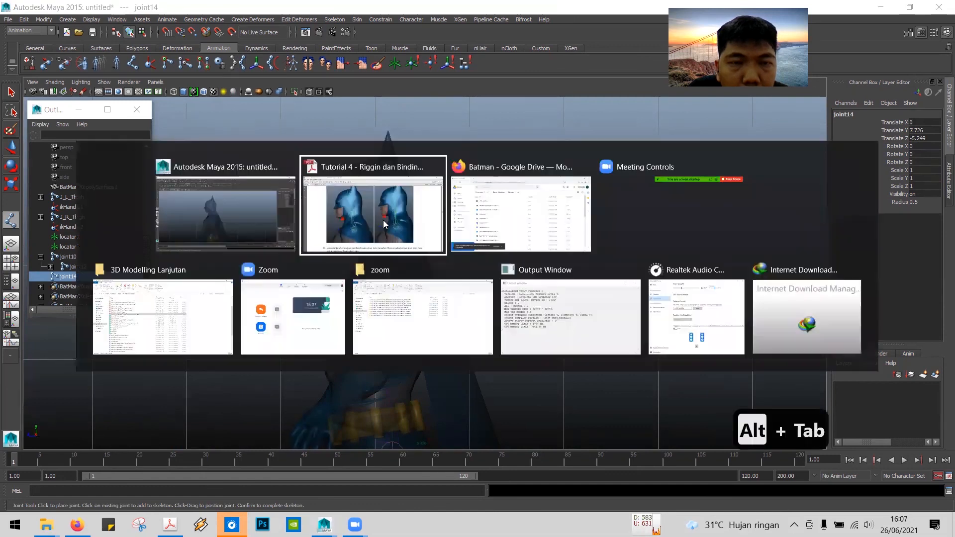
pyautogui.hotkey('alt', 'Tab')
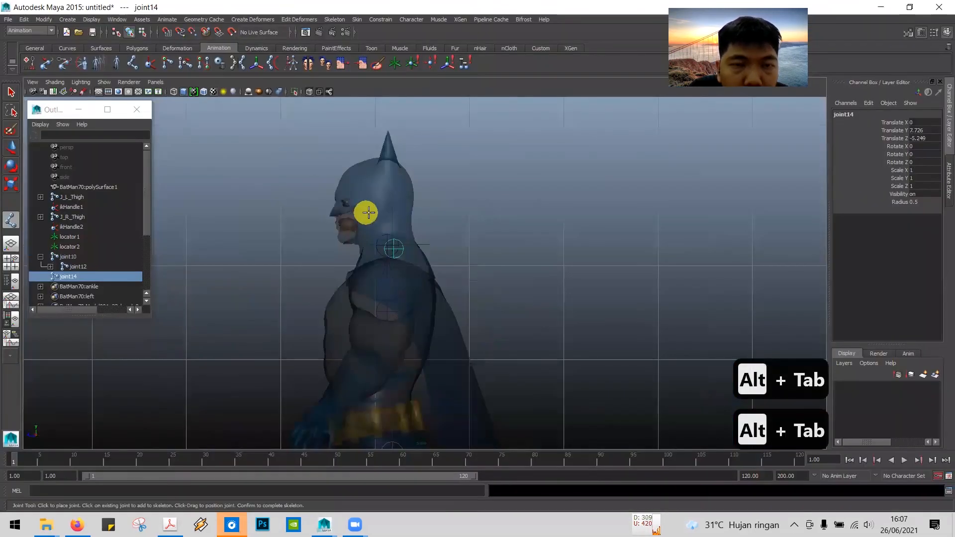
pyautogui.click(383, 217)
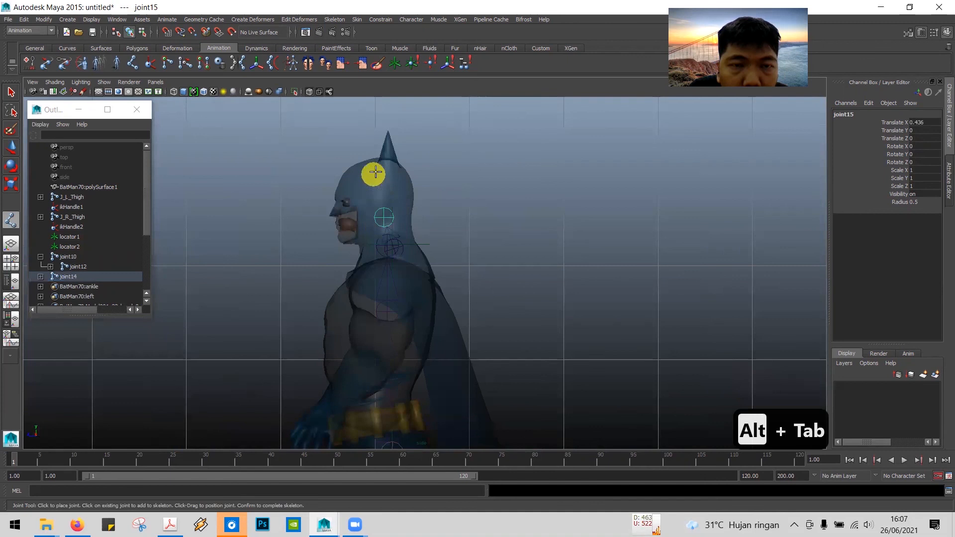
pyautogui.press('Return')
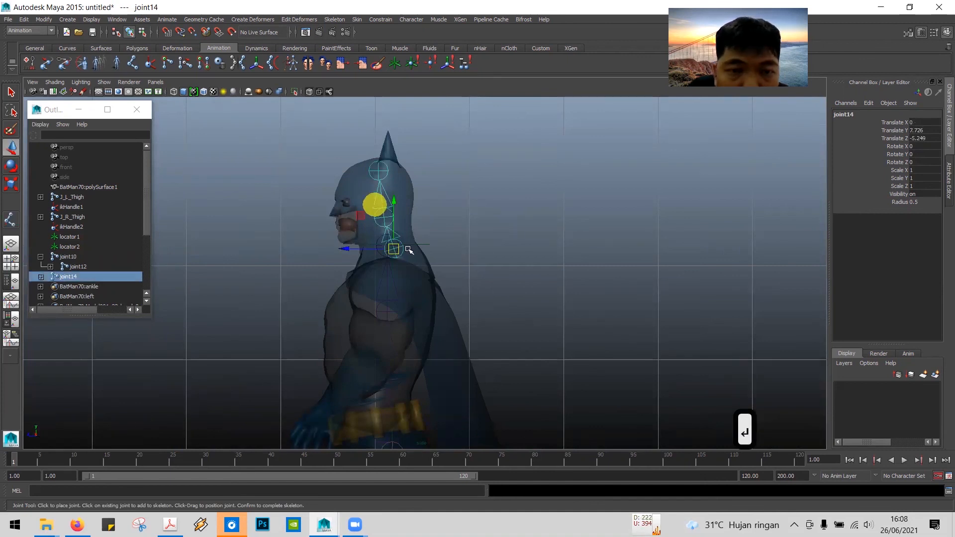
# - Switch to the tutorial PDF and read steps 32 and 33 on creating a new leg-control joint and parenting the leg joints to it
pyautogui.hotkey('alt', 'Tab')
pyautogui.scroll(-5, 488, 245)
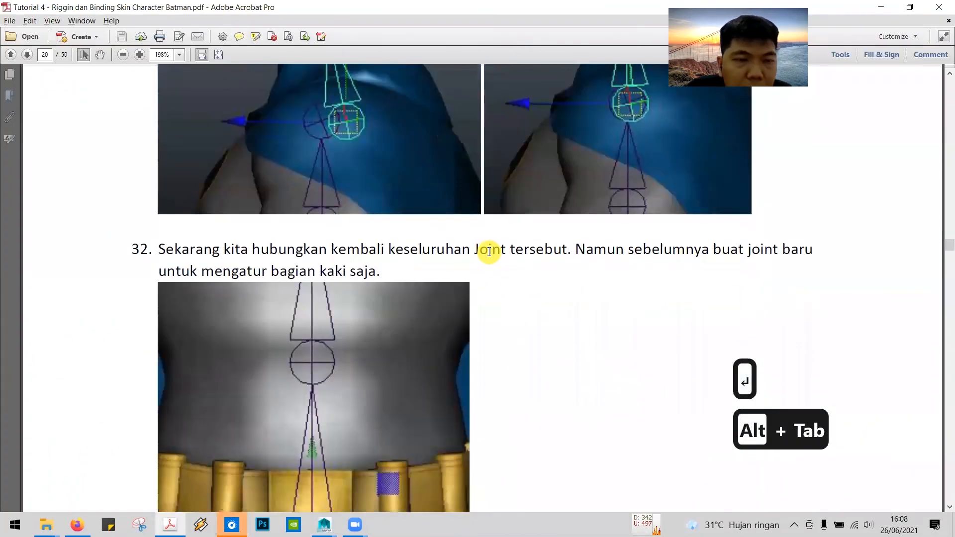
pyautogui.scroll(-3, 488, 256)
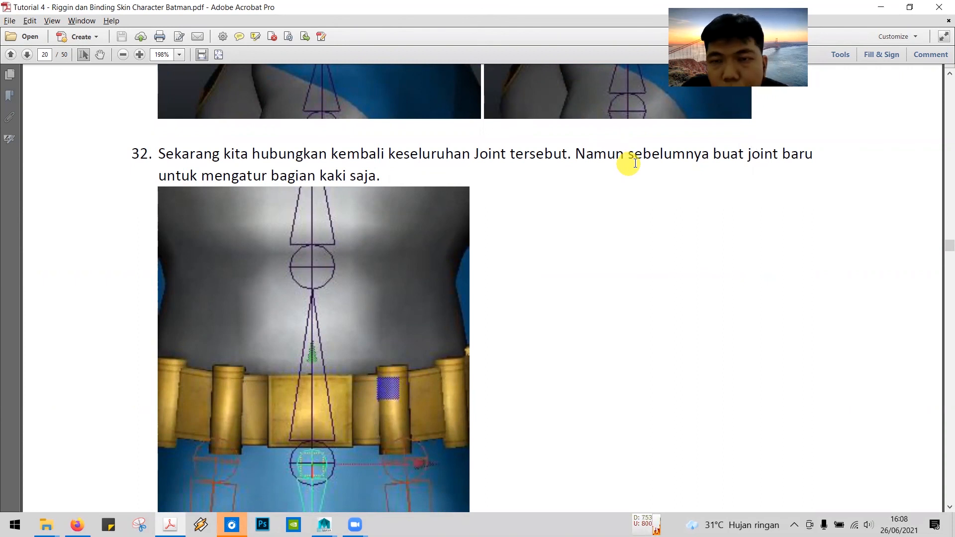
pyautogui.scroll(-3, 312, 229)
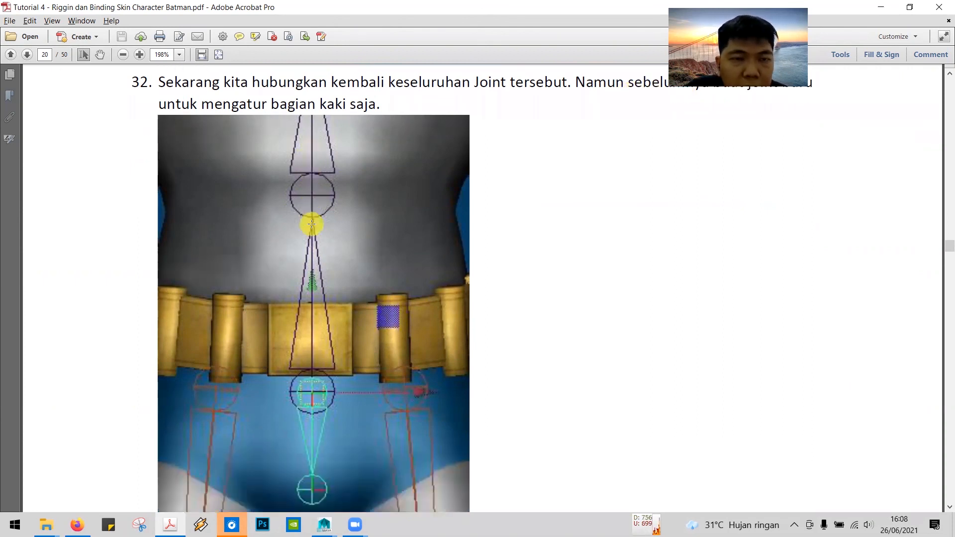
pyautogui.scroll(-4, 312, 224)
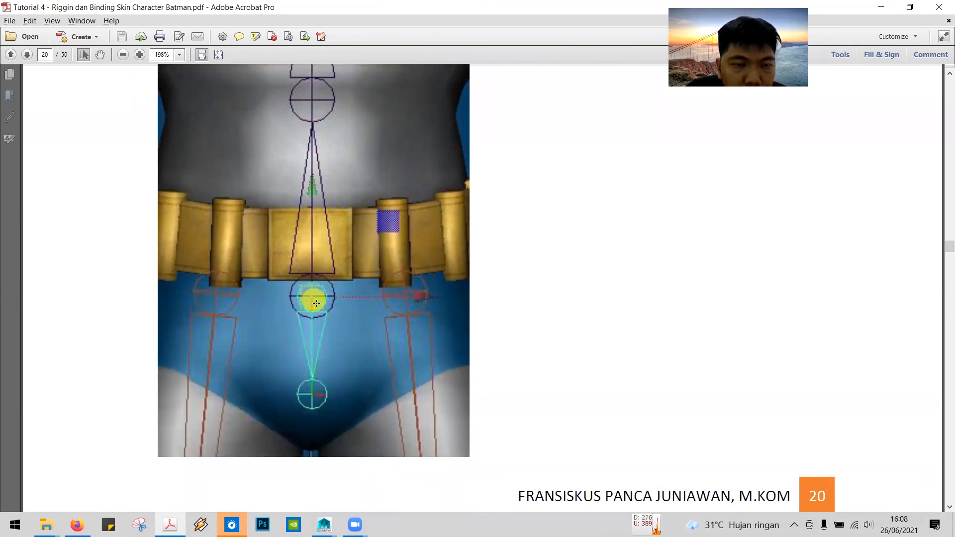
pyautogui.scroll(-10, 398, 296)
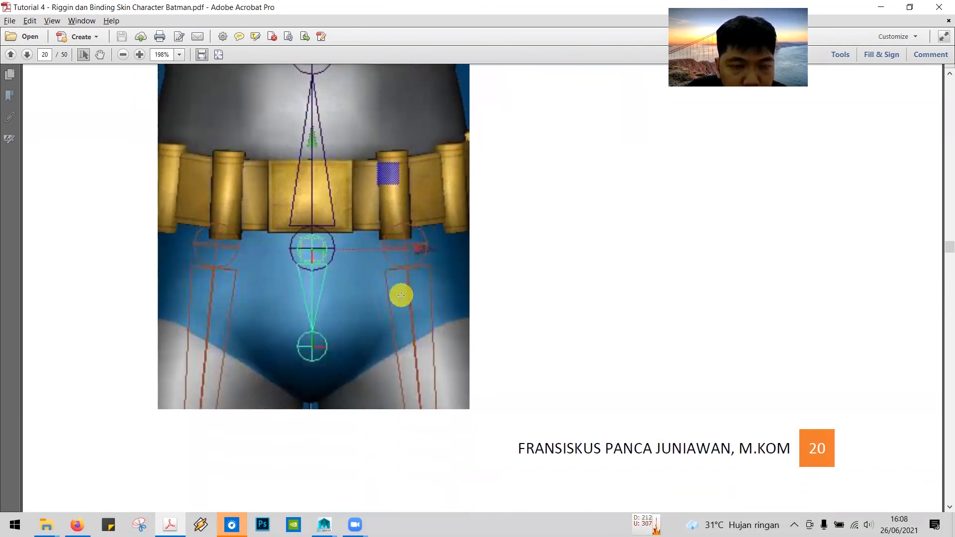
pyautogui.scroll(-7, 400, 300)
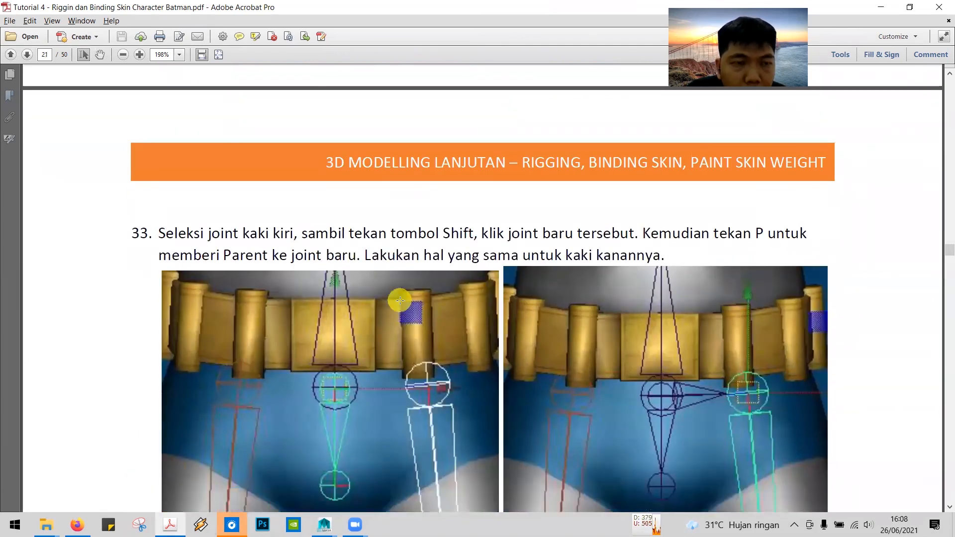
# - Examine the whole skeleton in Maya's perspective view and compare it with step 33 of the tutorial PDF
pyautogui.hotkey('alt', 'Tab')
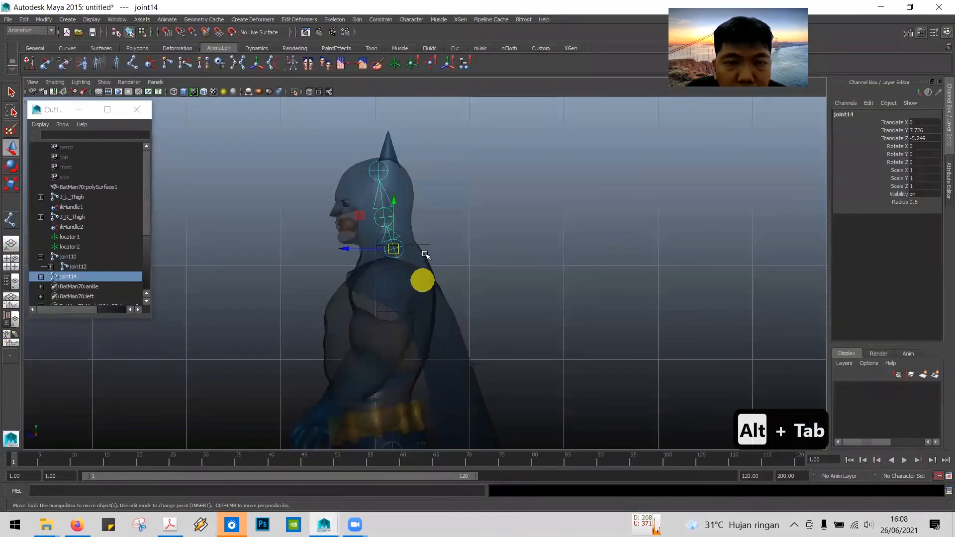
pyautogui.press('space')
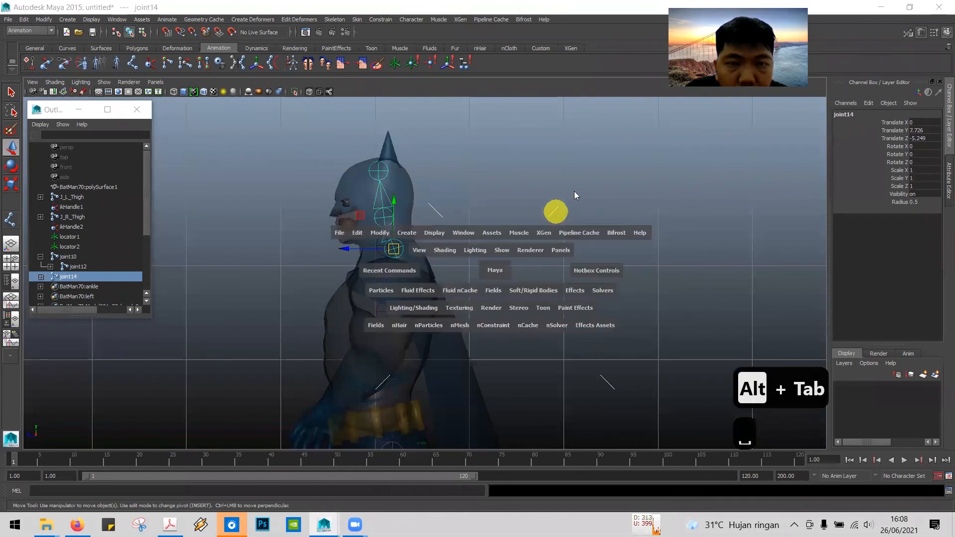
pyautogui.press('space')
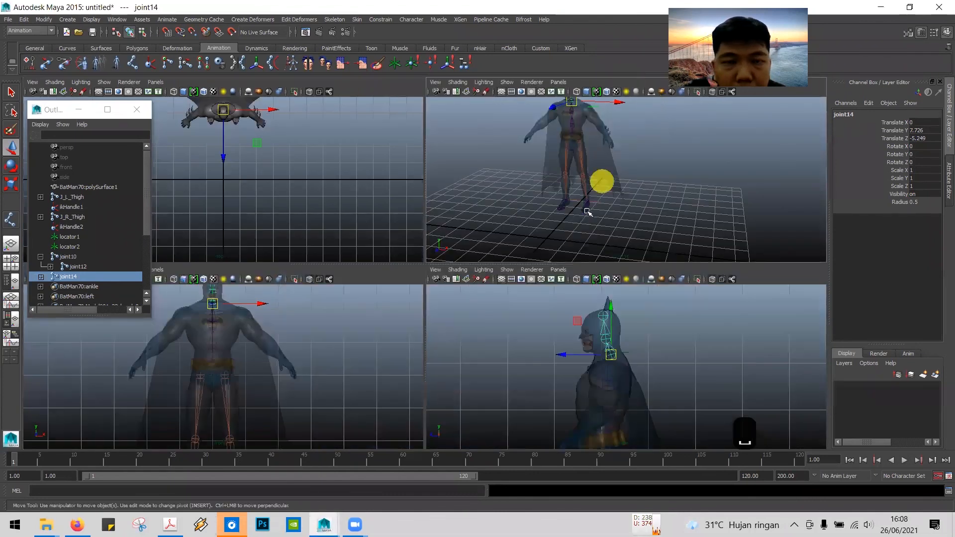
pyautogui.press('space')
pyautogui.keyDown('alt'); pyautogui.moveTo(456, 261); pyautogui.dragTo(433, 270); pyautogui.keyUp('alt')
pyautogui.hotkey('alt', 'Tab')
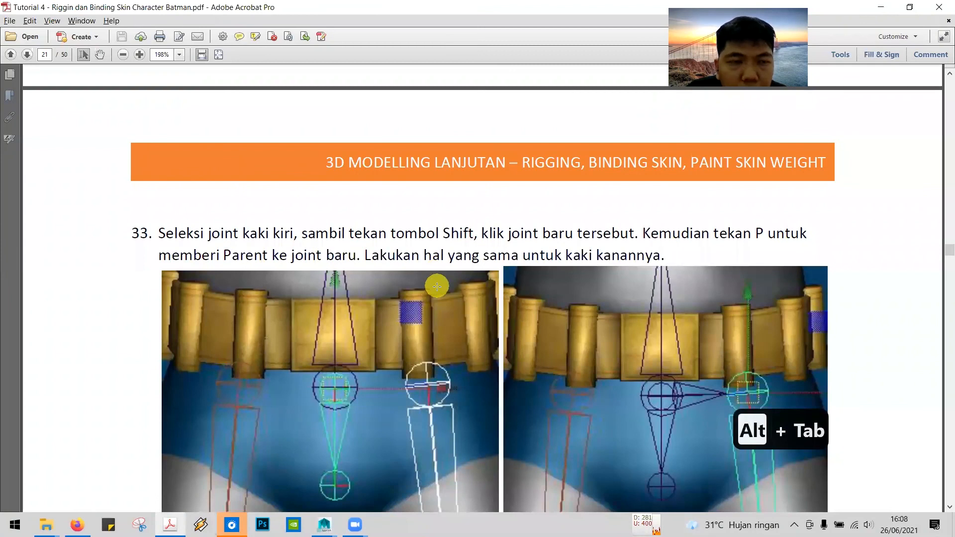
pyautogui.scroll(-1, 436, 286)
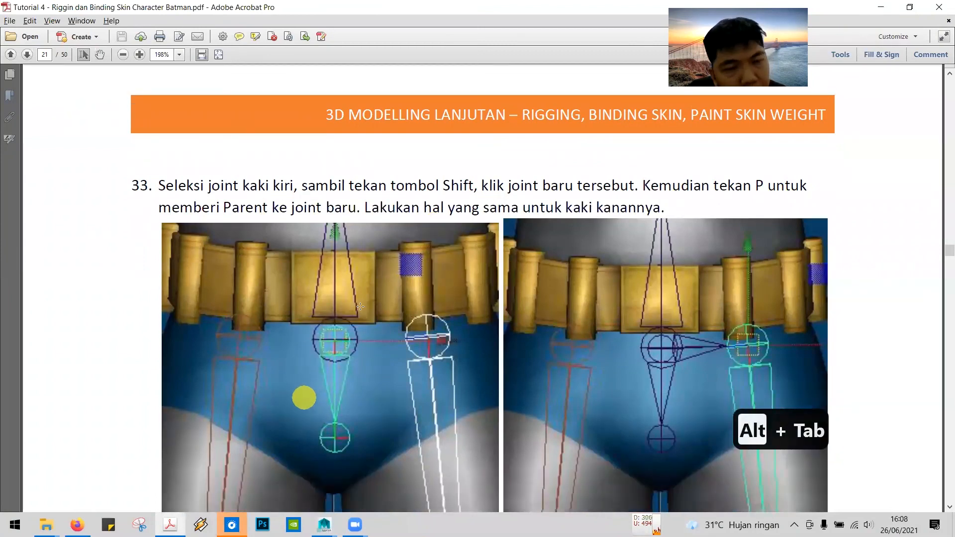
# - Switch to Maya and create a two-joint chain in the front view, from the spine's root joint between the thighs down to the crotch
pyautogui.hotkey('alt', 'Tab')
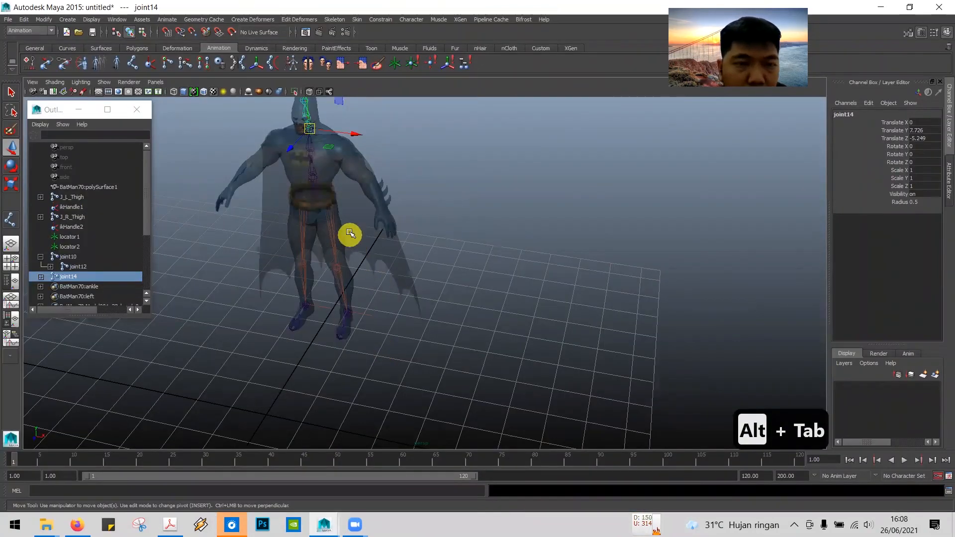
pyautogui.press('space')
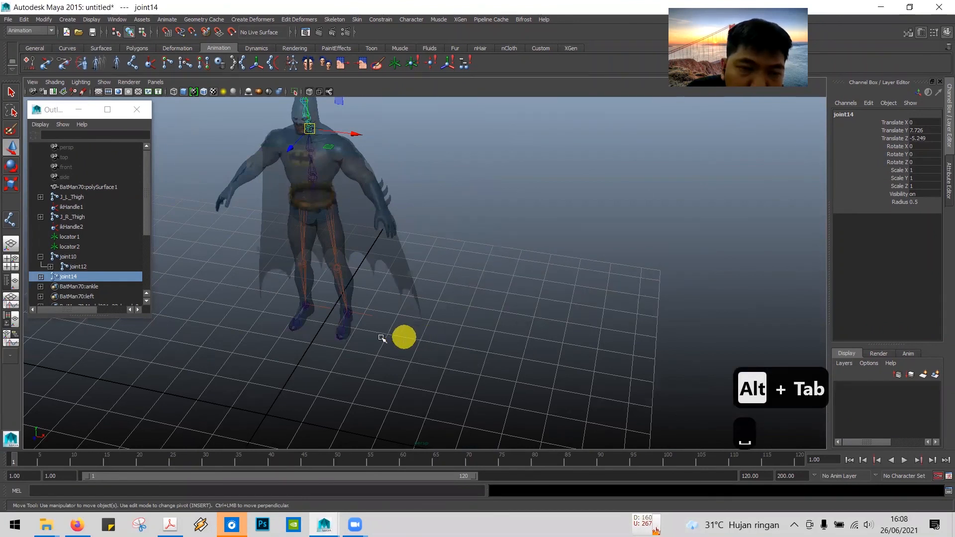
pyautogui.press('space')
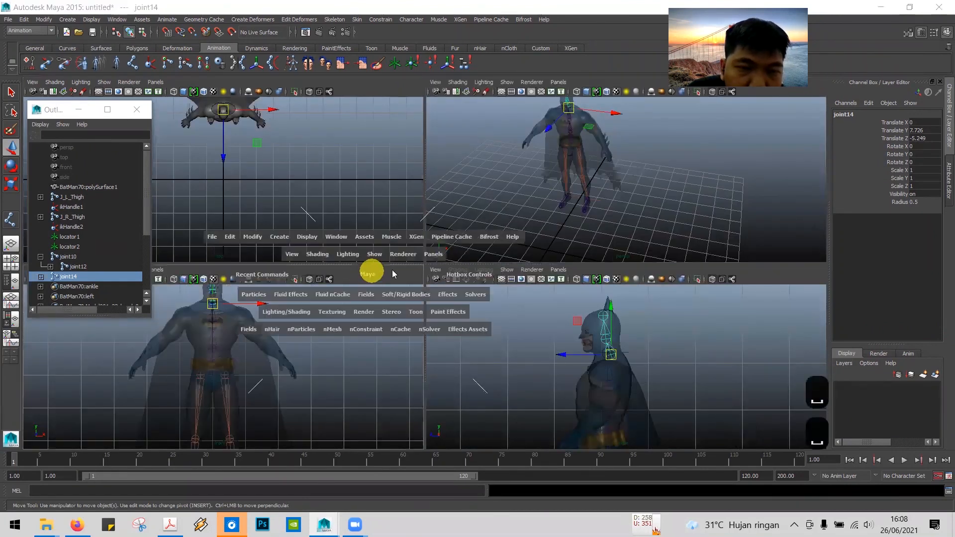
pyautogui.press('space')
pyautogui.scroll(3, 474, 283)
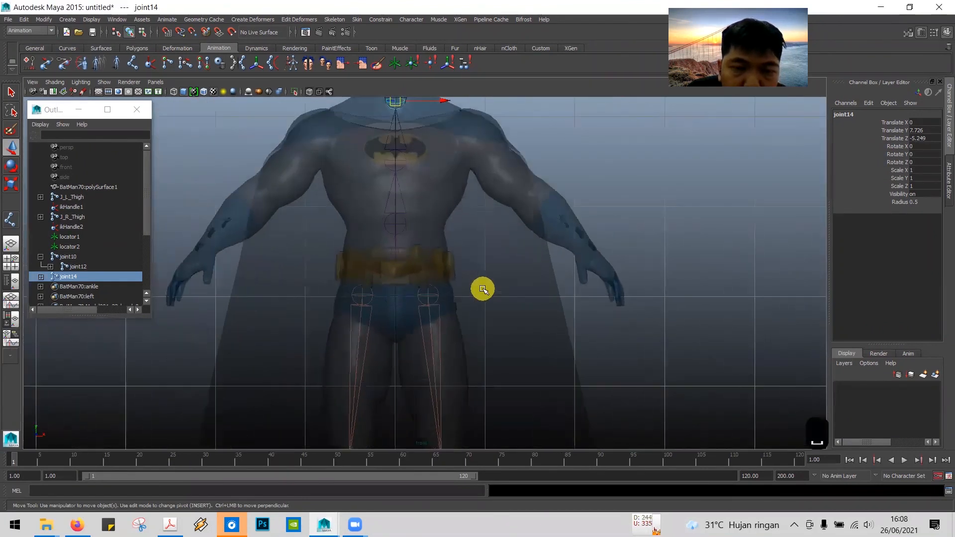
pyautogui.scroll(2, 497, 280)
pyautogui.scroll(3, 554, 185)
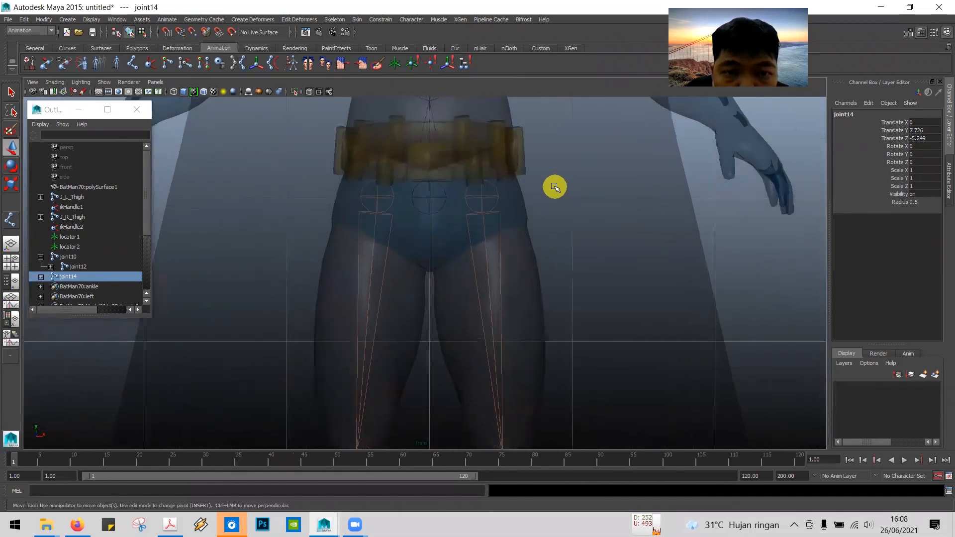
pyautogui.scroll(3, 555, 187)
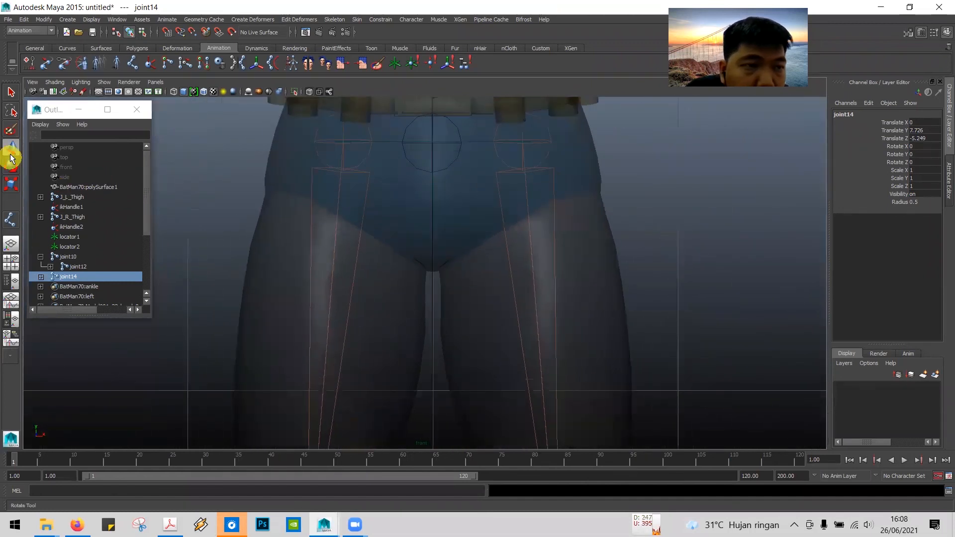
pyautogui.click(10, 219)
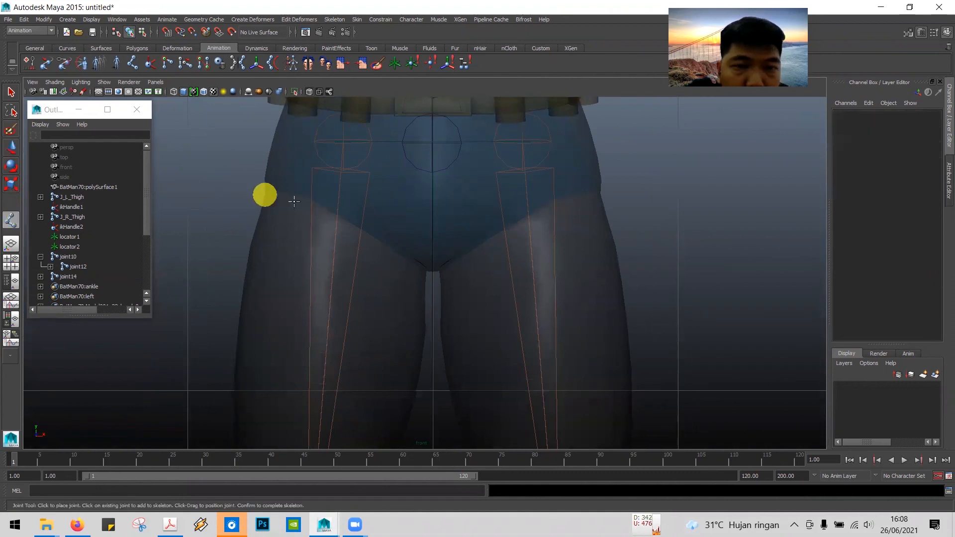
pyautogui.click(431, 141)
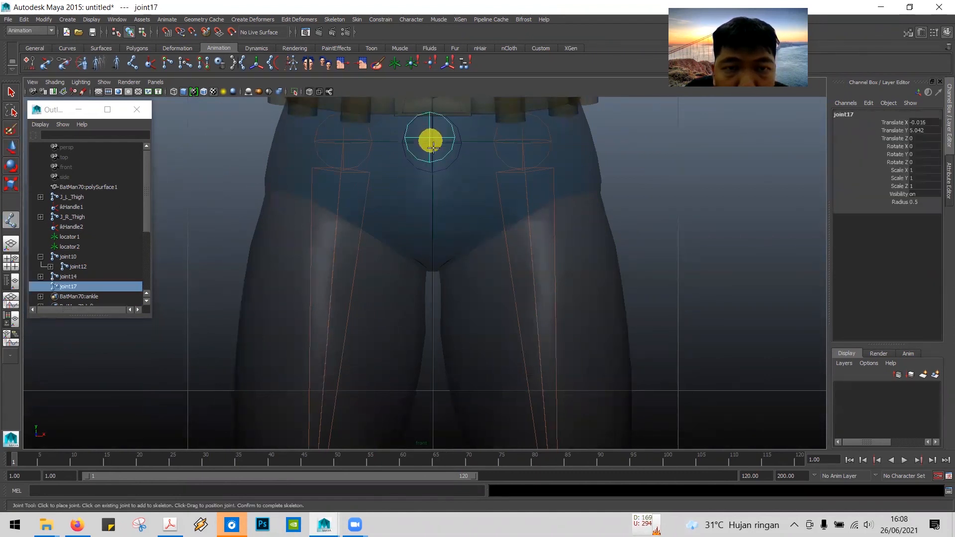
pyautogui.click(432, 229)
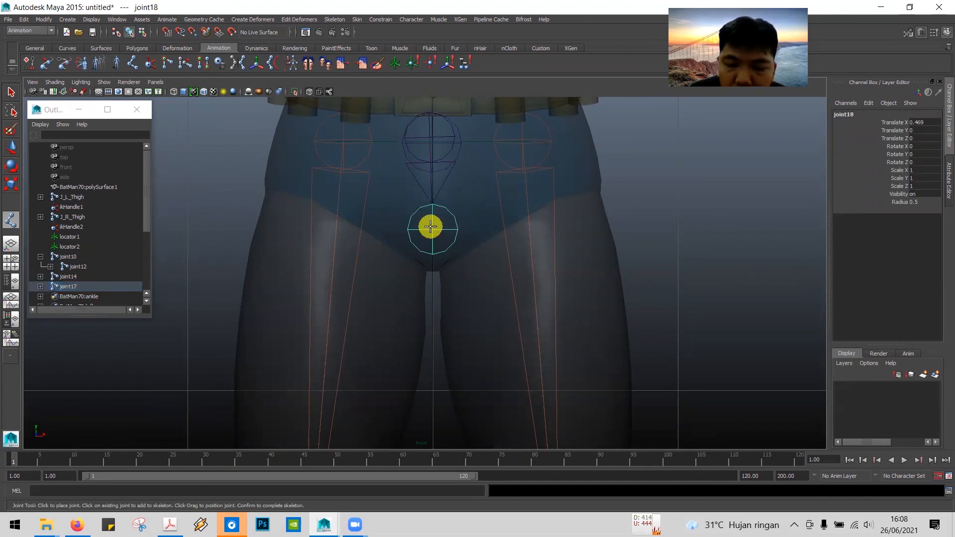
pyautogui.press('Return')
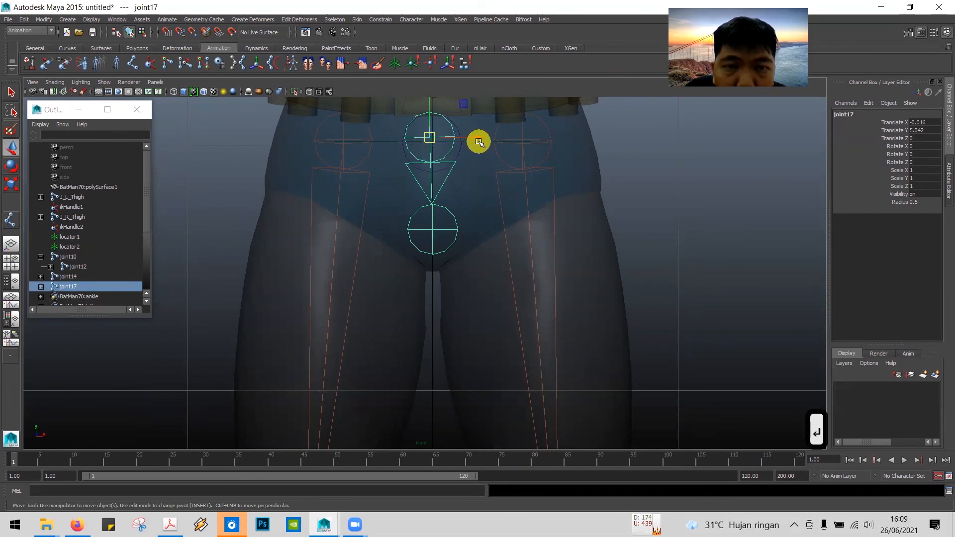
# - Centre both new pelvis joints on the body, the upper at Translate X about -0.003 and the lower at Translate Y about -0.01, and show all four views
pyautogui.click(722, 153)
pyautogui.click(452, 150)
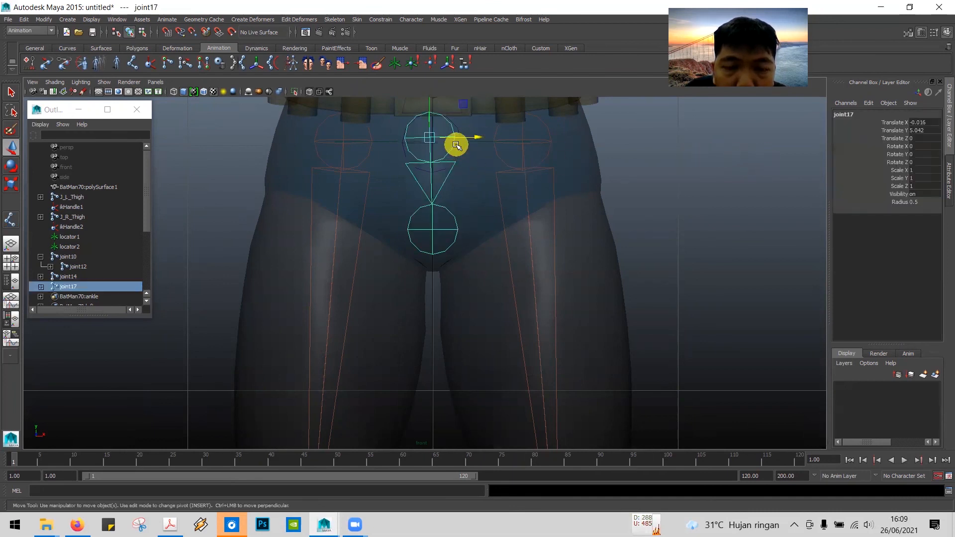
pyautogui.moveTo(478, 139); pyautogui.dragTo(480, 138)
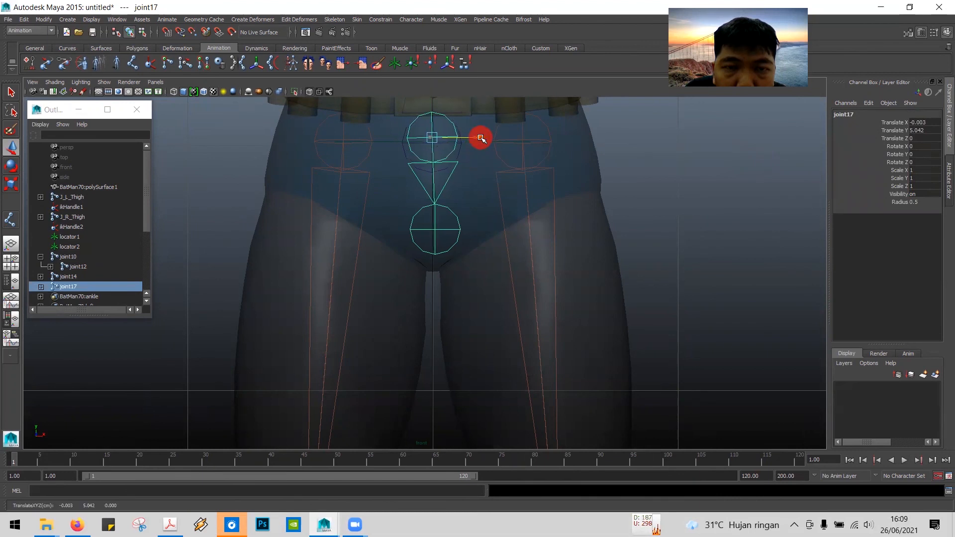
pyautogui.click(456, 219)
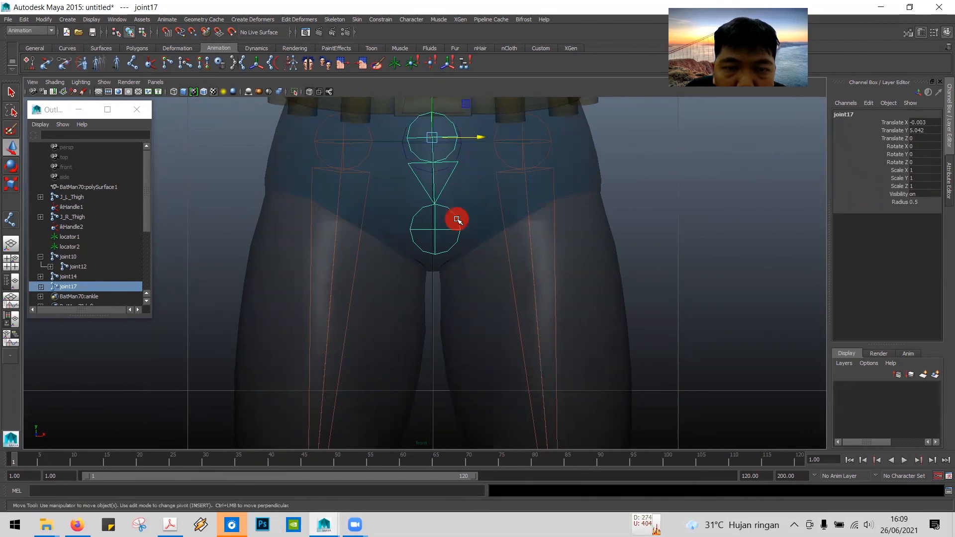
pyautogui.moveTo(483, 231)
pyautogui.mouseDown()
pyautogui.moveTo(458, 217)
pyautogui.moveTo(482, 228)
pyautogui.mouseUp()
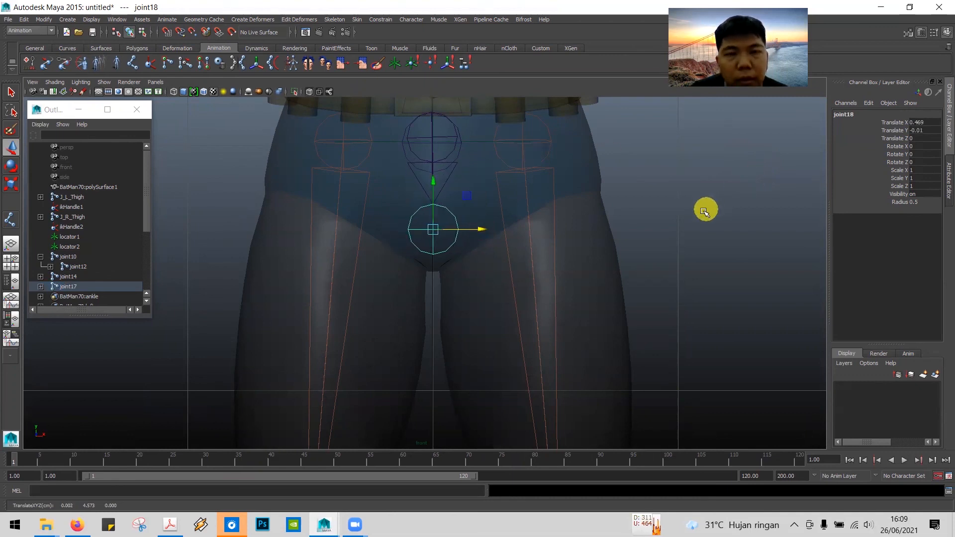
pyautogui.press('space')
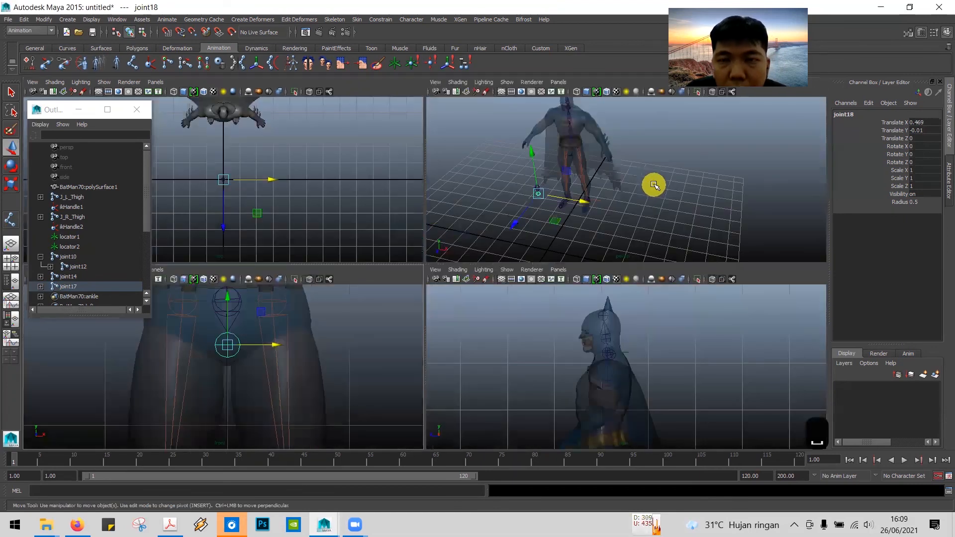
pyautogui.press('Return')
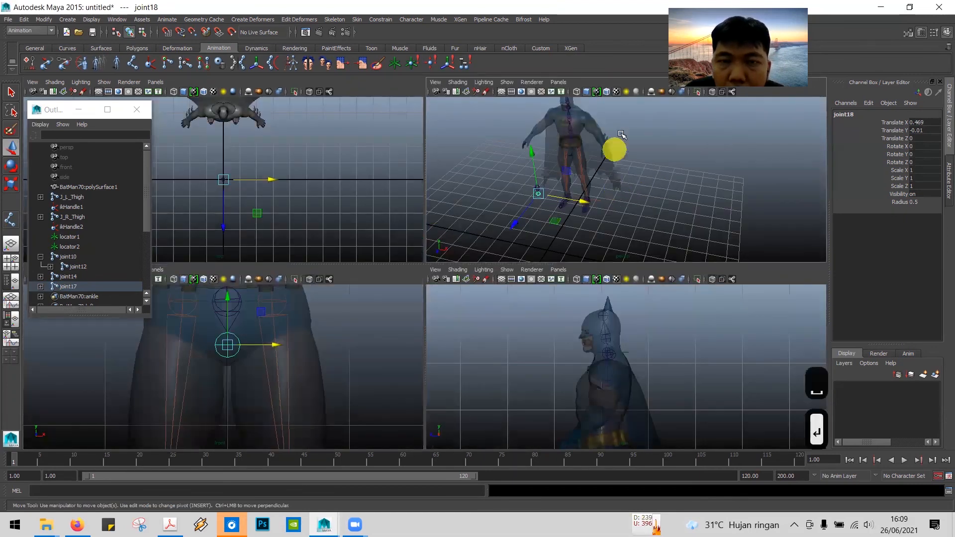